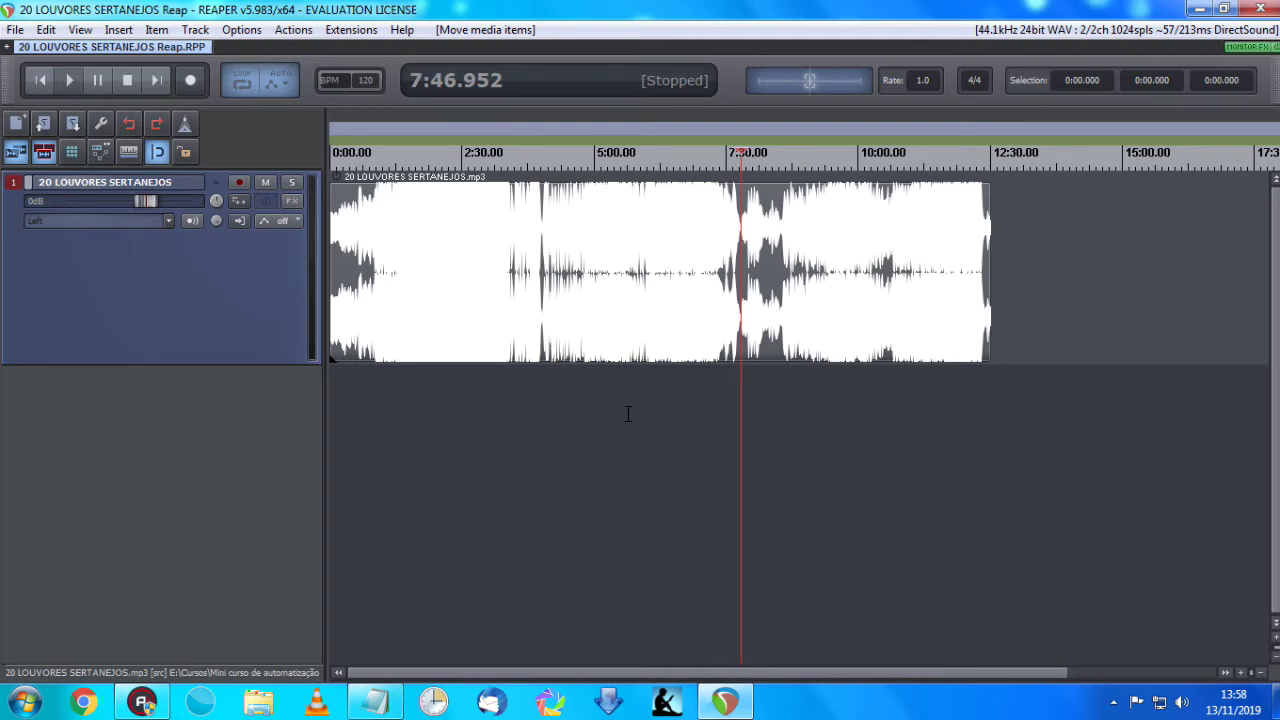
Examine the waveform around the quiet gap between the first two songs, placing the edit cursor near 4:01.8.
click(536, 258)
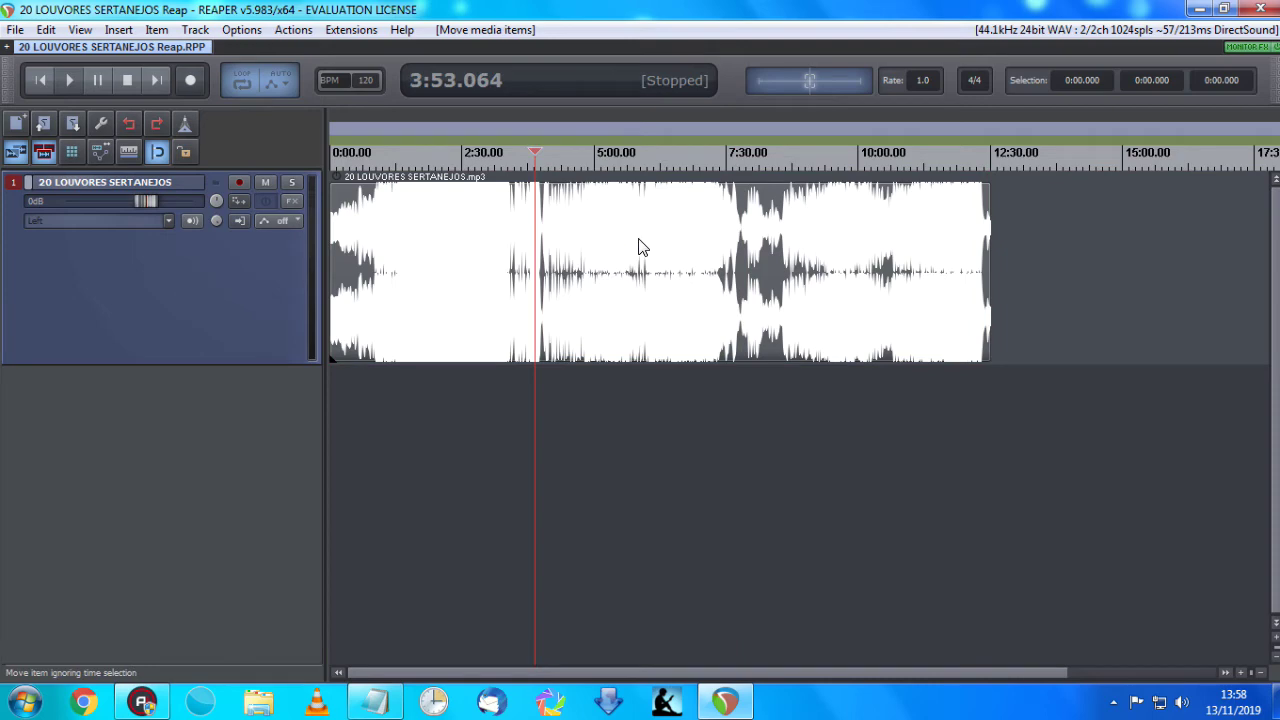
scroll(748, 257, up, 8)
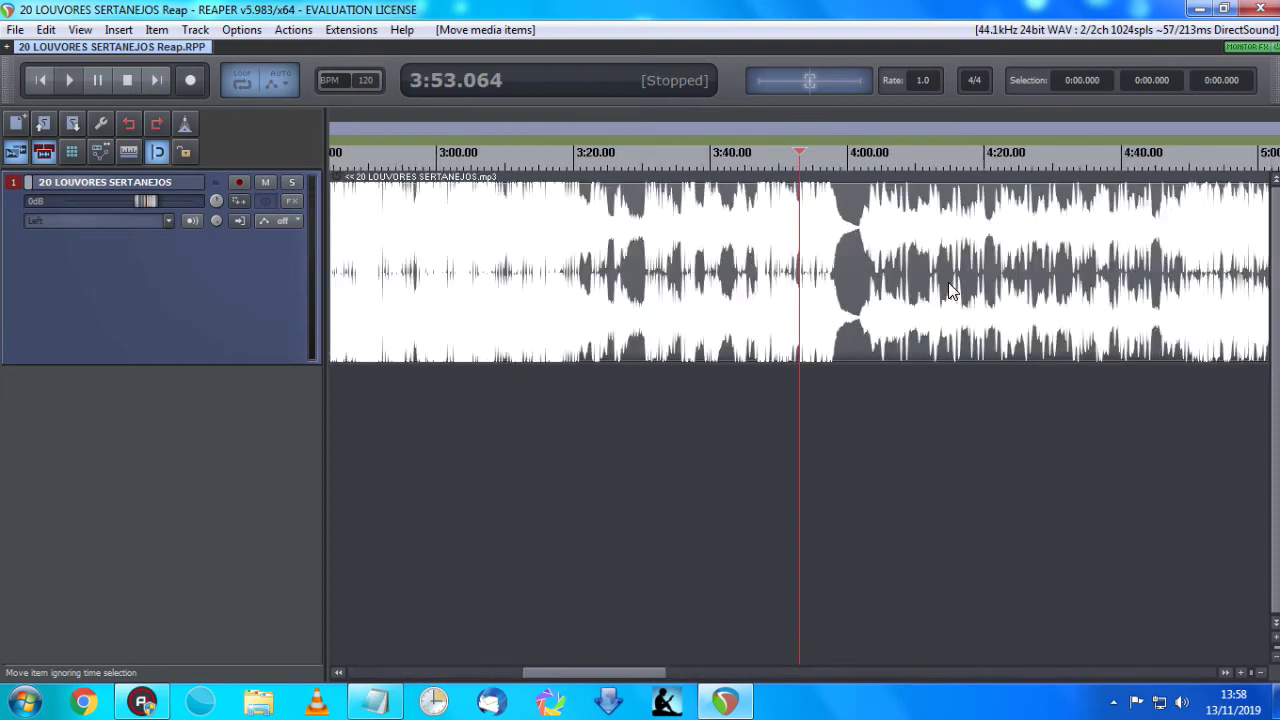
click(872, 252)
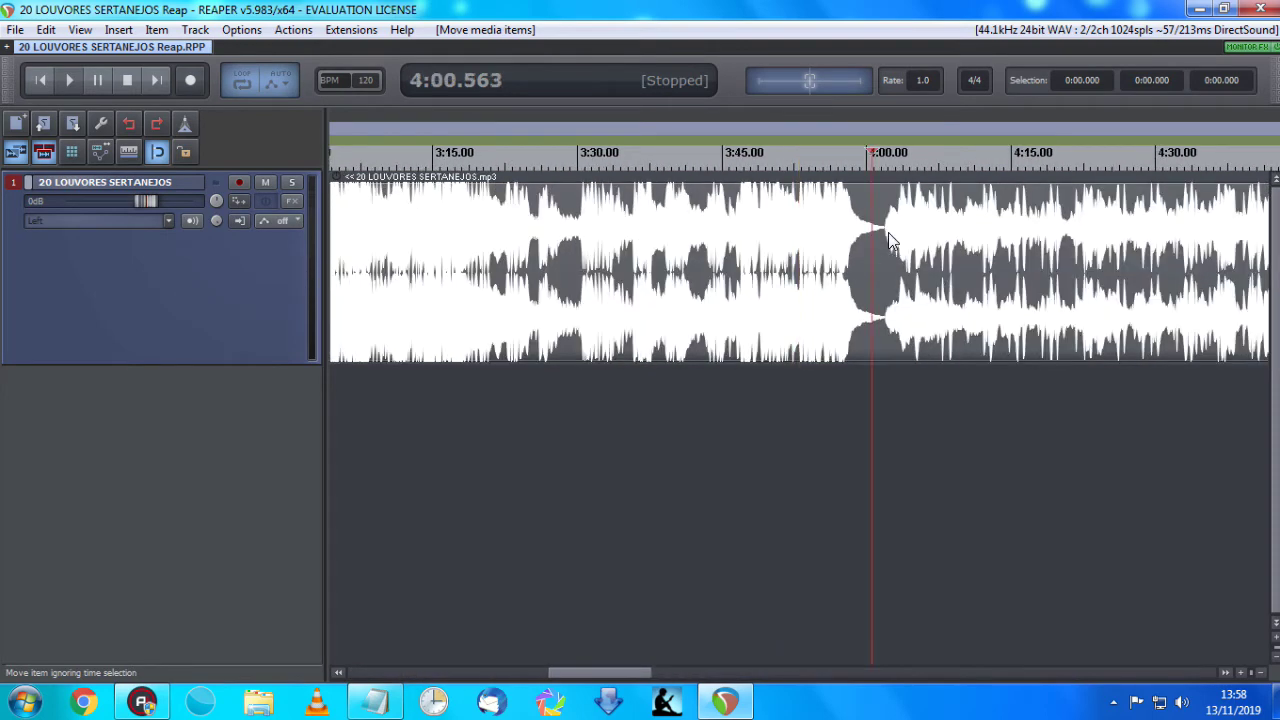
scroll(890, 242, up, 3)
scroll(892, 242, up, 6)
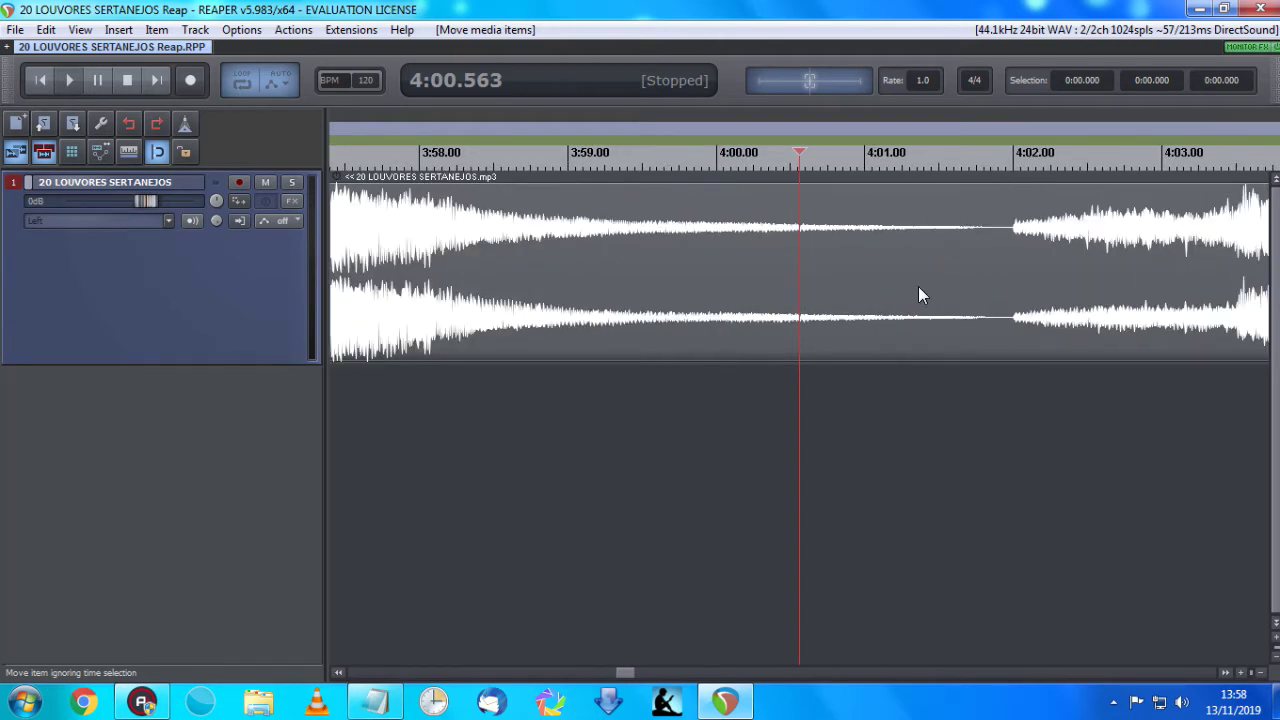
click(987, 263)
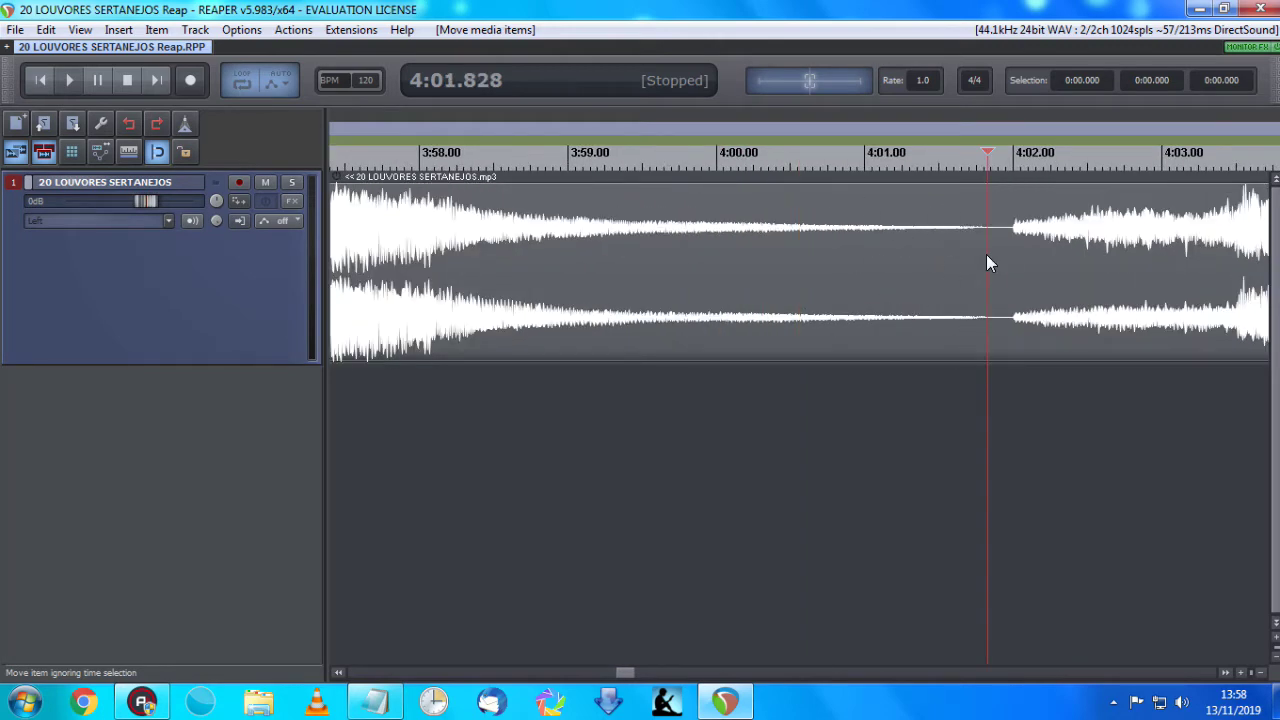
scroll(986, 262, down, 2)
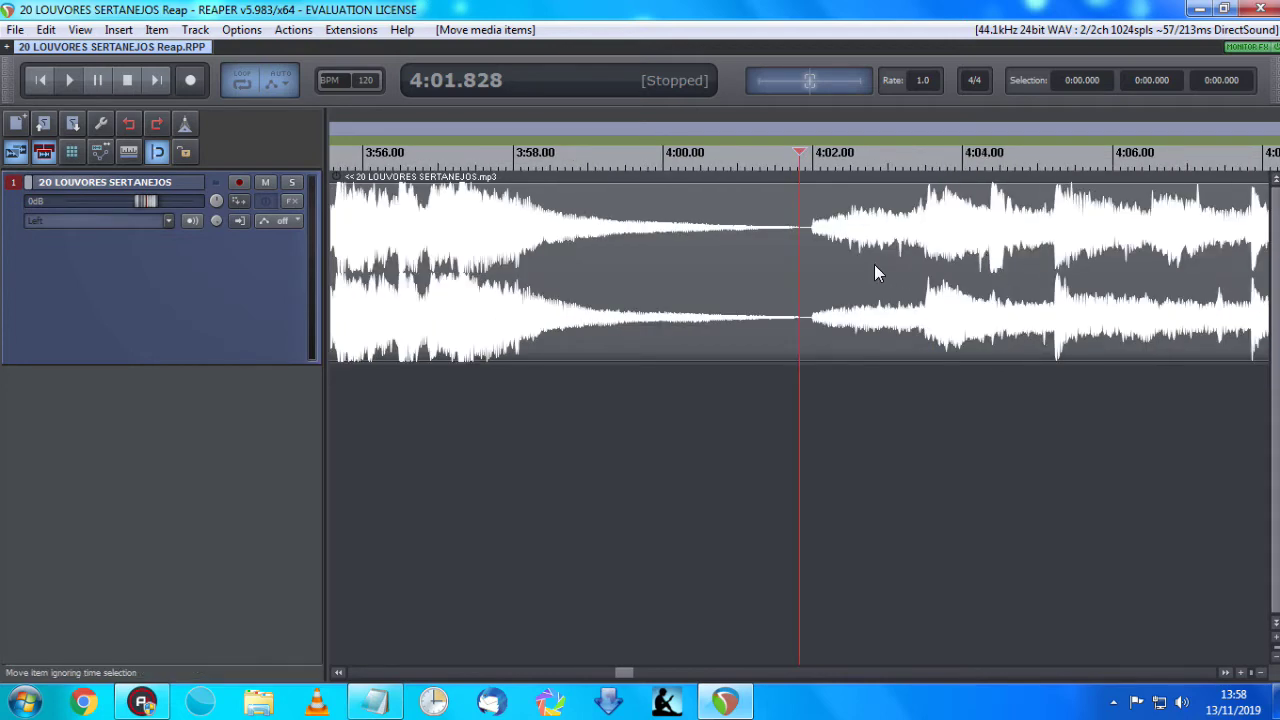
scroll(858, 250, down, 5)
scroll(716, 246, down, 1)
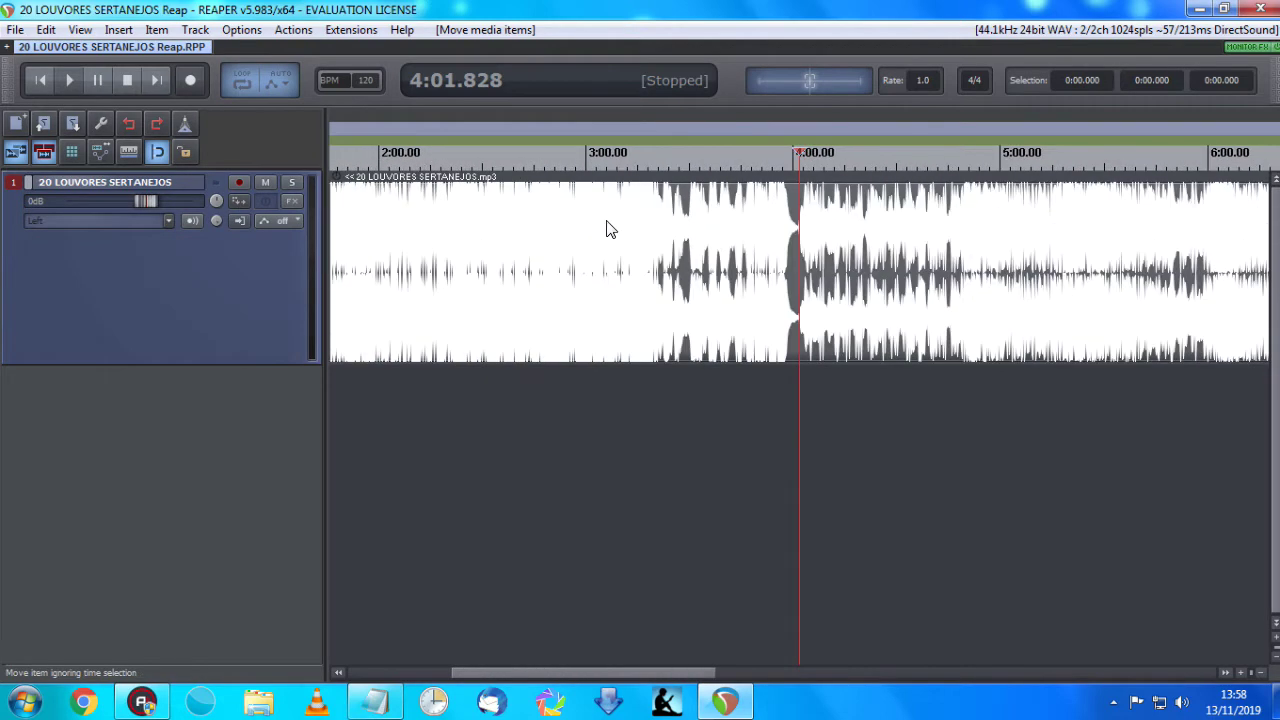
Open Dynamic Split for the audio item and set both the gate threshold and hysteresis to 0.0 dB.
click(76, 30)
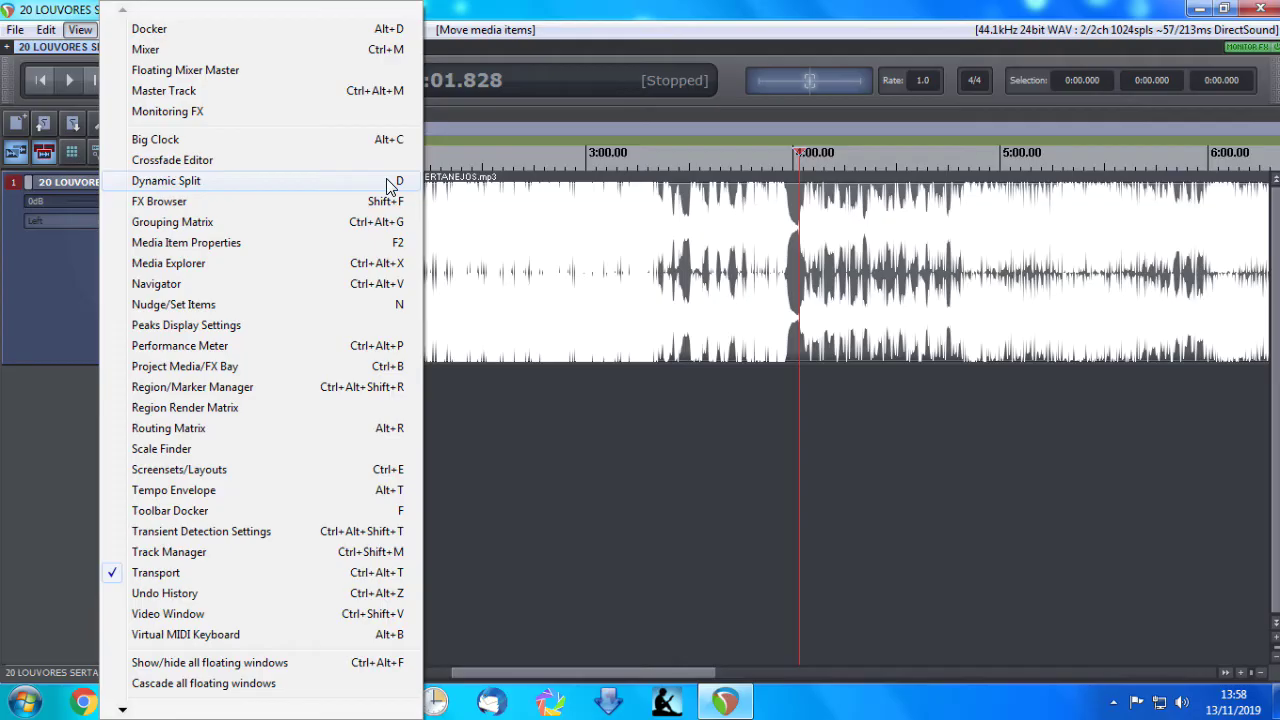
click(621, 292)
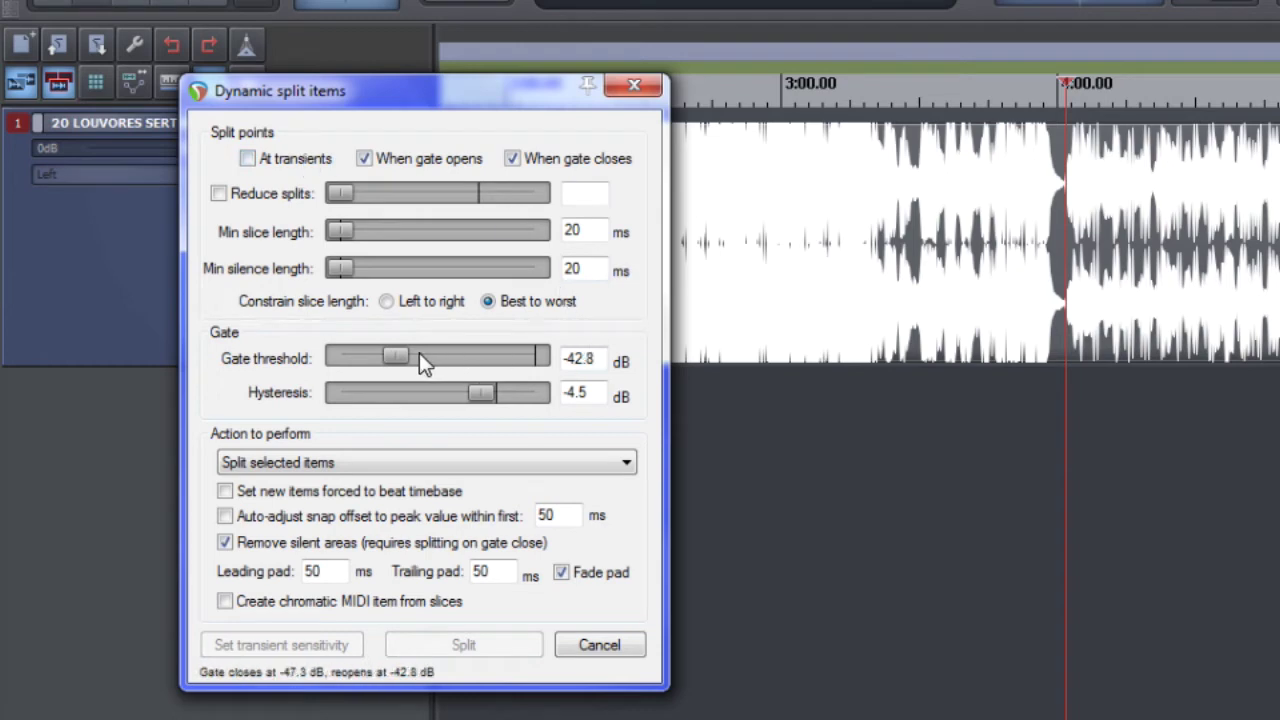
double_click(414, 356)
double_click(486, 394)
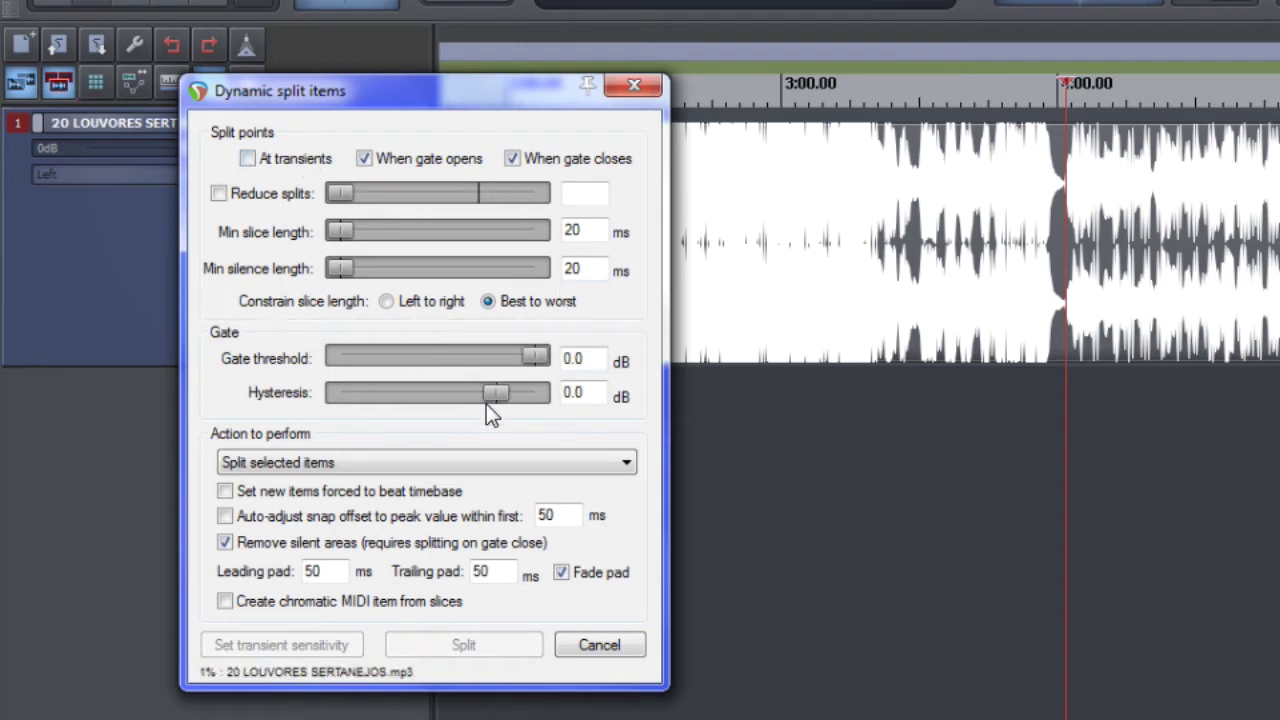
Set the split points to transients only, disabling splits when the gate opens and closes.
click(250, 161)
click(364, 158)
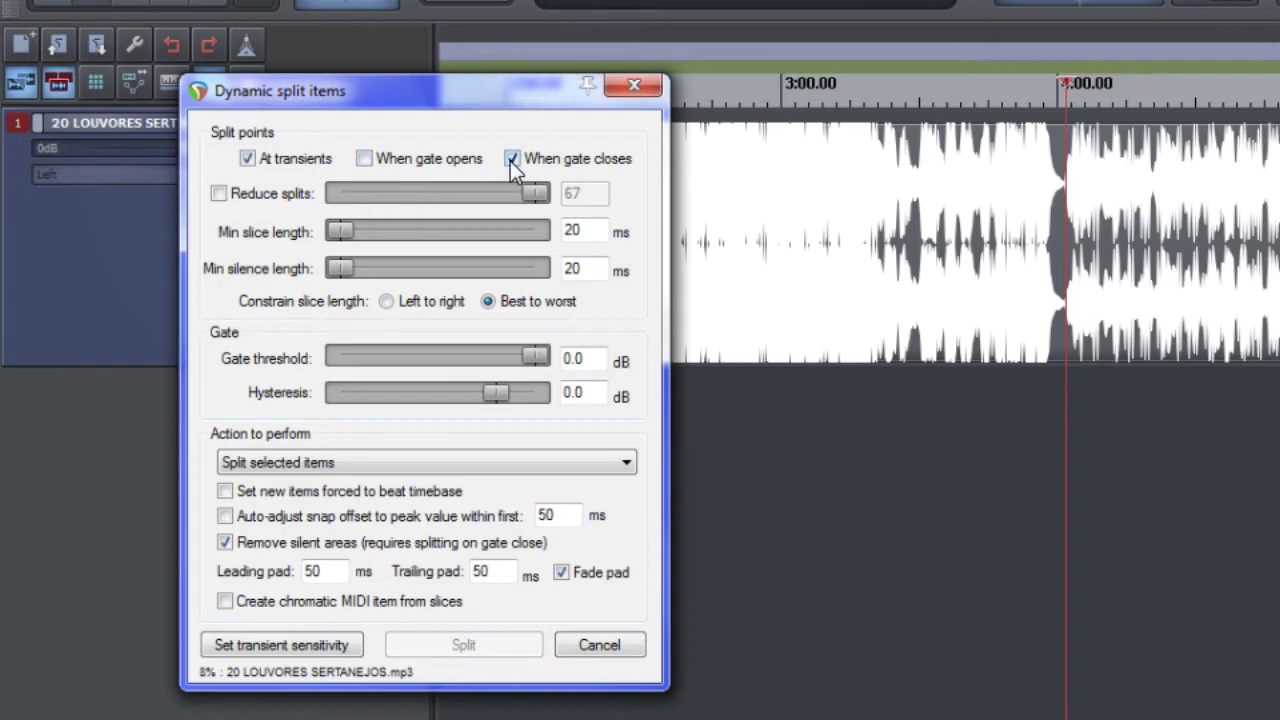
click(511, 161)
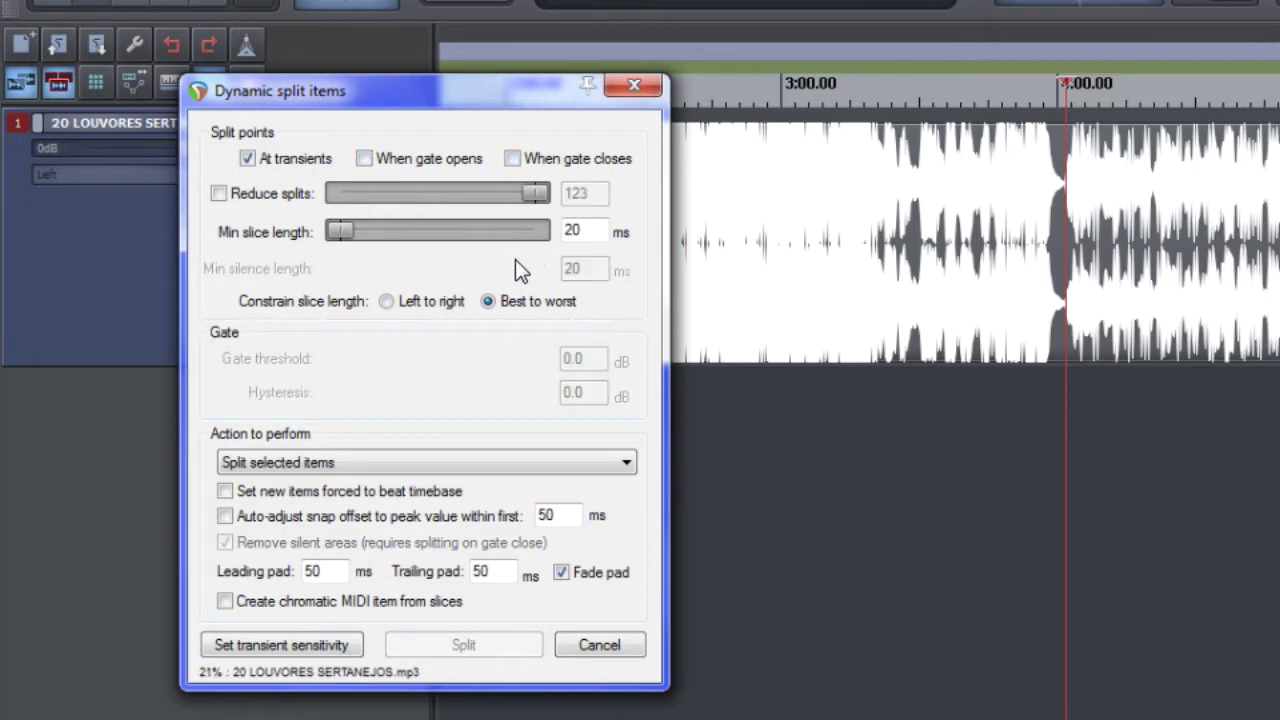
Inspect the proposed transient split markers around the song gap near 4:02, moving the dialog off the waveform.
scroll(737, 237, down, 4)
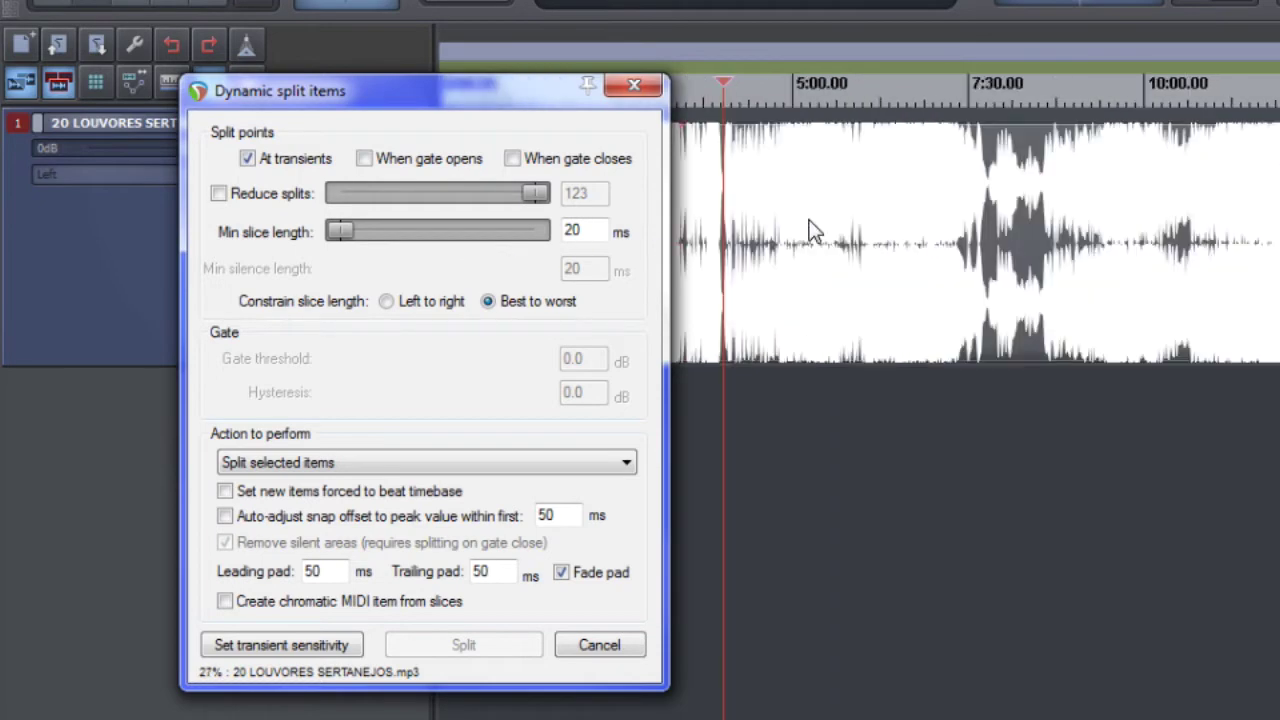
drag(357, 105, 242, 117)
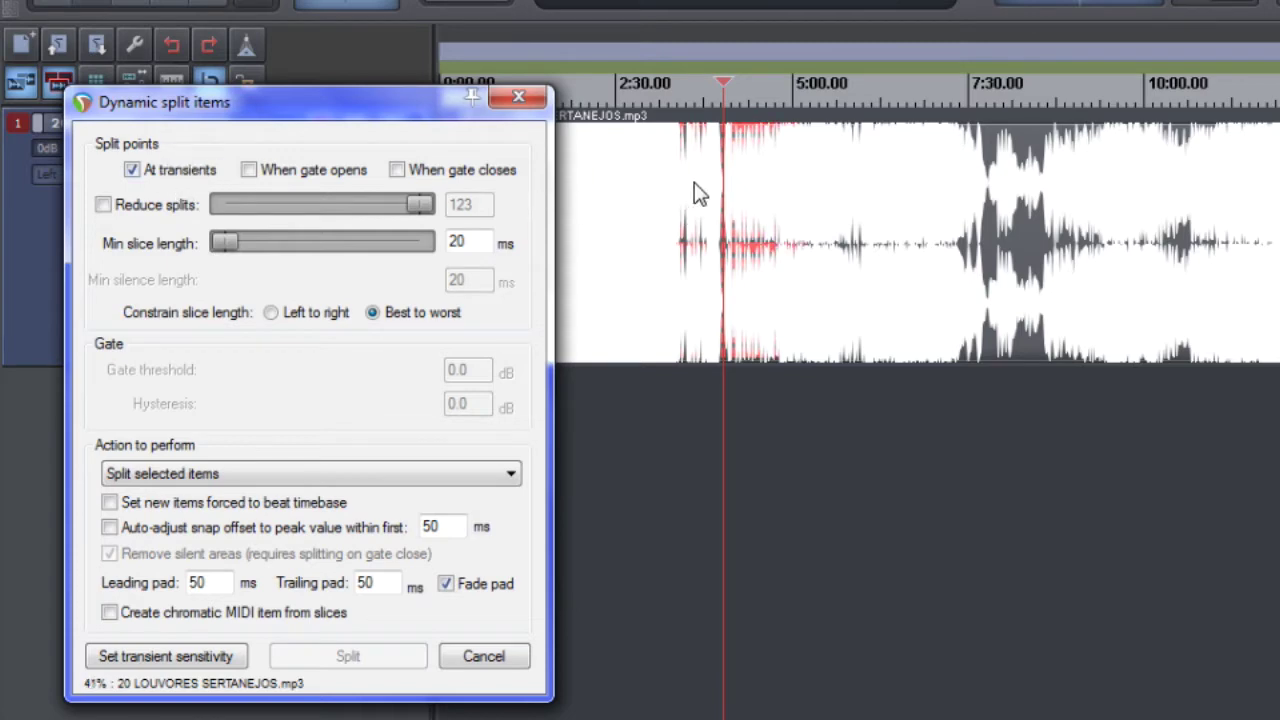
scroll(777, 185, up, 6)
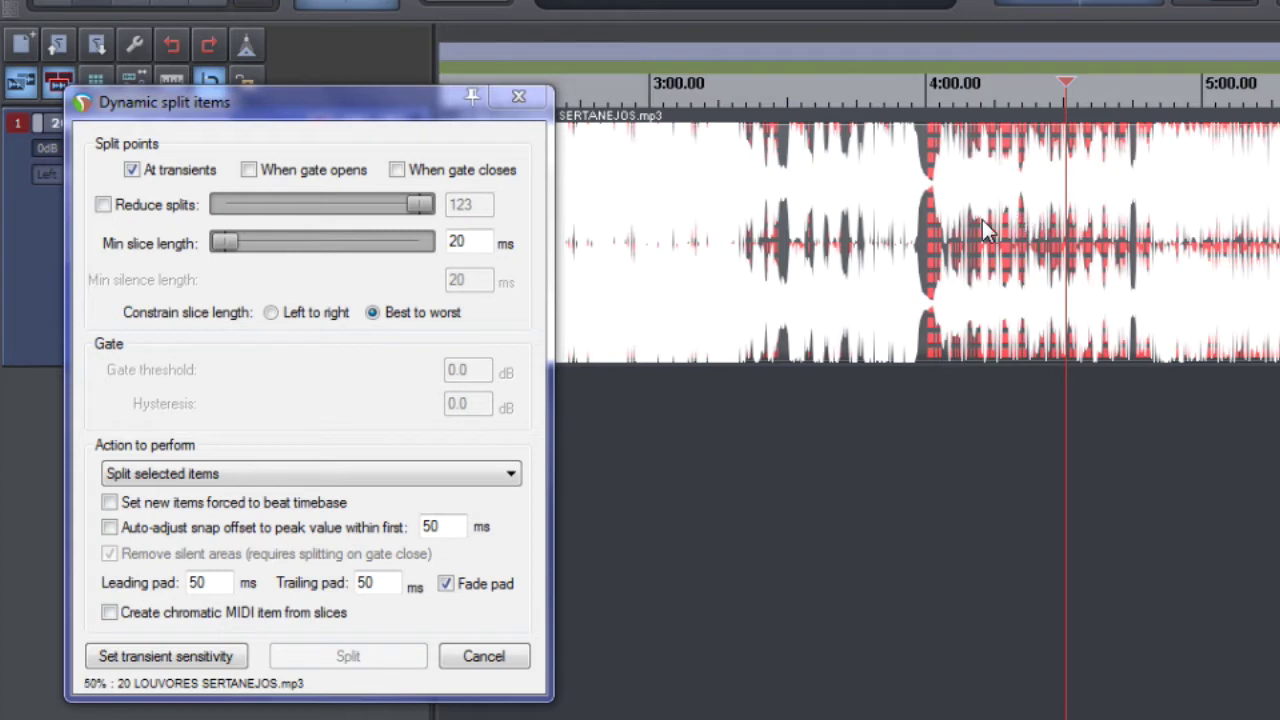
click(954, 165)
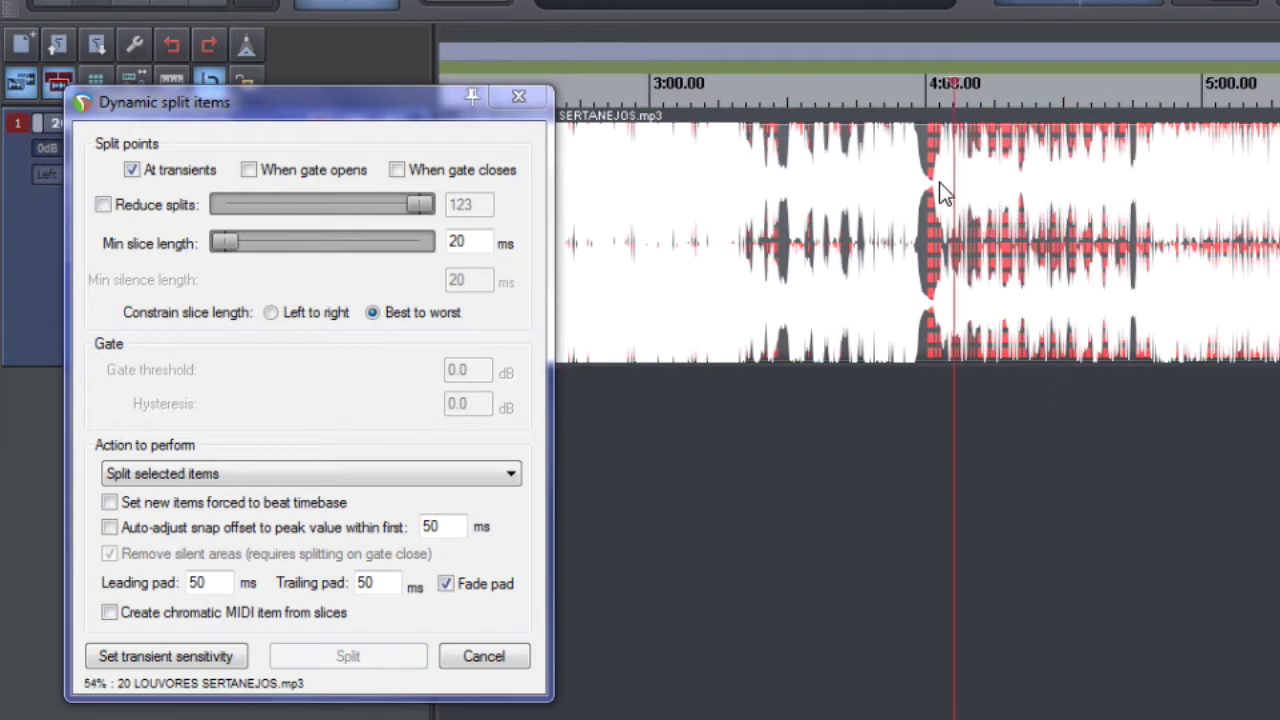
scroll(938, 185, up, 10)
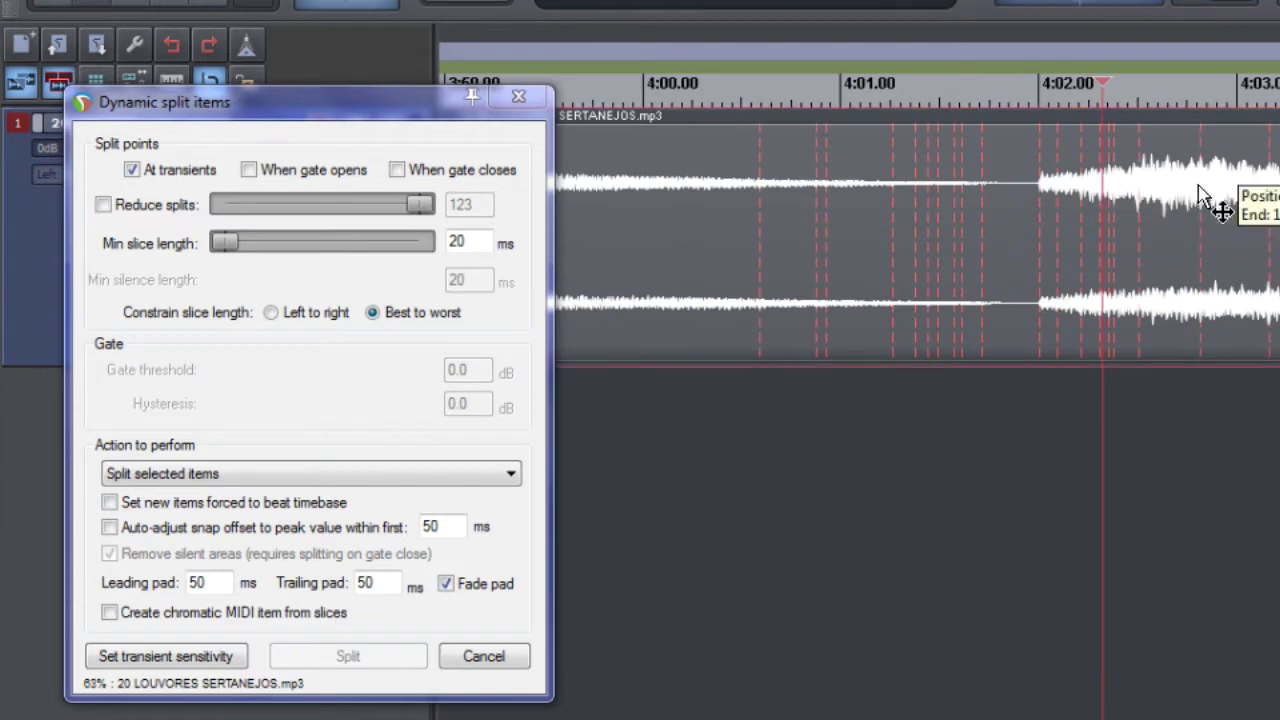
click(1201, 196)
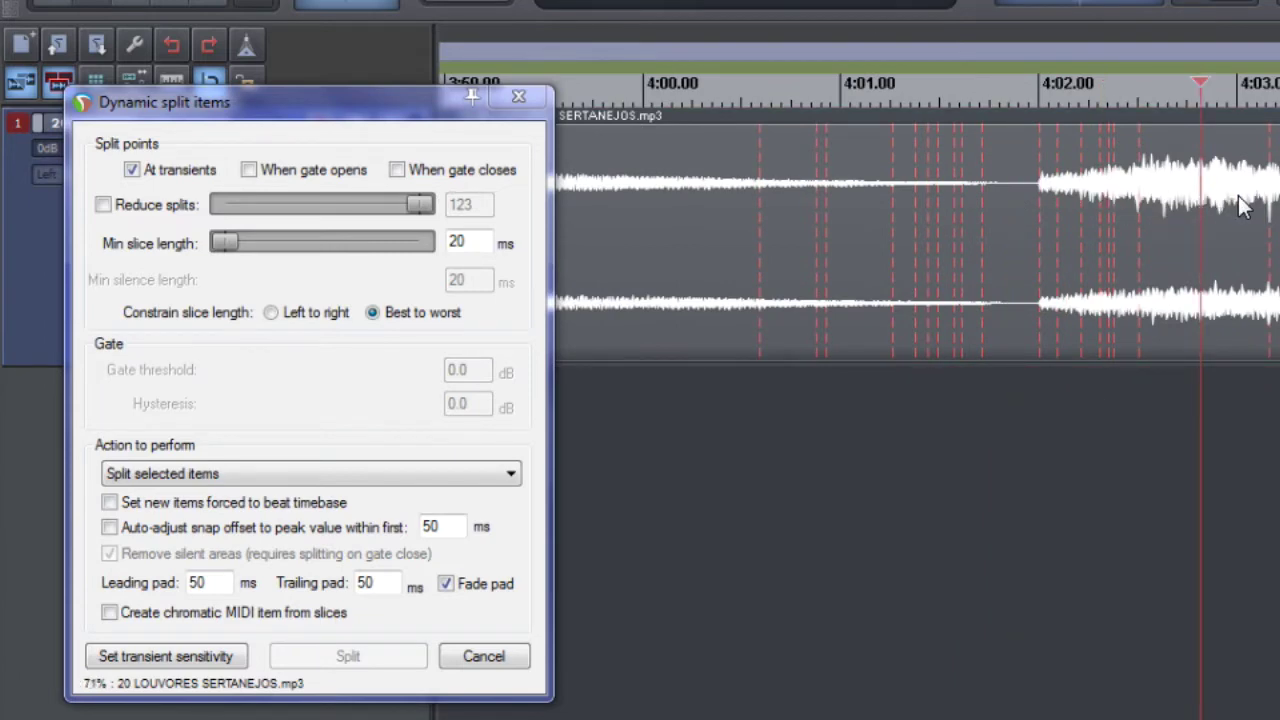
scroll(1126, 222, down, 3)
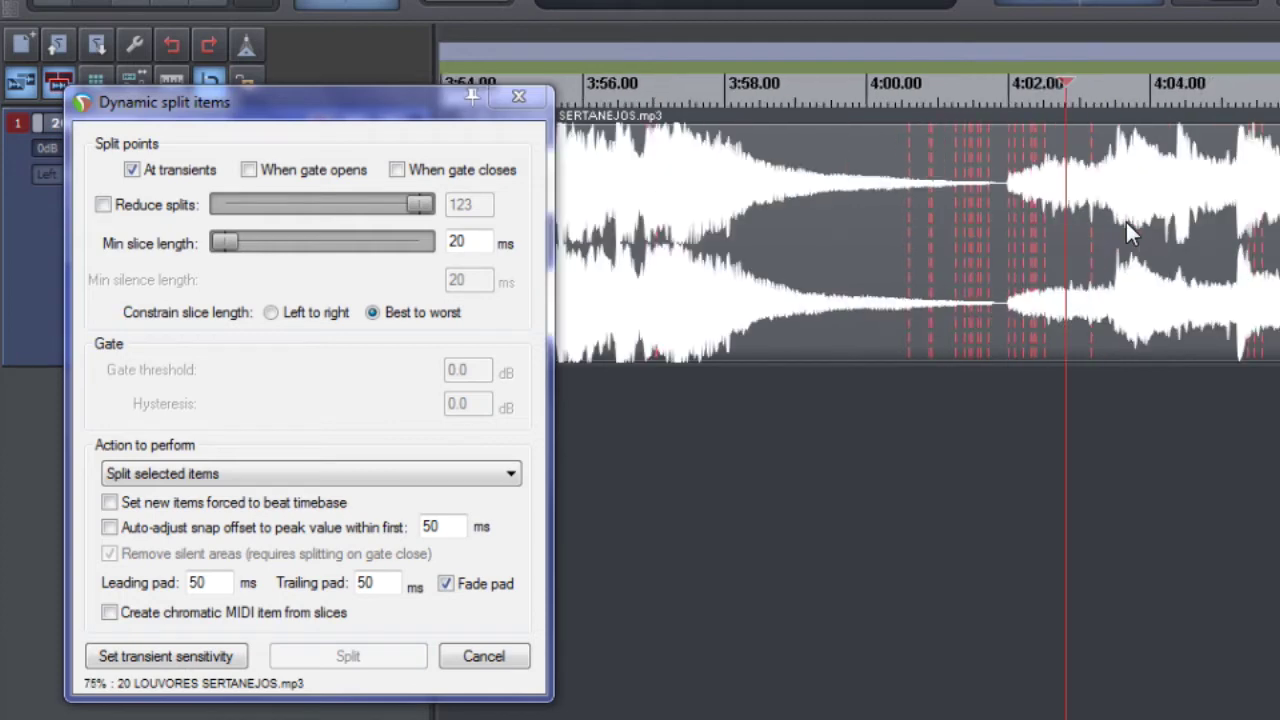
click(978, 235)
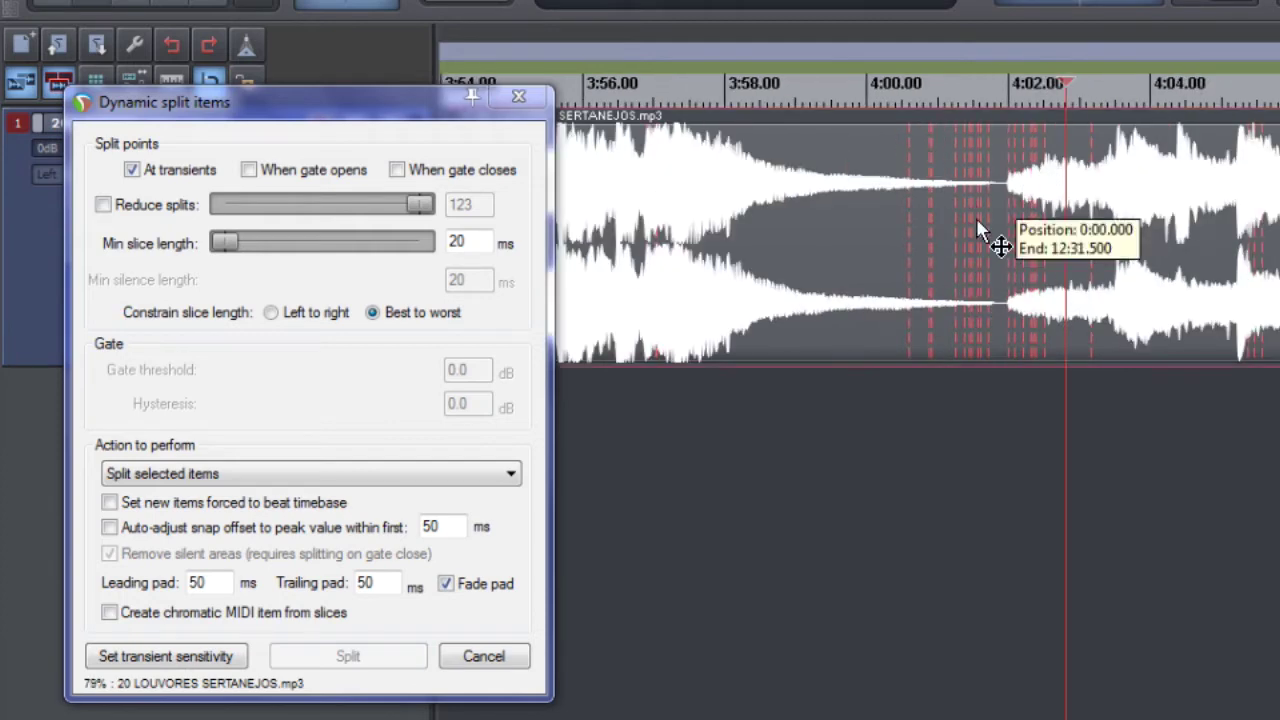
click(1014, 193)
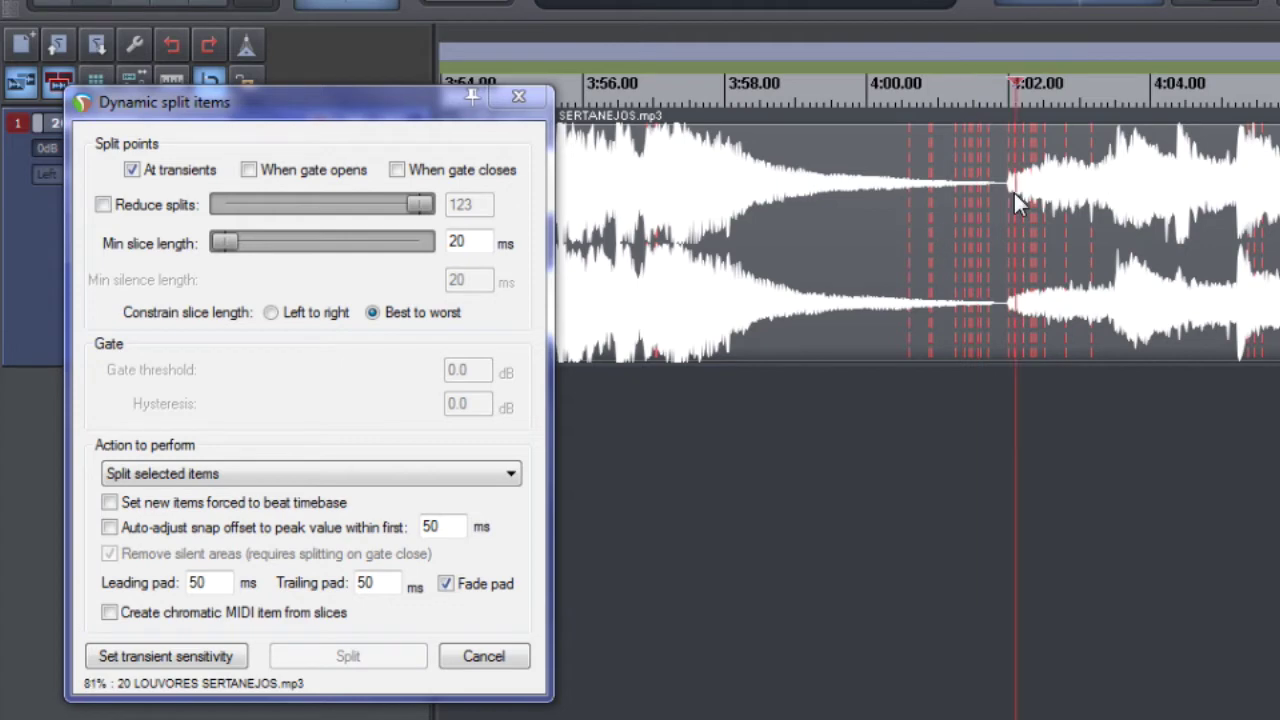
scroll(1104, 209, up, 3)
click(1004, 203)
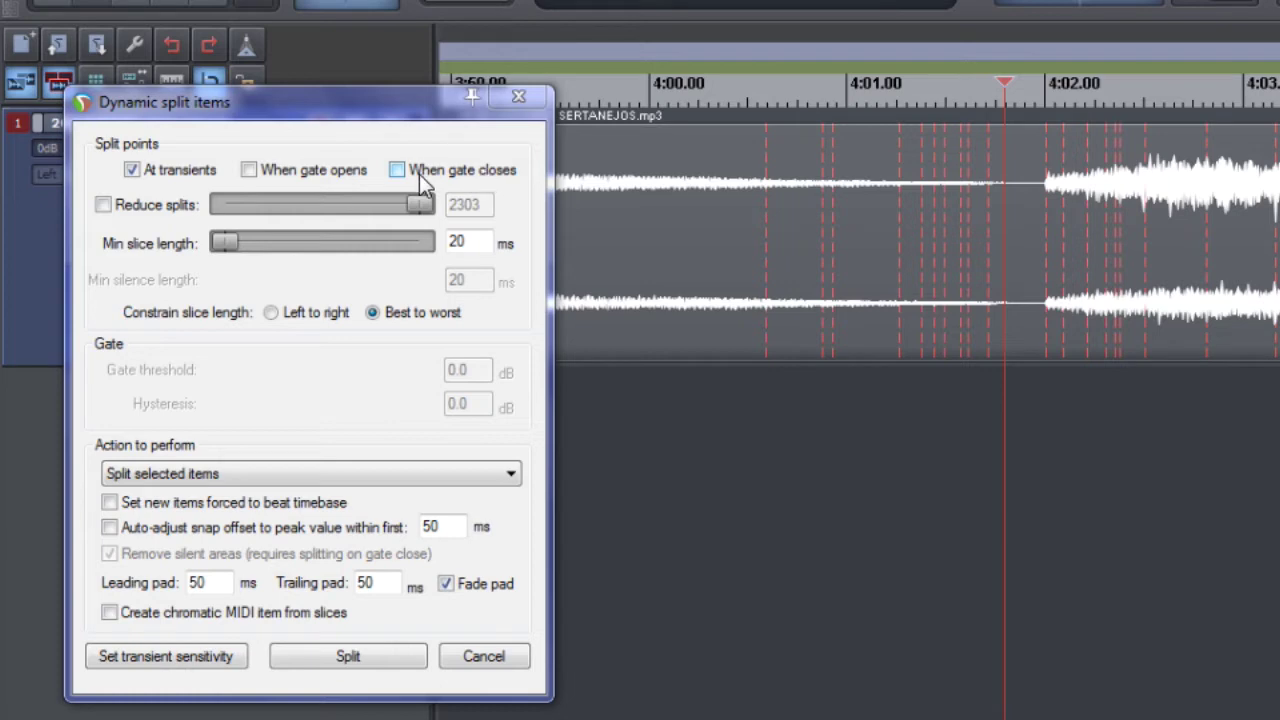
Switch the split points to when the gate opens and when it closes, disabling transients.
click(249, 171)
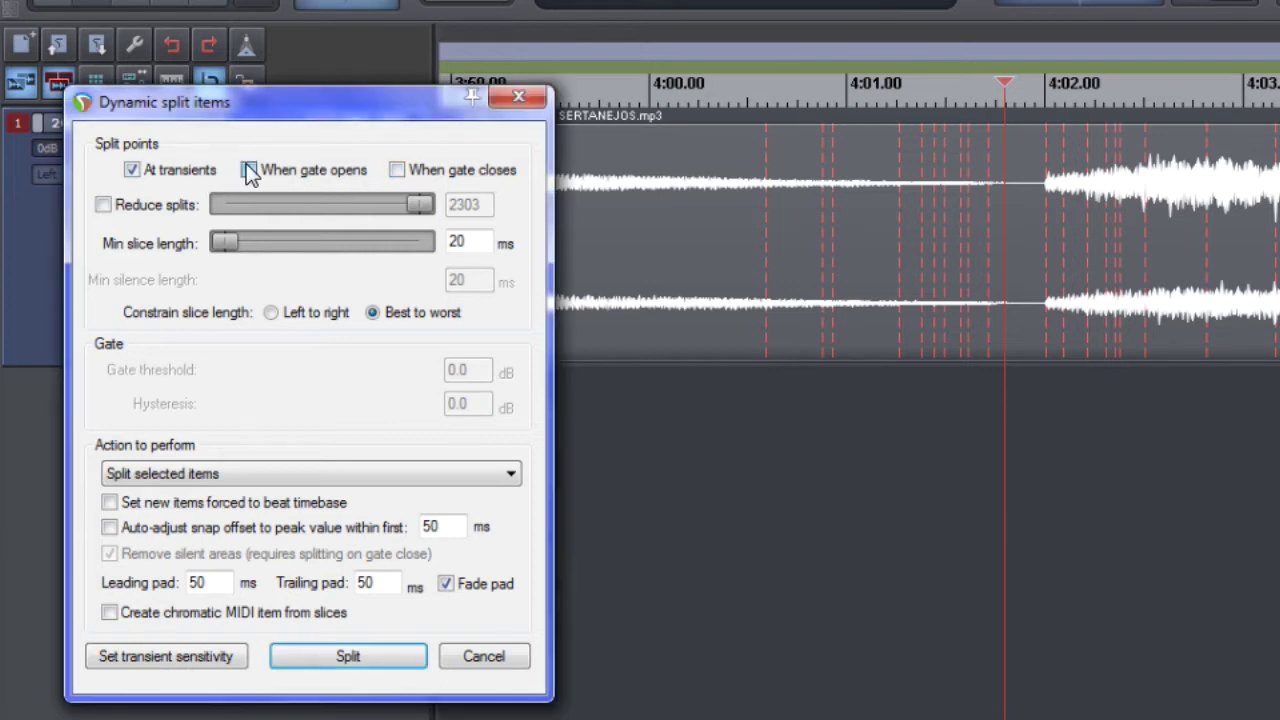
click(396, 172)
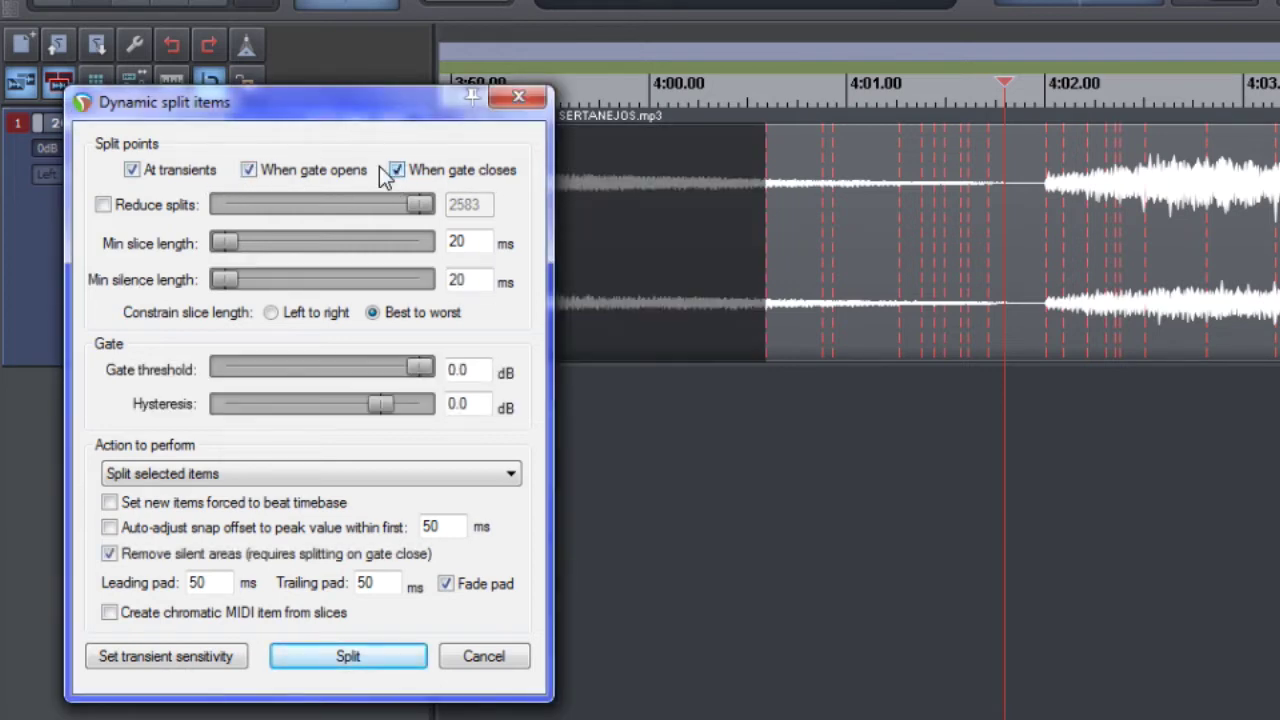
click(133, 170)
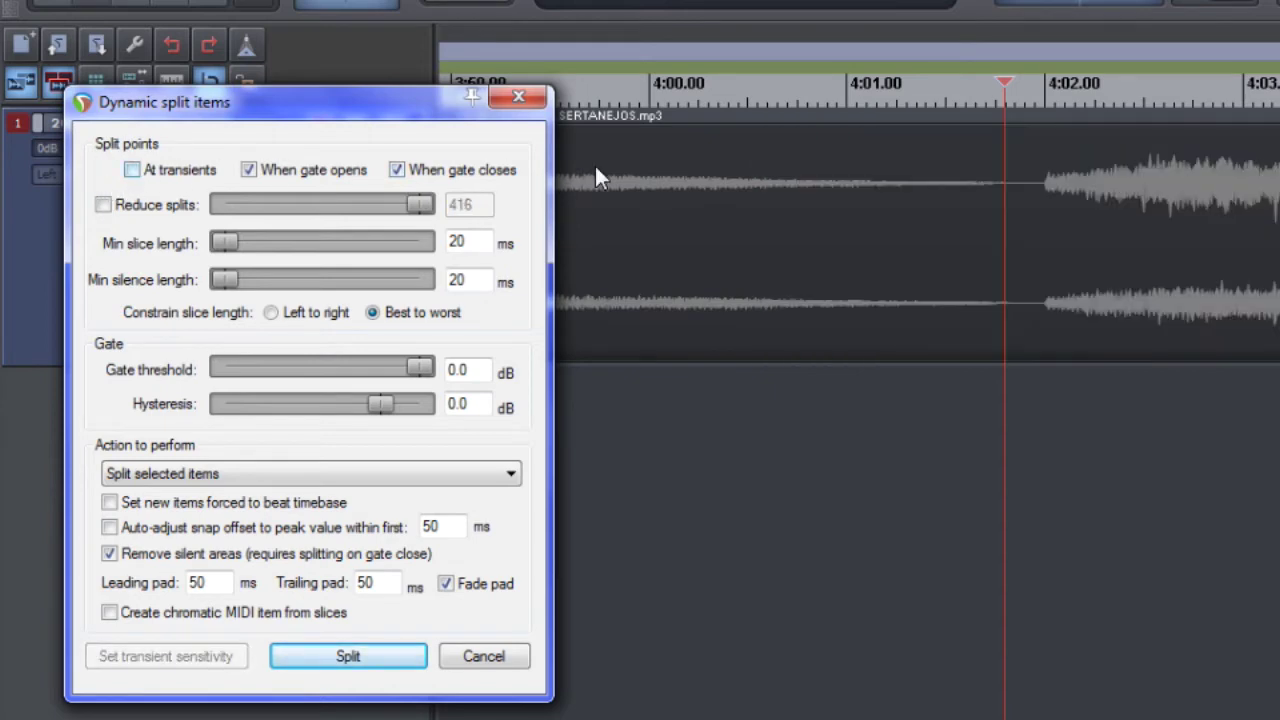
Inspect the proposed gate-based slices along the waveform, looking closely at the short slice near 4:26.
scroll(864, 222, down, 8)
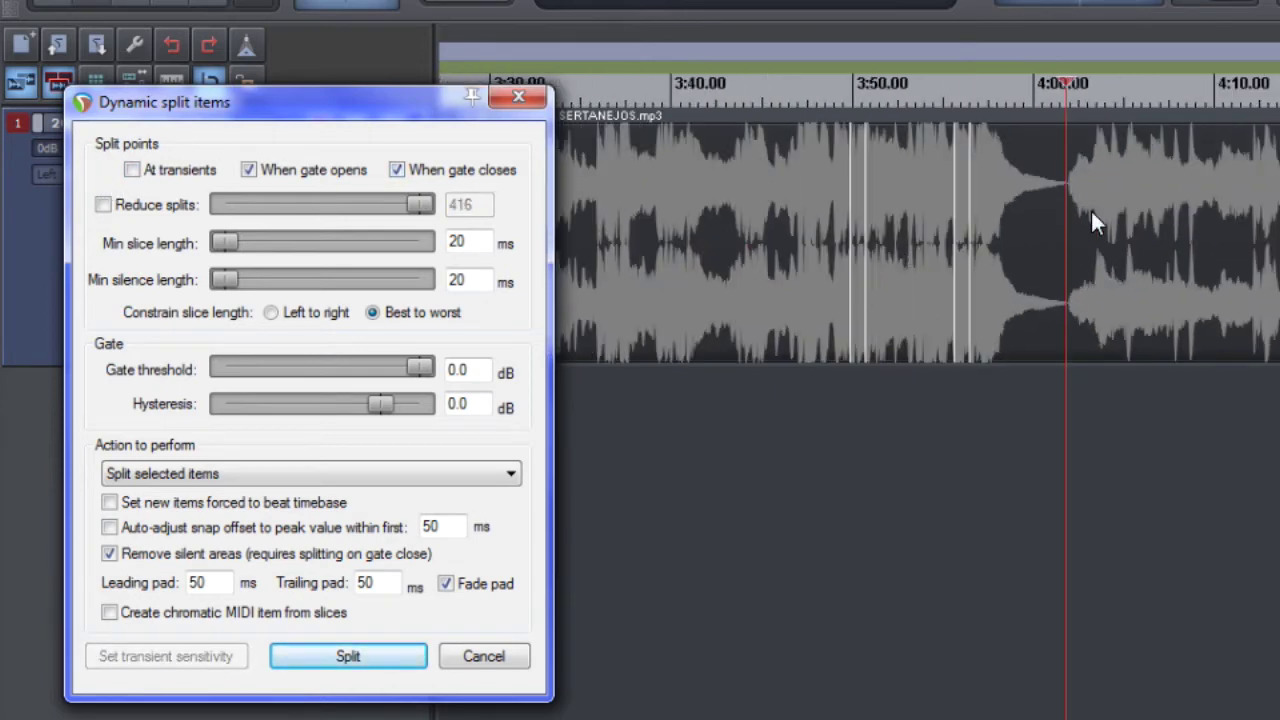
scroll(1040, 210, down, 3)
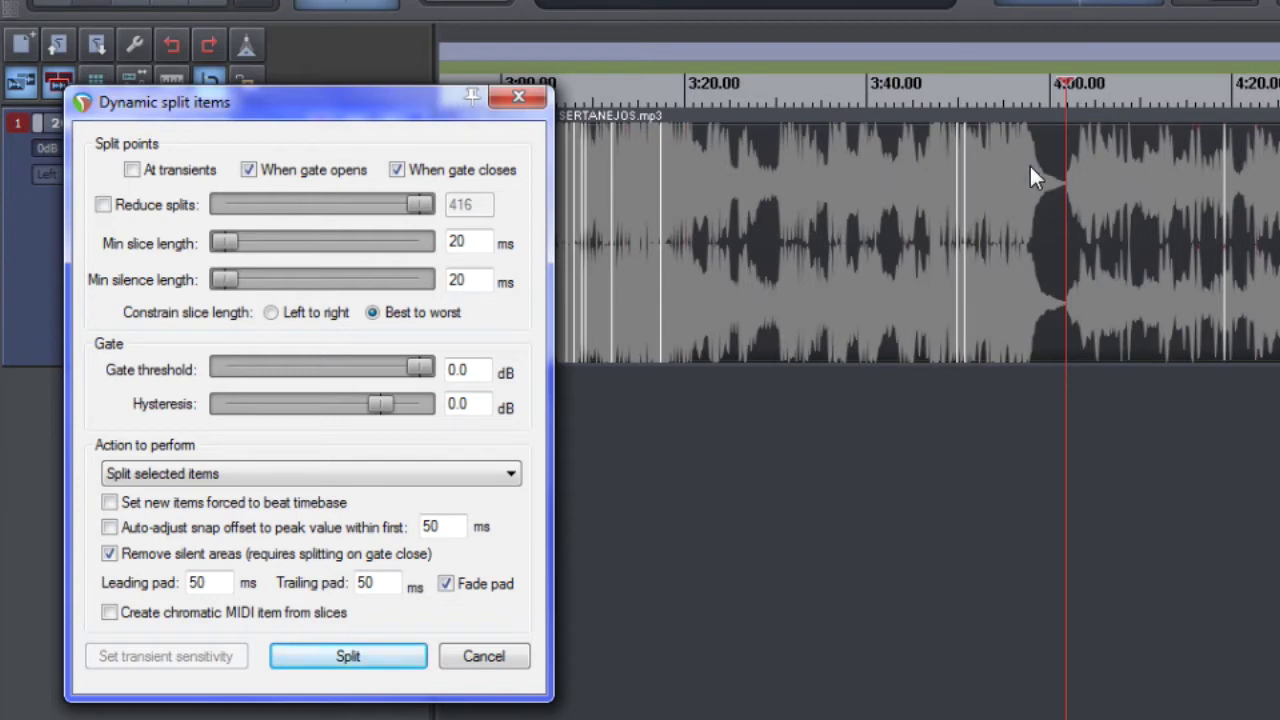
scroll(1150, 205, down, 3)
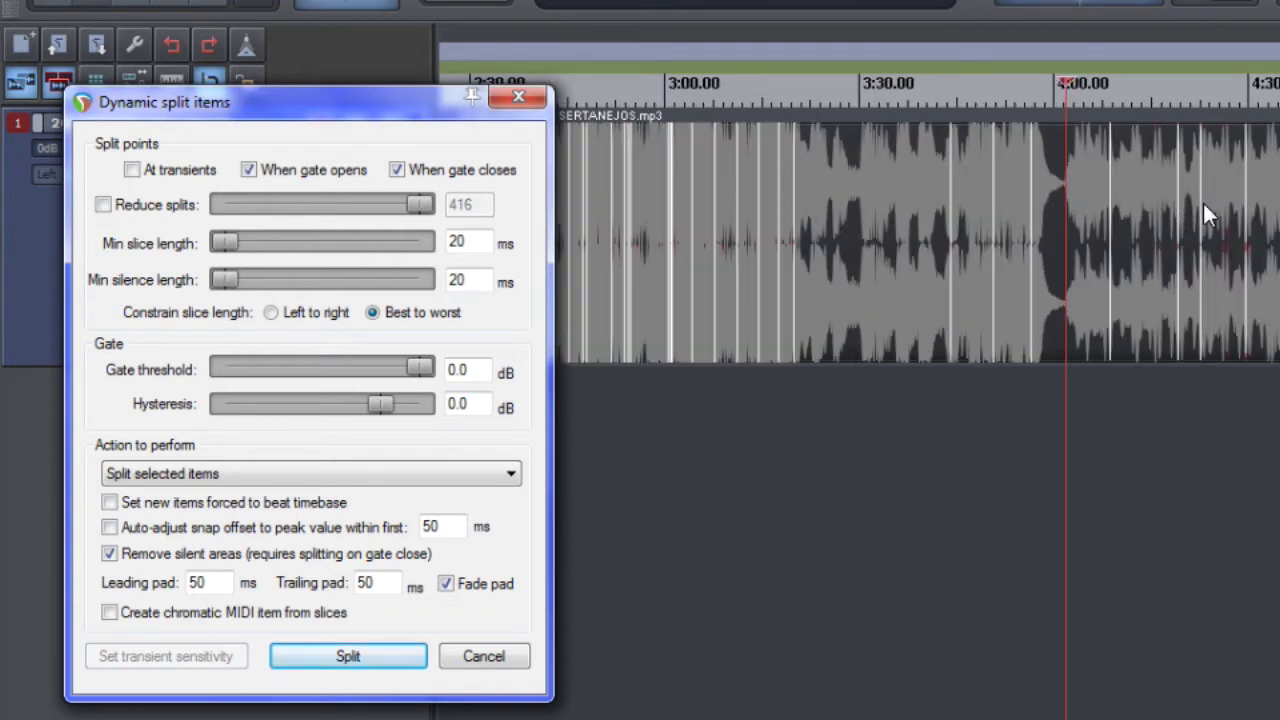
scroll(1203, 203, up, 10)
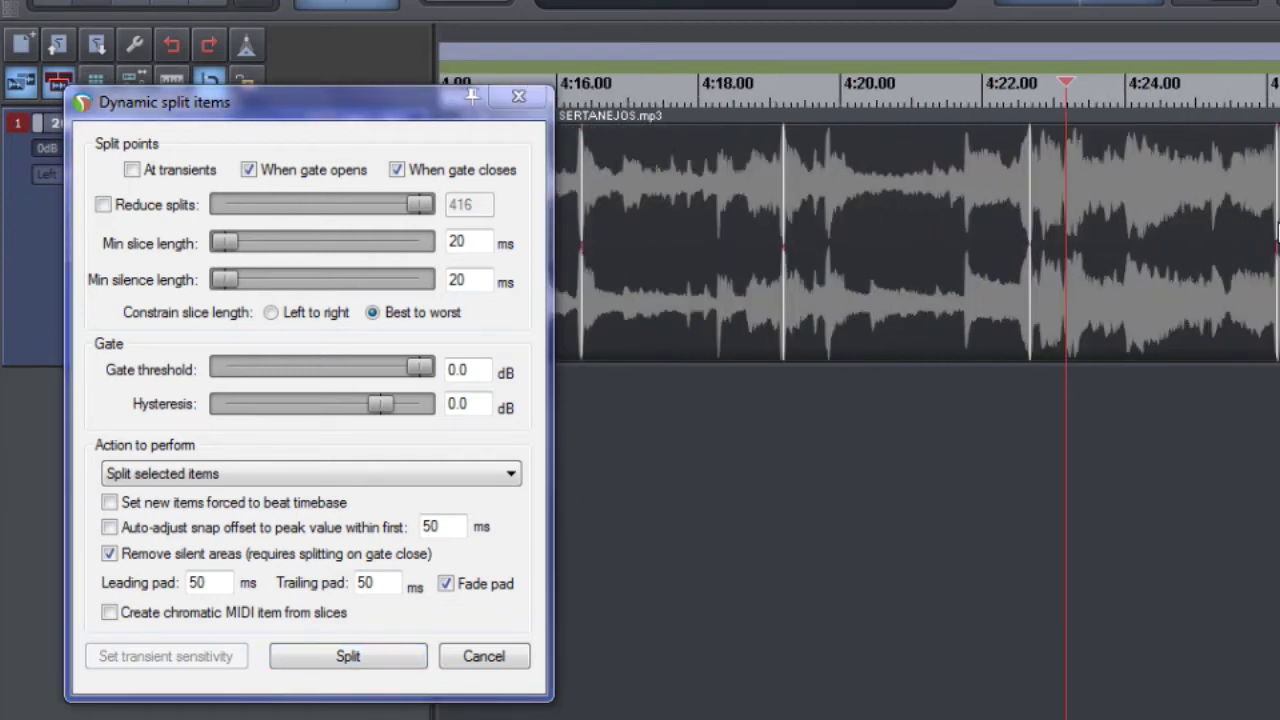
scroll(1200, 230, up, 10)
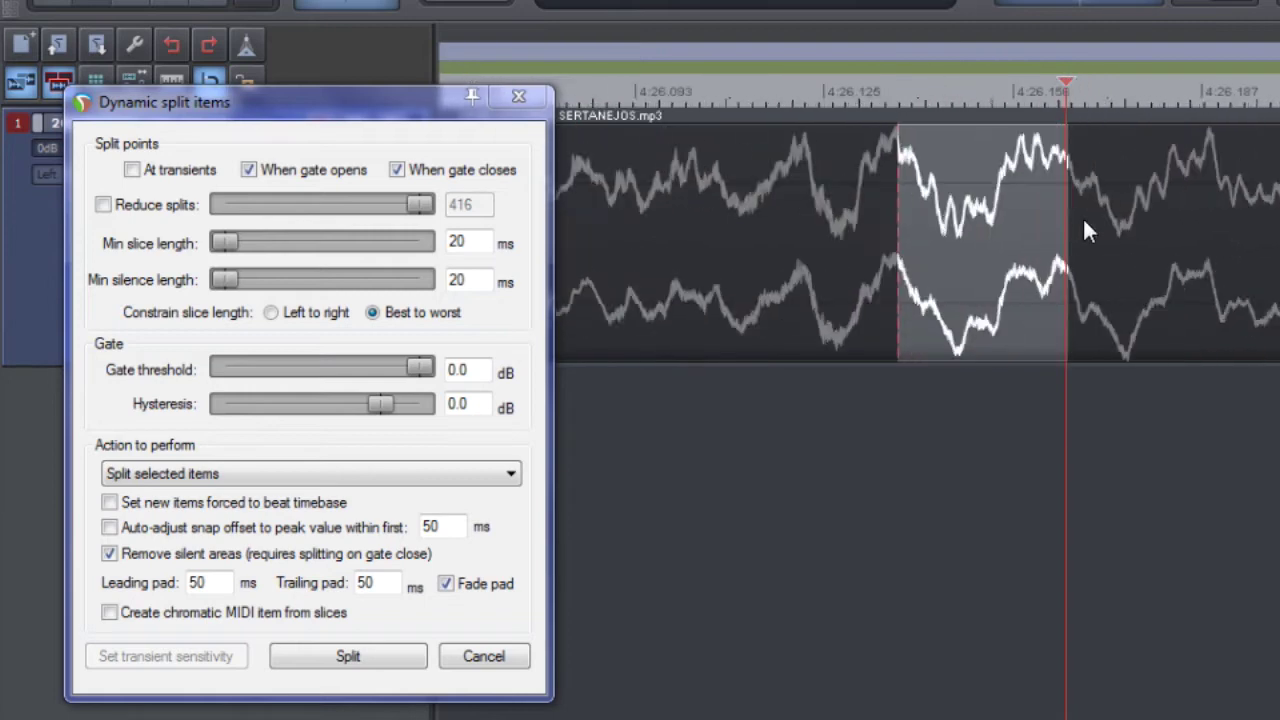
scroll(1088, 230, up, 3)
click(835, 222)
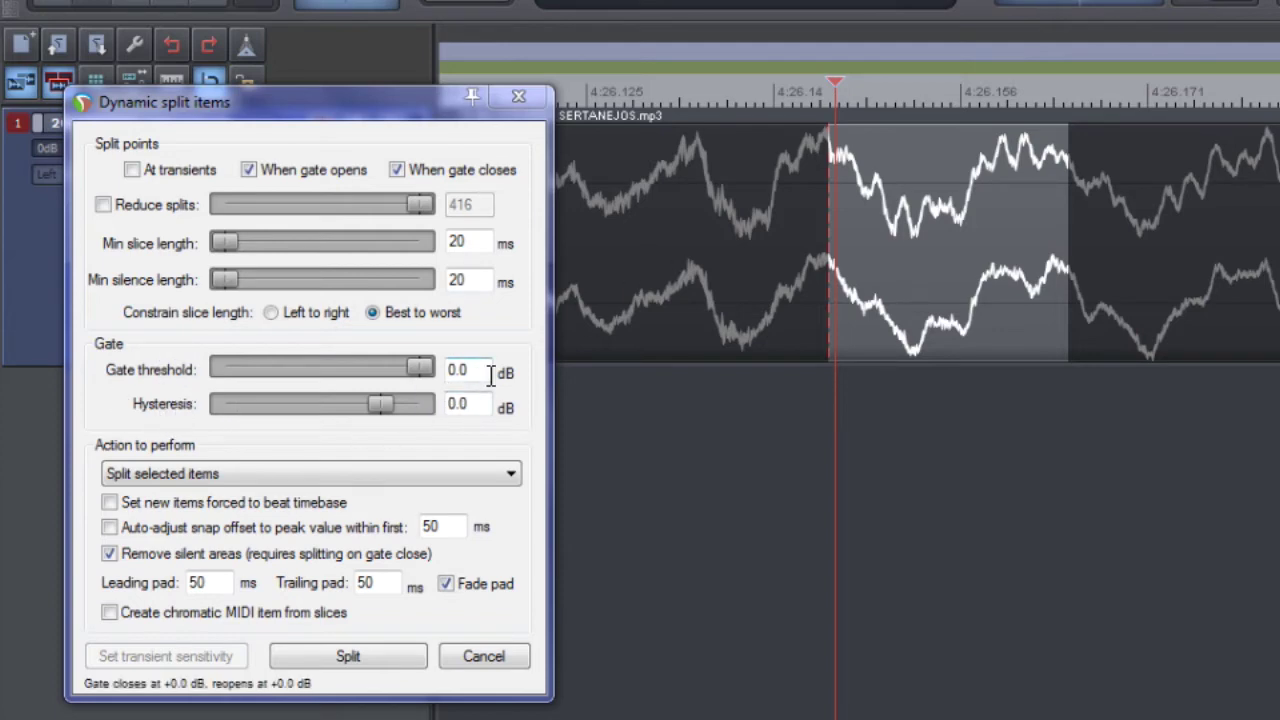
scroll(944, 249, down, 6)
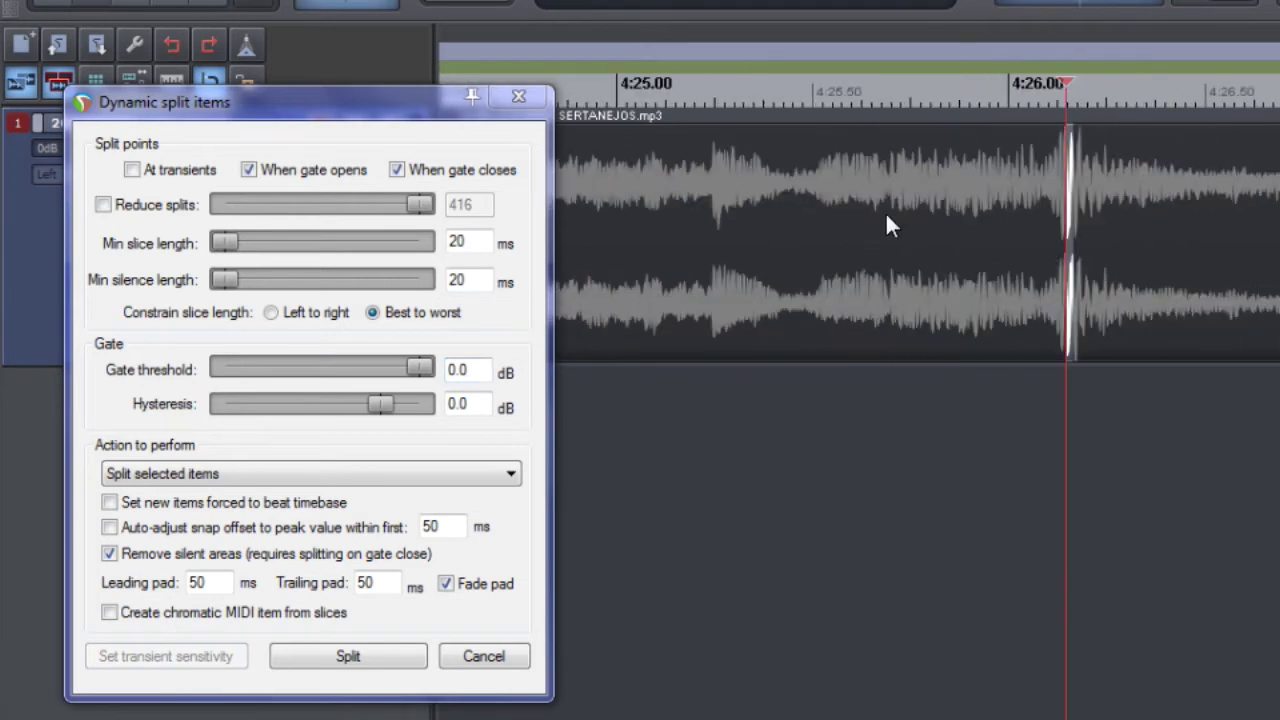
scroll(880, 225, down, 3)
Return the split points to transients only and place the edit cursor near 4:25.
click(131, 170)
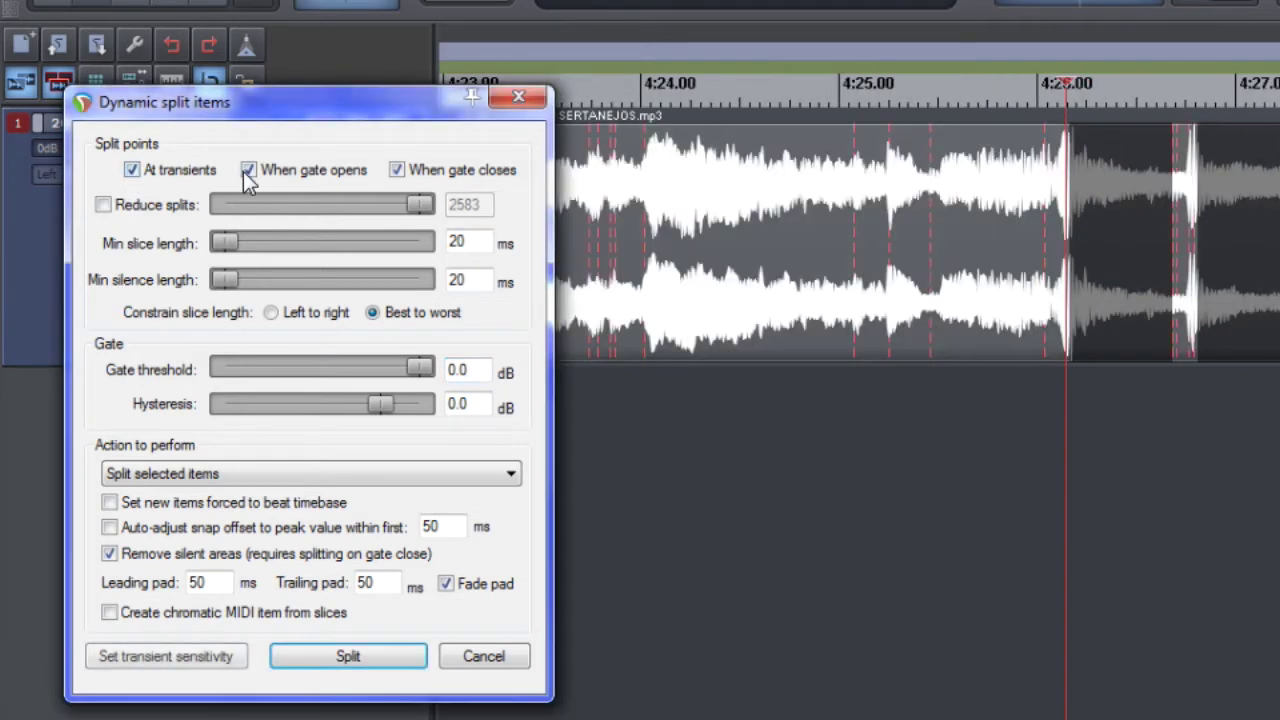
click(310, 170)
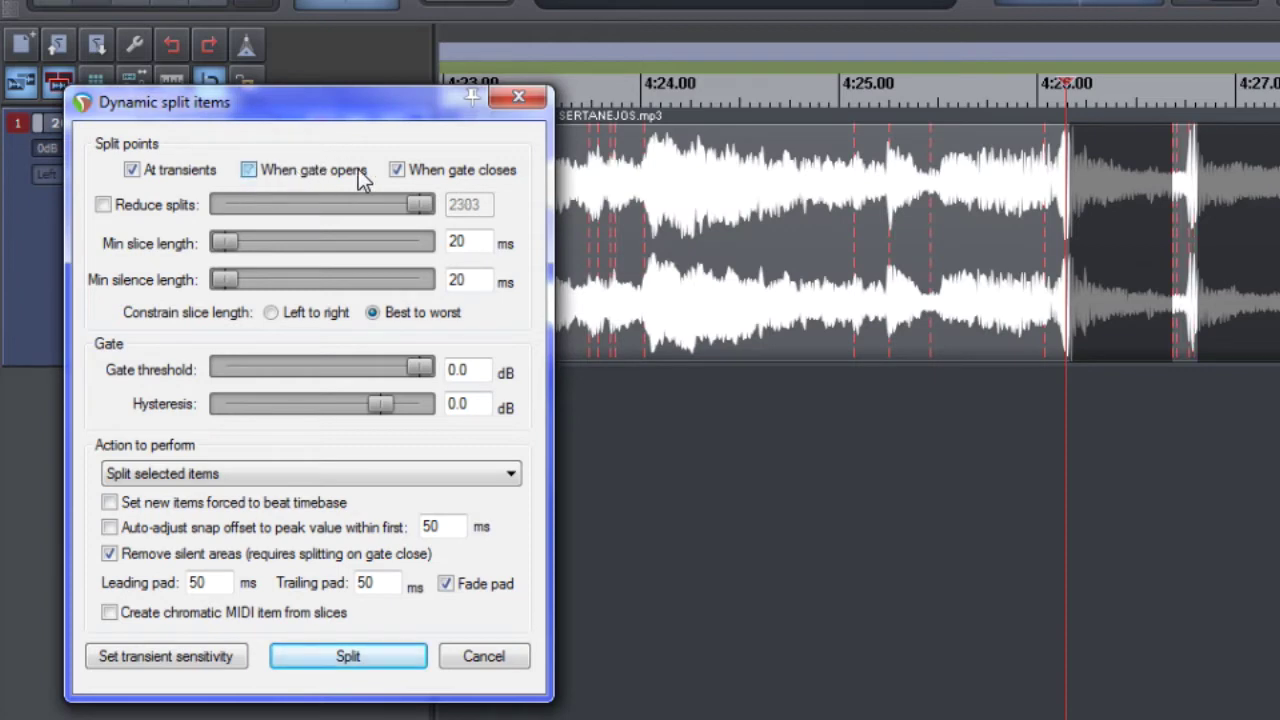
click(397, 170)
click(849, 197)
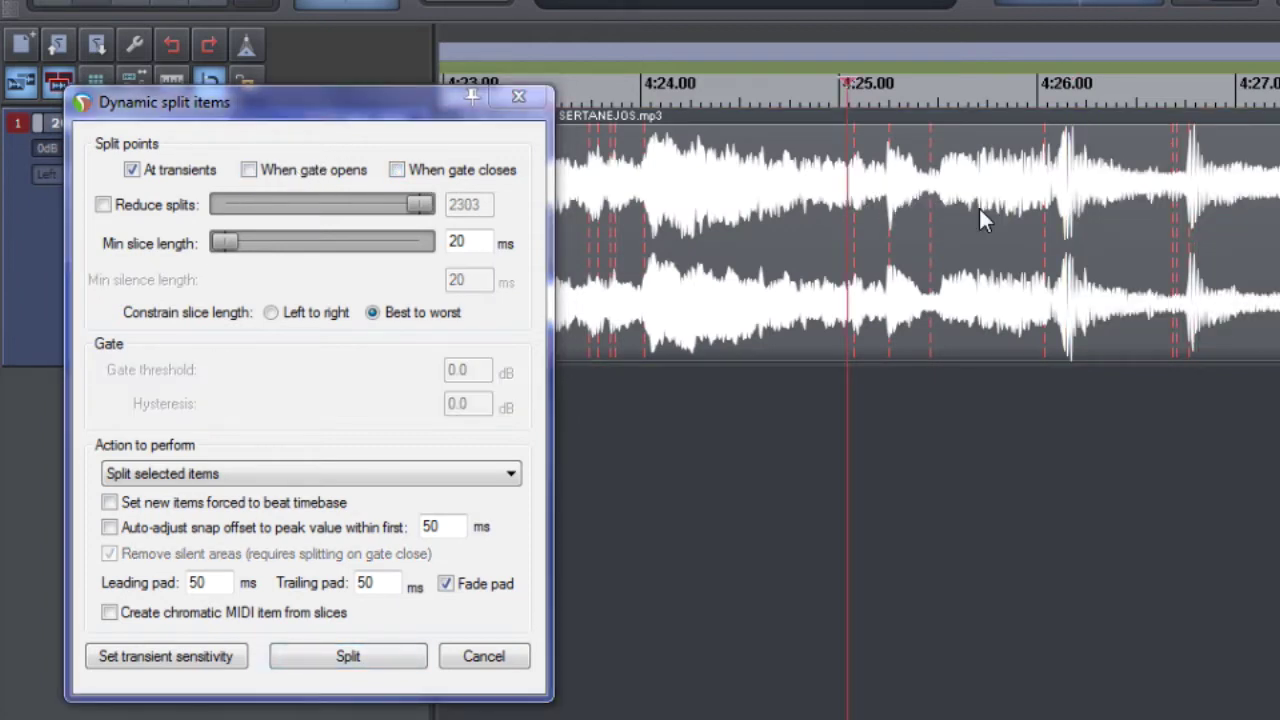
Enable split points at gate opening and gate closing, disable transients, and place the edit cursor near 4:20 to view the slices.
click(248, 171)
click(399, 171)
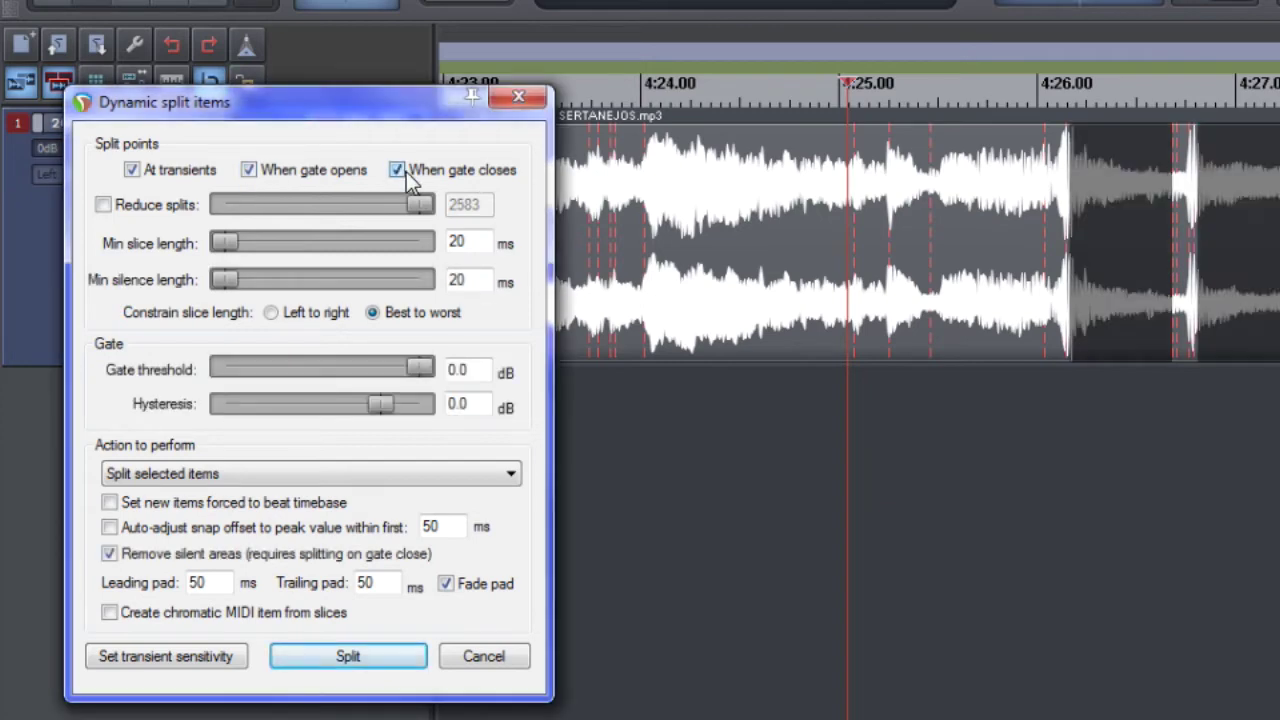
click(131, 174)
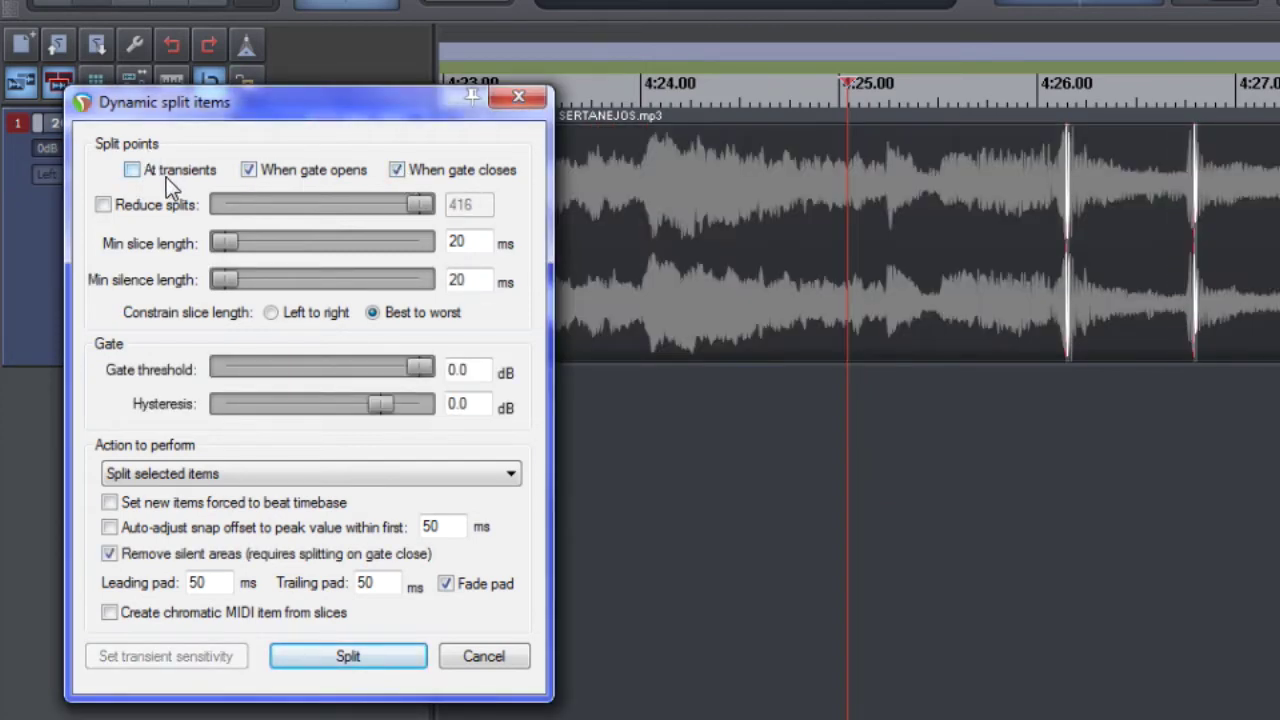
scroll(1010, 254, down, 3)
scroll(1012, 258, down, 3)
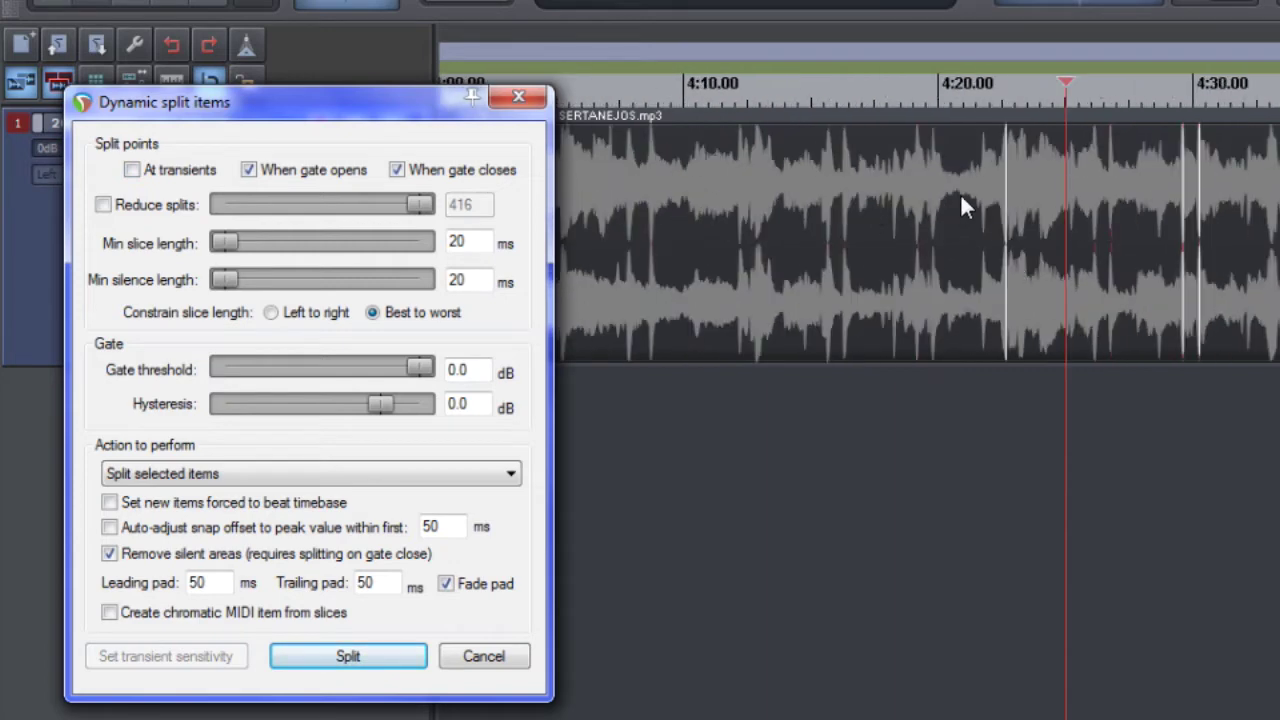
click(1009, 196)
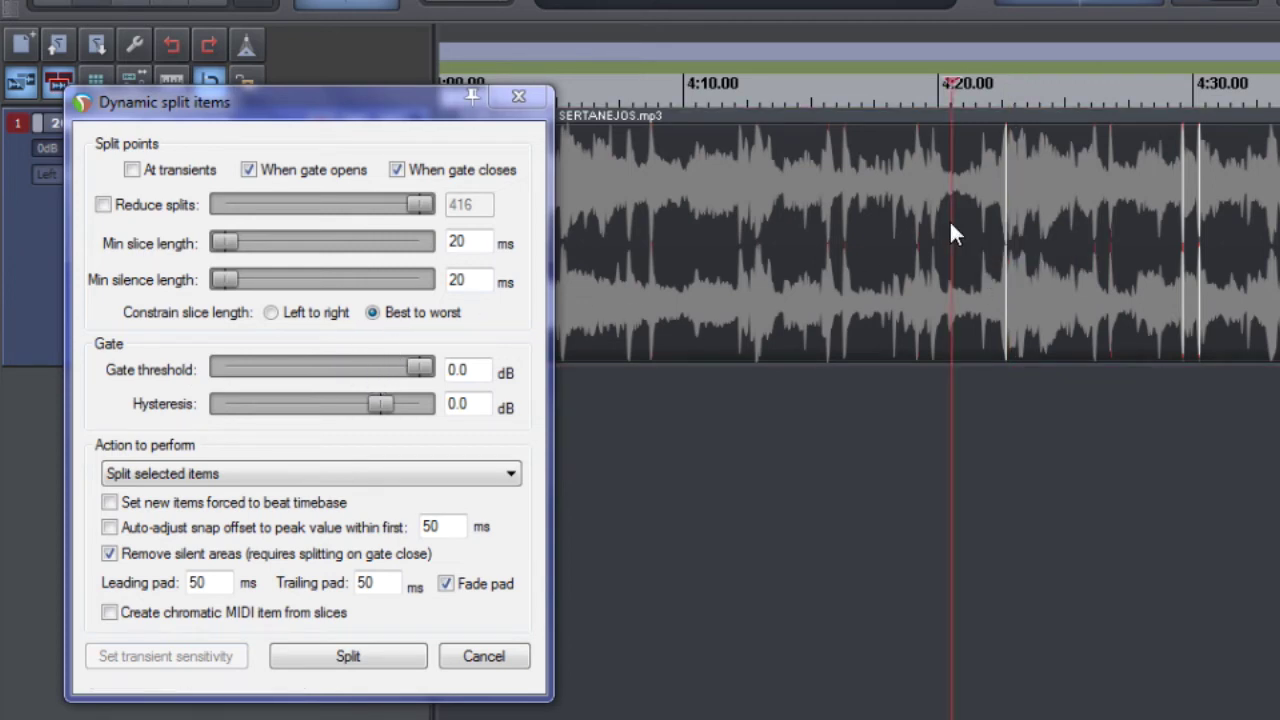
scroll(949, 219, down, 6)
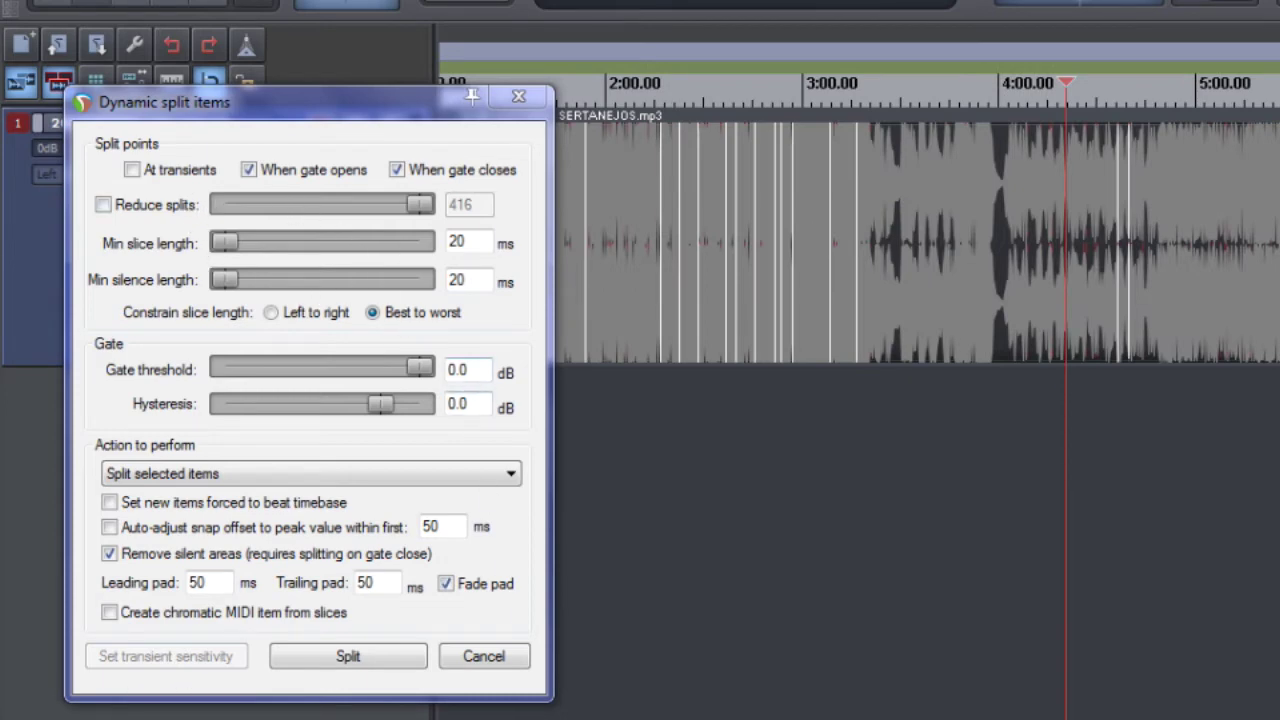
Switch to the Notepad notes on Dynamic Split parameters and review the gate opens, gate closes and Reduce Splits explanations.
click(550, 718)
drag(915, 160, 881, 105)
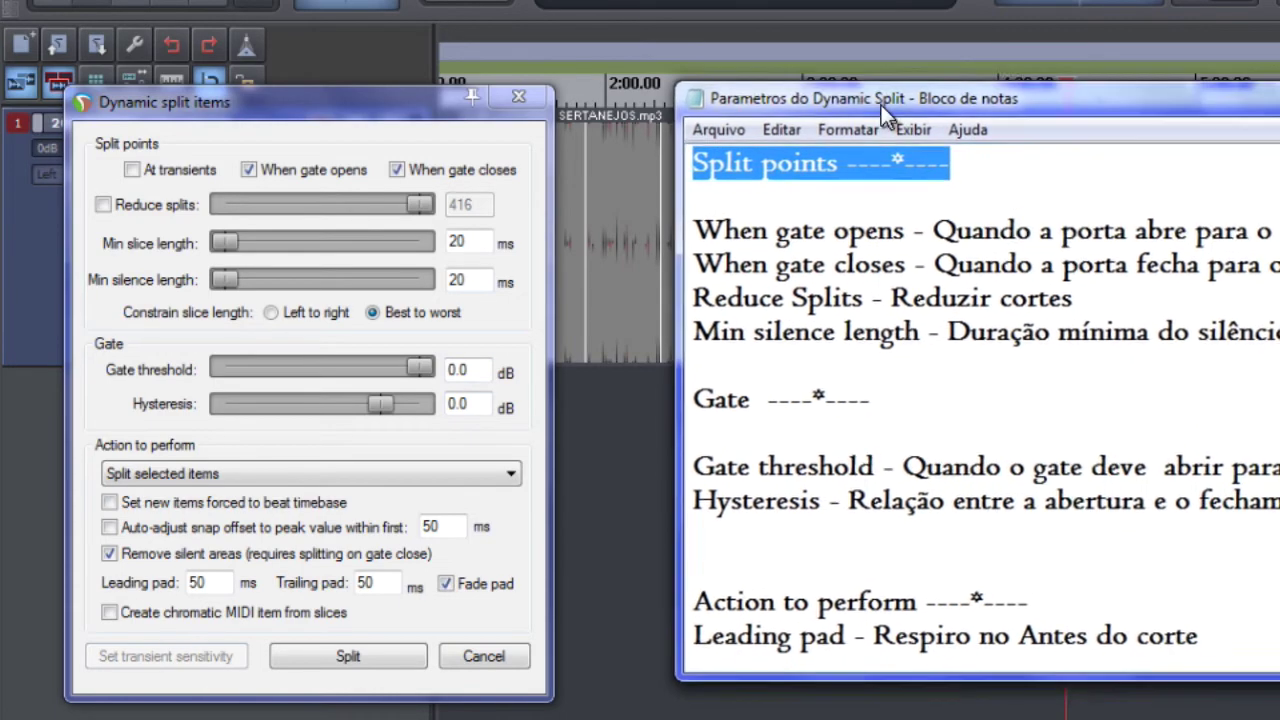
click(1024, 161)
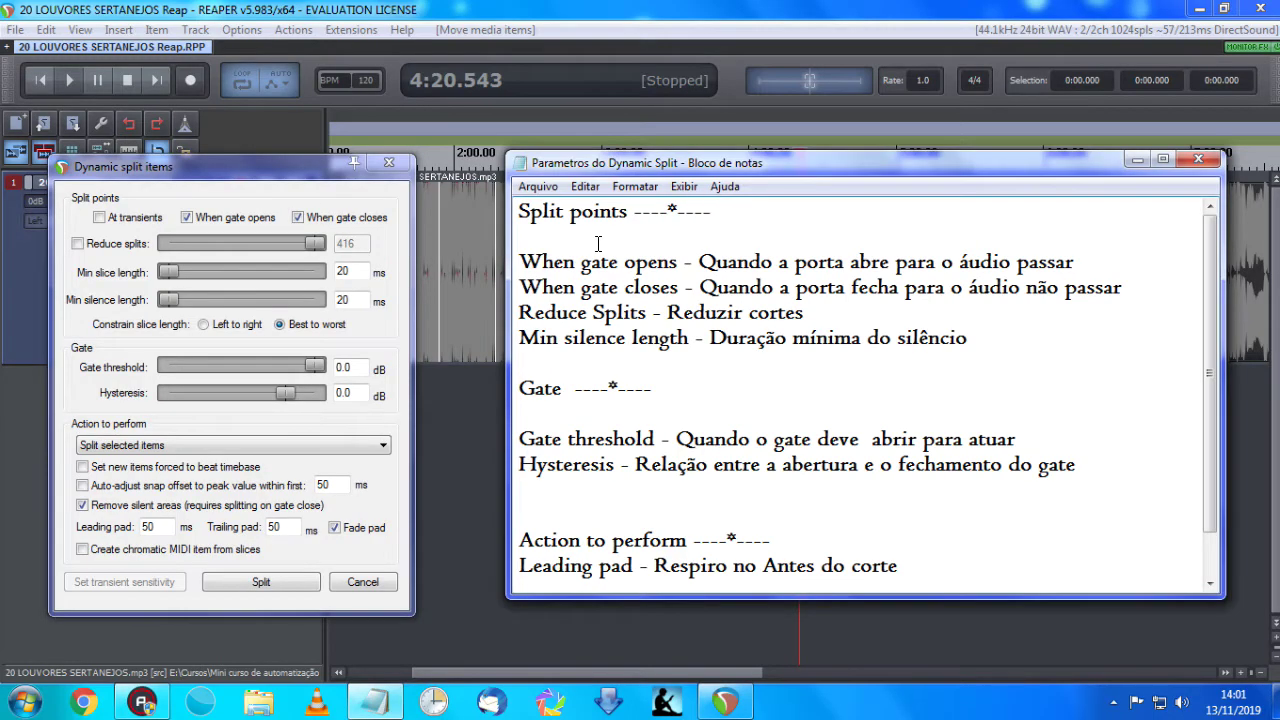
double_click(688, 262)
scroll(592, 264, down, 1)
scroll(676, 316, up, 1)
click(536, 260)
click(1072, 256)
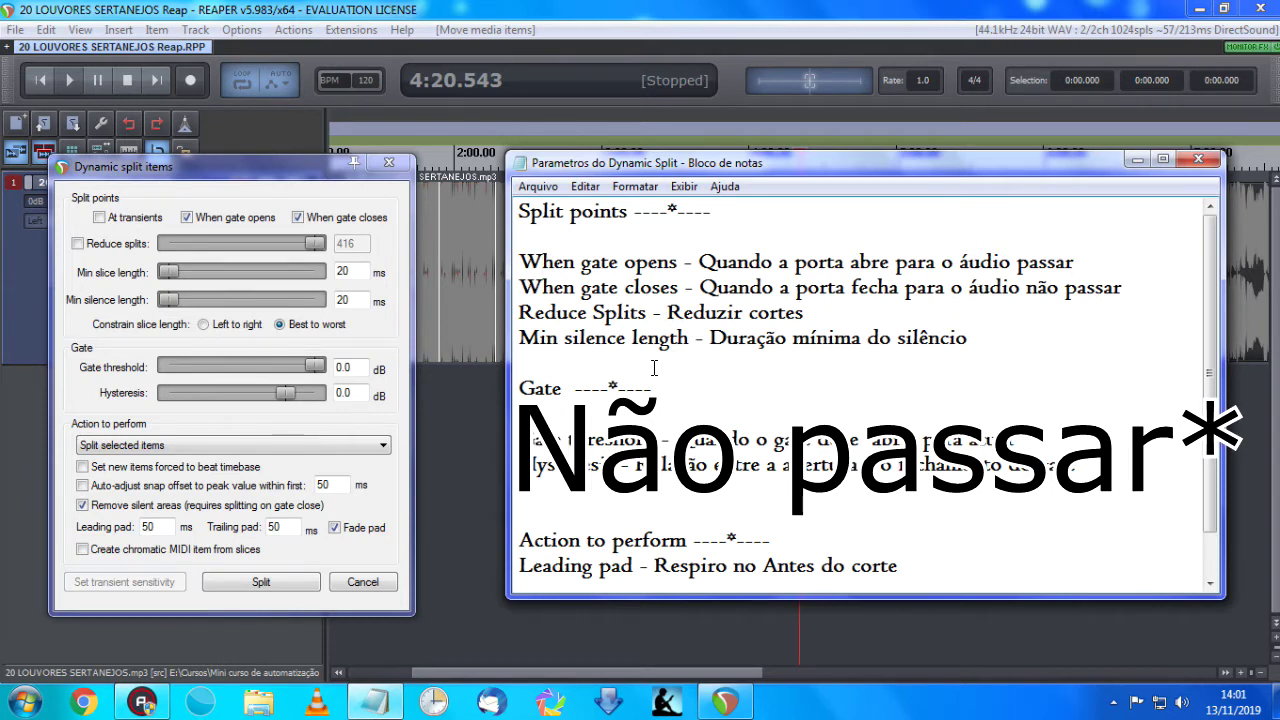
click(805, 313)
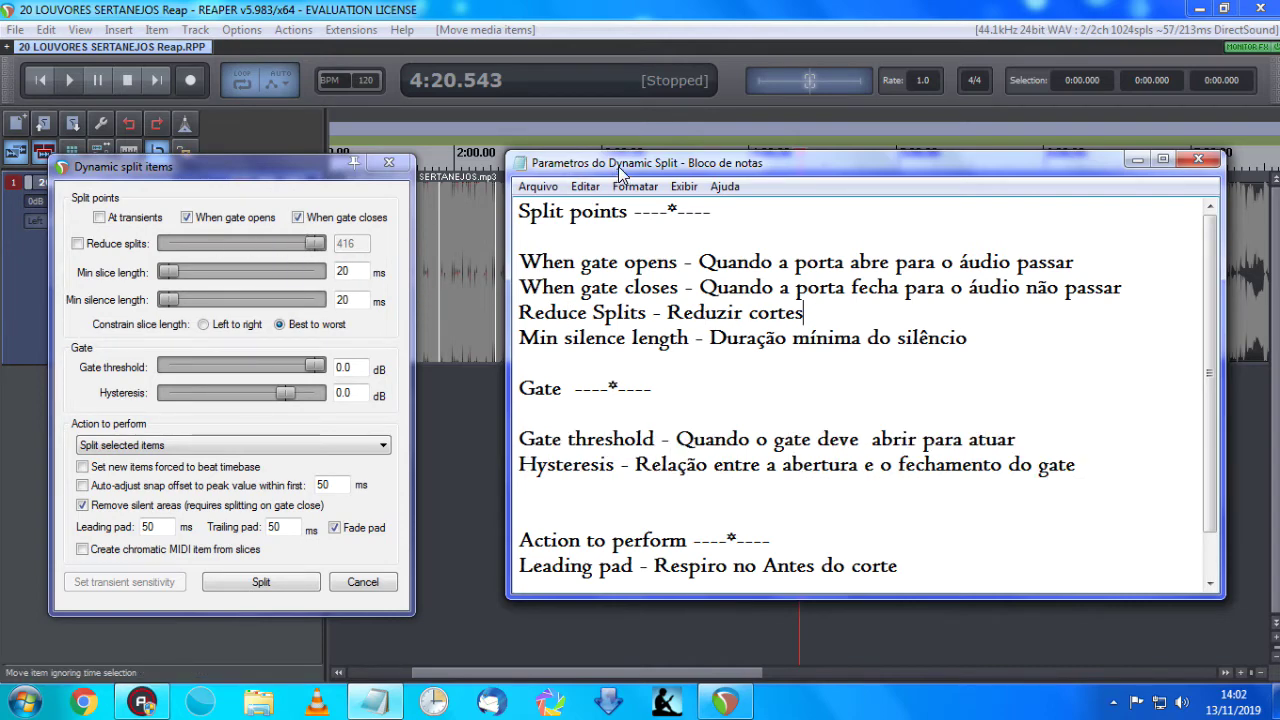
Move the notes off the waveform, enable Reduce splits at 185 and inspect the proposed slices around 2:26.
drag(620, 170, 610, 376)
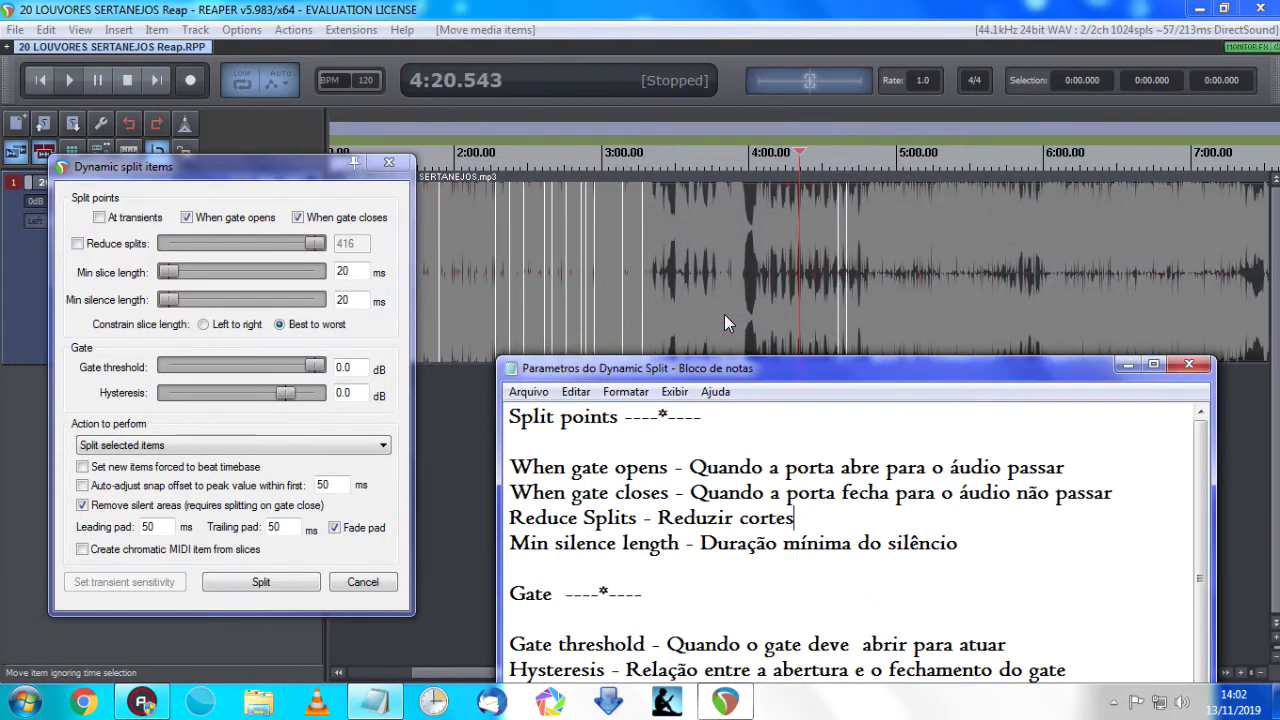
click(100, 254)
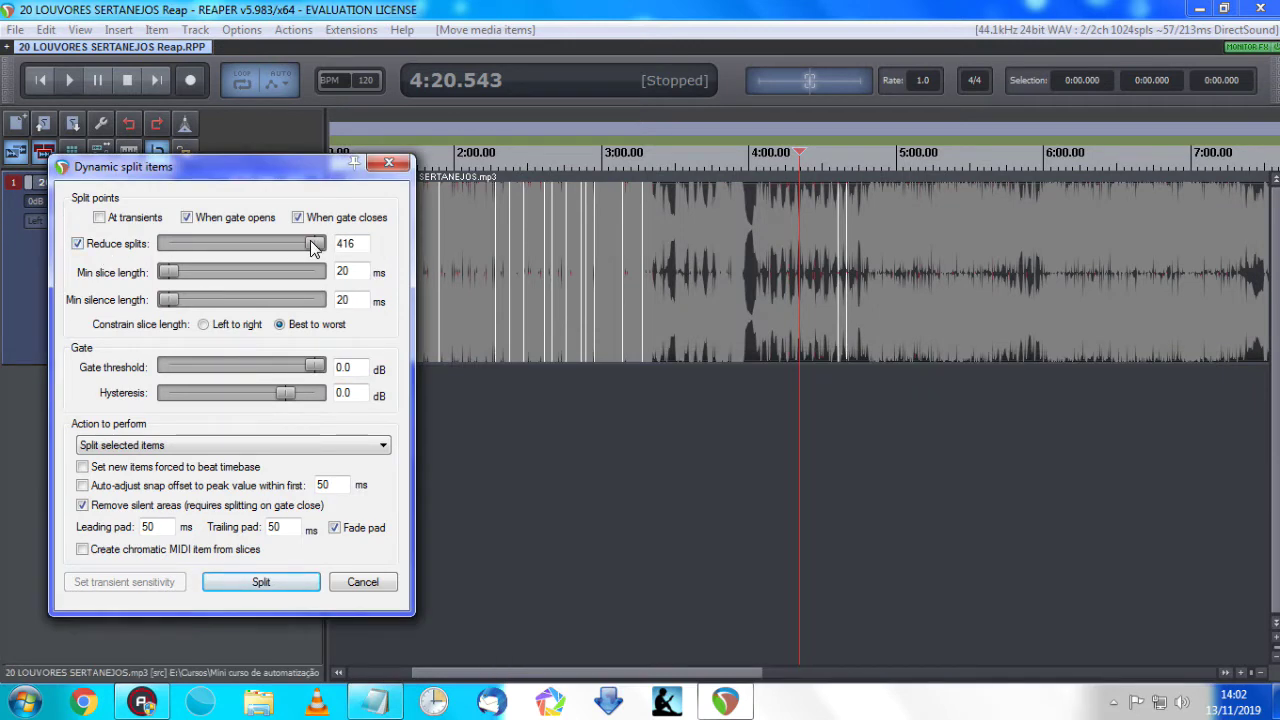
drag(310, 242, 230, 252)
drag(226, 174, 141, 177)
click(637, 250)
scroll(678, 238, up, 3)
scroll(794, 228, up, 2)
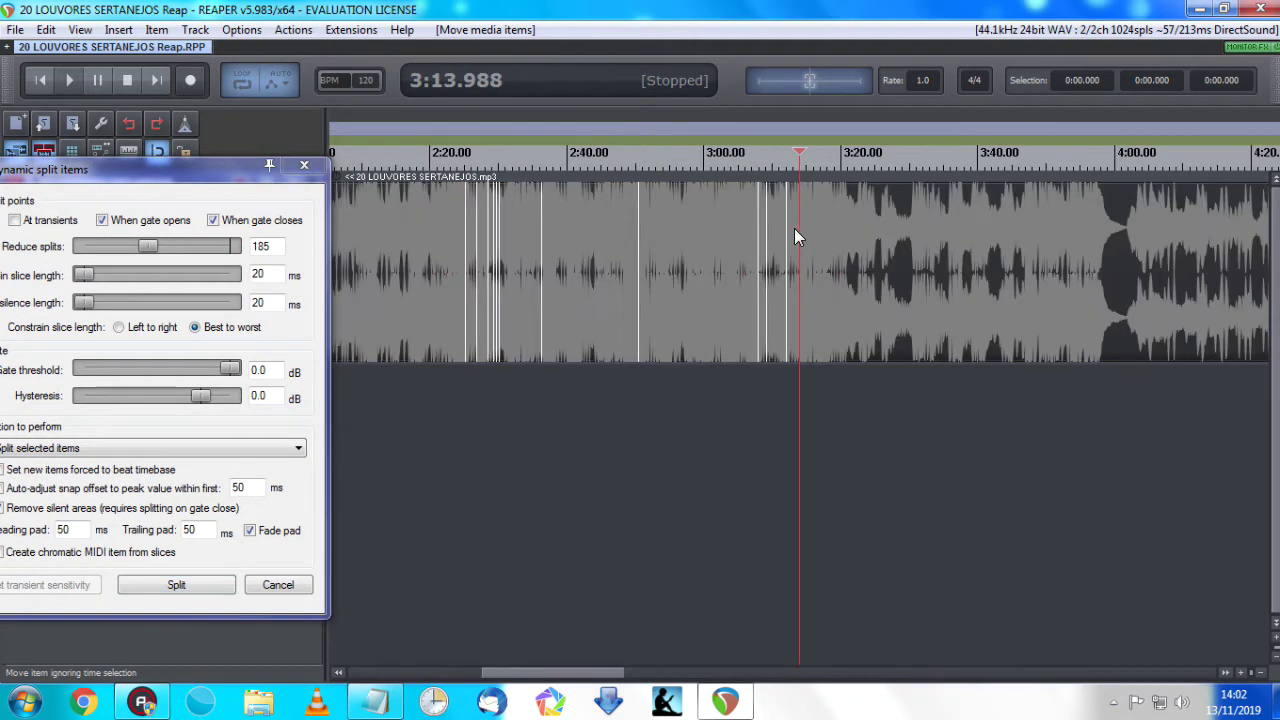
click(476, 266)
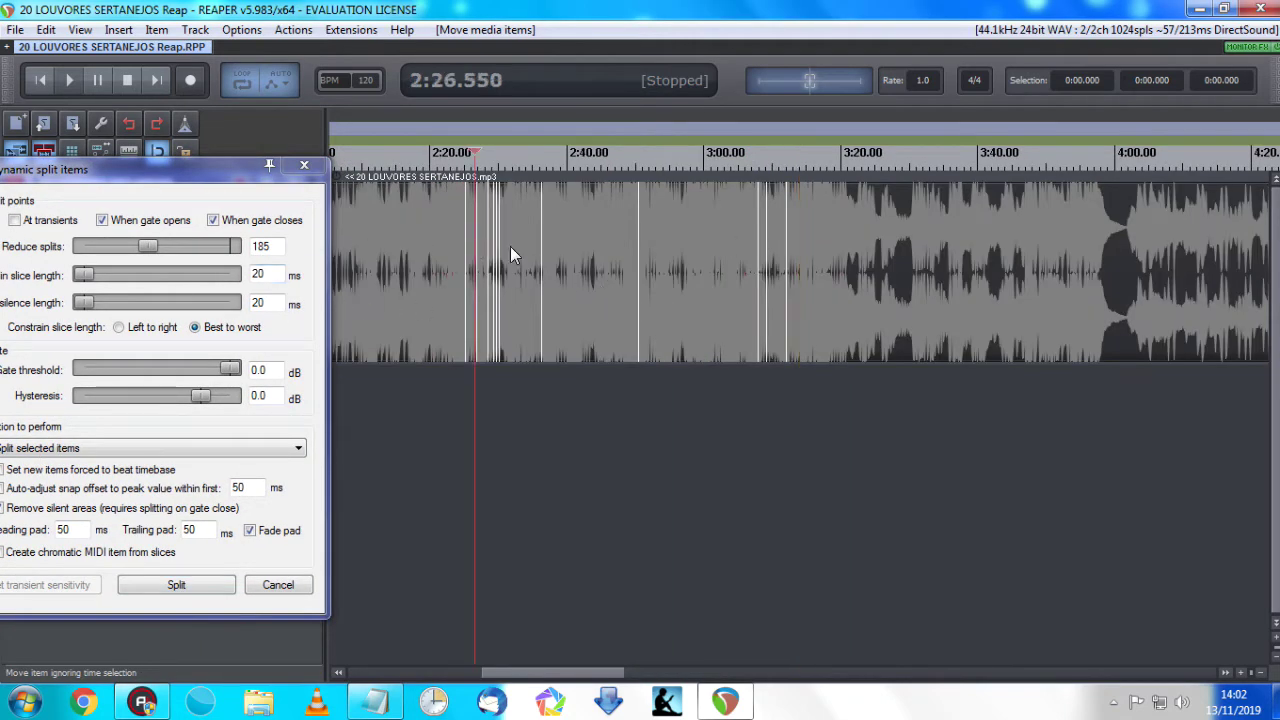
scroll(640, 270, up, 2)
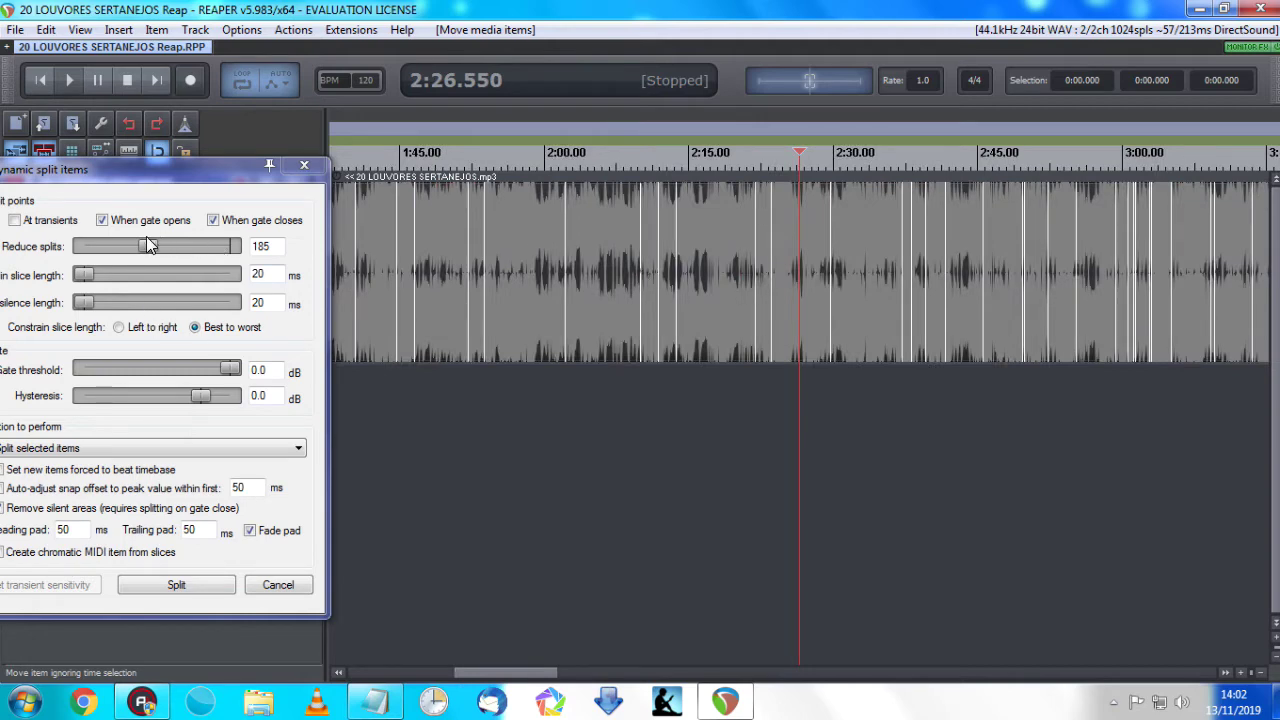
Try lowering Reduce splits to 128, and turn the split reduction back off.
mouse_move(146, 246)
mouse_down()
mouse_move(98, 256)
mouse_move(258, 254)
mouse_move(128, 260)
mouse_up()
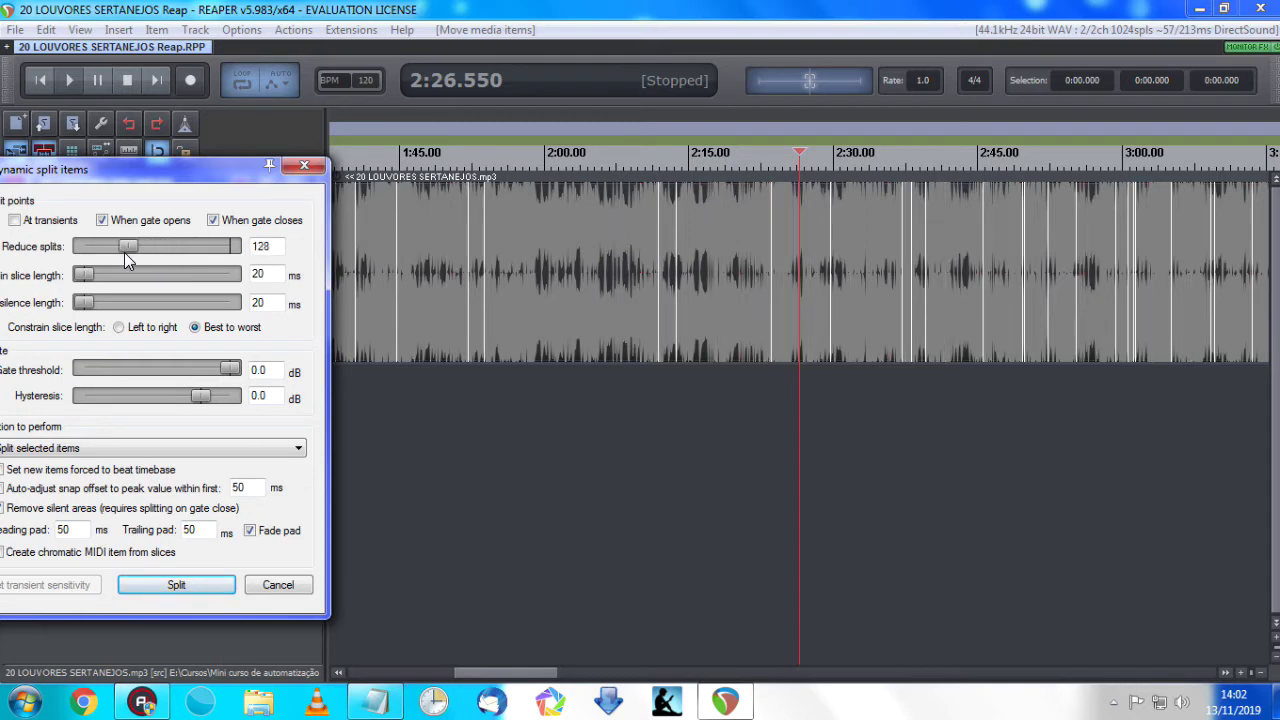
drag(128, 178, 263, 162)
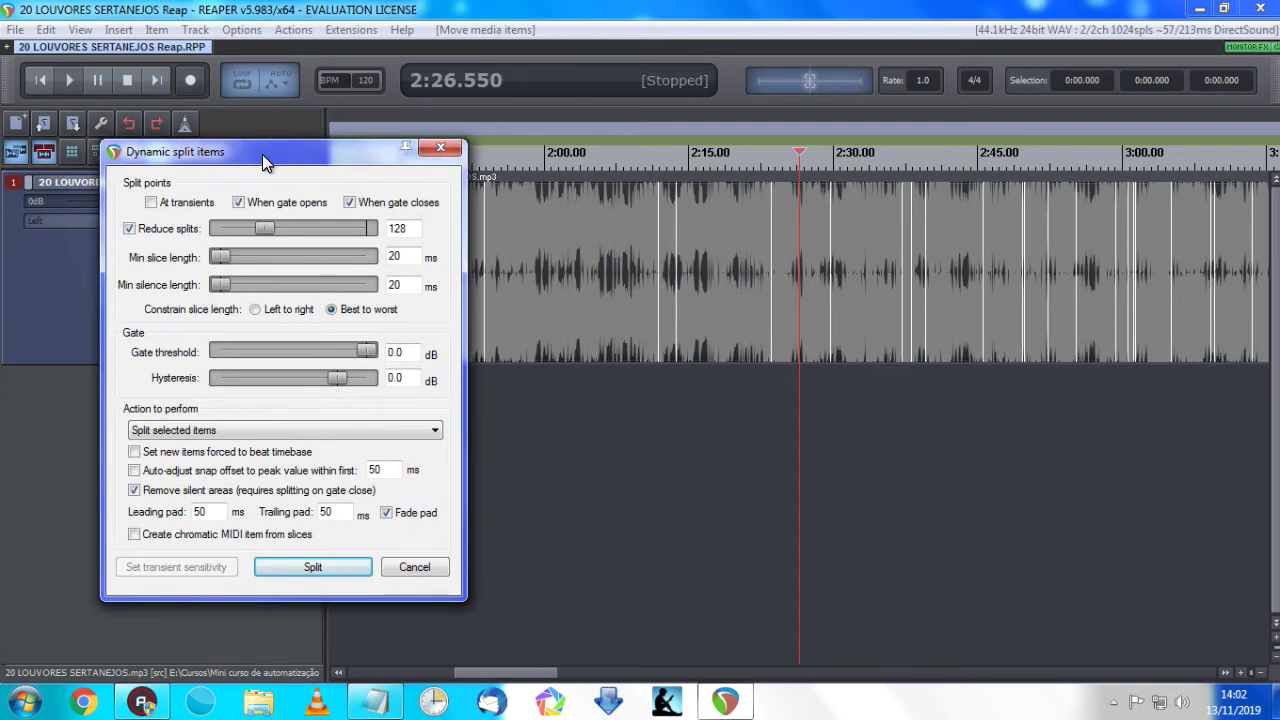
click(129, 228)
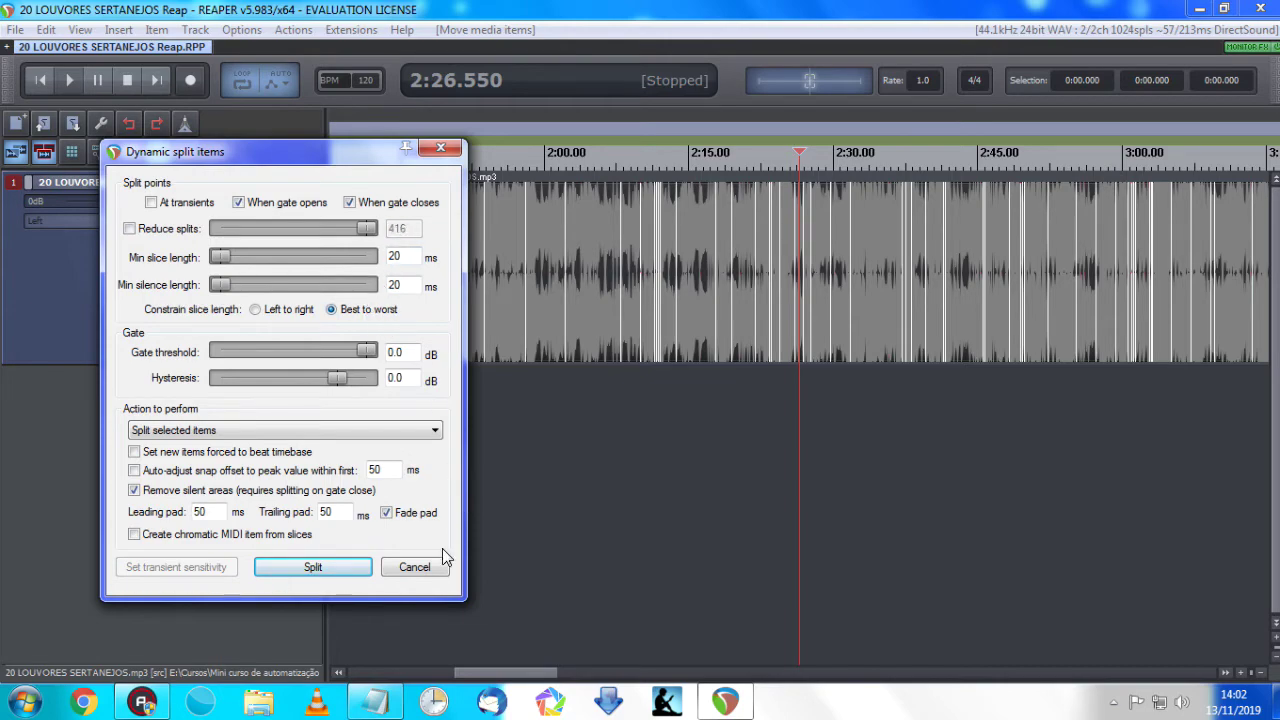
Switch to the Notepad notes and review the explanation of Min silence length.
click(375, 700)
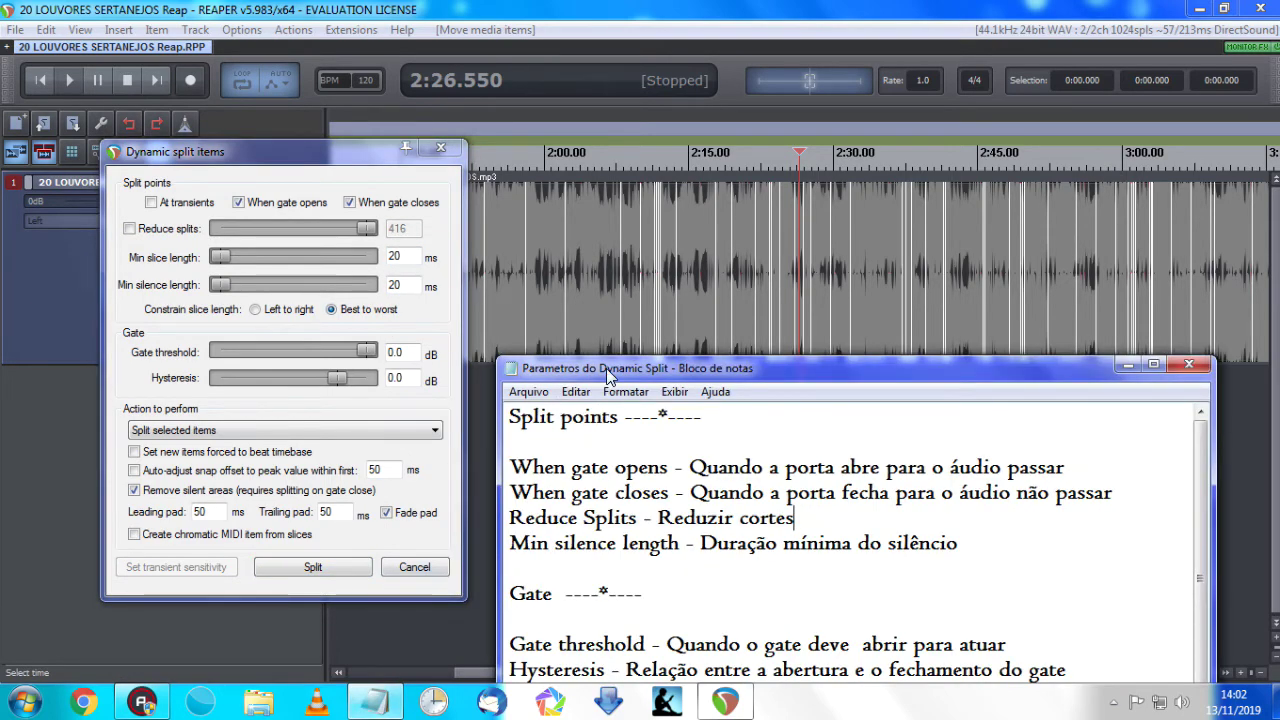
drag(612, 370, 615, 285)
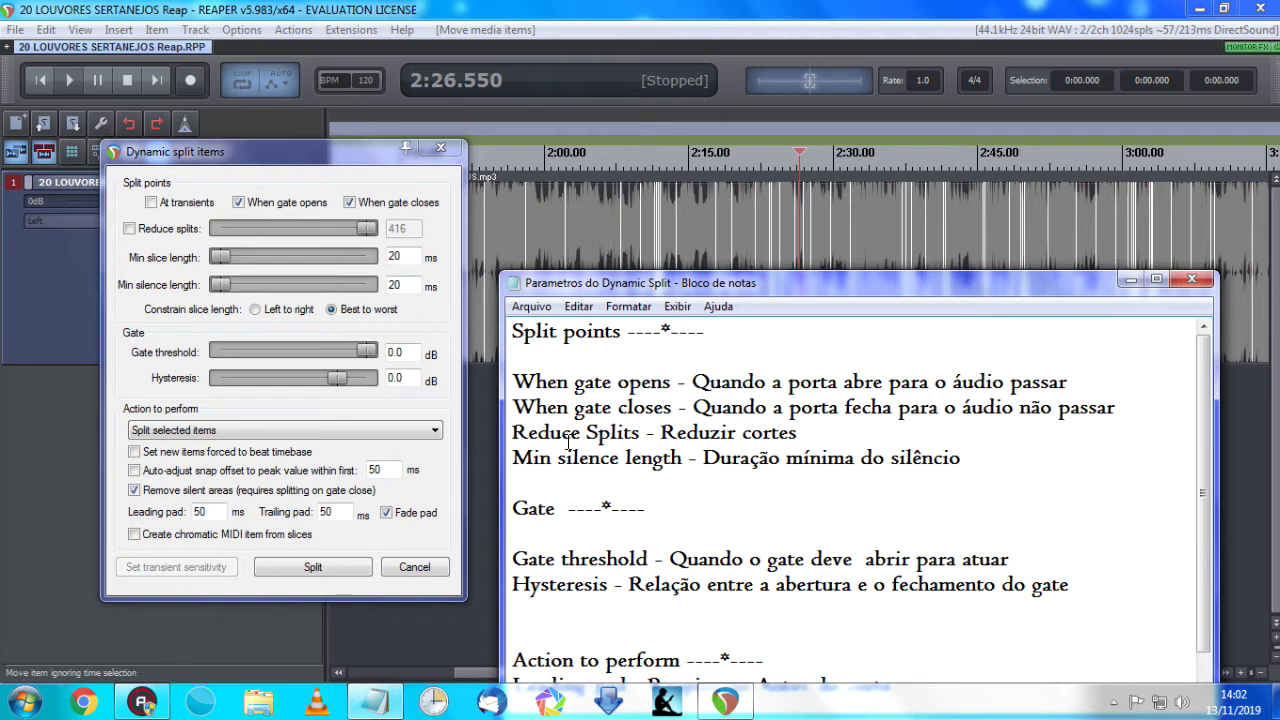
click(828, 452)
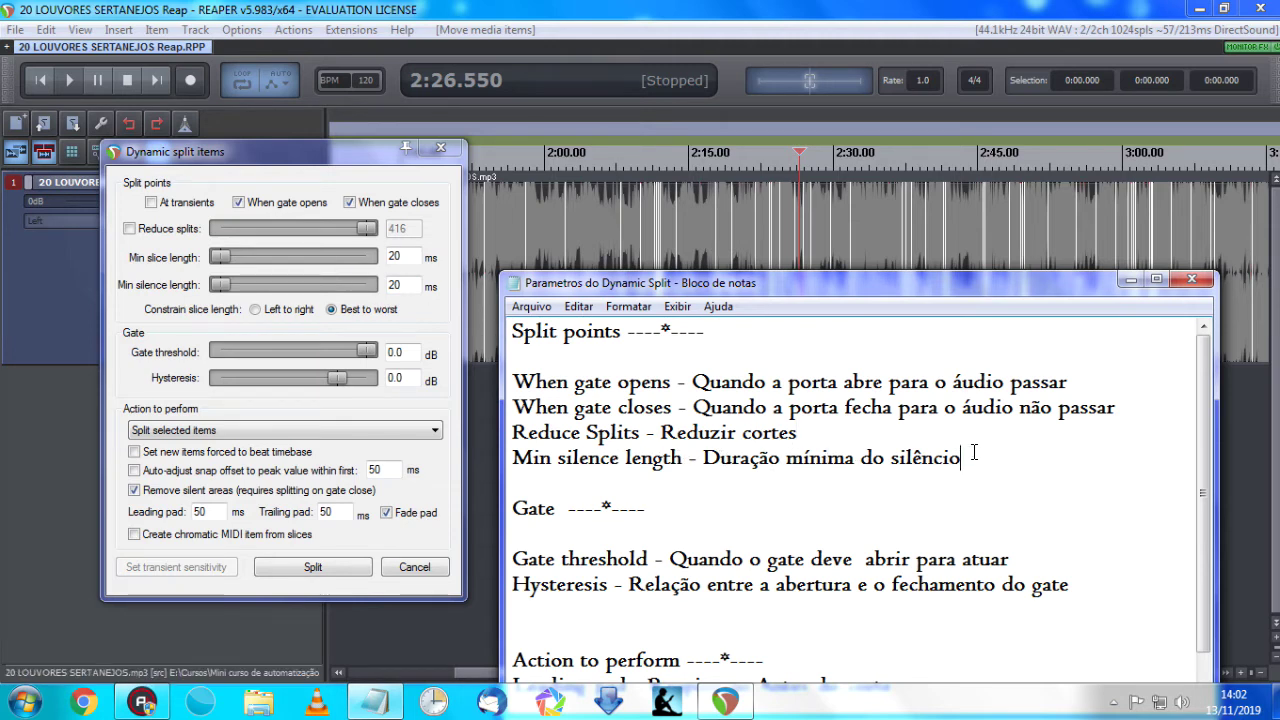
Raise the minimum silence length to 209 ms and inspect the widened slices around 2:24.
click(415, 288)
drag(219, 286, 282, 288)
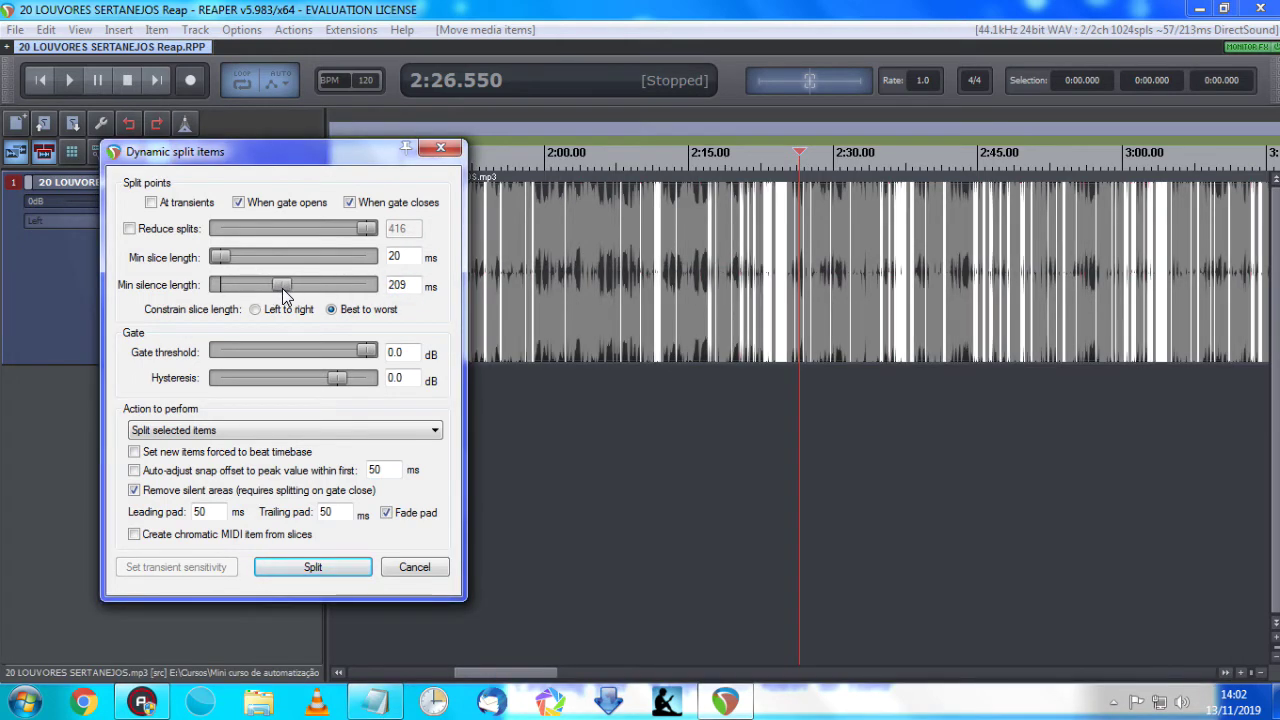
click(771, 242)
scroll(793, 251, up, 10)
click(752, 230)
click(988, 233)
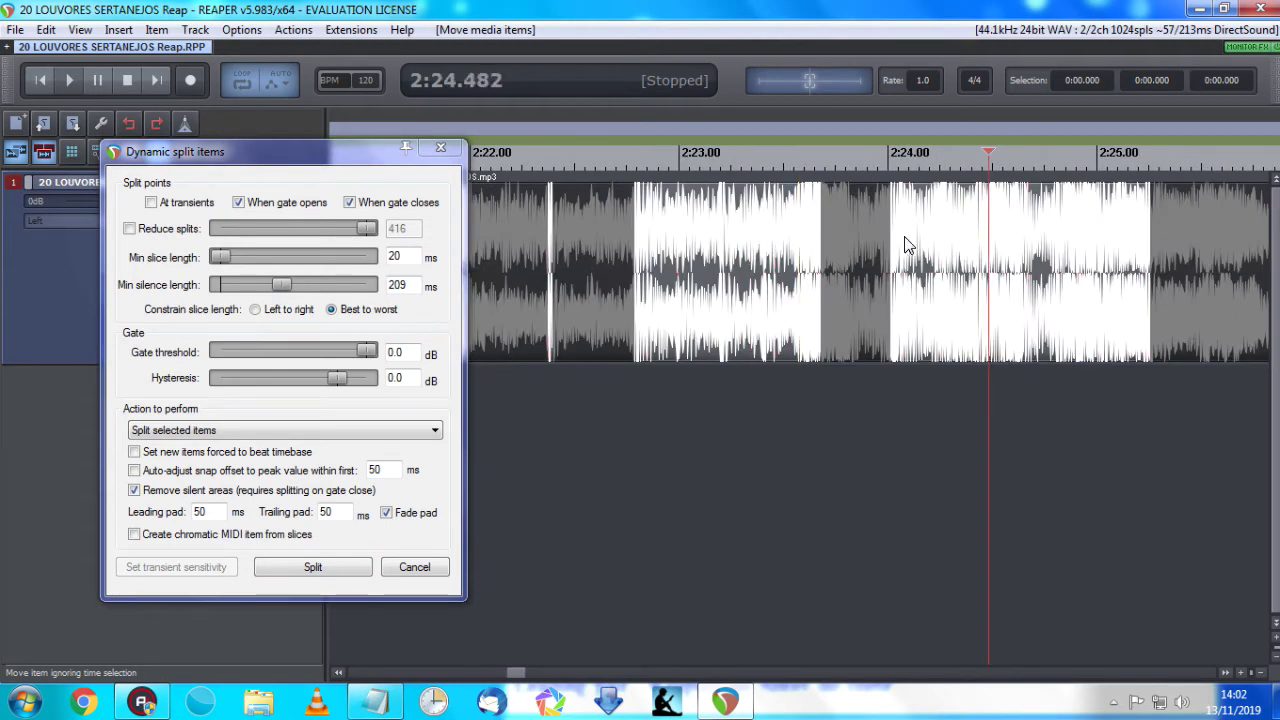
Raise the minimum silence length to 2113 ms and check the waveform around 2:24.
drag(280, 289, 343, 289)
click(864, 271)
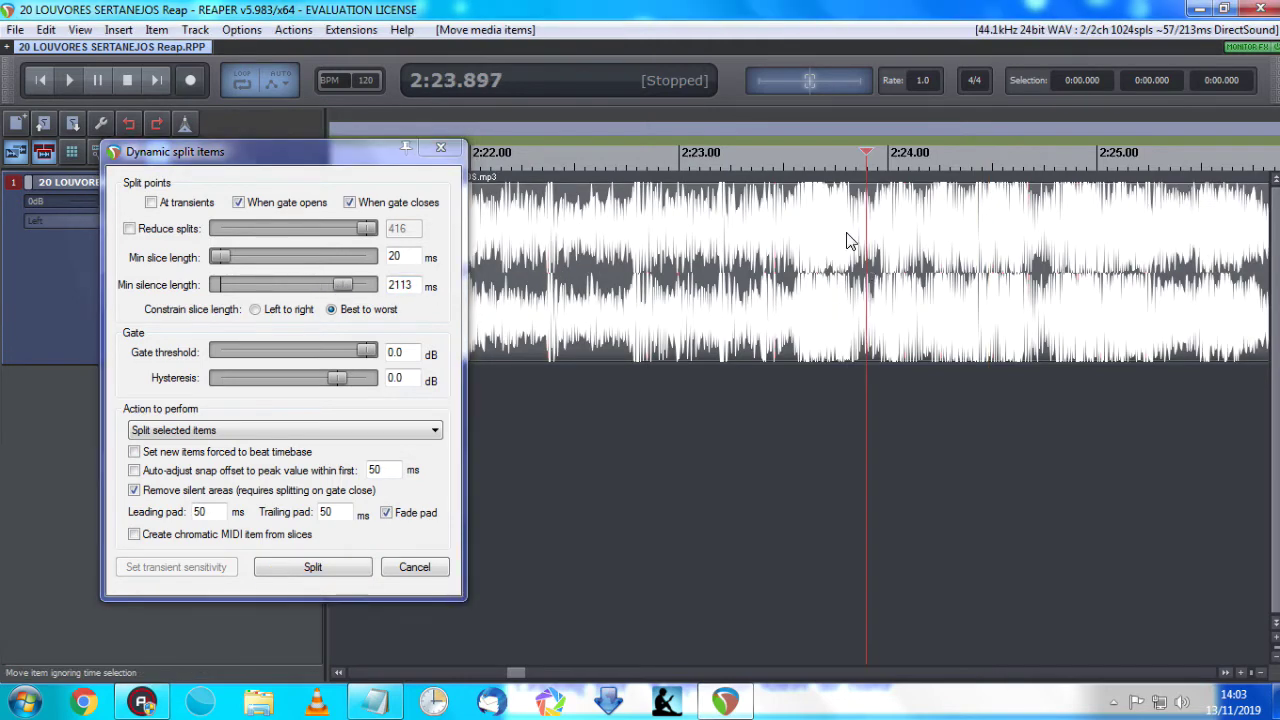
scroll(790, 265, down, 2)
scroll(903, 252, down, 2)
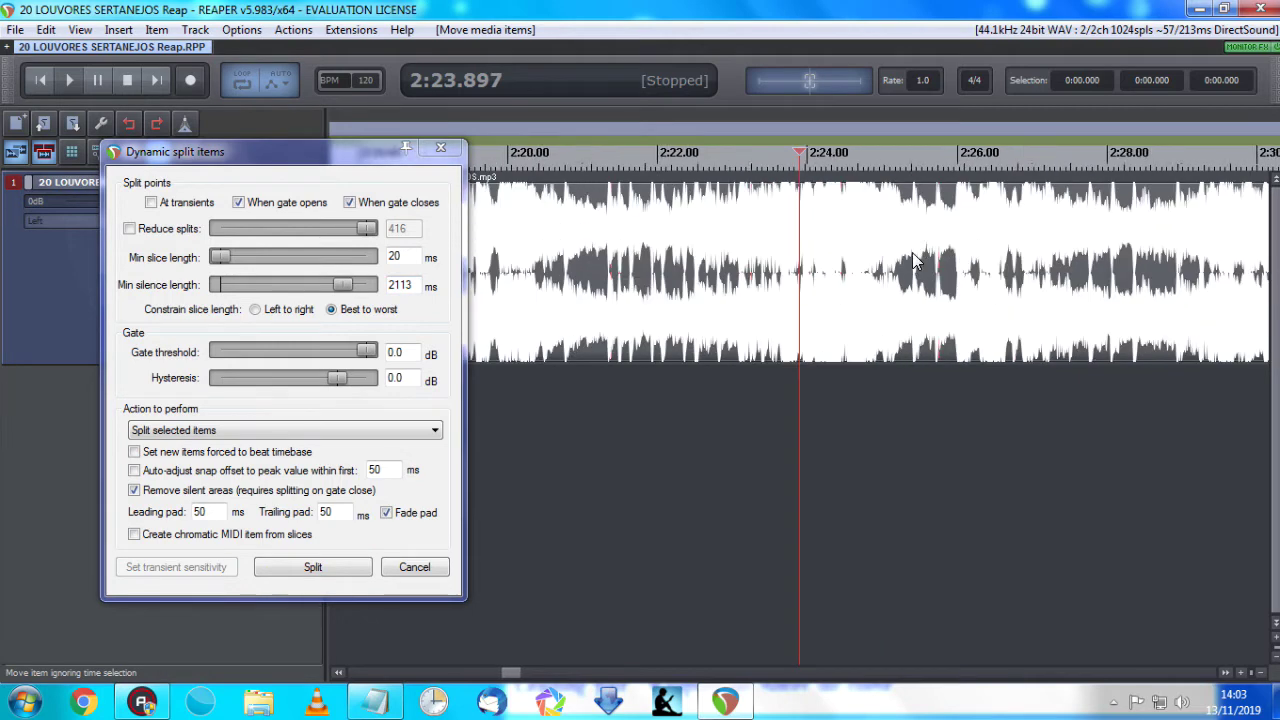
click(857, 250)
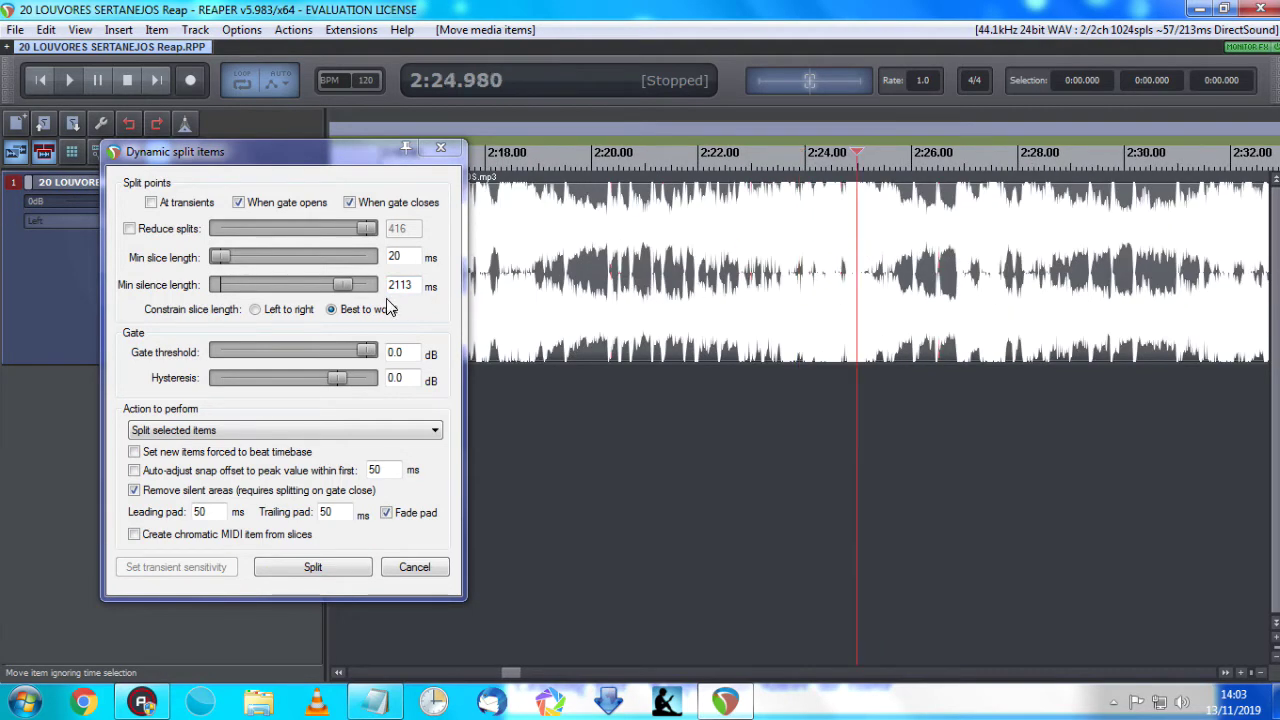
click(341, 289)
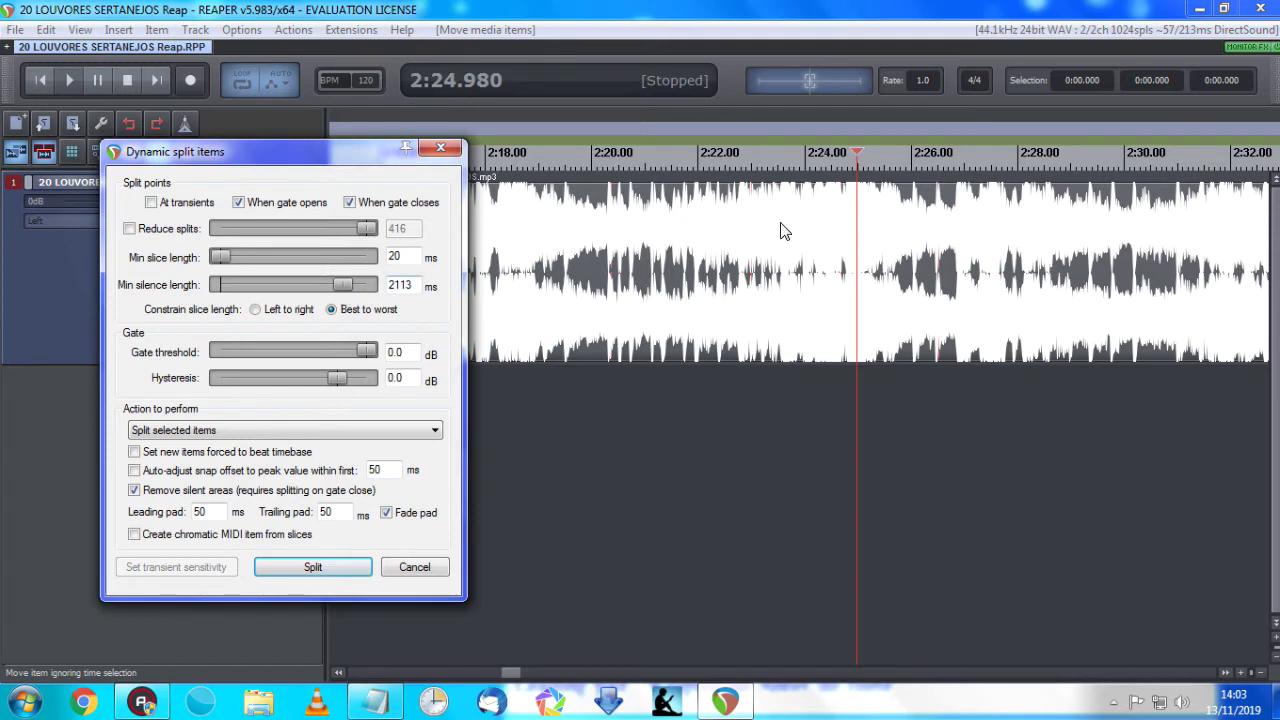
Check the merged slices across the first minutes of the recording and reset the minimum silence length to 20 ms.
click(813, 238)
scroll(797, 241, down, 7)
click(525, 272)
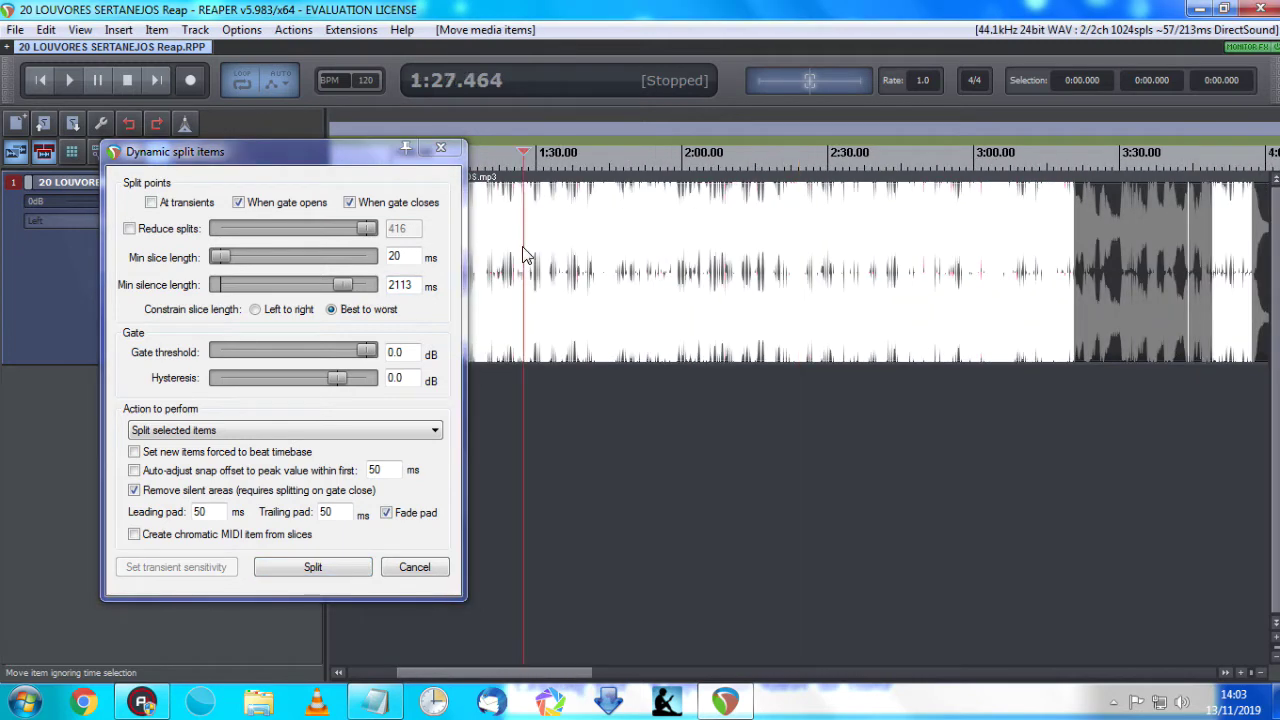
click(522, 272)
scroll(540, 272, down, 3)
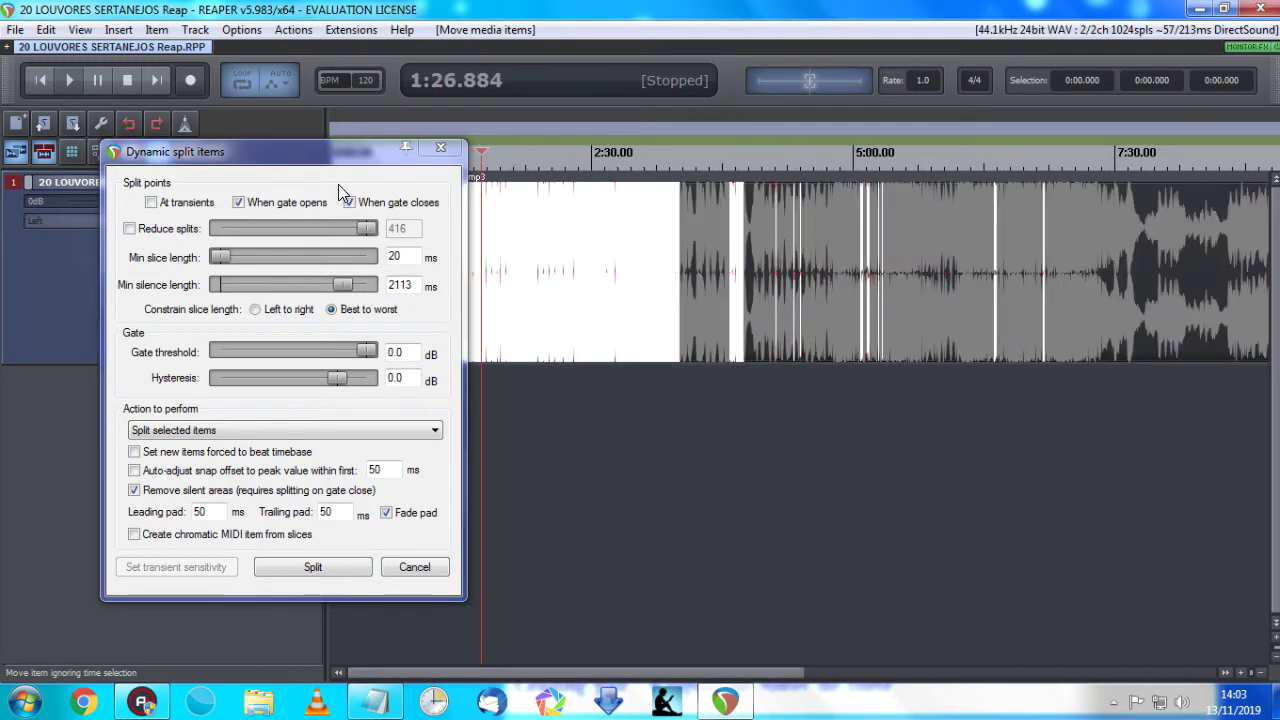
drag(292, 158, 186, 179)
click(448, 243)
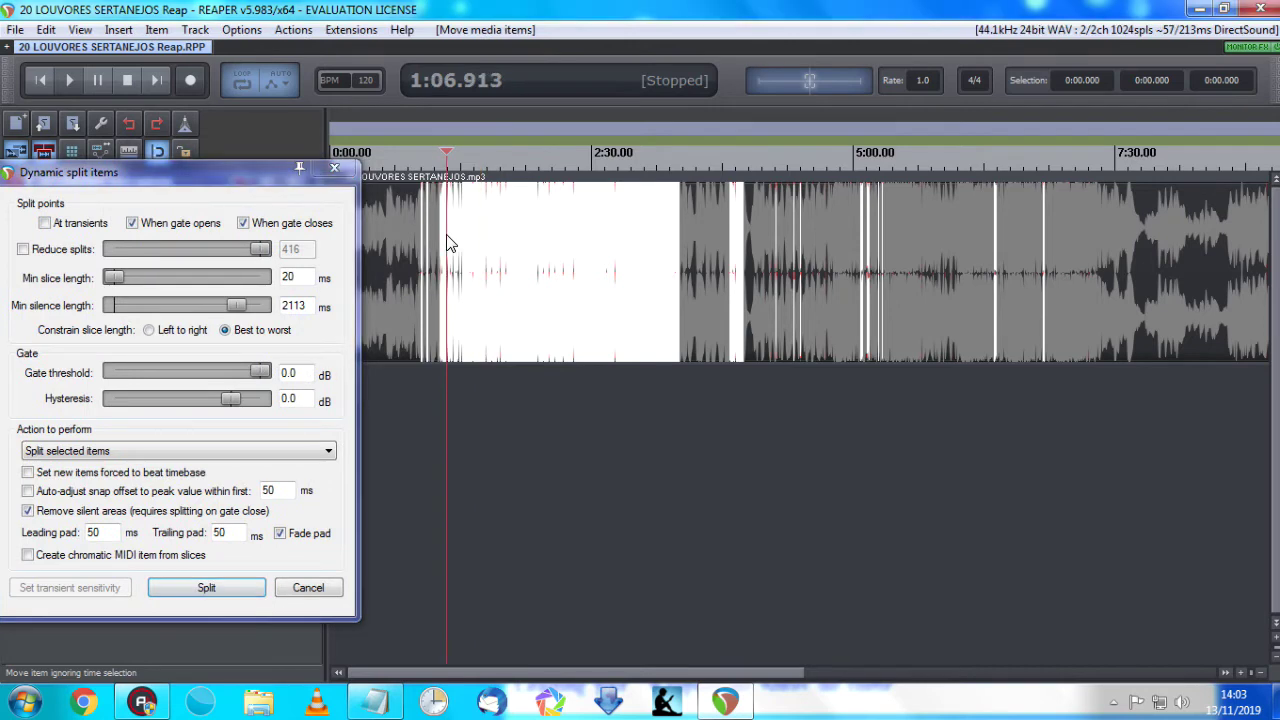
double_click(240, 306)
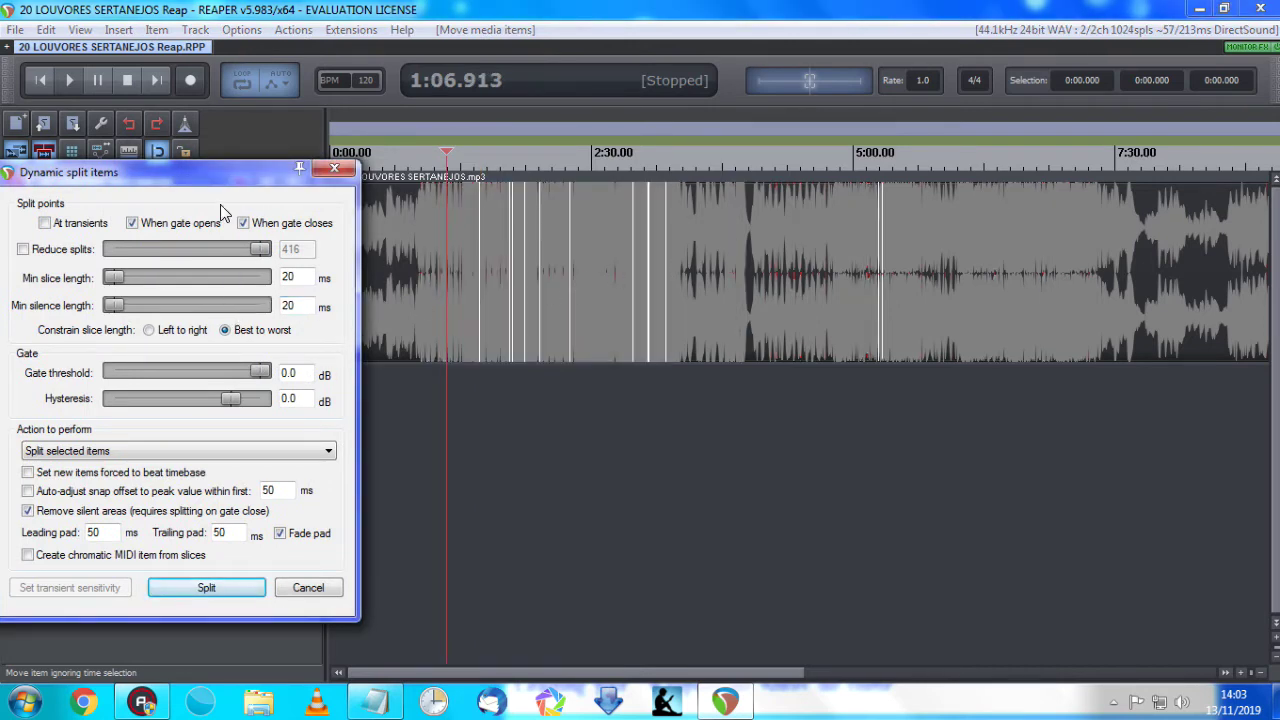
drag(196, 176, 345, 99)
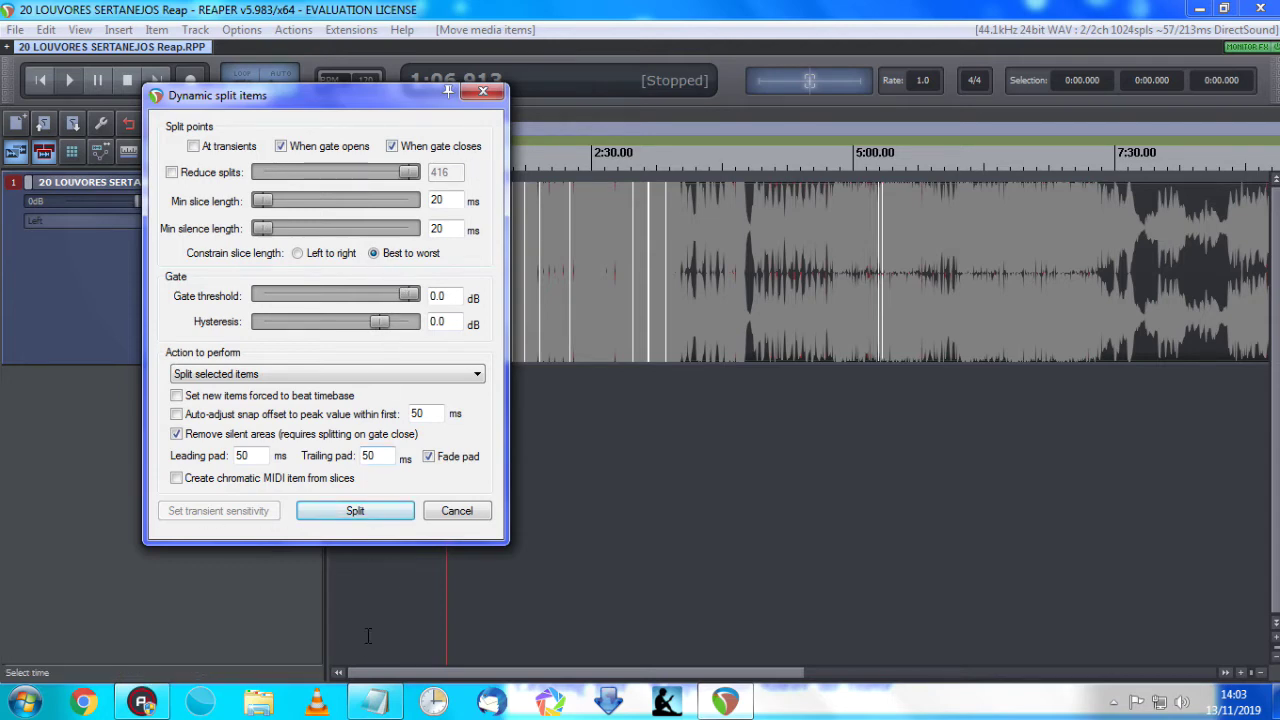
Review the Gate threshold and Hysteresis explanations in the Notepad notes, and return to the Dynamic split dialog.
click(375, 701)
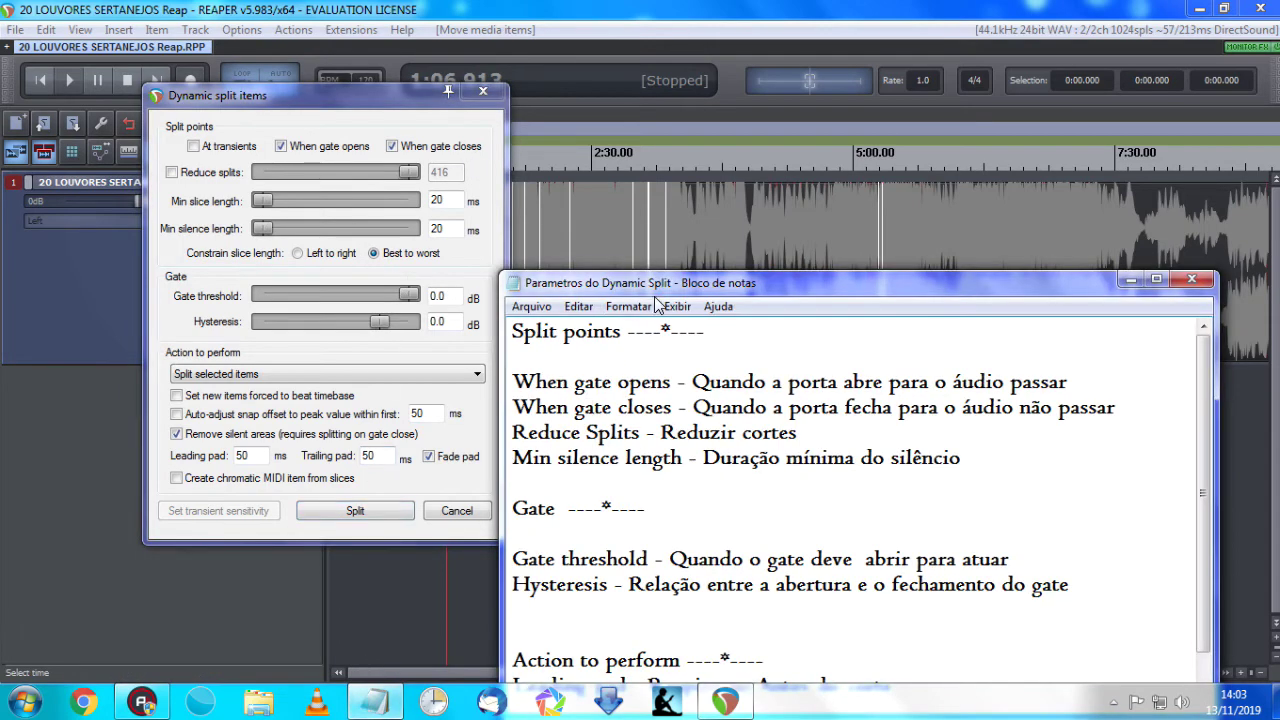
drag(656, 283, 660, 196)
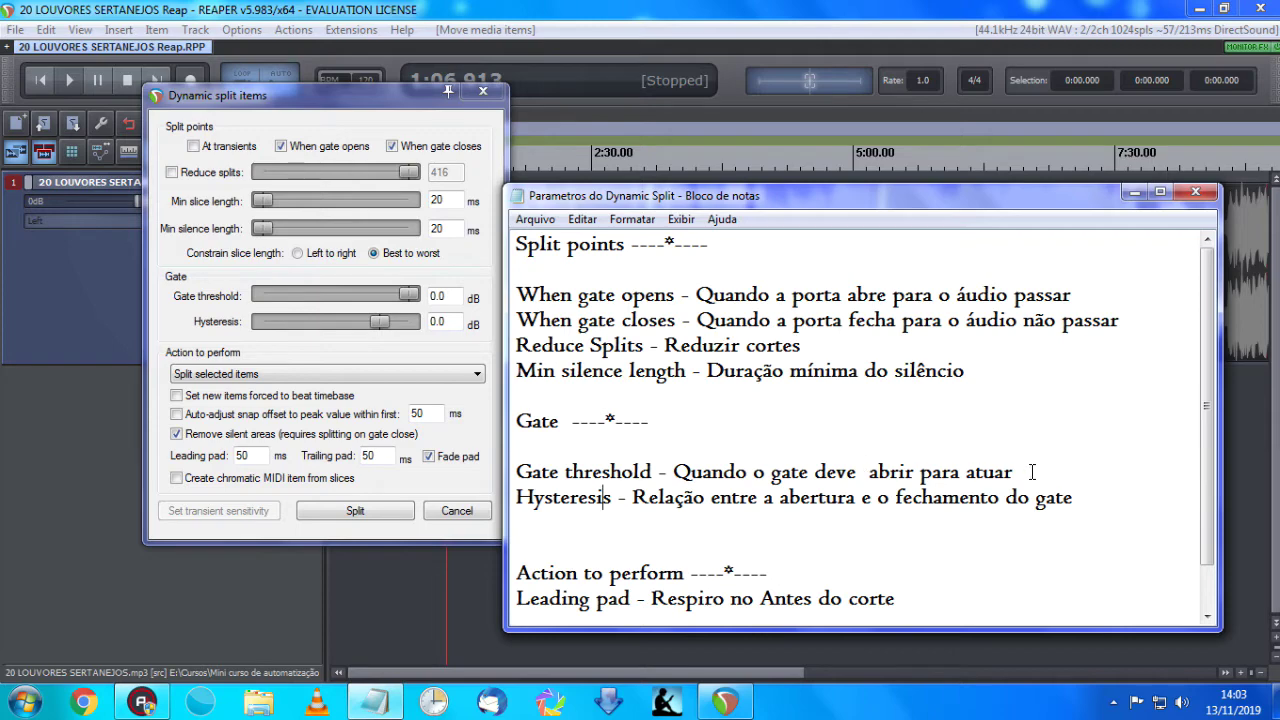
click(1134, 191)
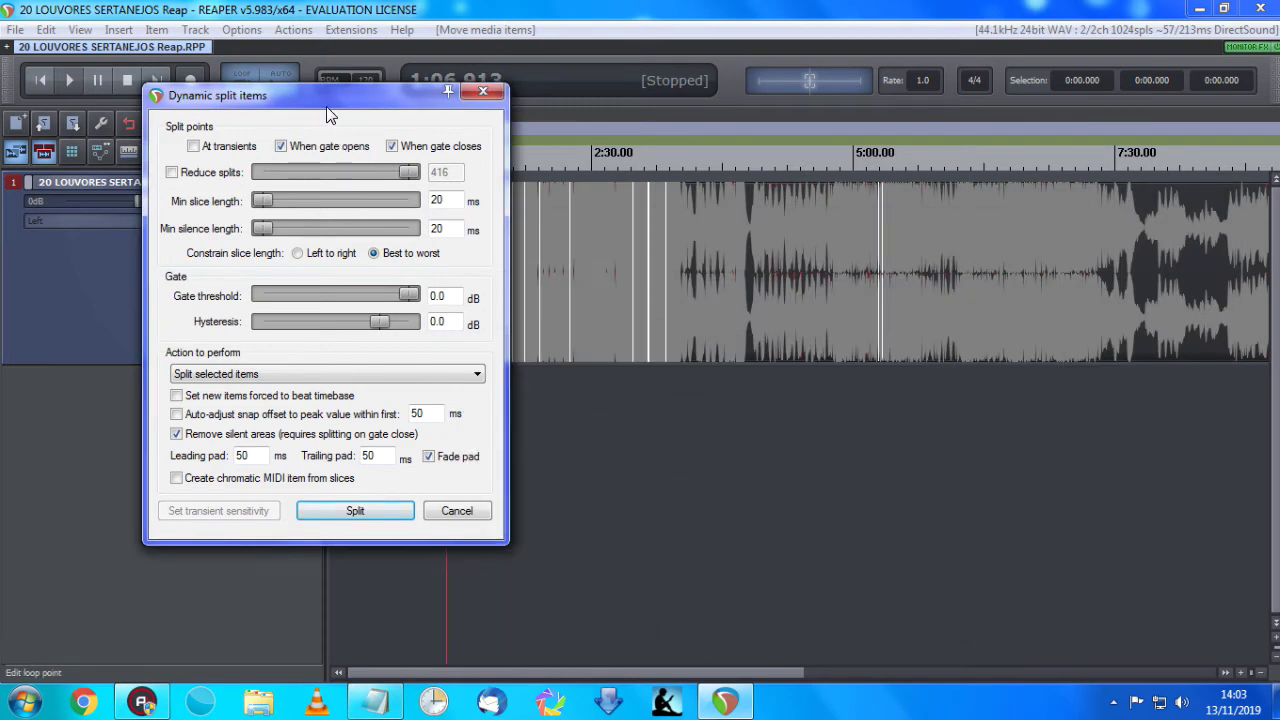
drag(318, 106, 308, 105)
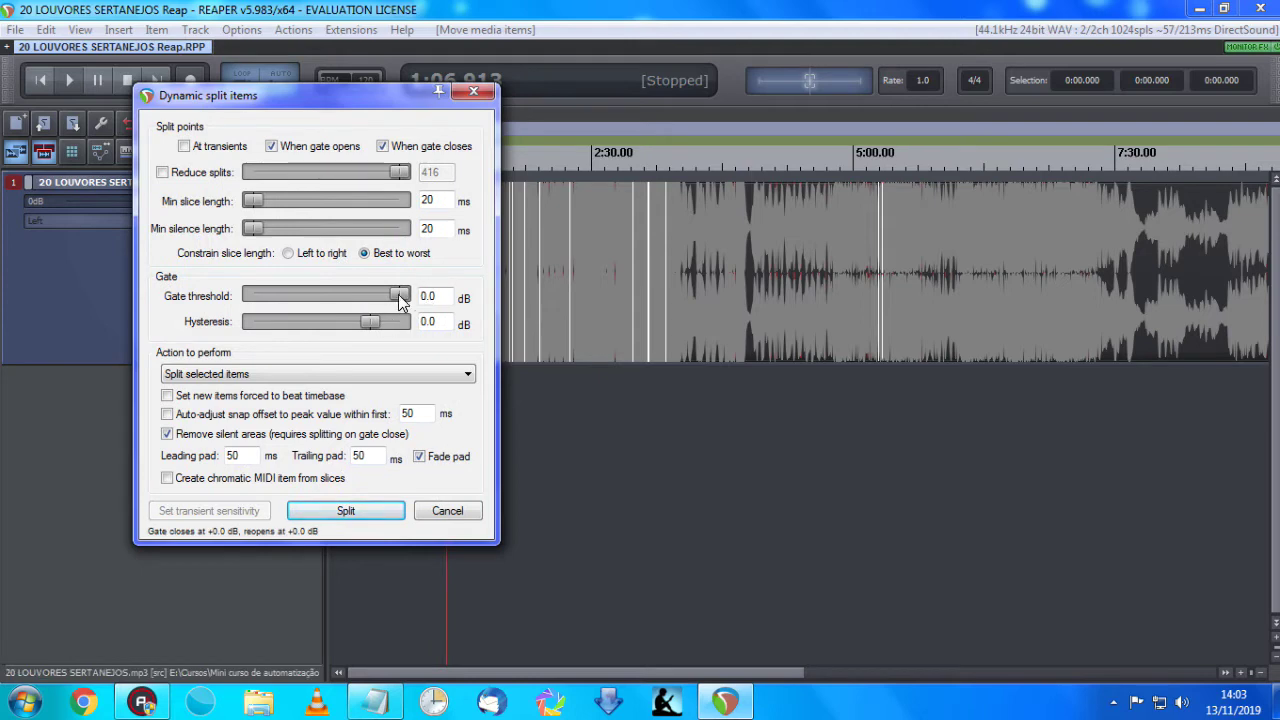
Check the waveform between about 3:49 and 4:16 and lower the gate threshold to -20.2 dB.
double_click(439, 296)
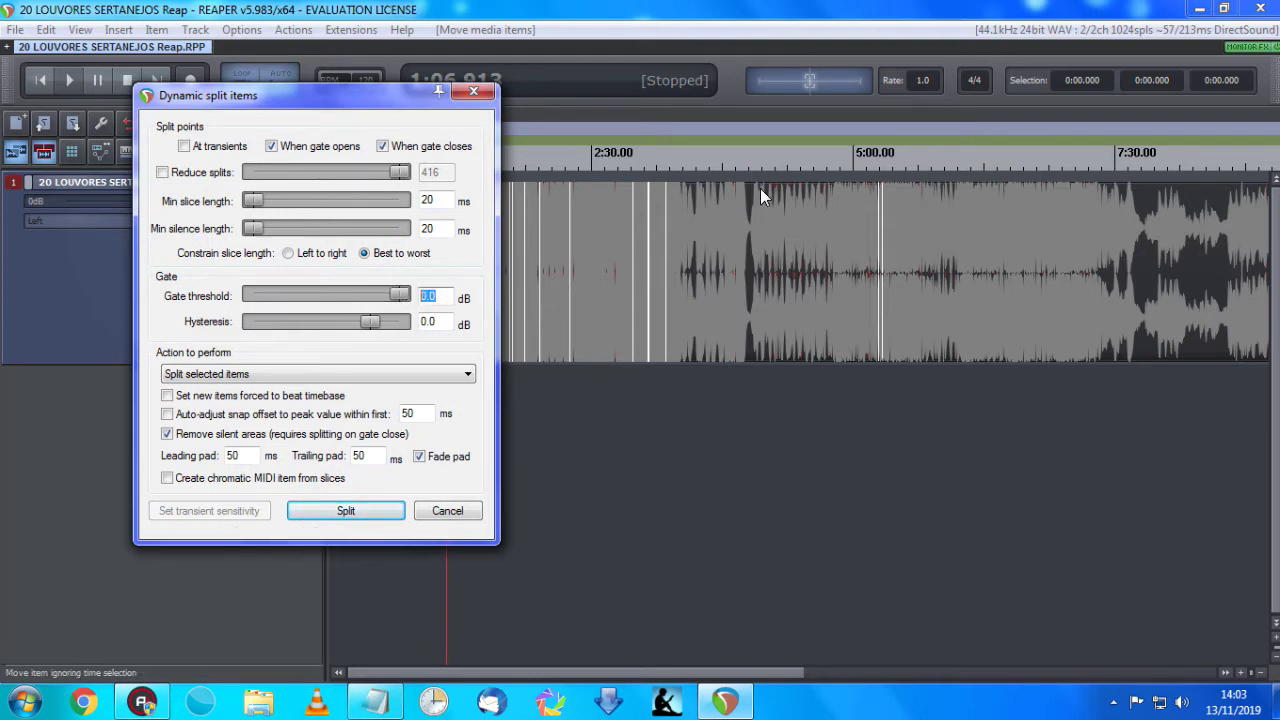
click(766, 228)
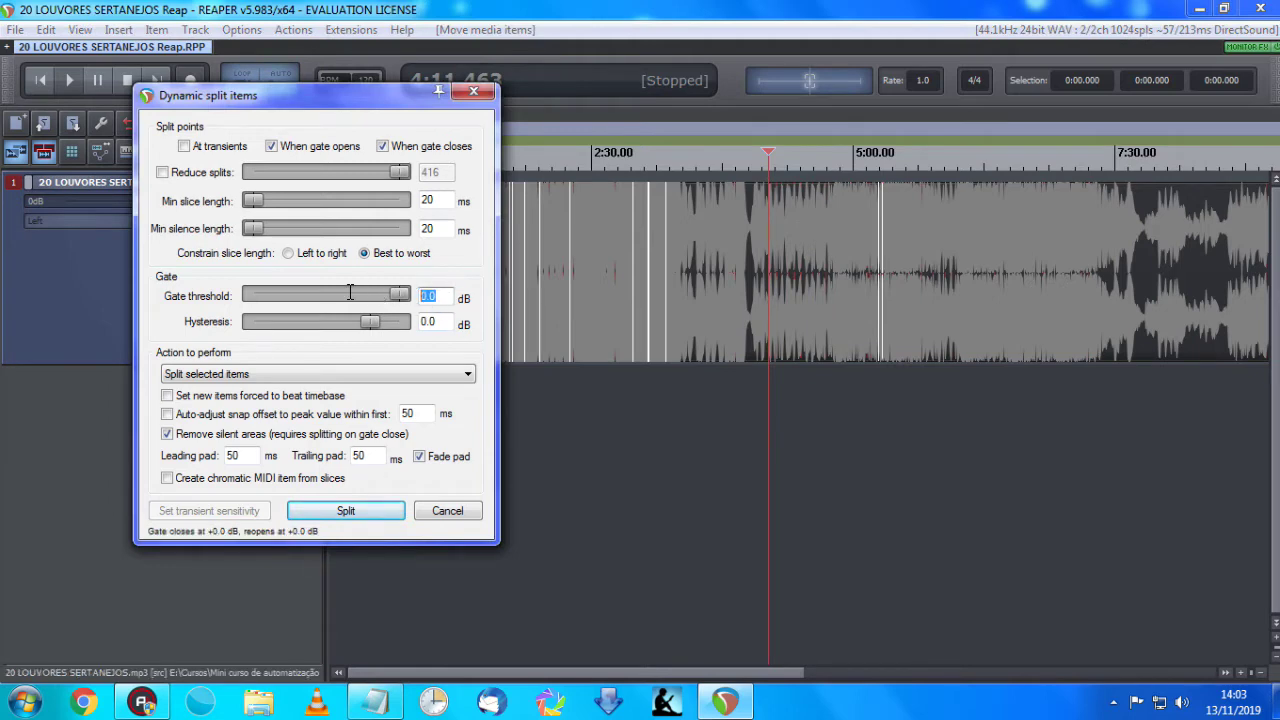
click(777, 230)
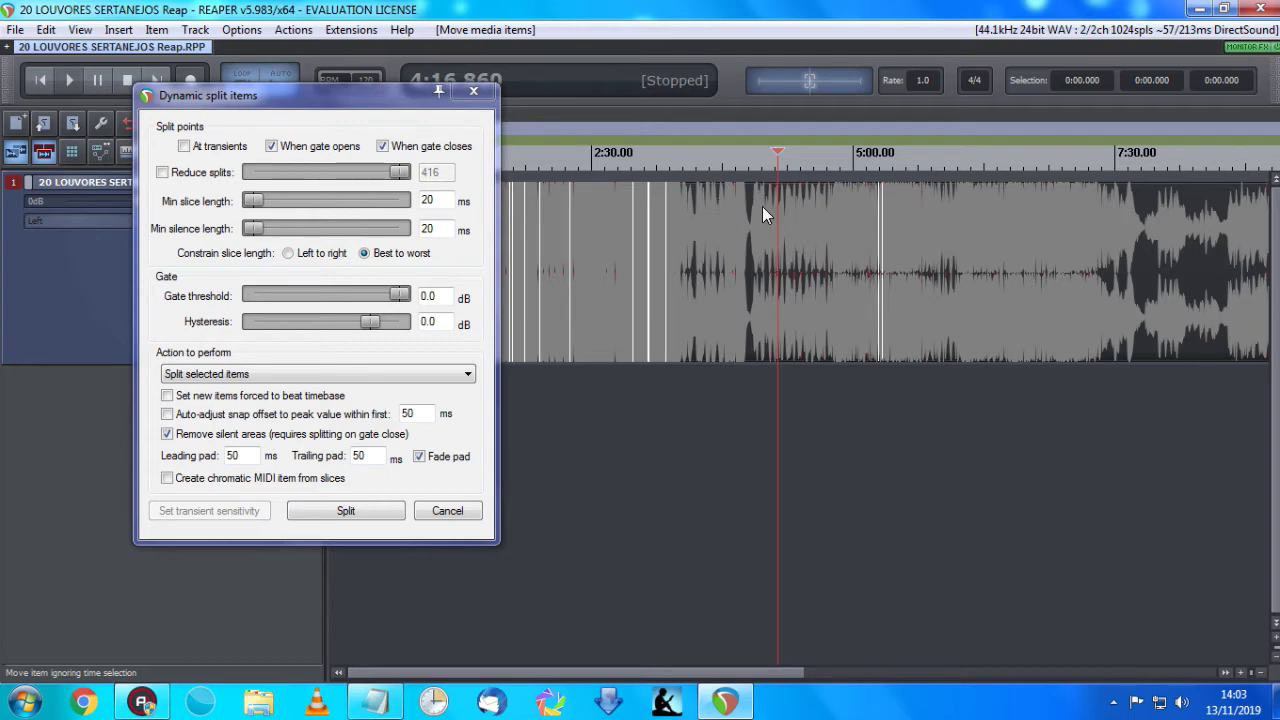
click(730, 255)
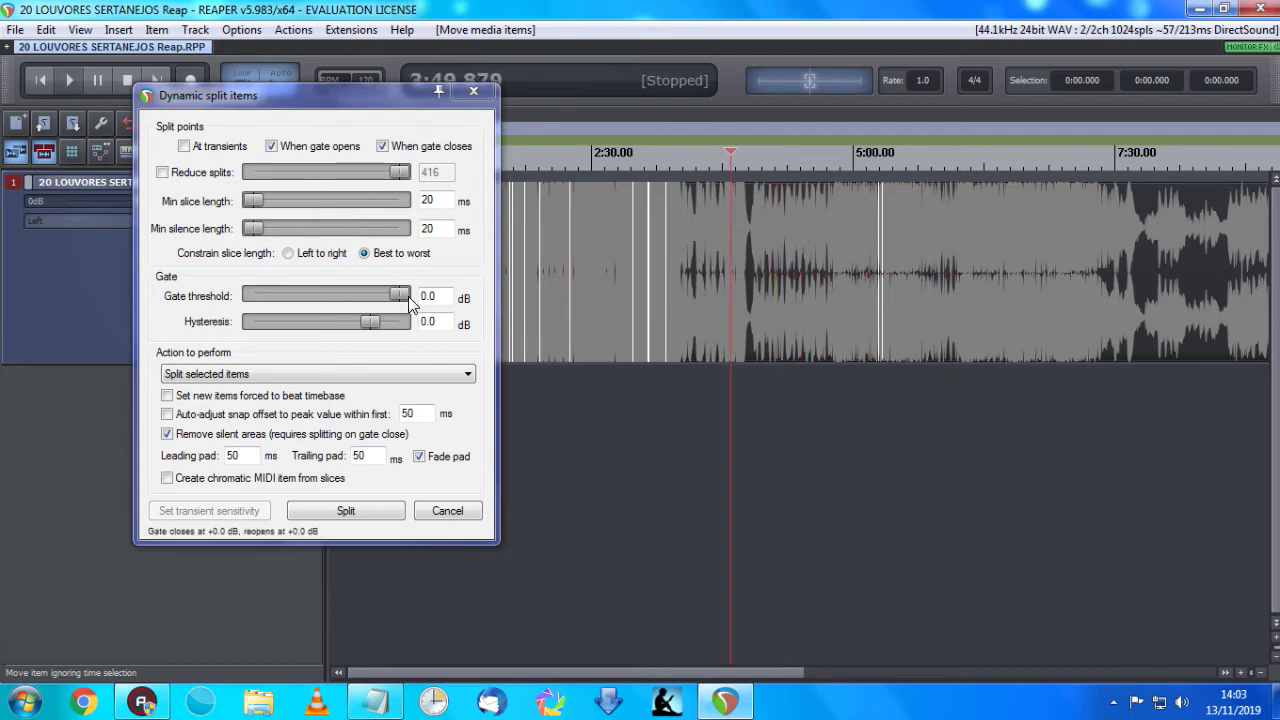
drag(399, 295, 349, 310)
scroll(730, 268, down, 3)
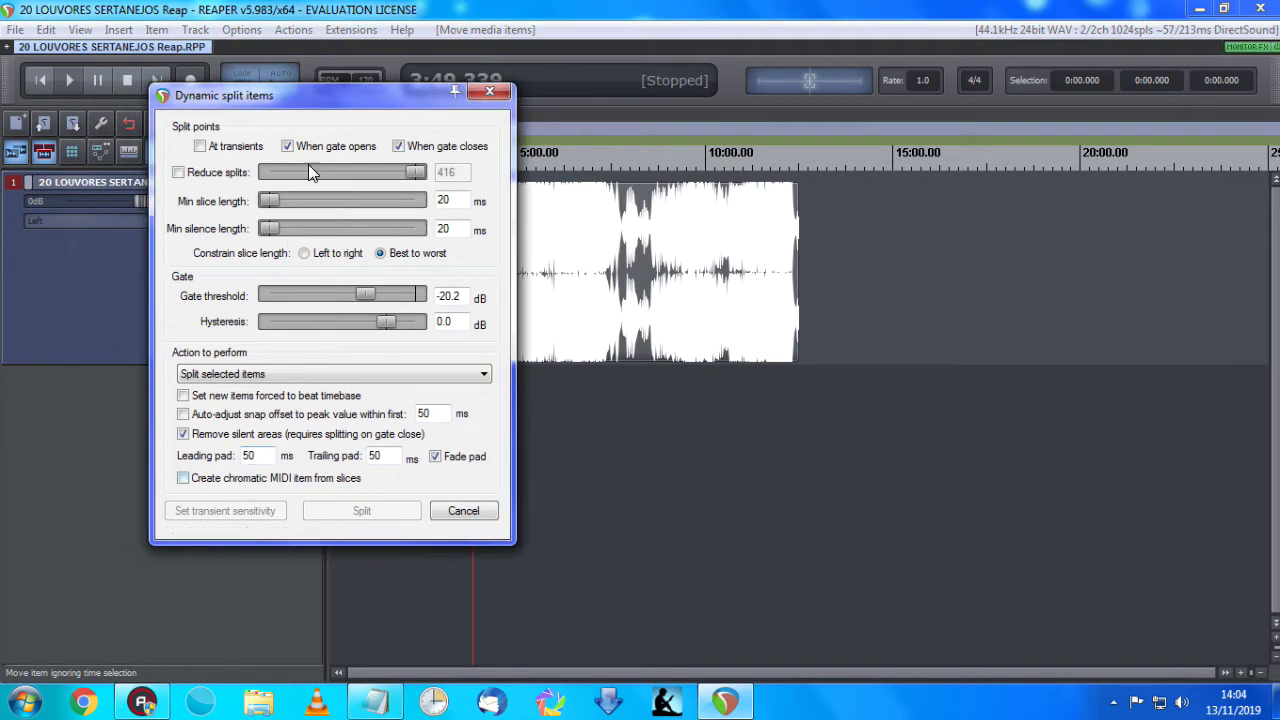
Move the Dynamic split dialog clear of the waveform and examine the slices in the recording's first 30 seconds.
drag(318, 98, 842, 127)
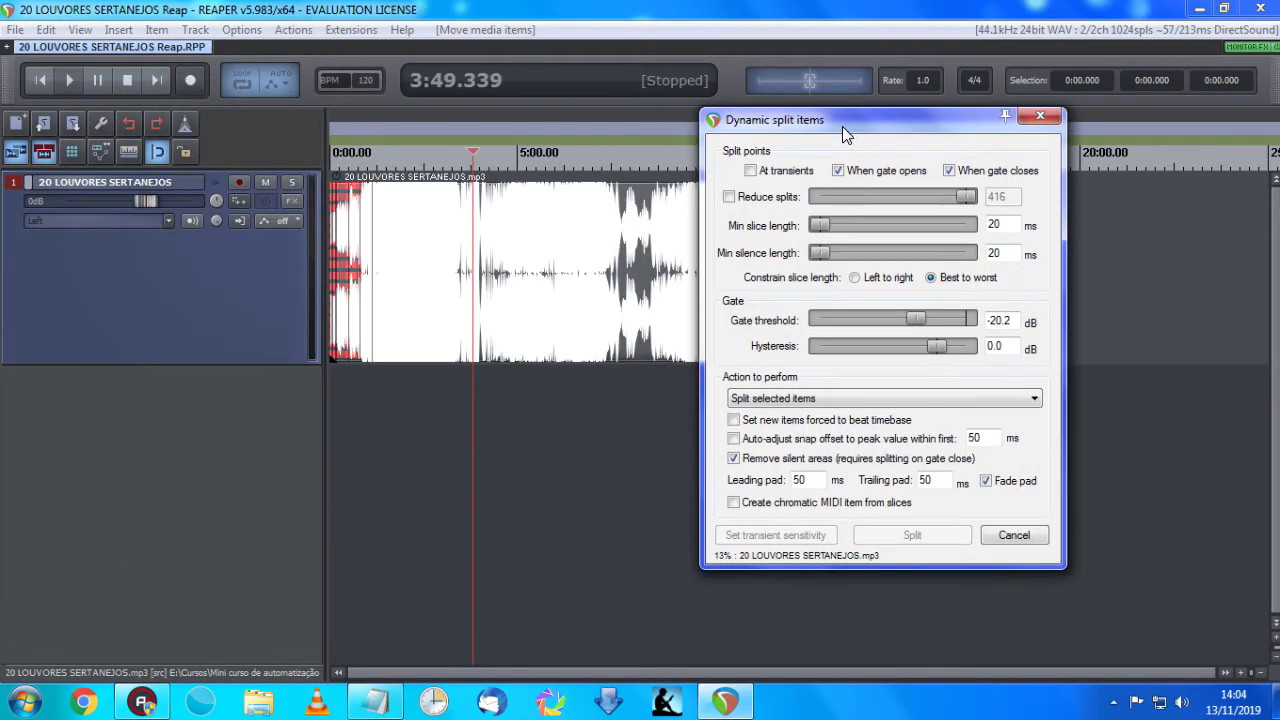
click(346, 232)
scroll(375, 229, up, 4)
scroll(432, 222, up, 2)
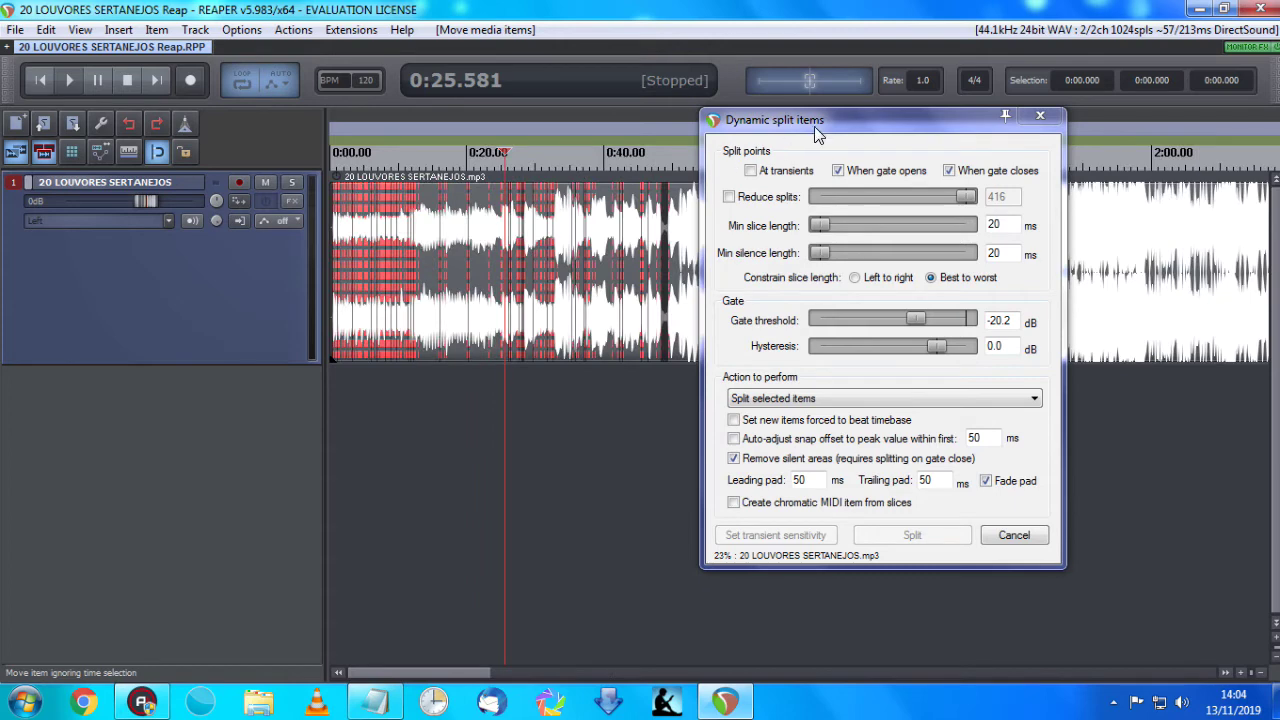
drag(838, 120, 180, 182)
click(510, 270)
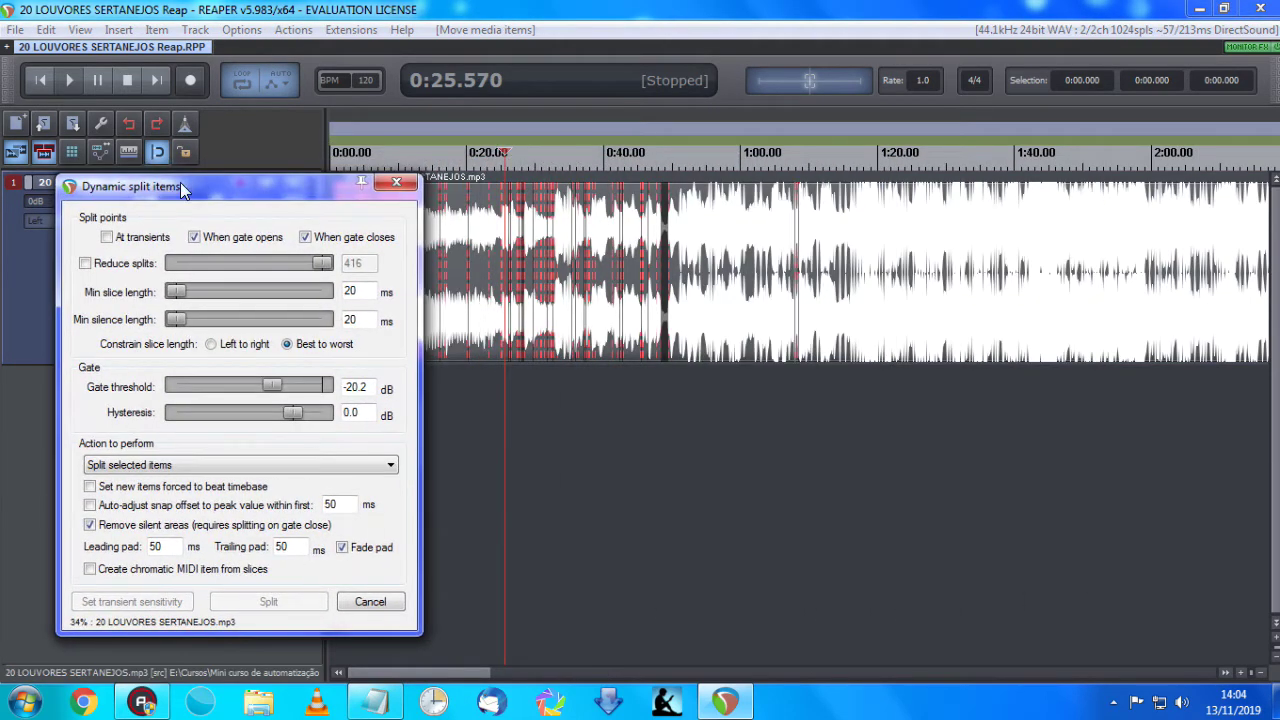
Inspect the split points at about 0:49 and the narrow slices around 1:08.
click(668, 240)
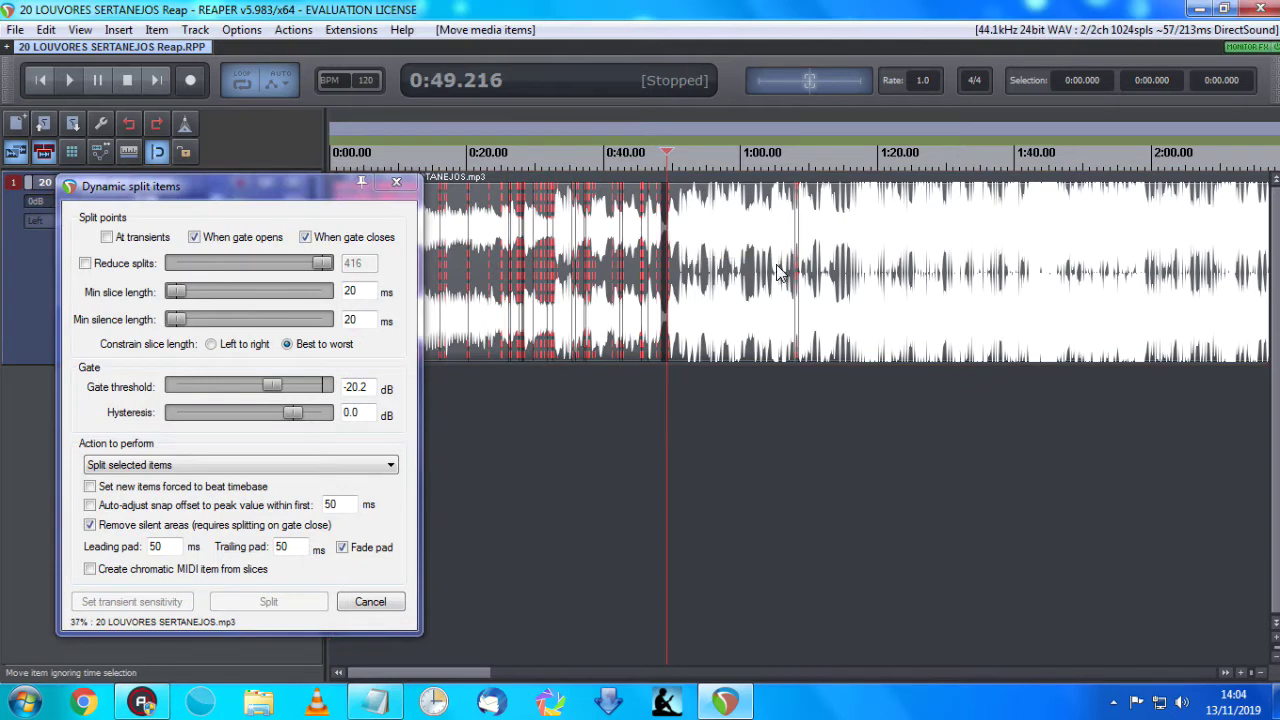
click(816, 248)
scroll(816, 247, up, 2)
scroll(810, 248, up, 2)
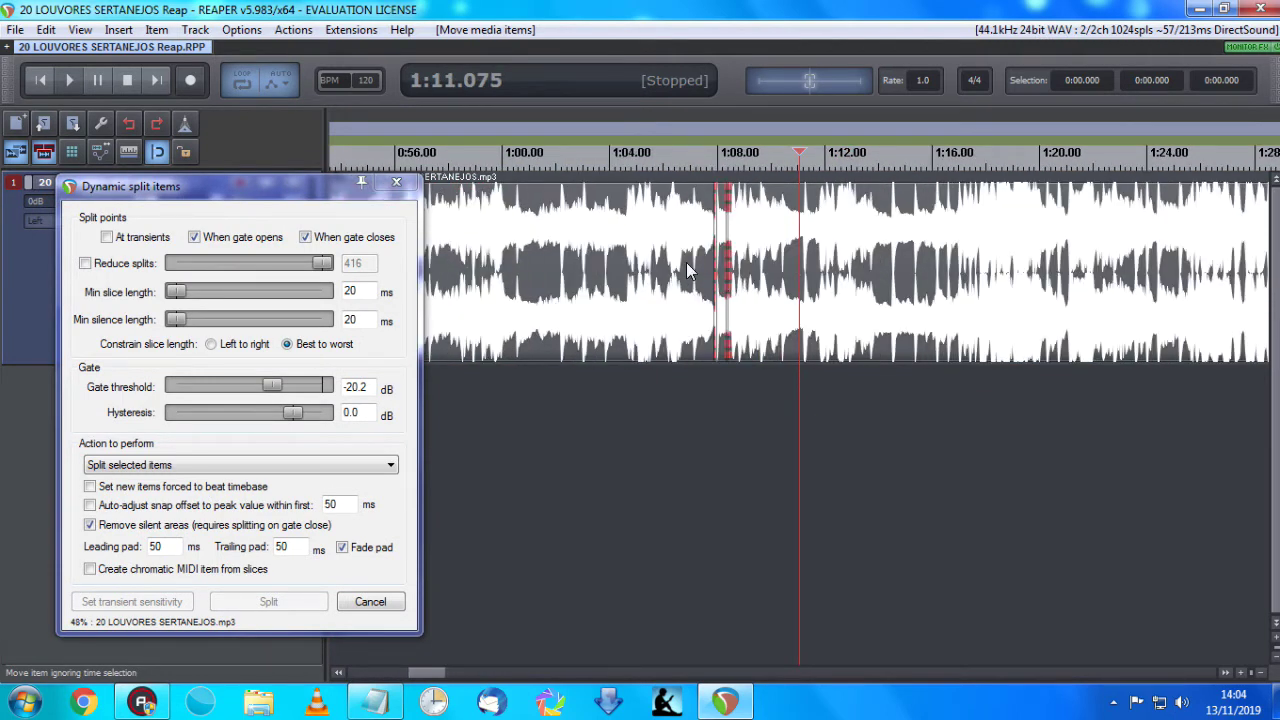
click(736, 248)
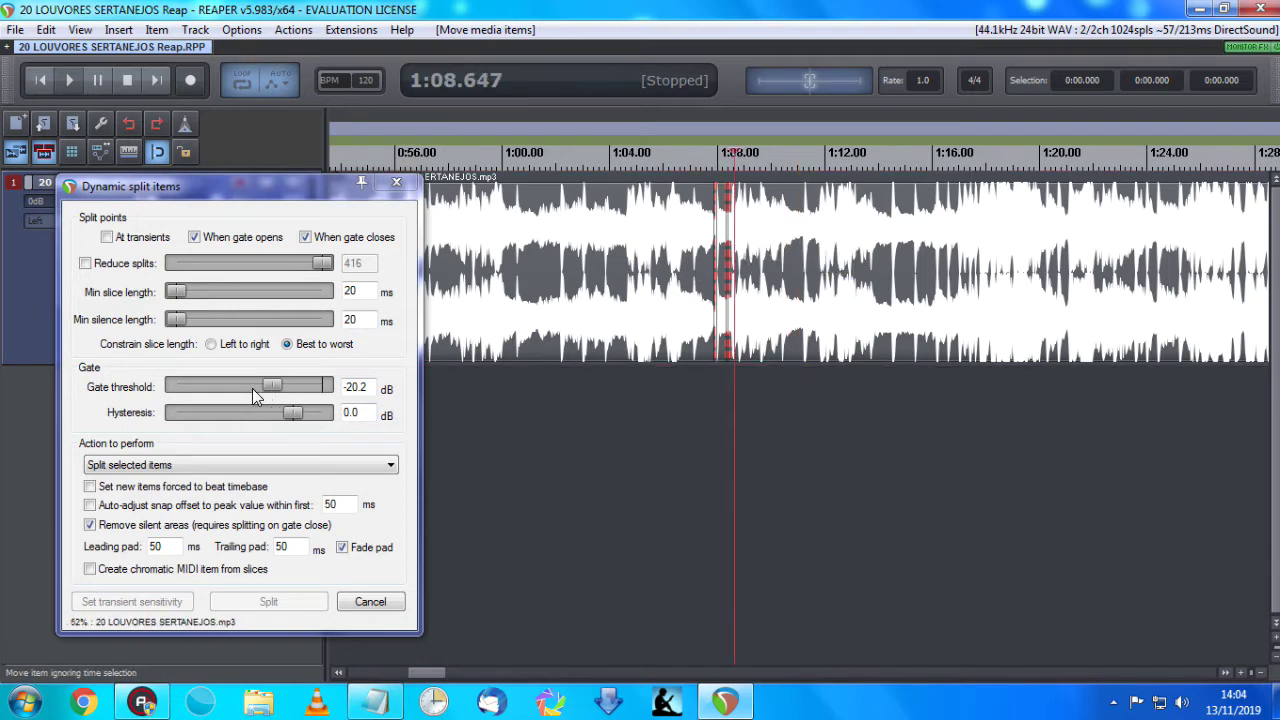
Lower the gate threshold to -36.9 dB and check the waveform around 1:05.
scroll(268, 386, down, 1)
drag(262, 386, 230, 392)
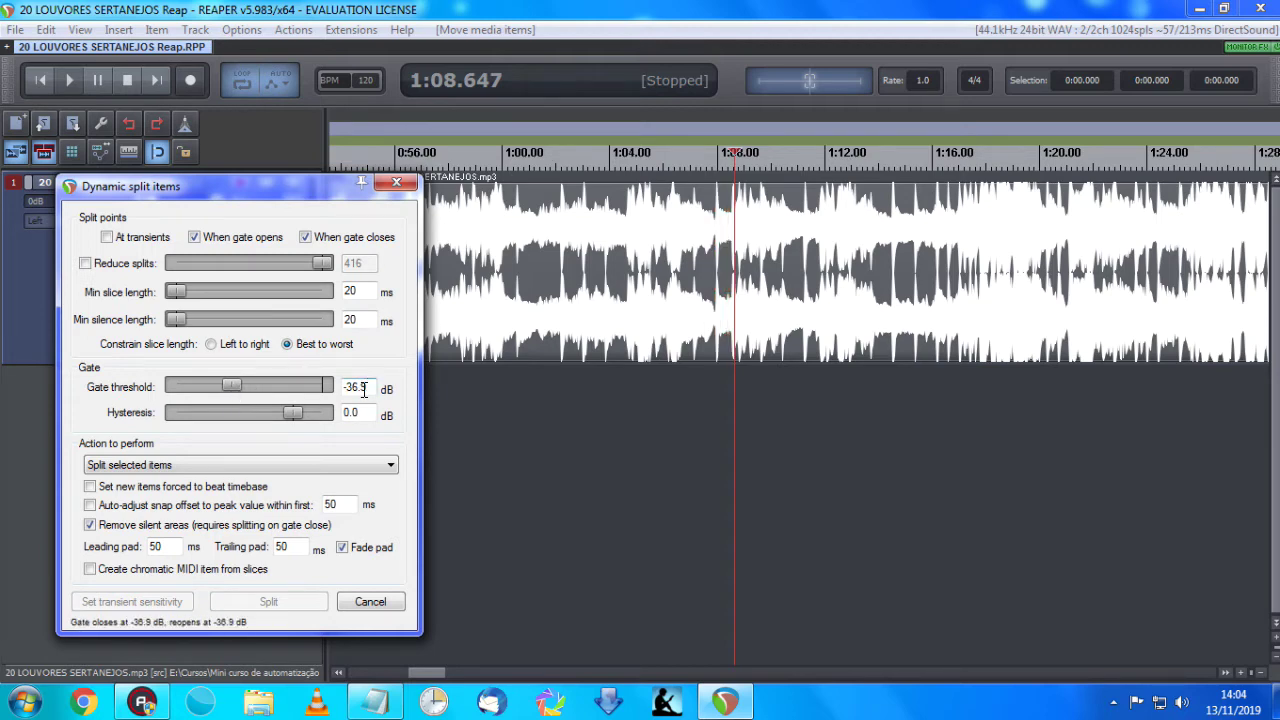
click(658, 280)
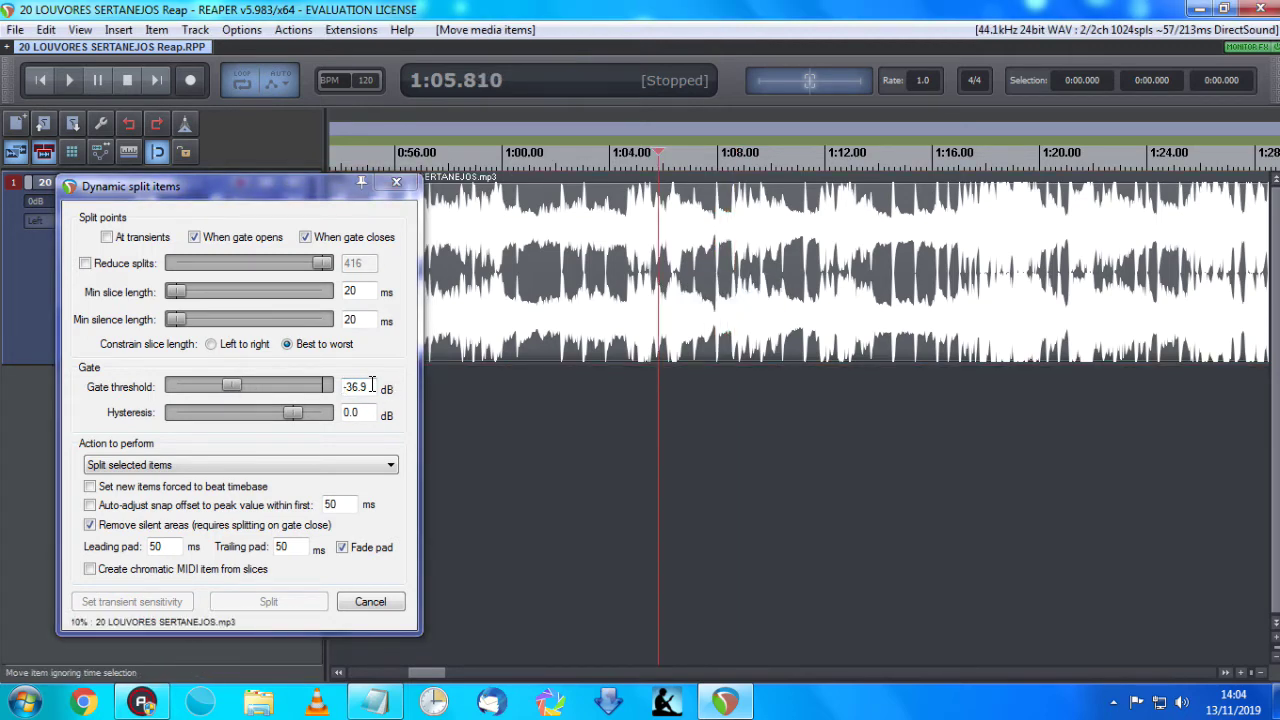
Review the detected split points across the whole recording, keeping the Dynamic split dialog off the waveform.
scroll(624, 292, down, 5)
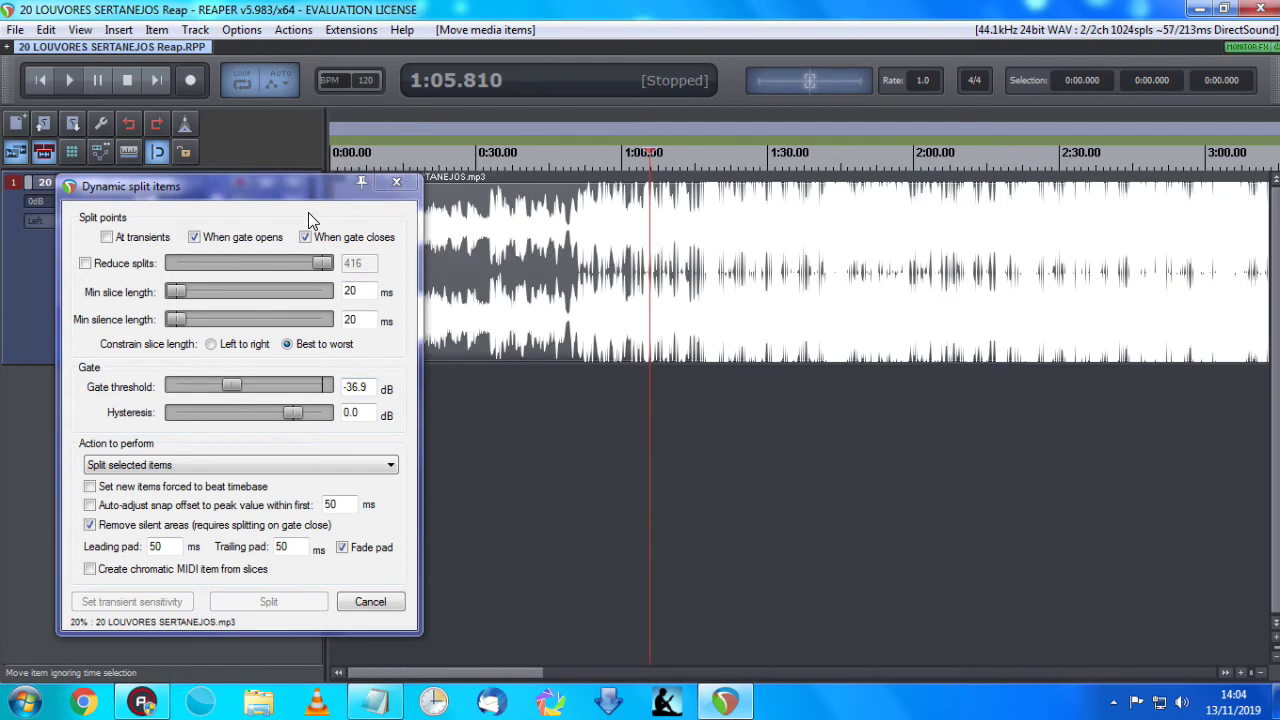
drag(267, 195, 144, 220)
click(411, 228)
scroll(569, 248, down, 2)
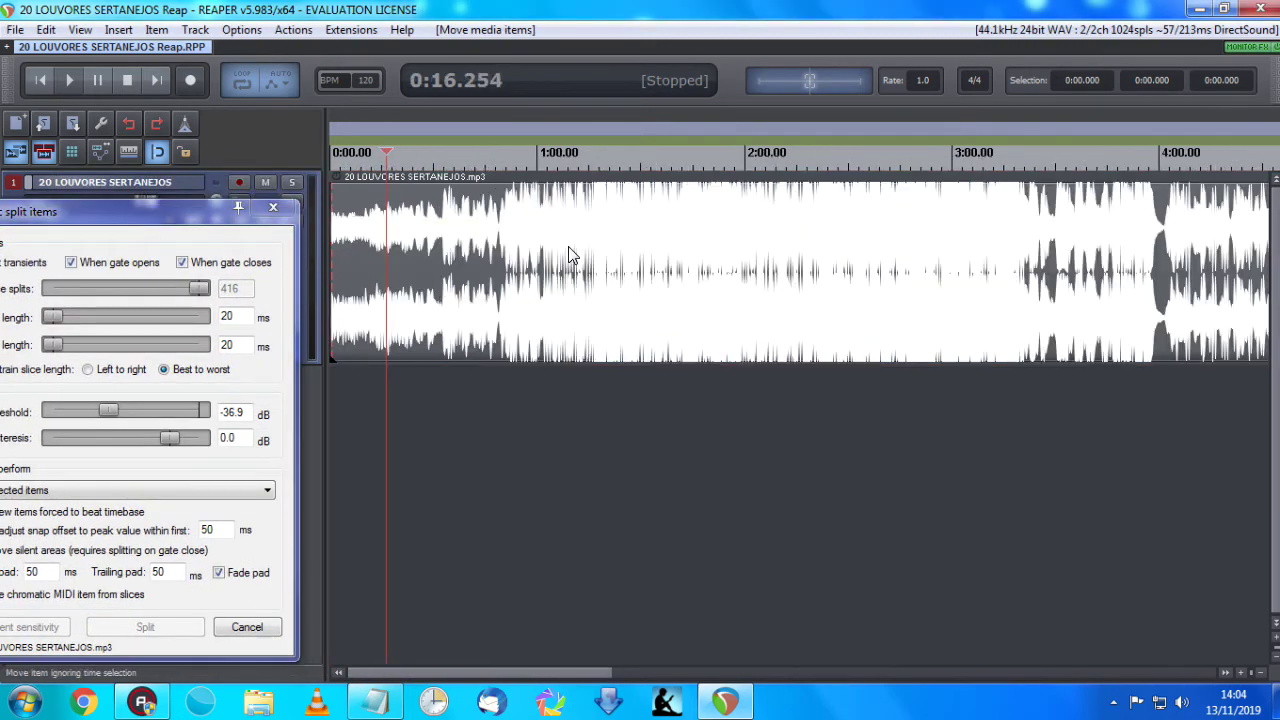
scroll(569, 256, down, 1)
scroll(714, 248, down, 1)
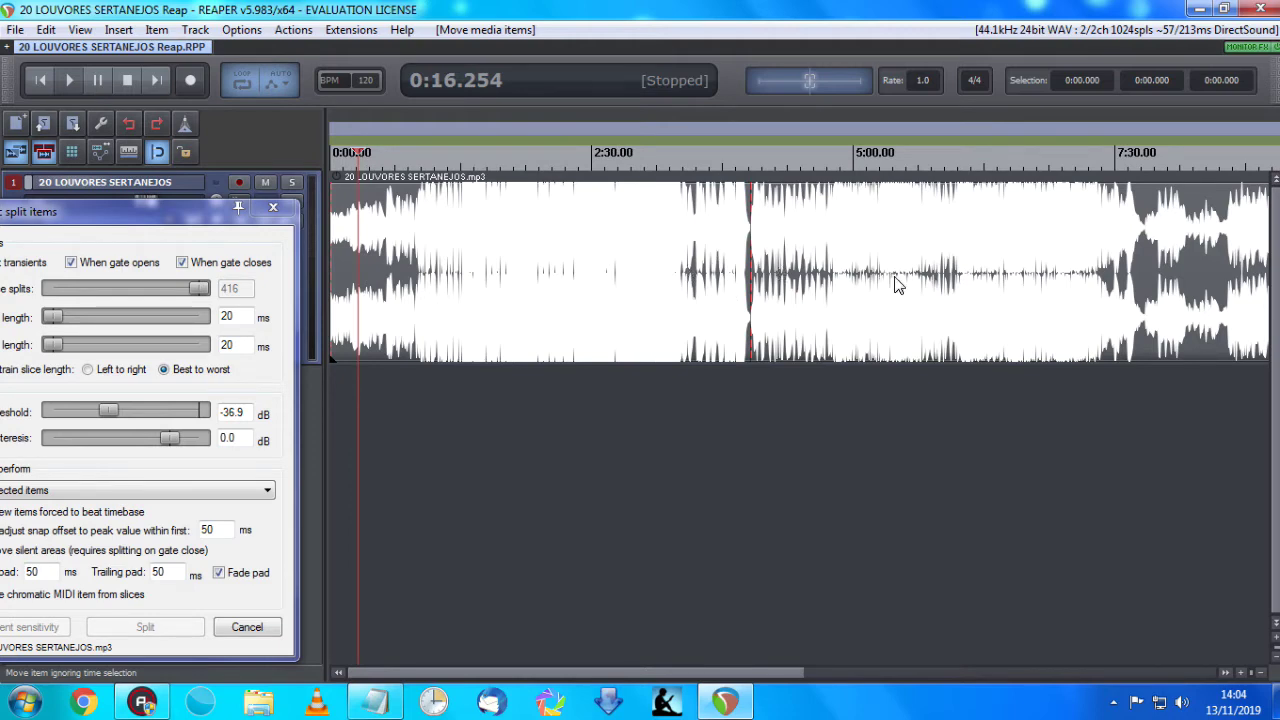
scroll(900, 287, down, 1)
click(634, 250)
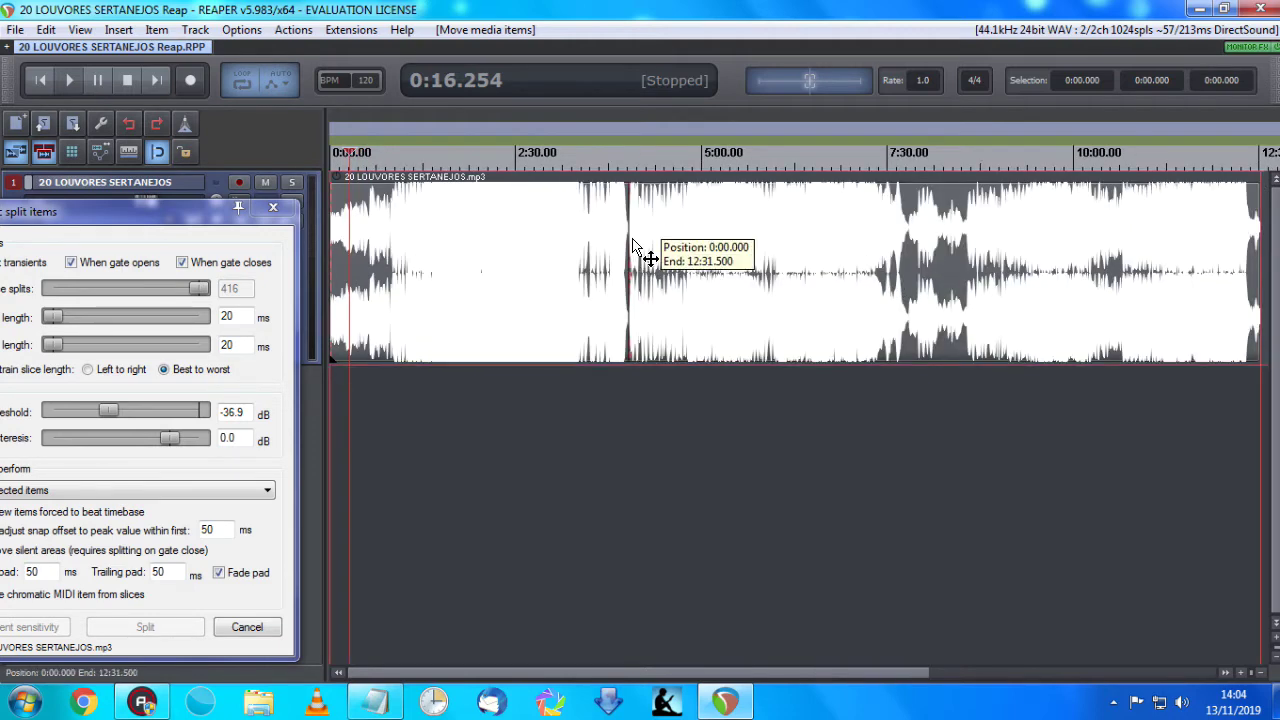
Examine the silent gap between songs just before 4:02 and the slice boundary where the sound resumes.
scroll(800, 245, up, 5)
click(728, 236)
scroll(740, 236, up, 8)
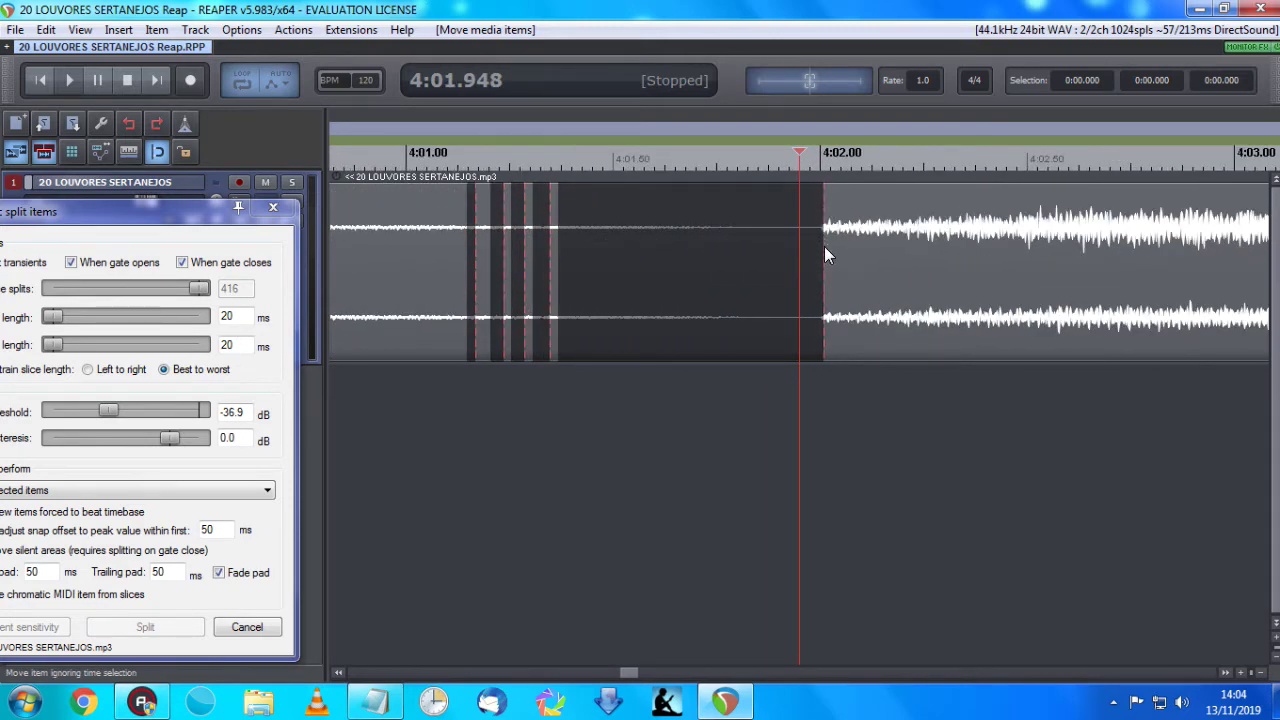
scroll(784, 250, up, 4)
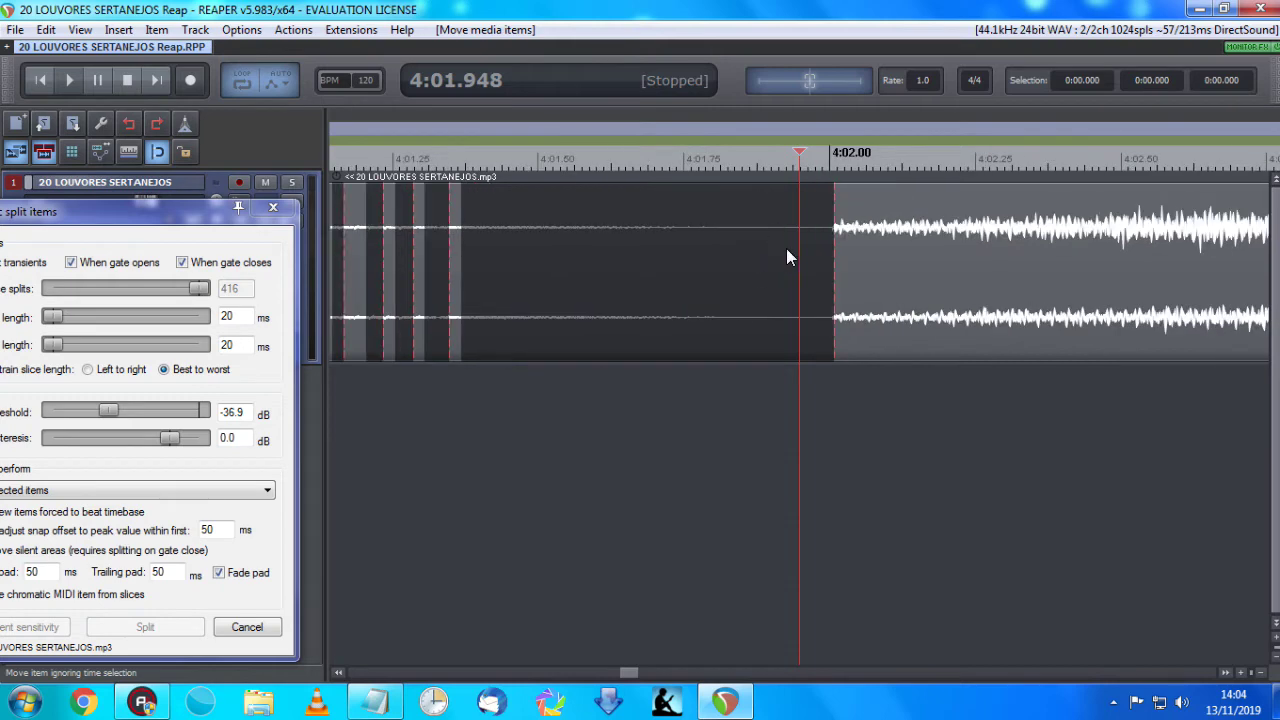
ctrl+scroll(772, 246, up, 2)
ctrl+scroll(772, 246, up, 1)
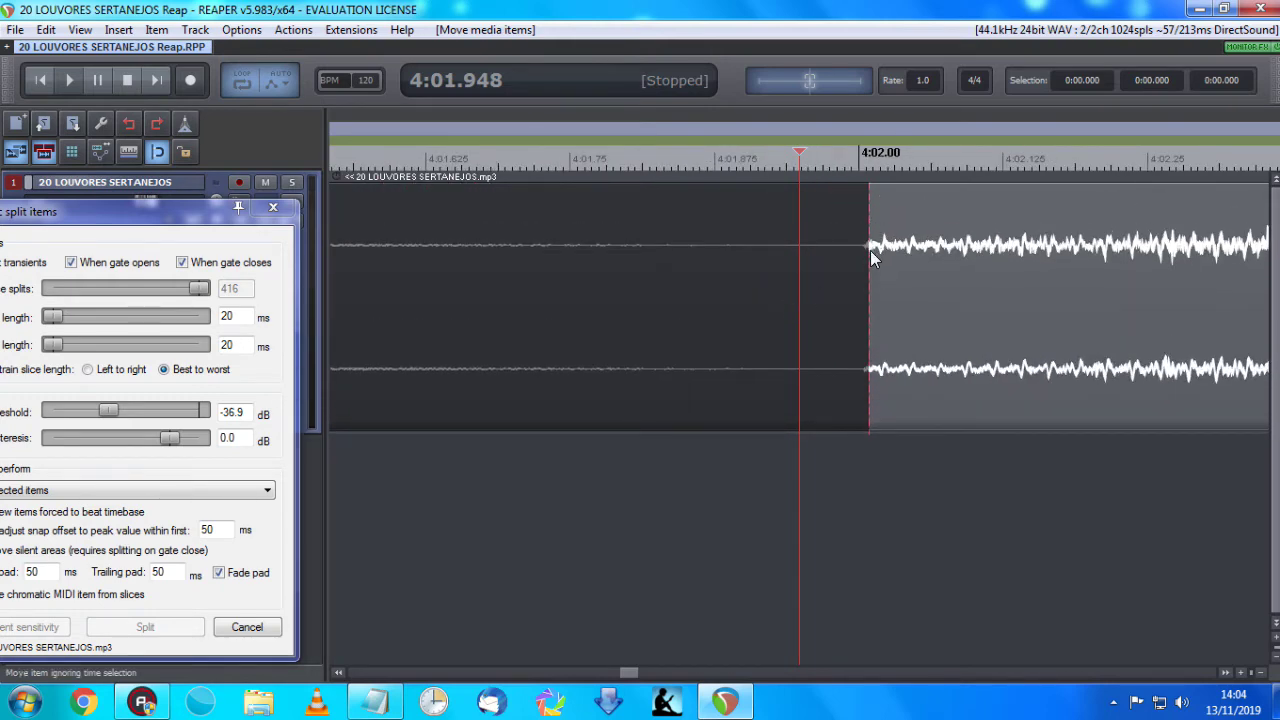
scroll(722, 266, down, 5)
scroll(722, 266, up, 2)
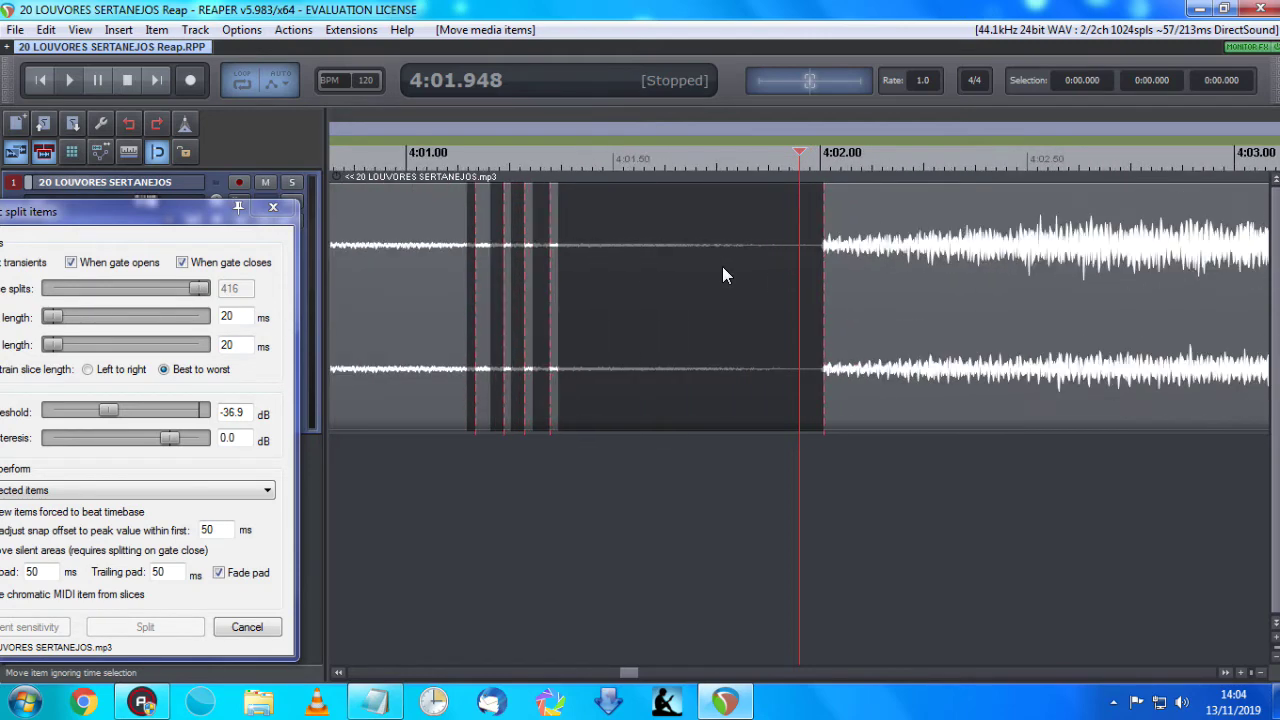
Inspect the short alternating sound and silence slices between about 4:01.1 and 4:01.5.
click(502, 240)
scroll(532, 244, up, 3)
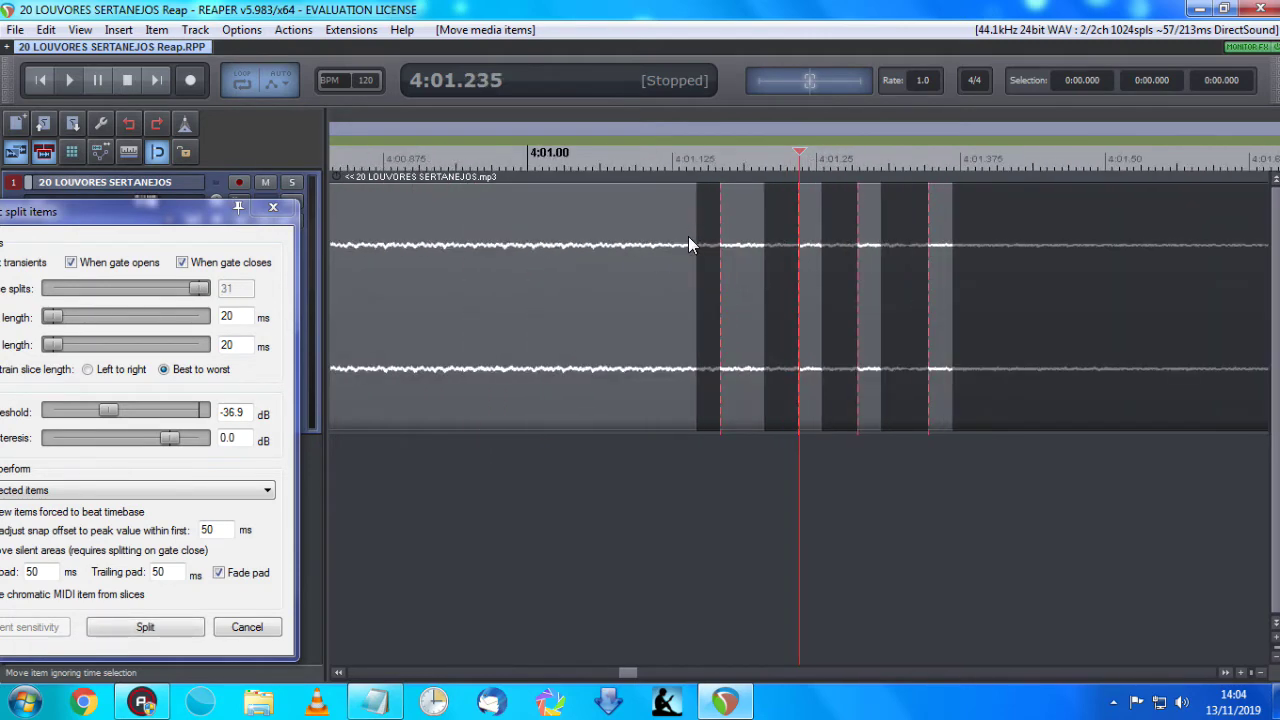
click(700, 240)
click(846, 248)
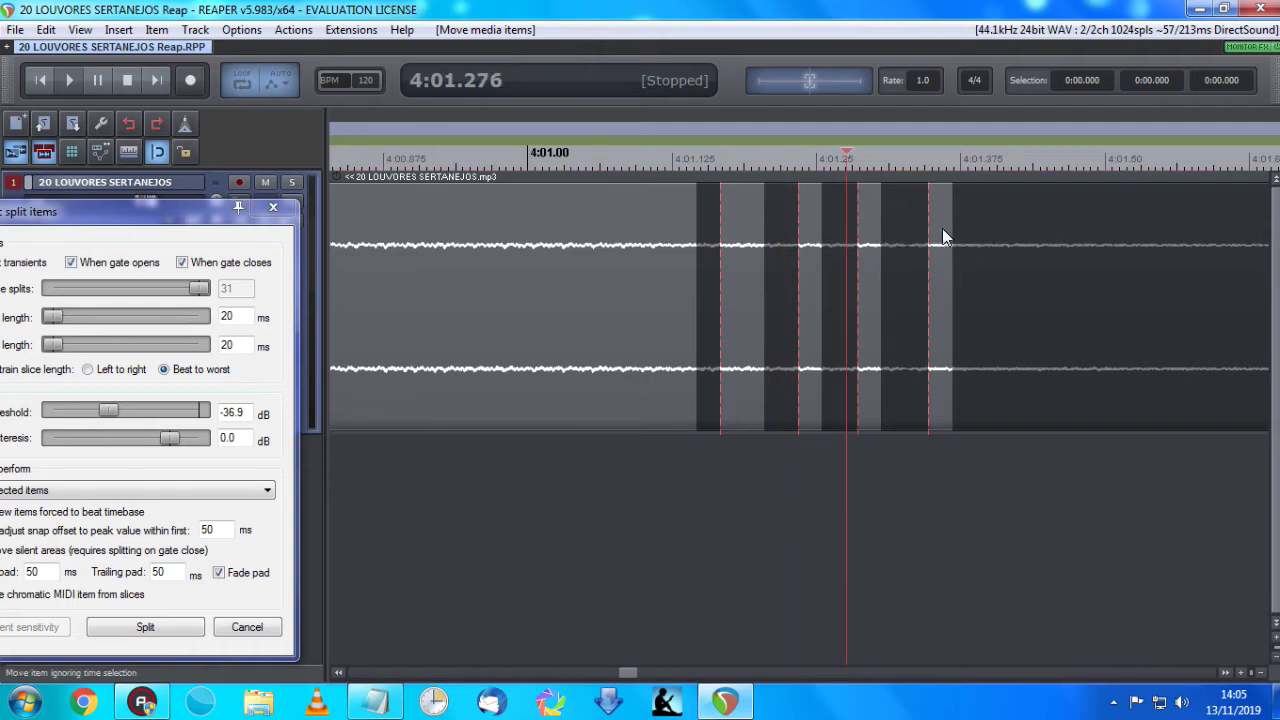
click(1061, 247)
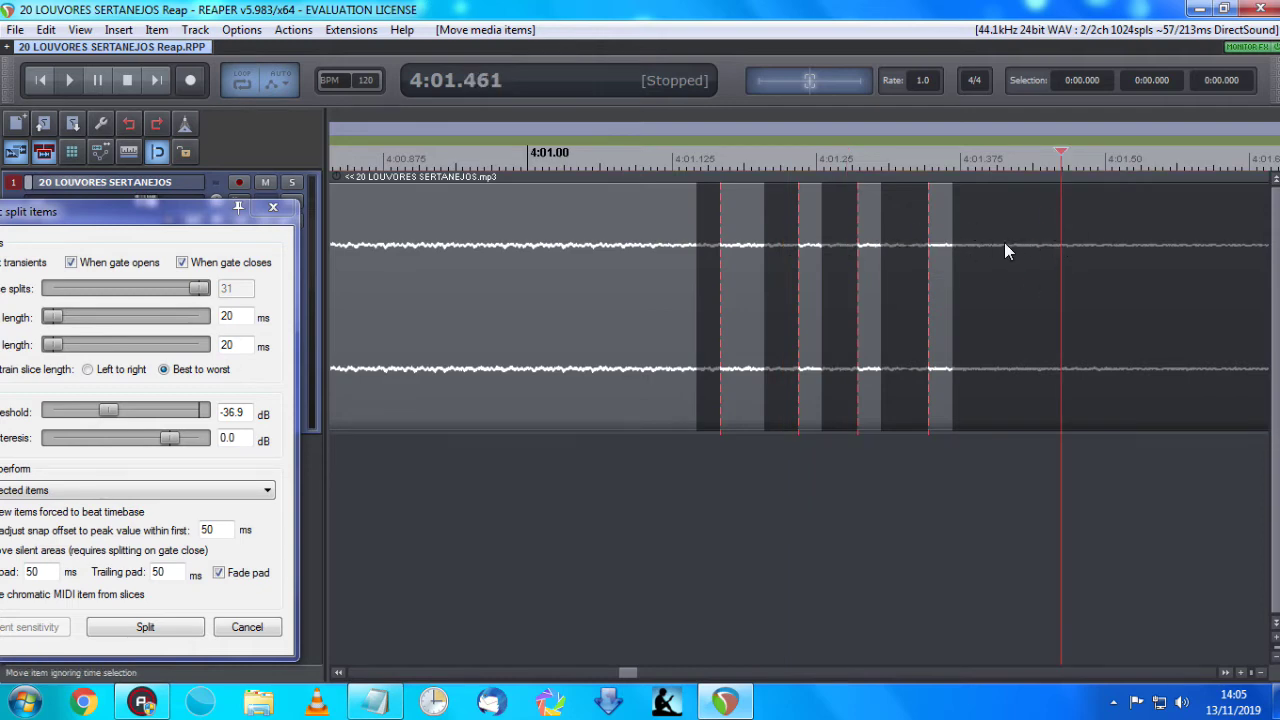
Toggle the removal of silent areas off and back on to compare the split markers around 4:01.3.
drag(140, 212, 300, 156)
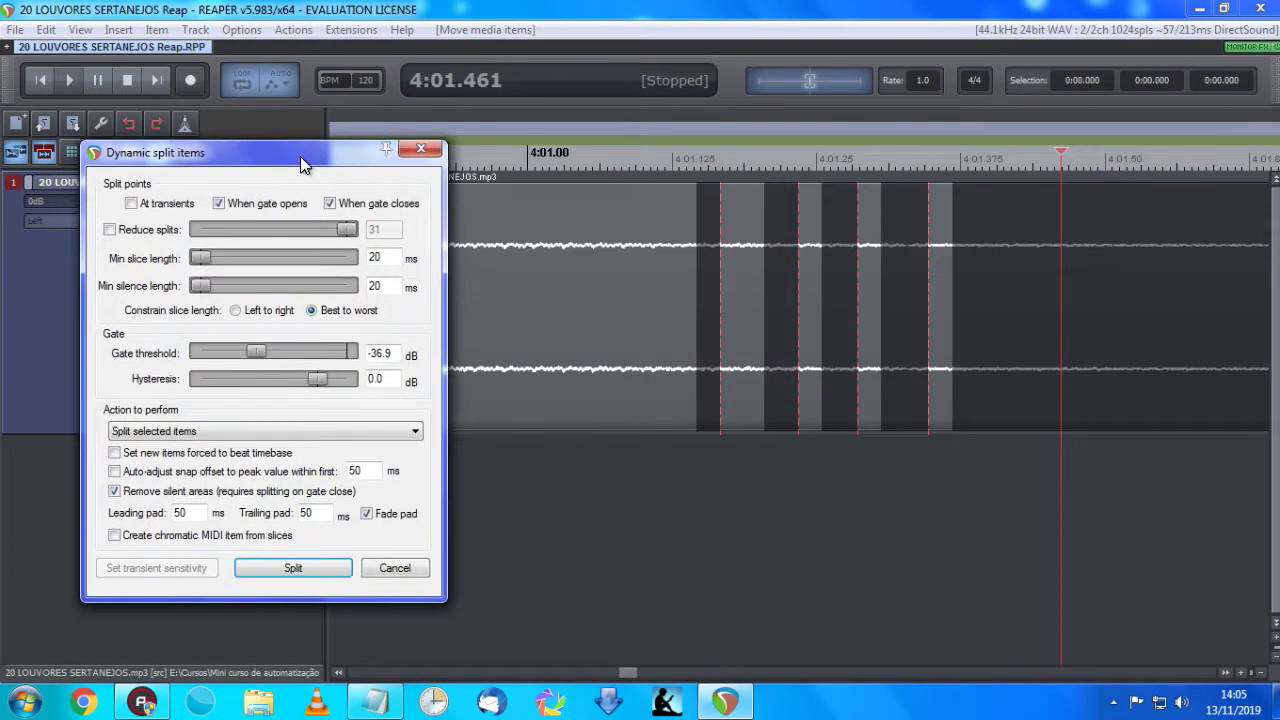
click(113, 491)
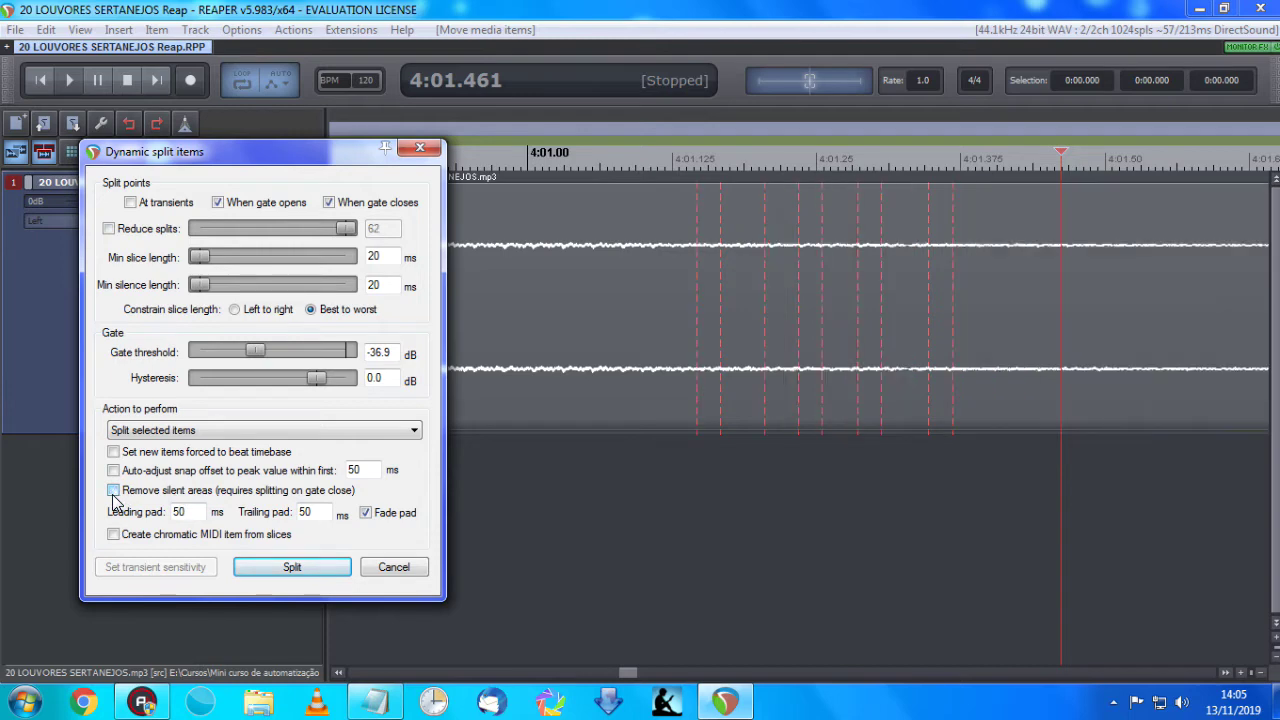
click(924, 214)
click(956, 220)
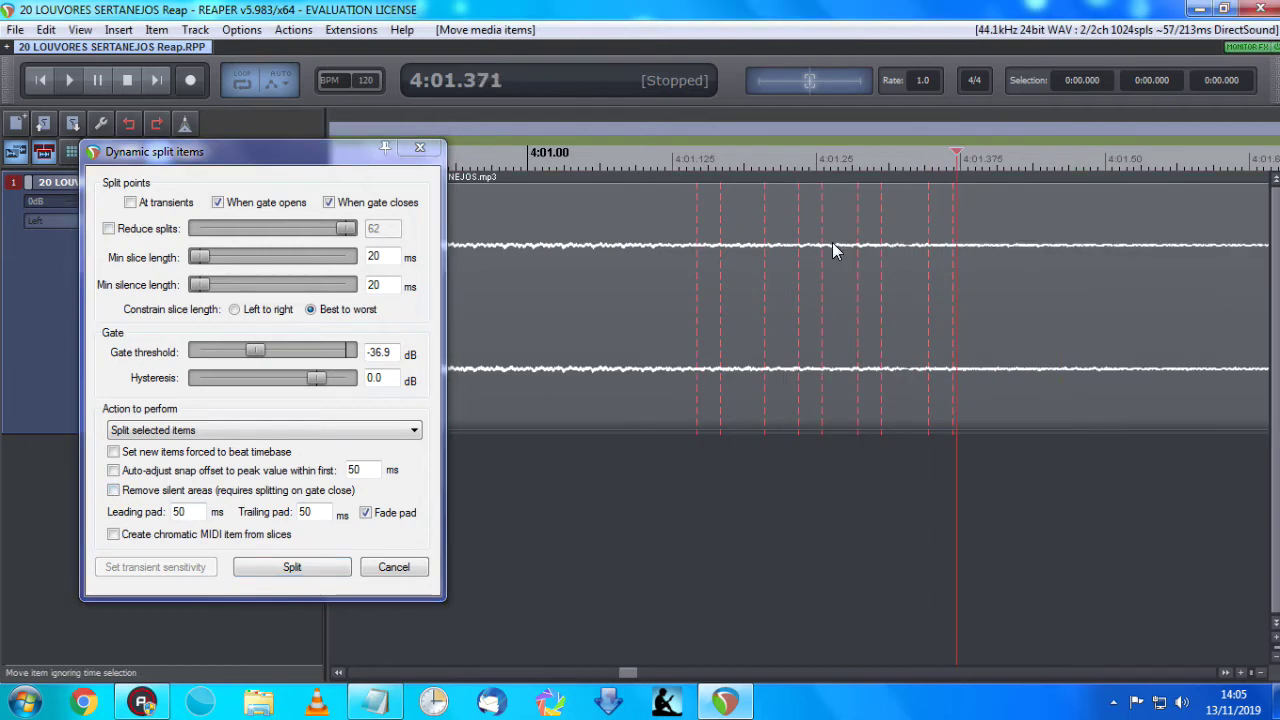
click(858, 233)
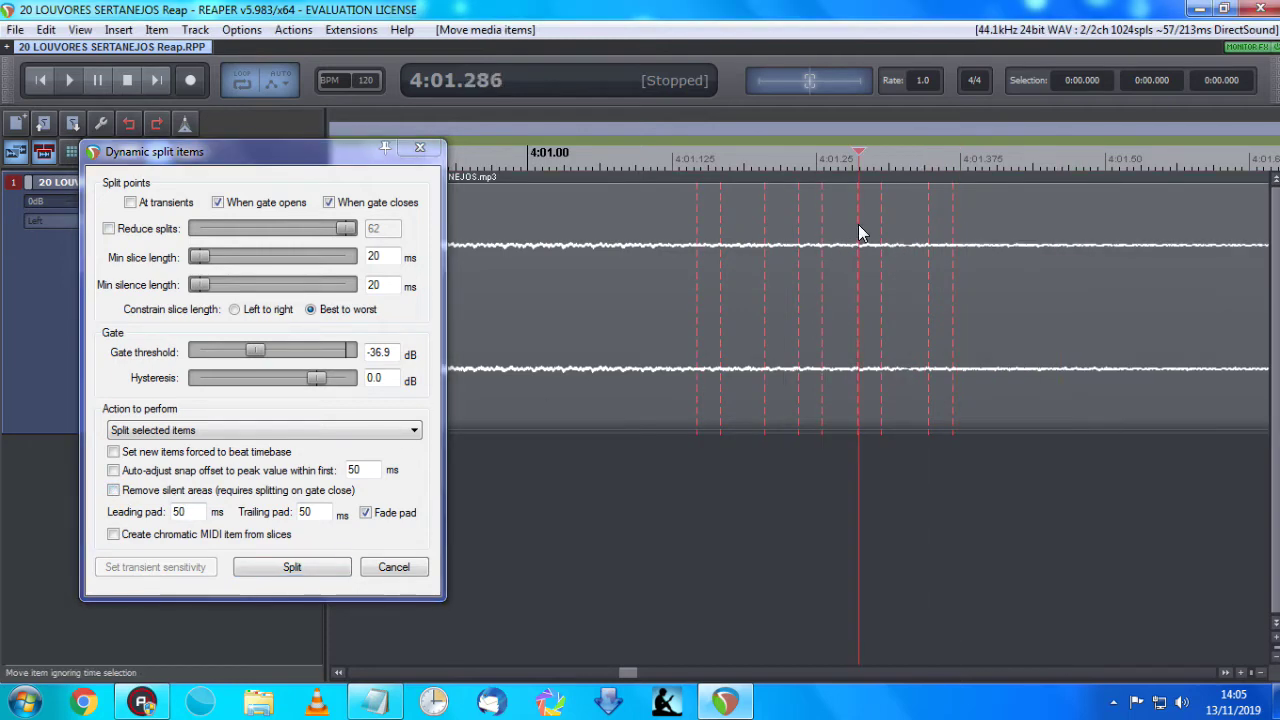
click(140, 494)
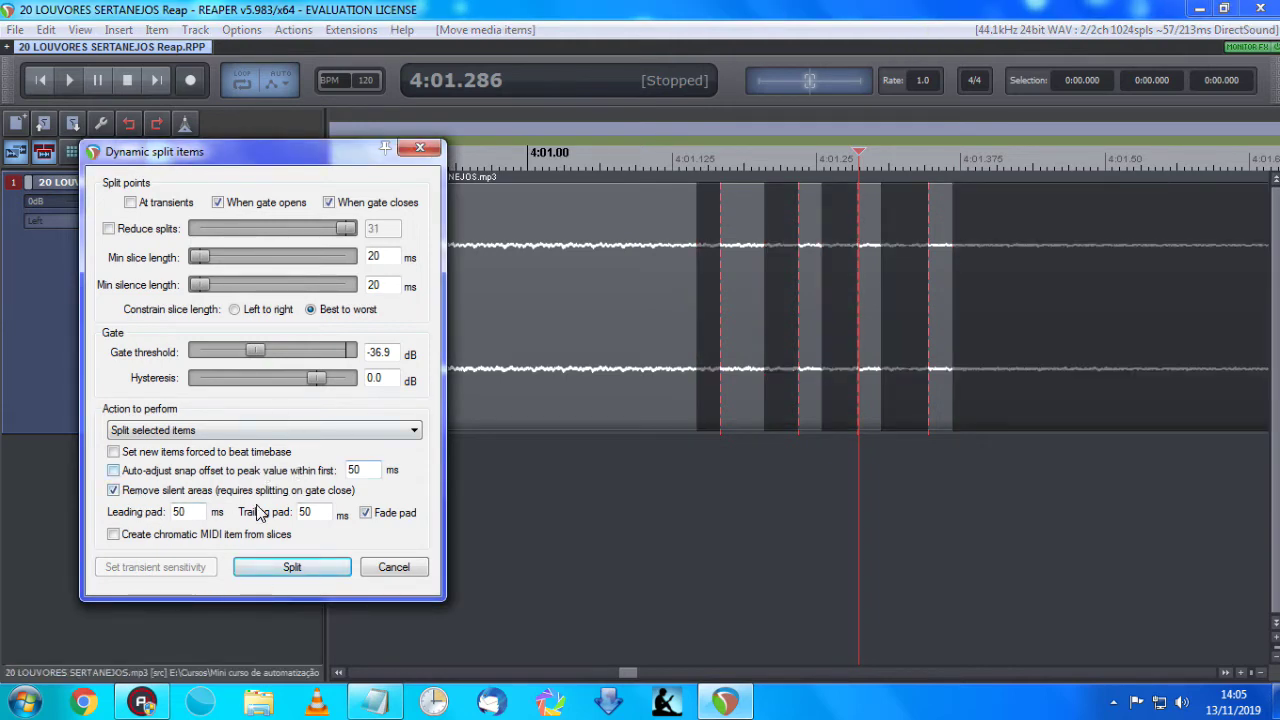
Examine the long silent stretch between about 4:01.4 and 4:02 against the current gate threshold.
click(1022, 268)
scroll(1046, 272, down, 3)
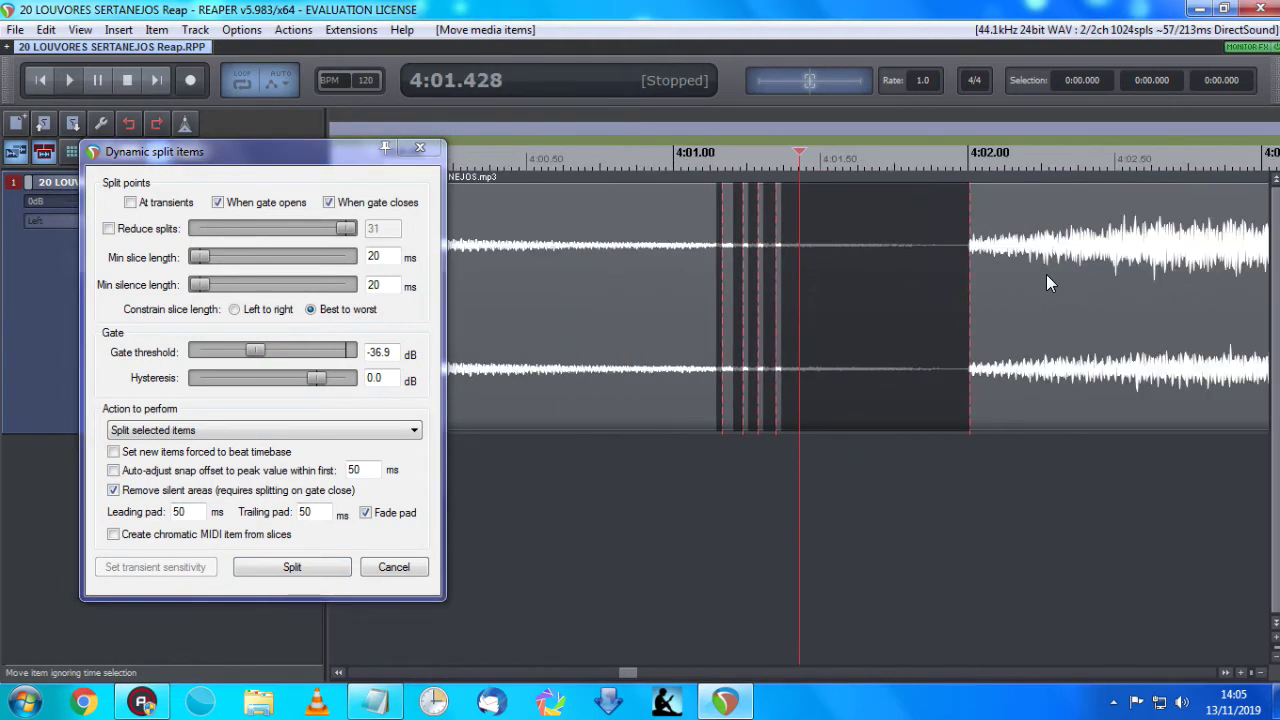
click(880, 266)
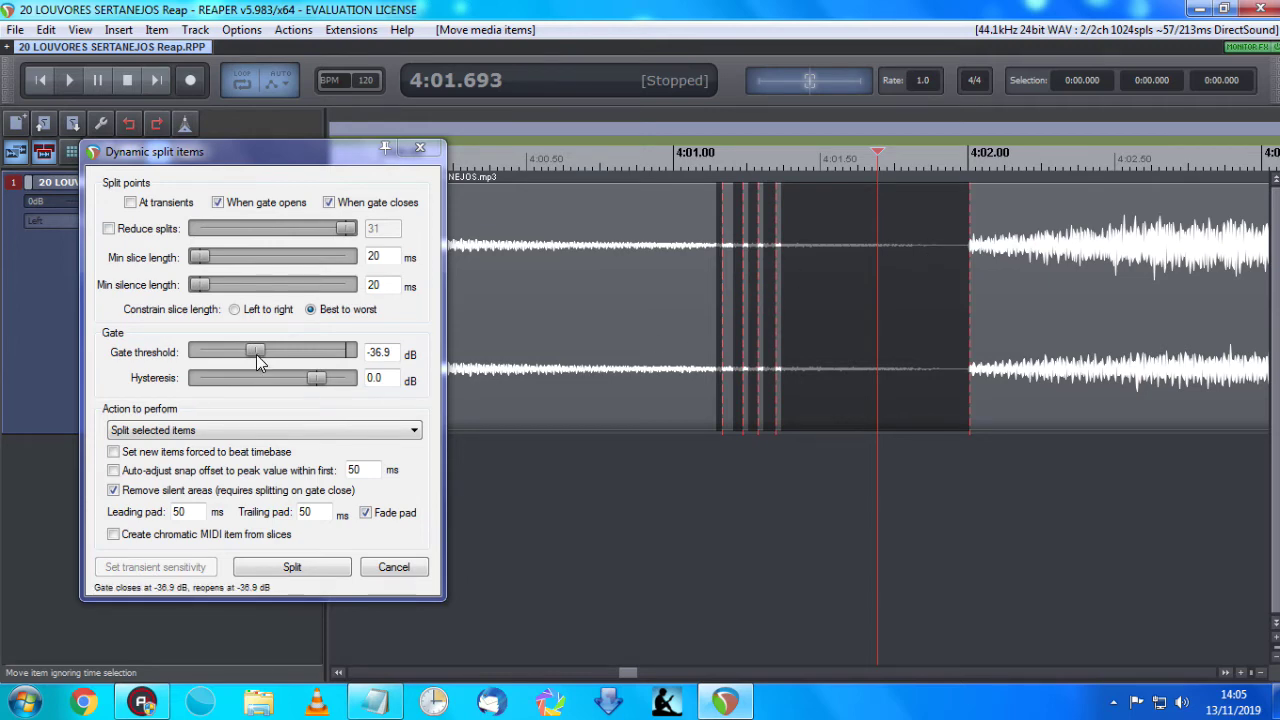
click(934, 266)
scroll(920, 268, up, 5)
click(894, 254)
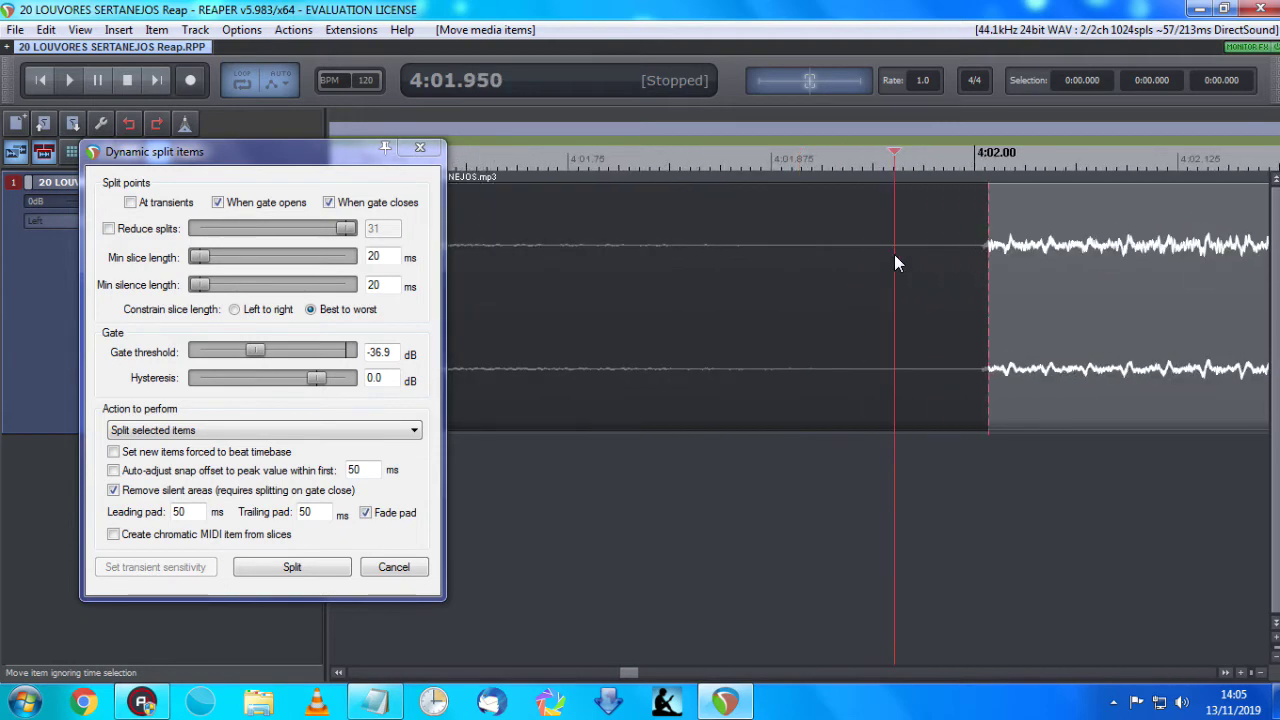
Set the gate threshold to -42 dB.
click(257, 355)
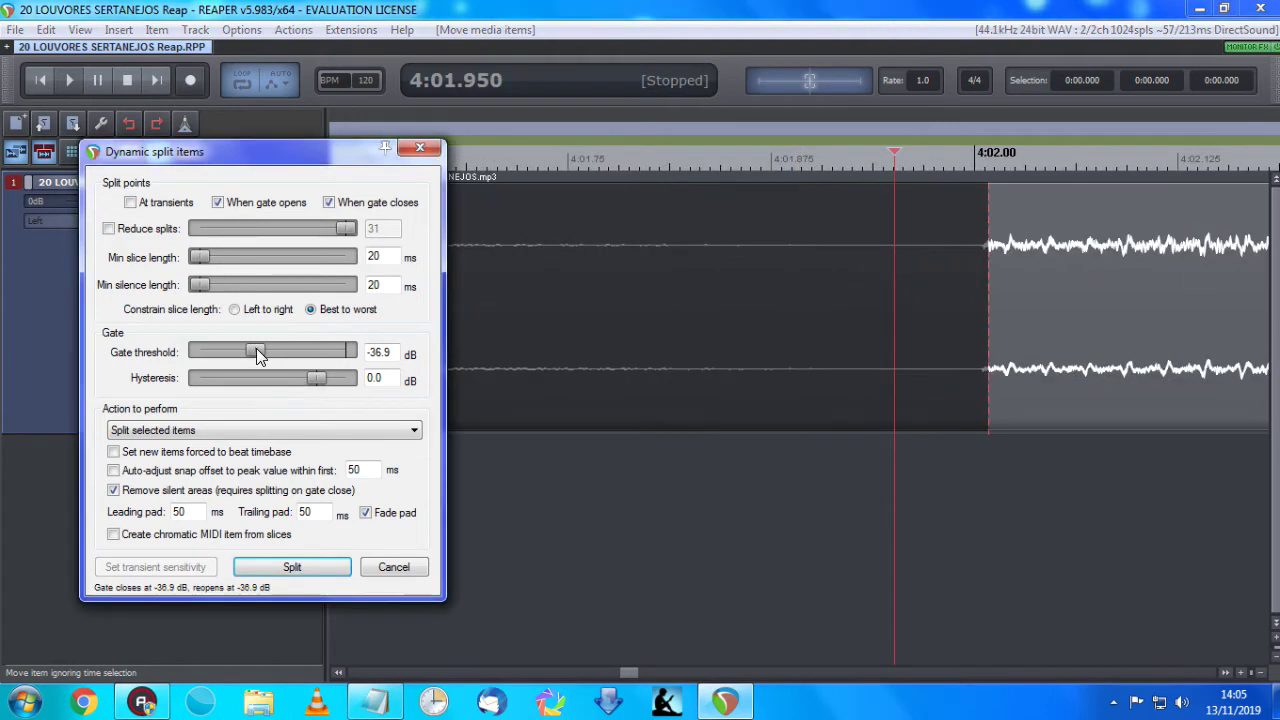
drag(257, 355, 249, 355)
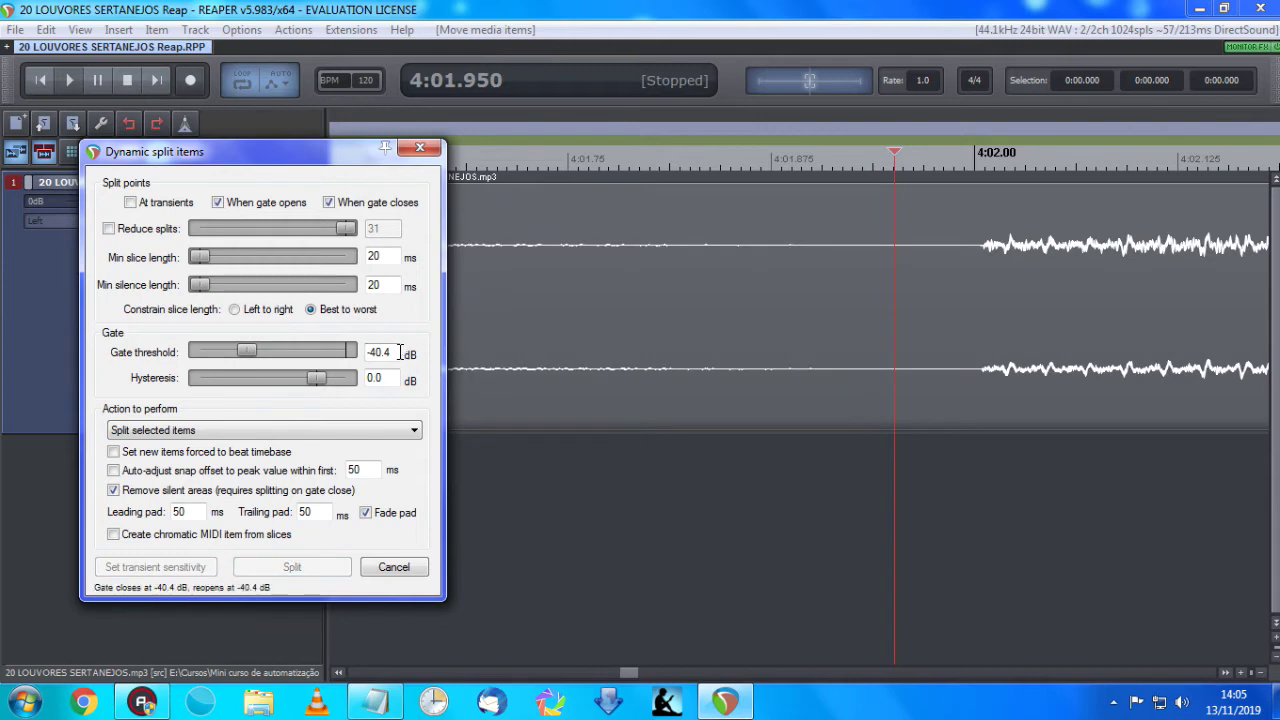
double_click(400, 352)
key(BackSpace)
text(-)
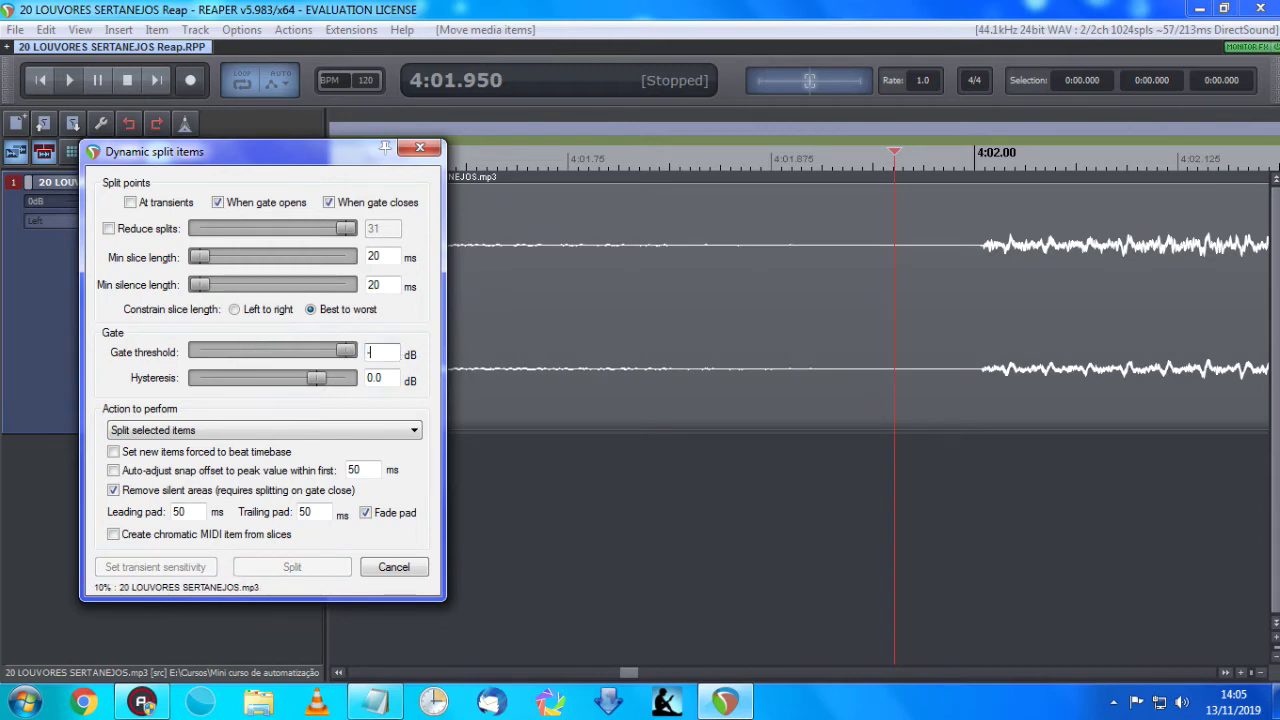
text(42)
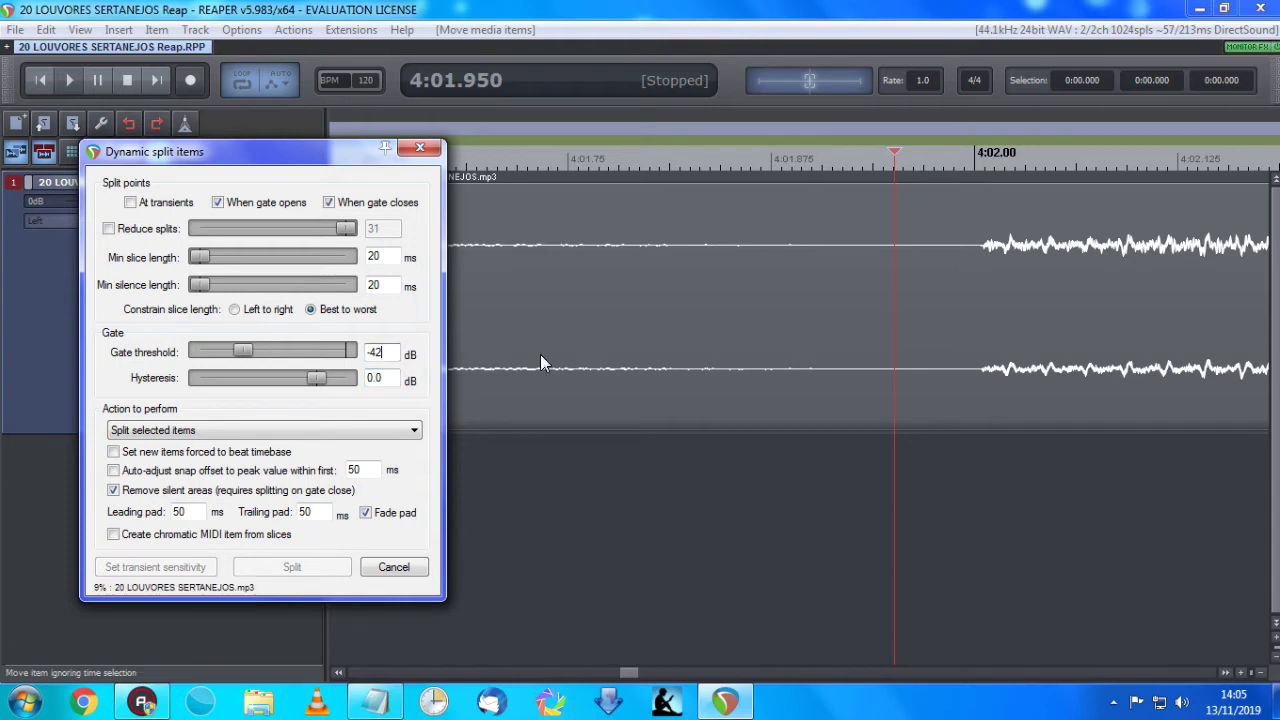
Examine the short sound and silence slices between about 4:01.3 and 4:02 at the -42 dB gate threshold.
scroll(818, 328, down, 1)
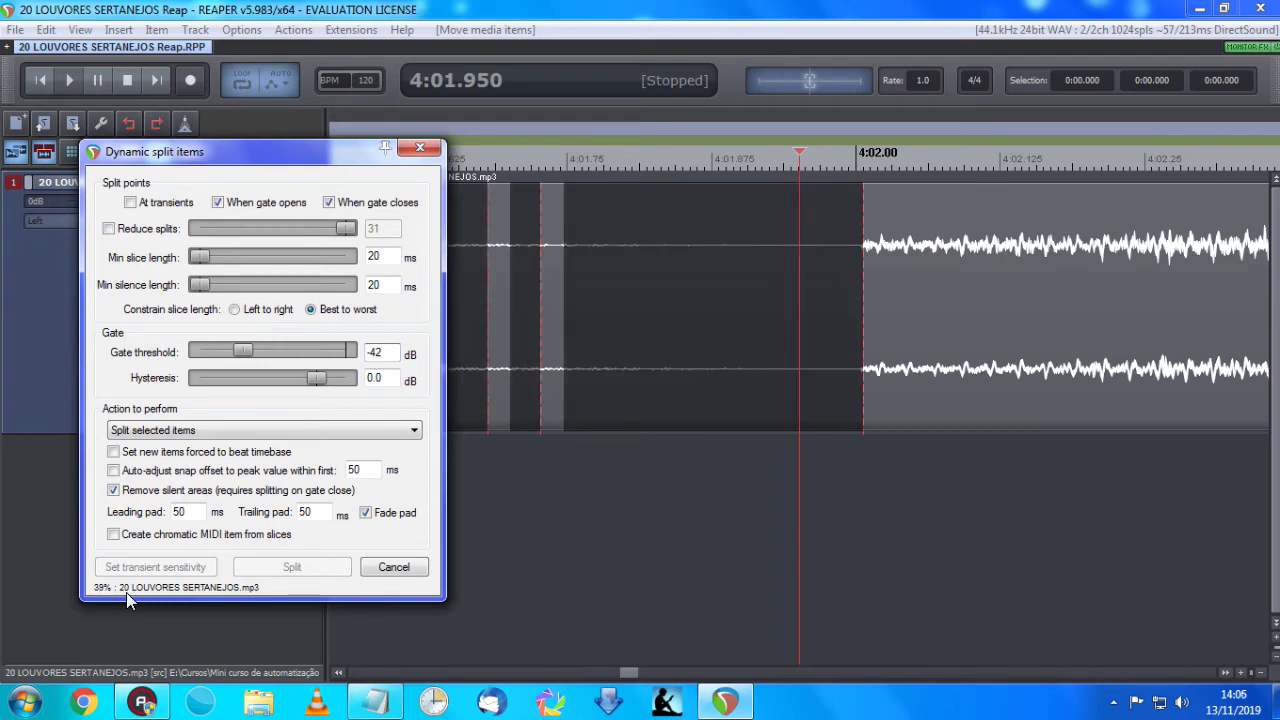
scroll(808, 298, down, 3)
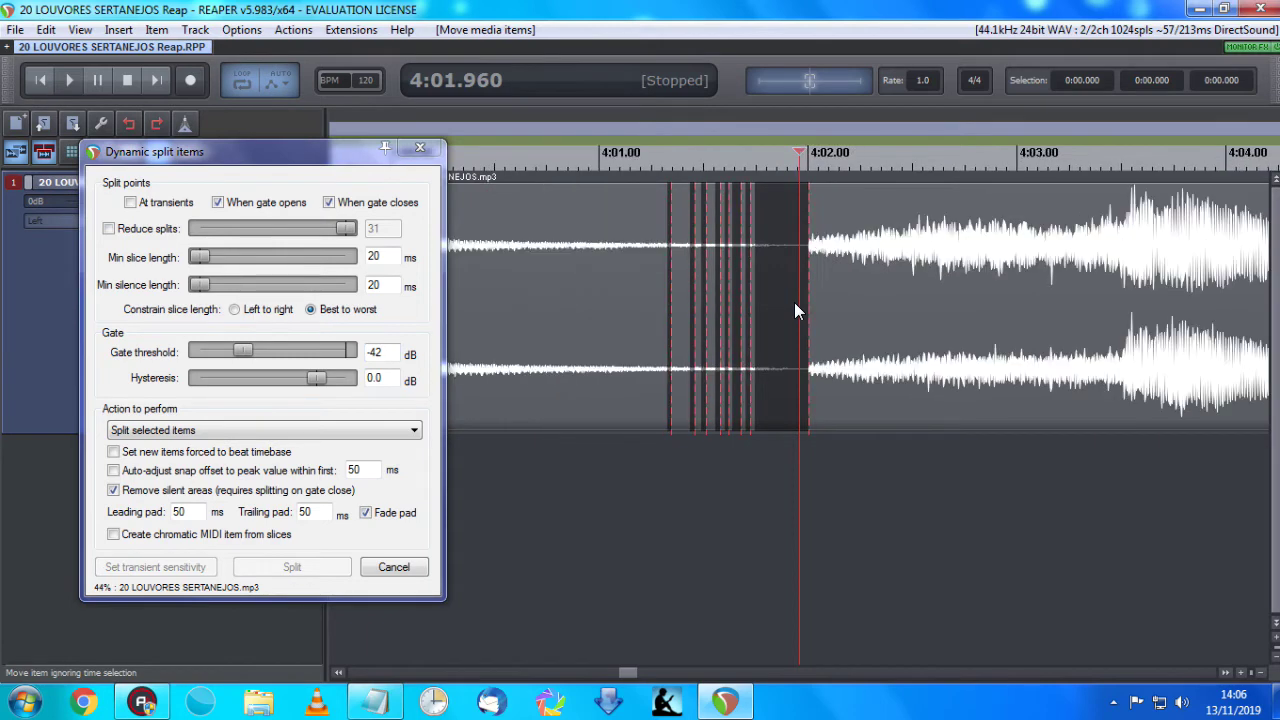
scroll(794, 302, up, 2)
click(628, 250)
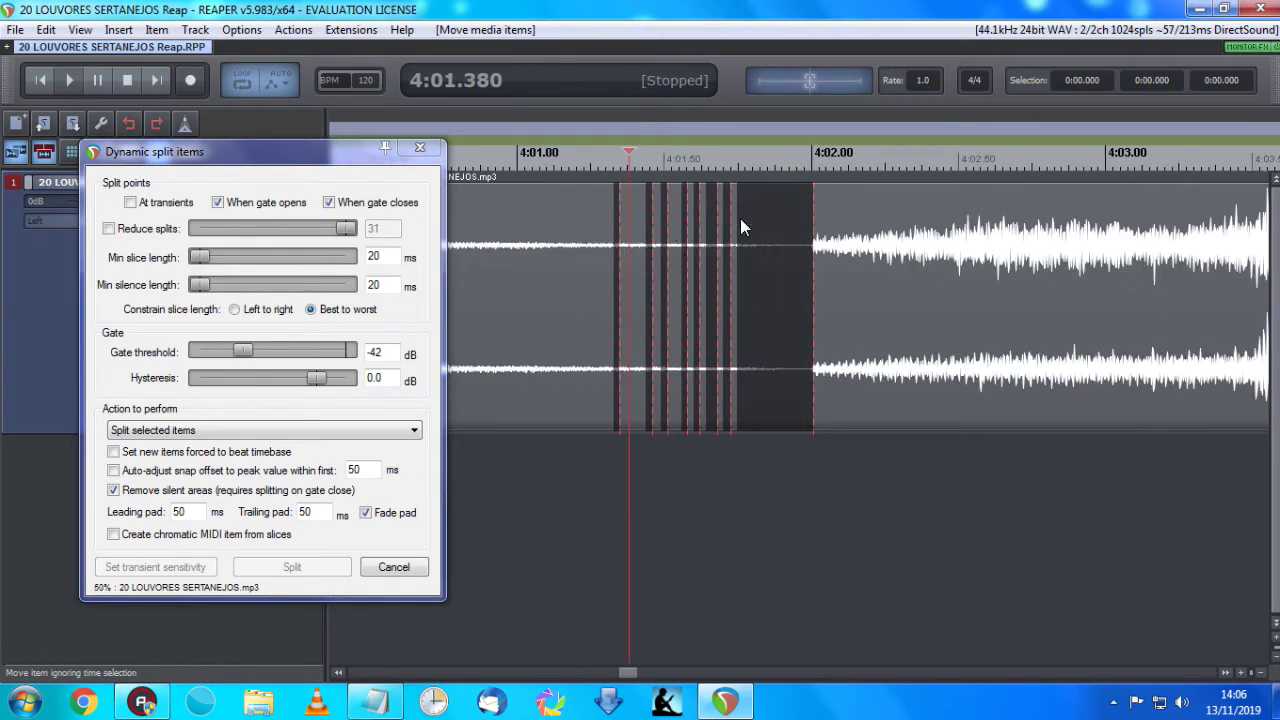
scroll(745, 235, up, 4)
click(752, 242)
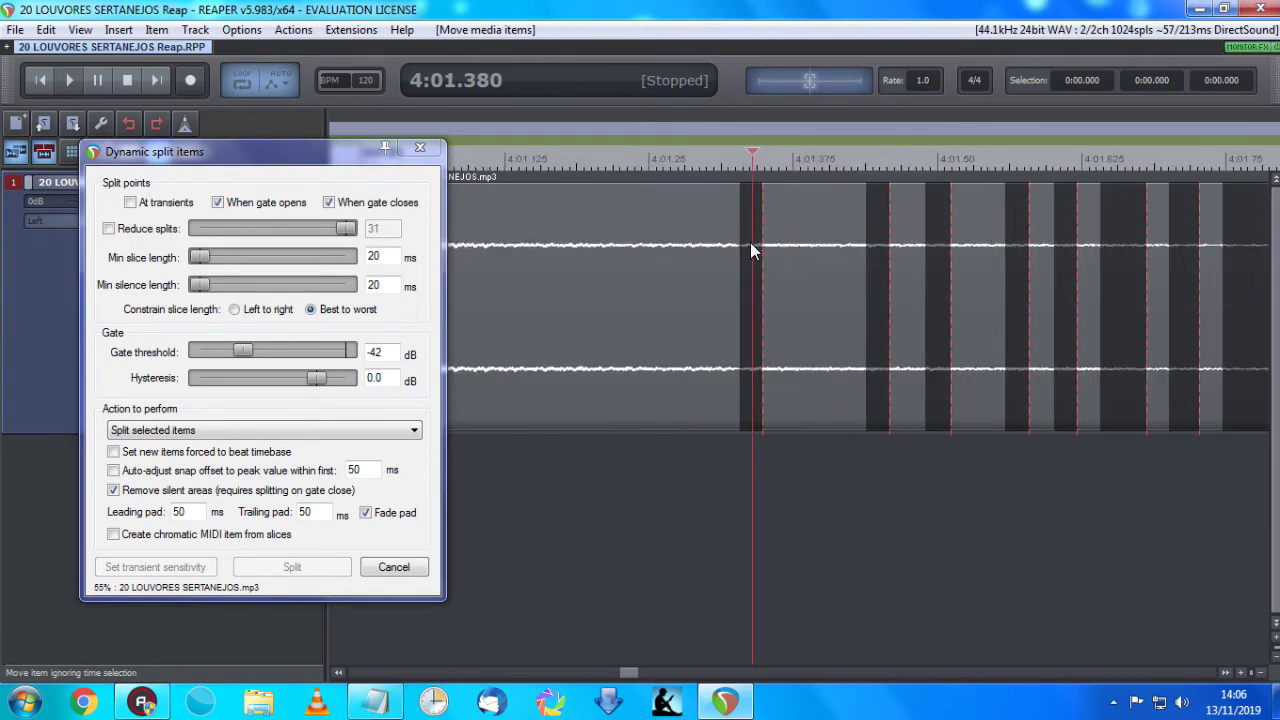
click(874, 277)
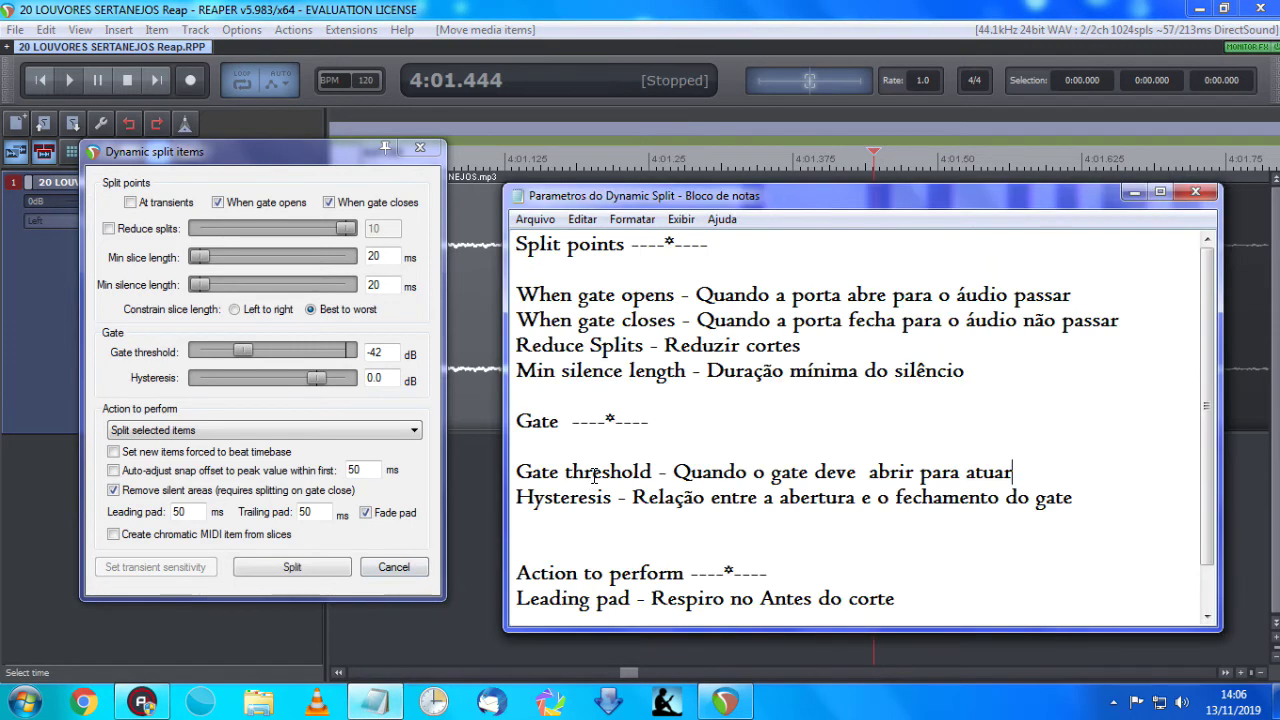
Consult the gate threshold and hysteresis definitions in the Notepad parameter notes, then return to REAPER.
click(375, 700)
click(657, 498)
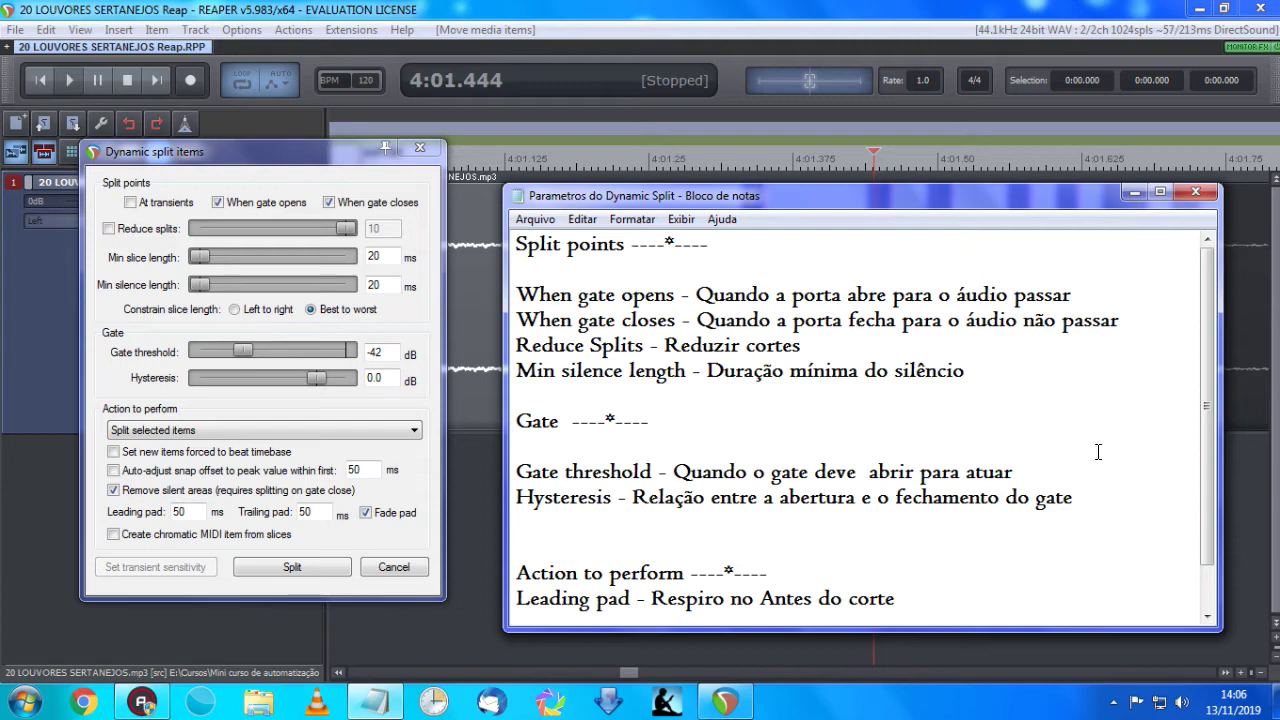
click(1134, 192)
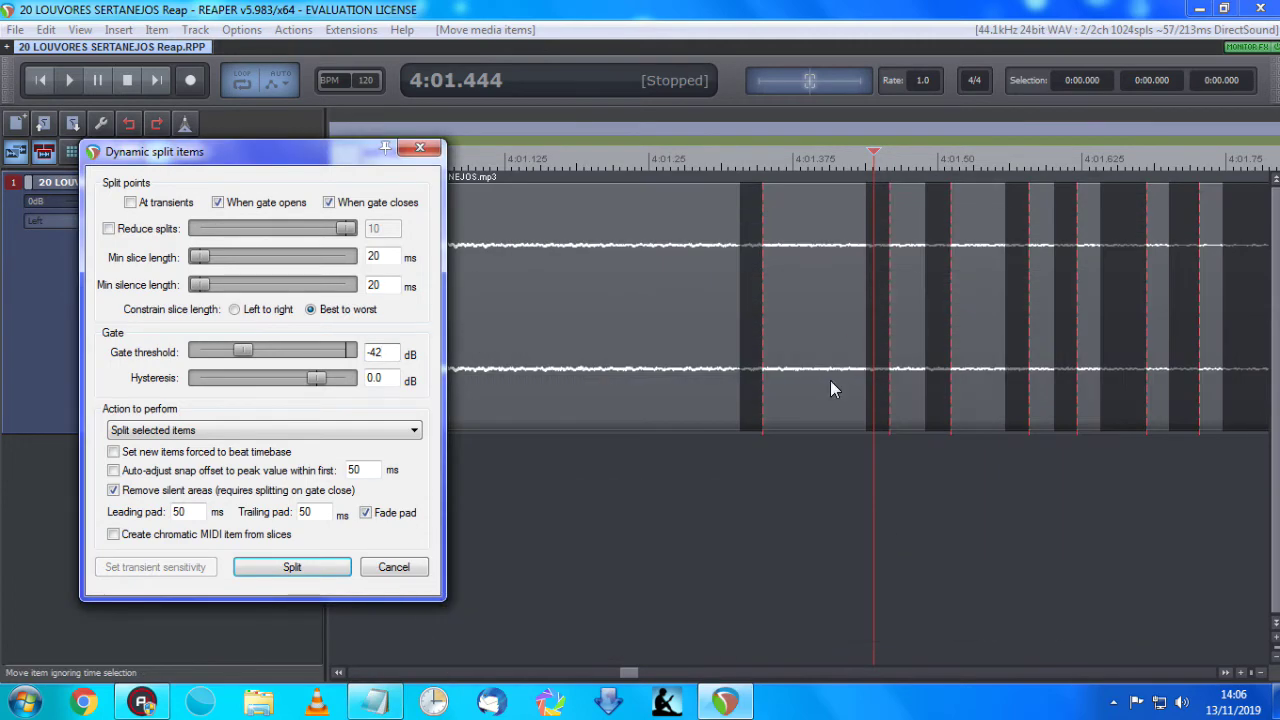
Deselect and reselect the recording around 4:01 to observe the split analysis restart, leaving the item deselected.
click(818, 515)
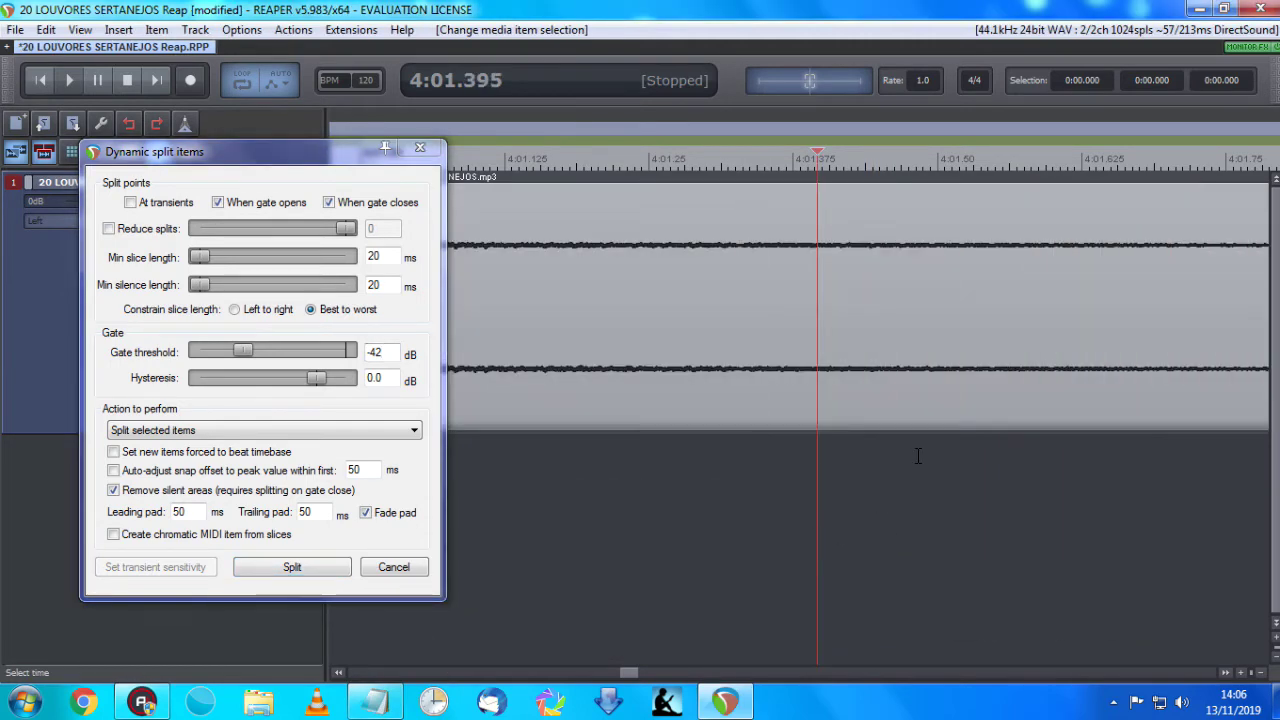
scroll(914, 470, down, 8)
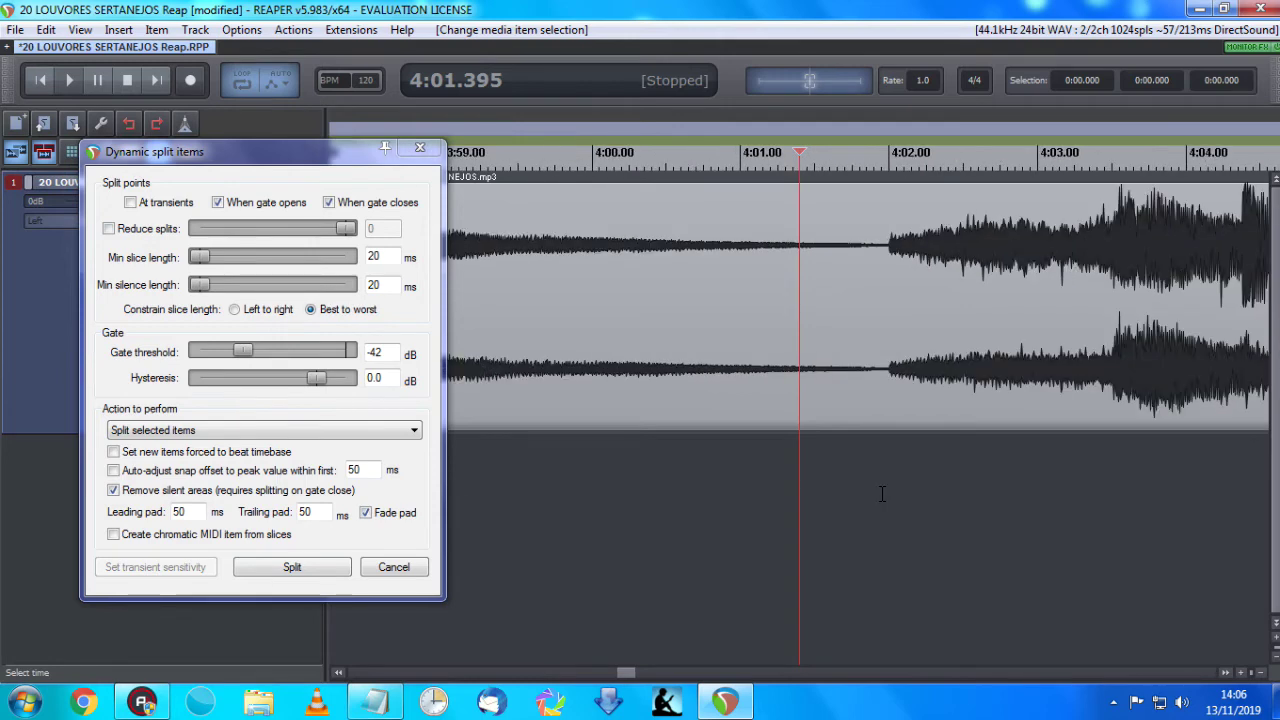
click(897, 526)
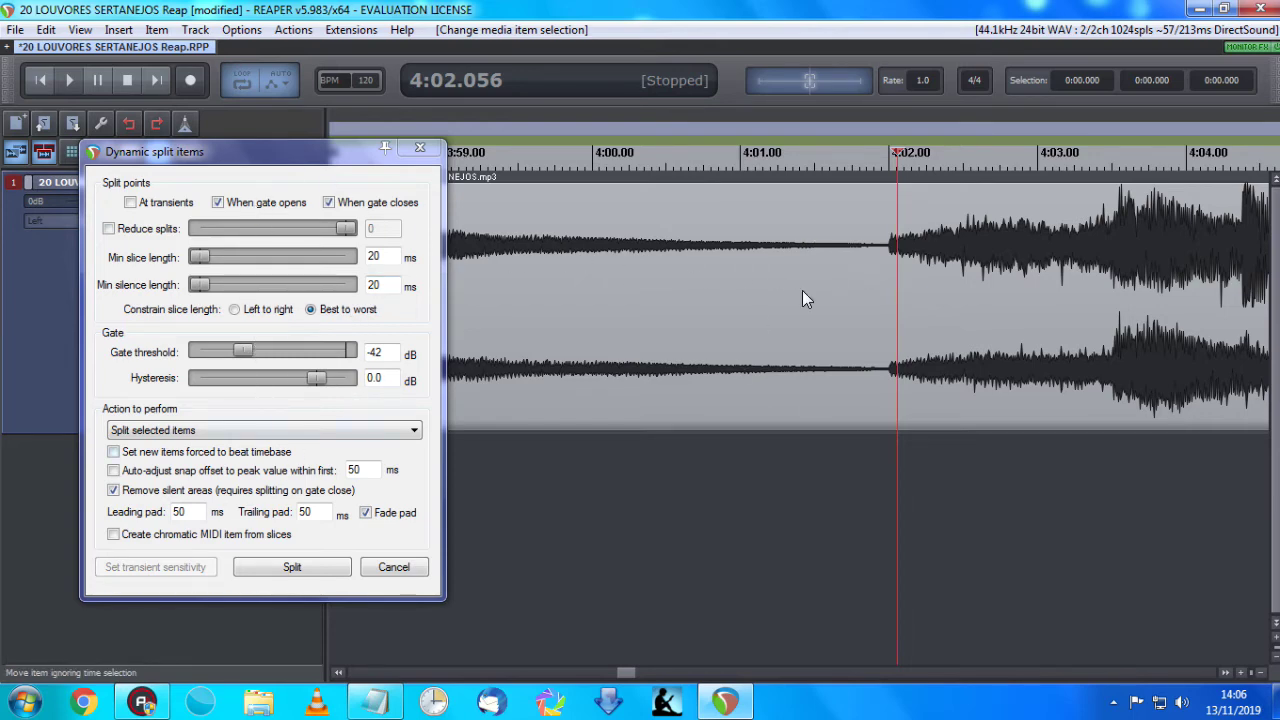
click(826, 310)
click(285, 567)
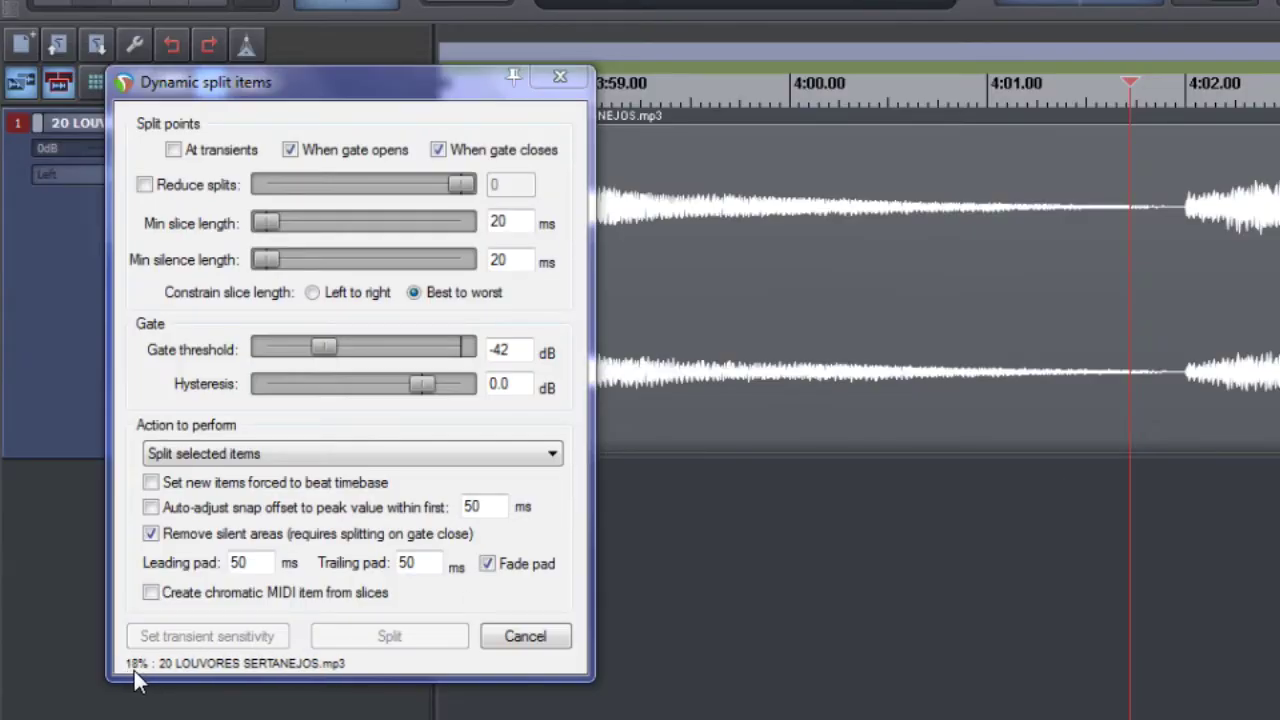
click(1080, 602)
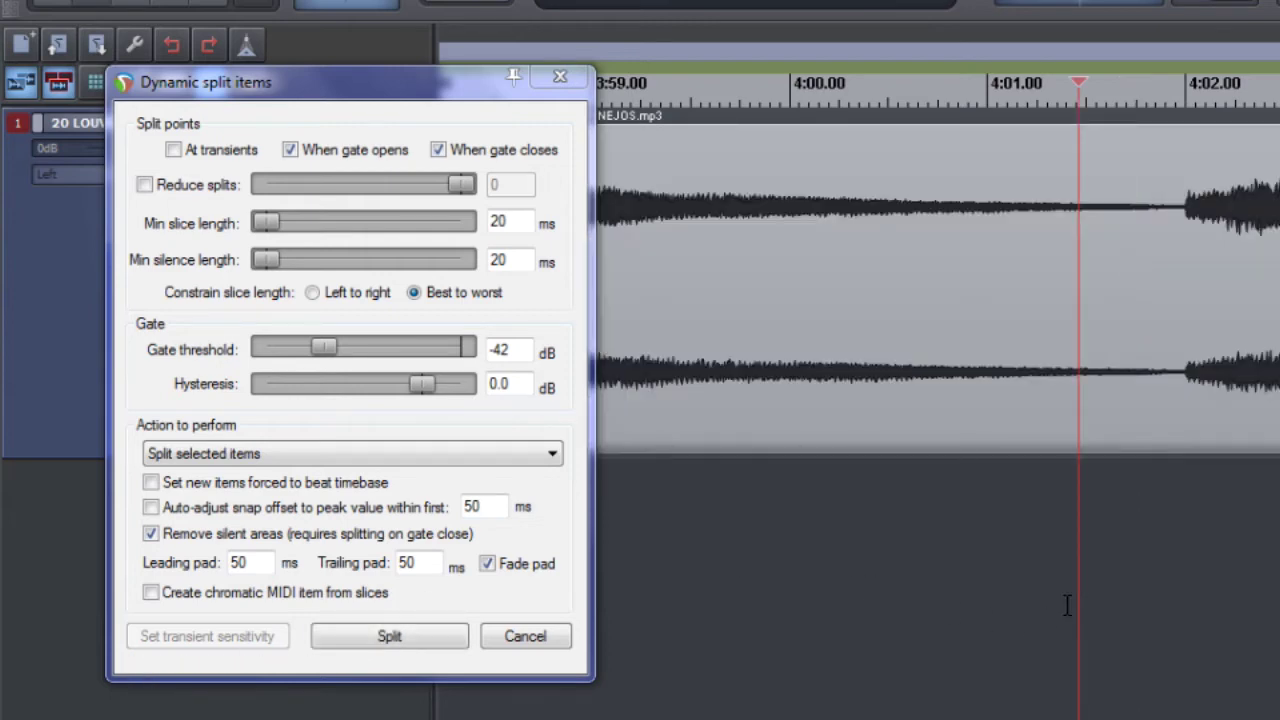
Move the Dynamic Split dialog away from the track controls and reread the hysteresis definition in the Notepad notes.
click(347, 96)
drag(347, 96, 654, 75)
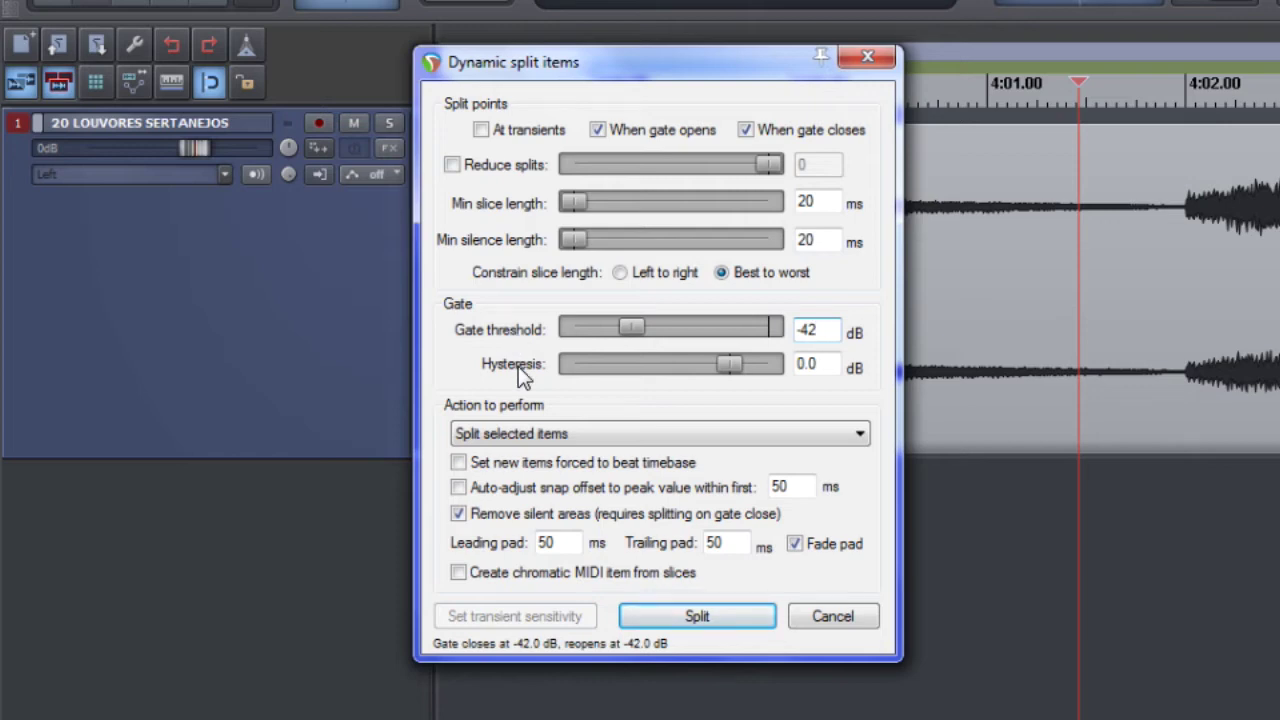
click(540, 717)
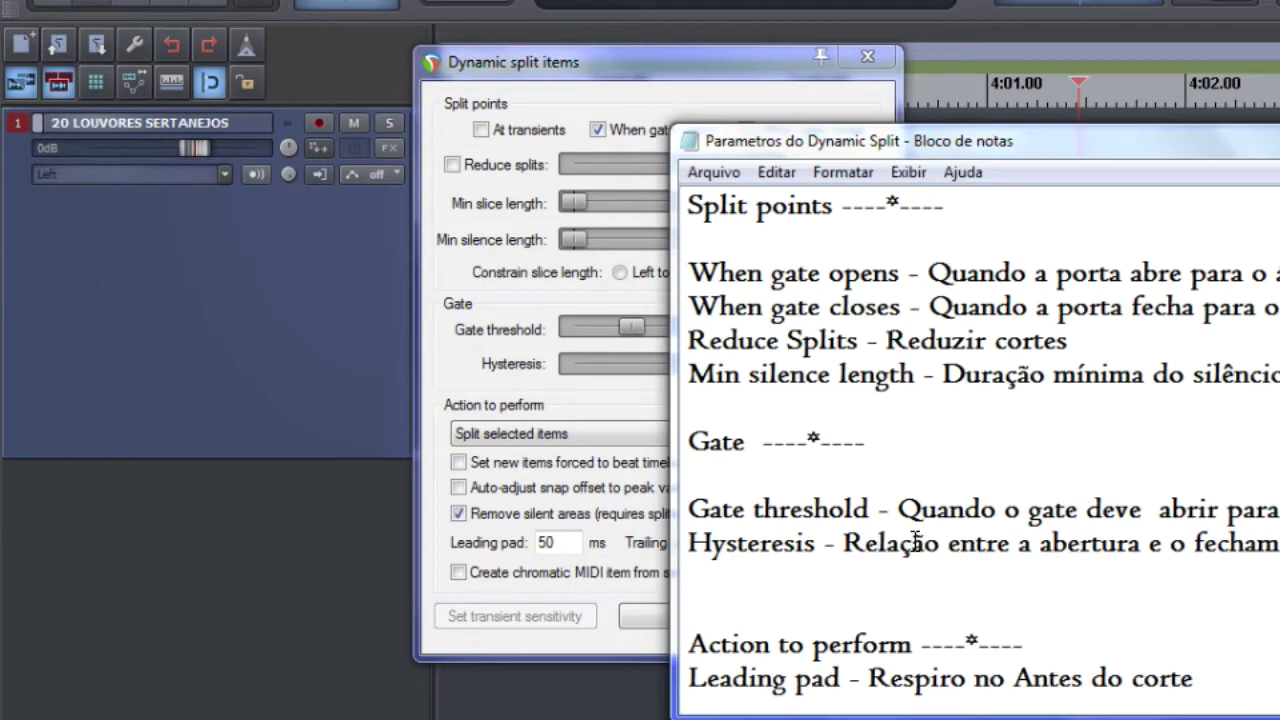
click(688, 578)
click(1279, 141)
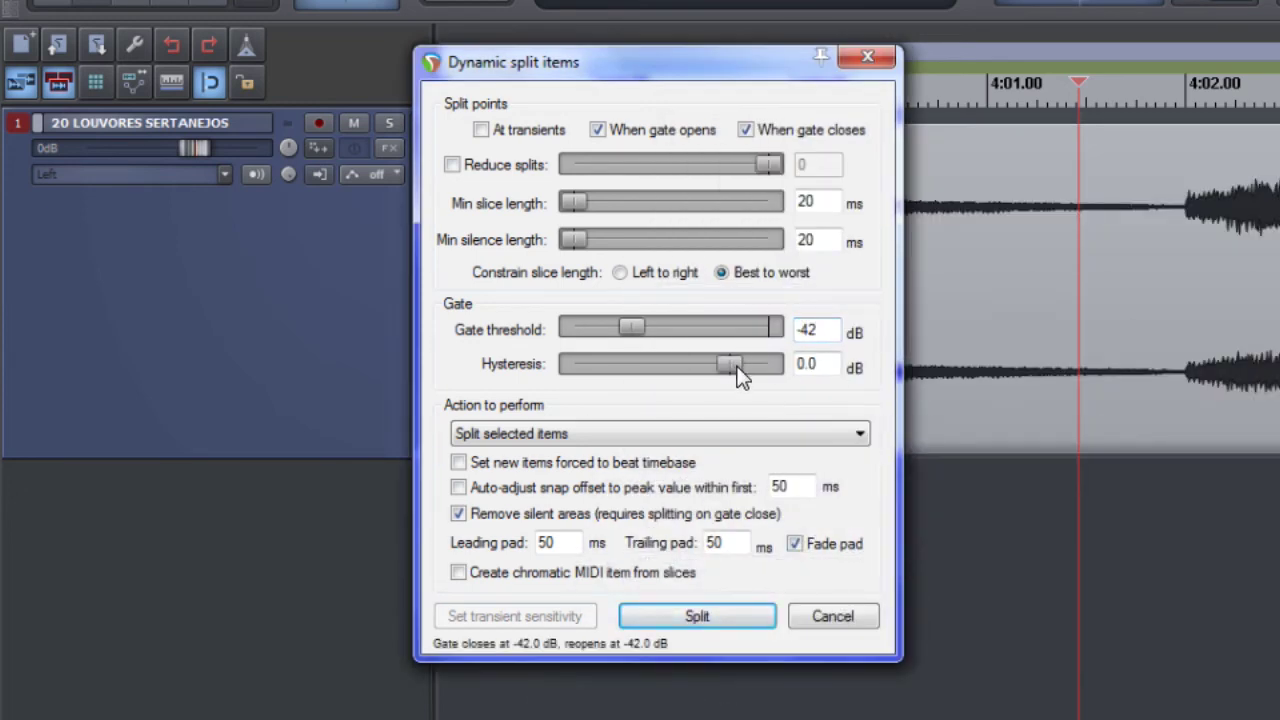
Set the hysteresis to -4 dB and compare it with the gate threshold.
drag(737, 368, 723, 367)
drag(838, 366, 593, 365)
text(-4)
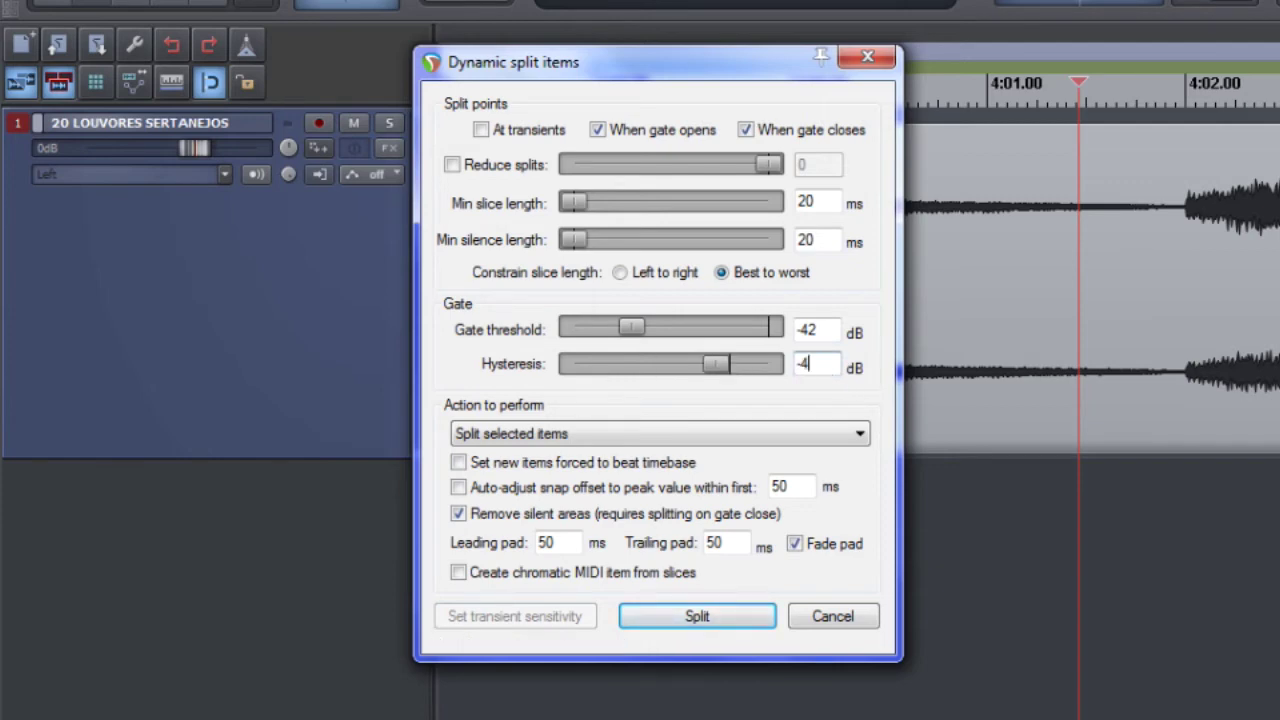
click(797, 330)
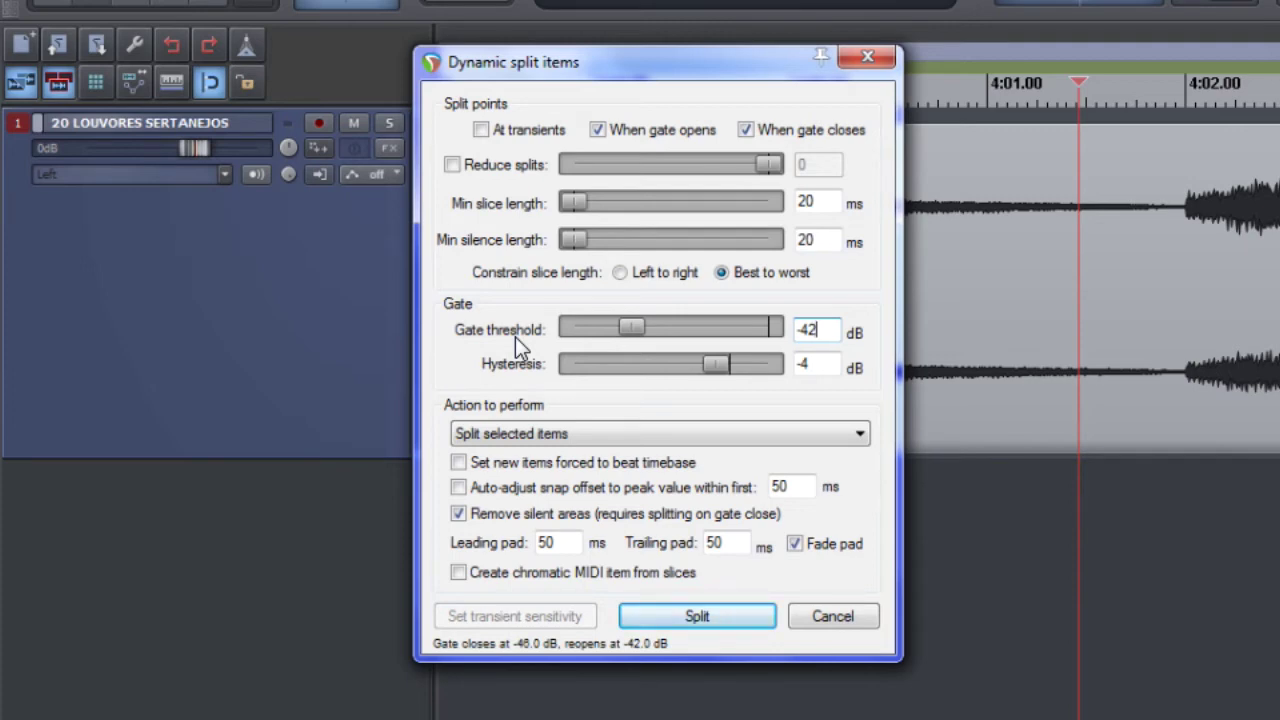
Set the hysteresis to -6 dB.
double_click(808, 366)
text(-6)
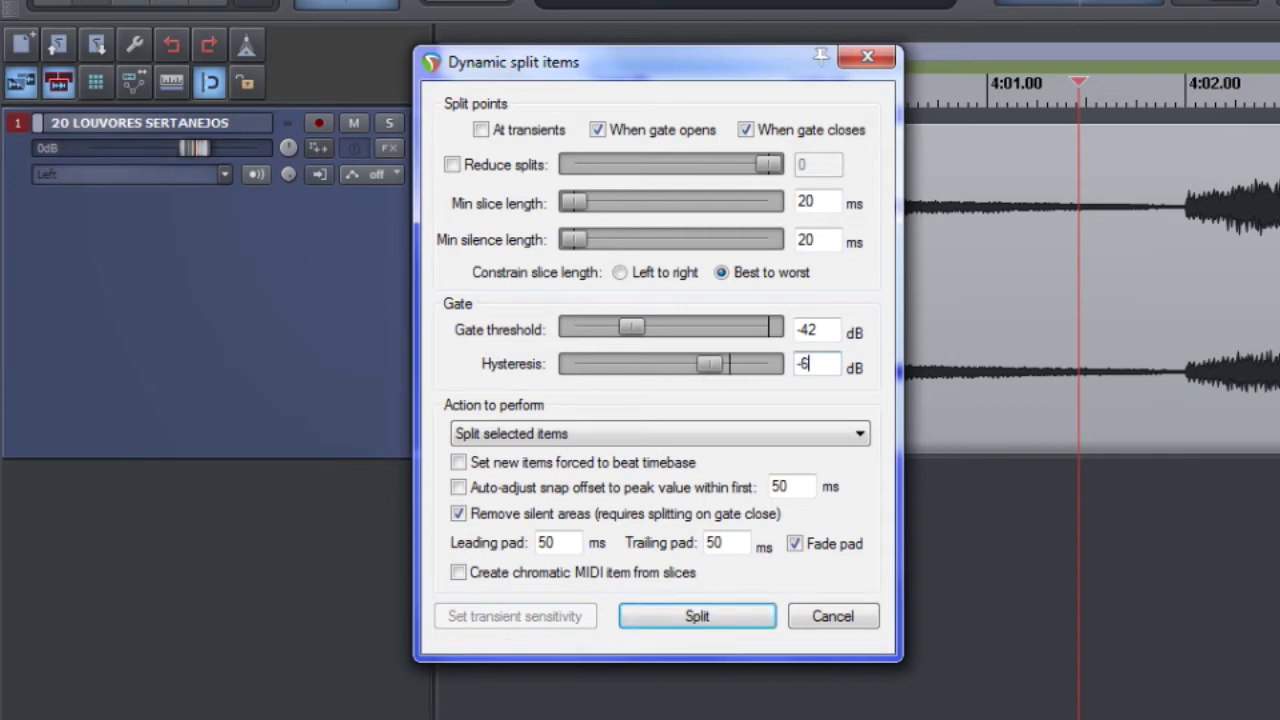
click(827, 330)
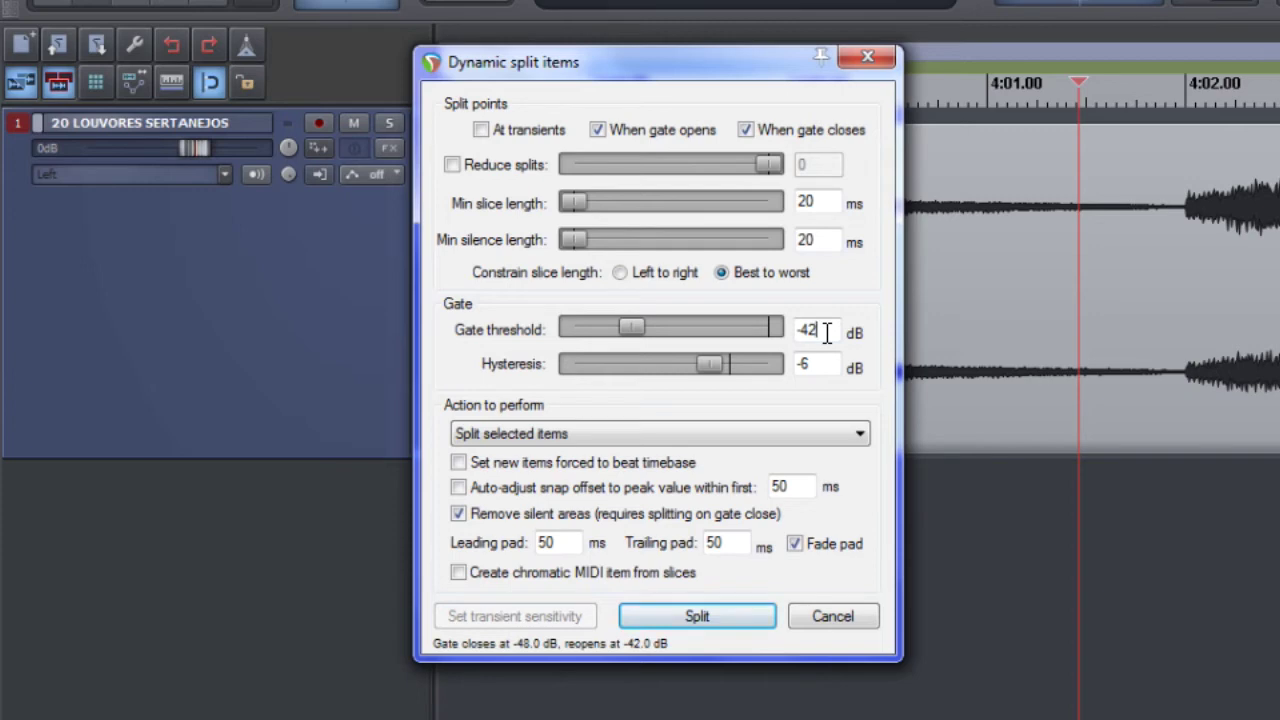
Reselect the recording and examine the silent area just before 4:02 with the -6 dB hysteresis, moving the dialog clear of the waveform.
click(1150, 238)
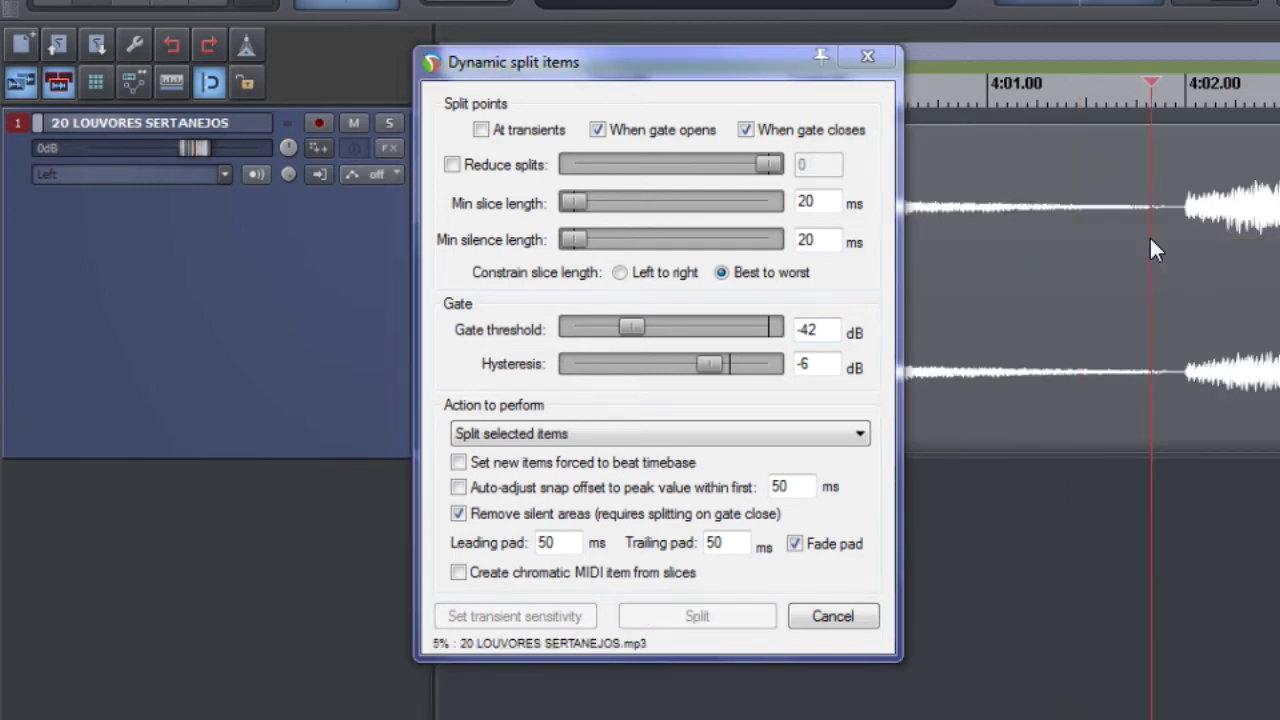
click(1098, 238)
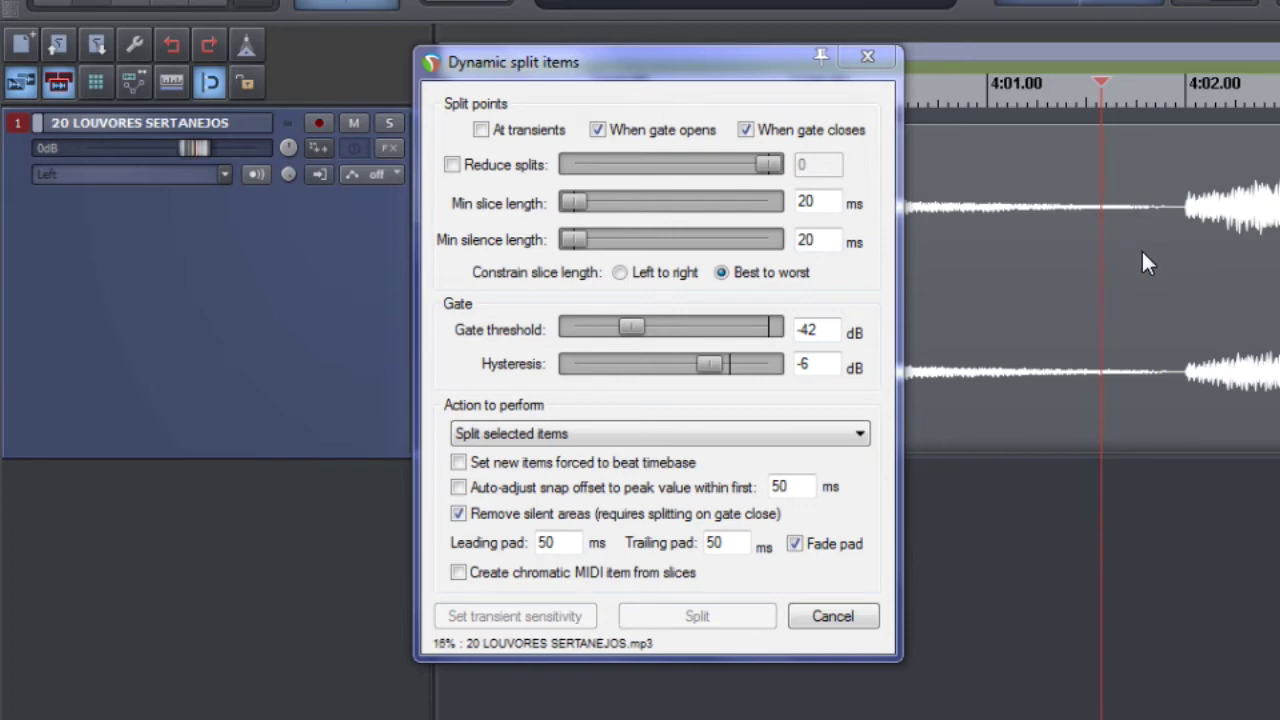
scroll(1149, 232, up, 5)
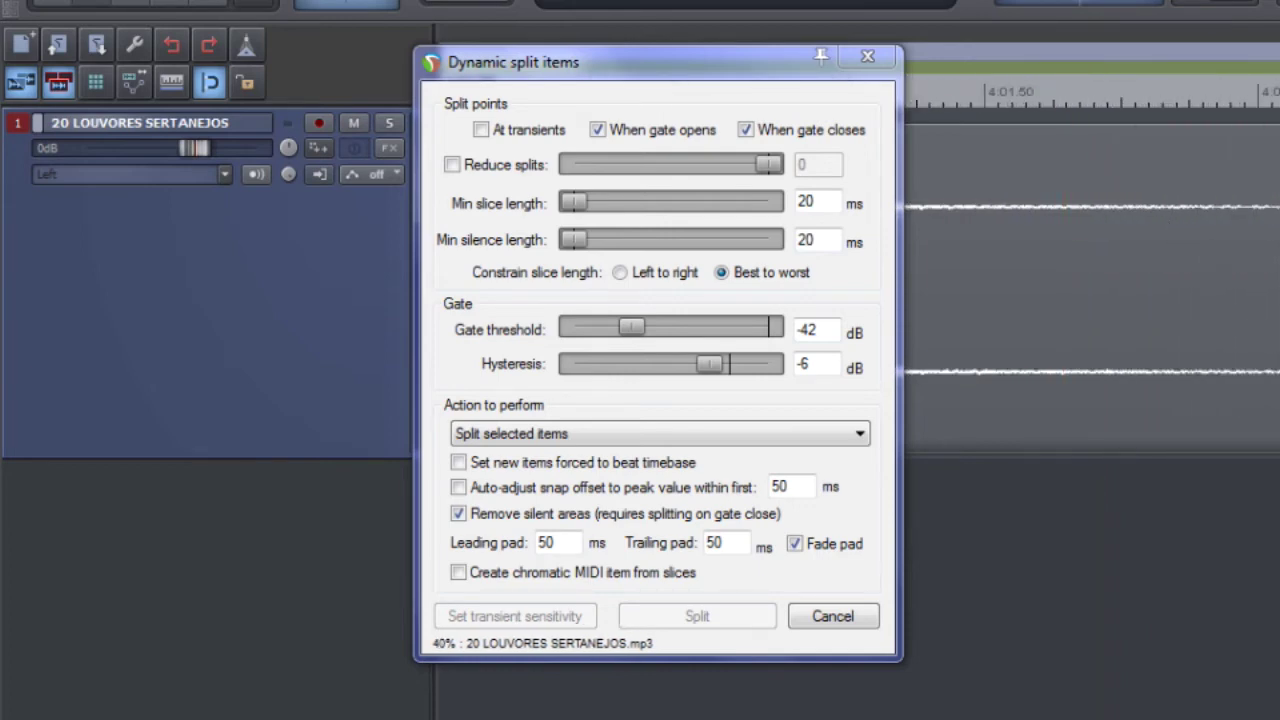
scroll(1092, 290, up, 1)
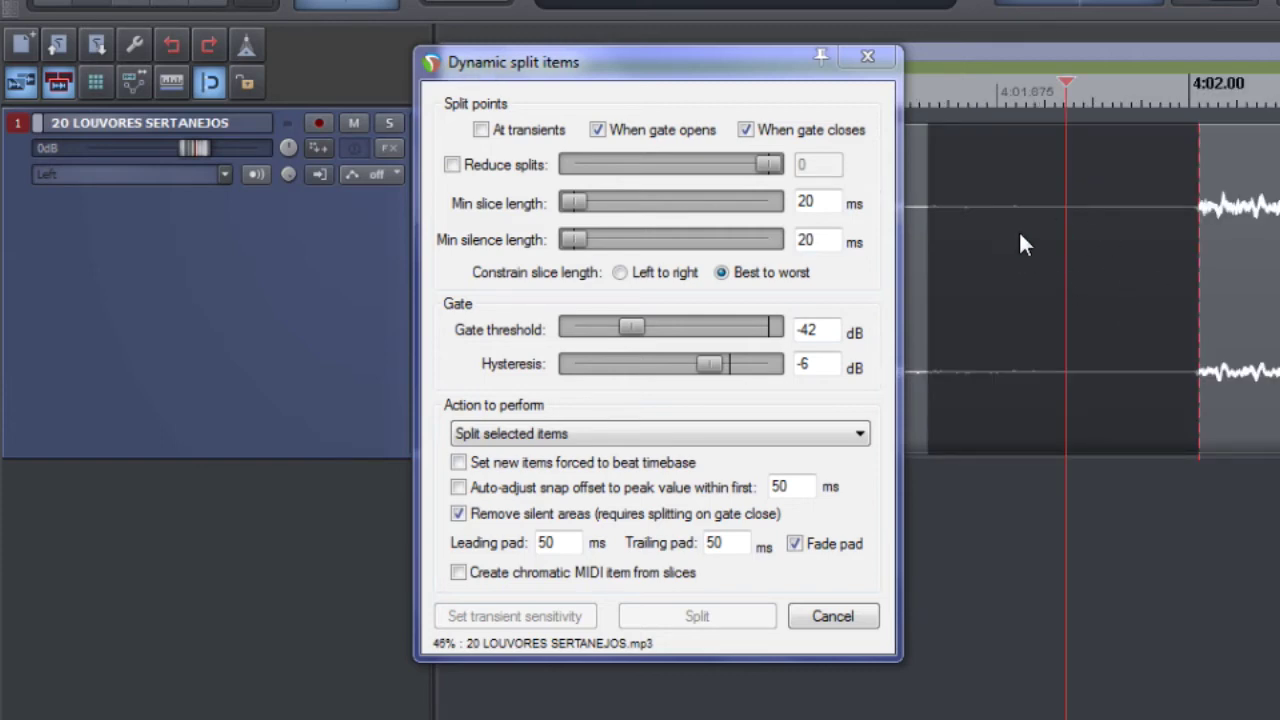
drag(678, 66, 535, 66)
click(1080, 257)
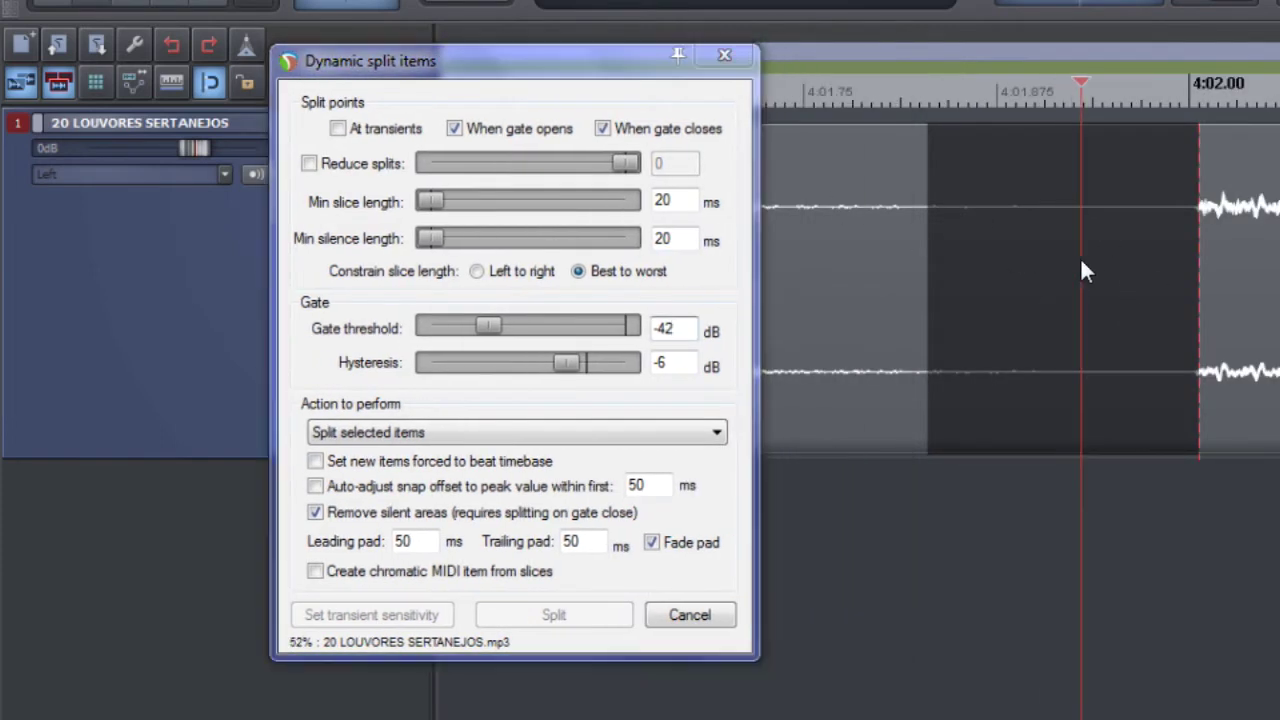
scroll(1080, 257, up, 1)
click(821, 222)
scroll(821, 222, down, 1)
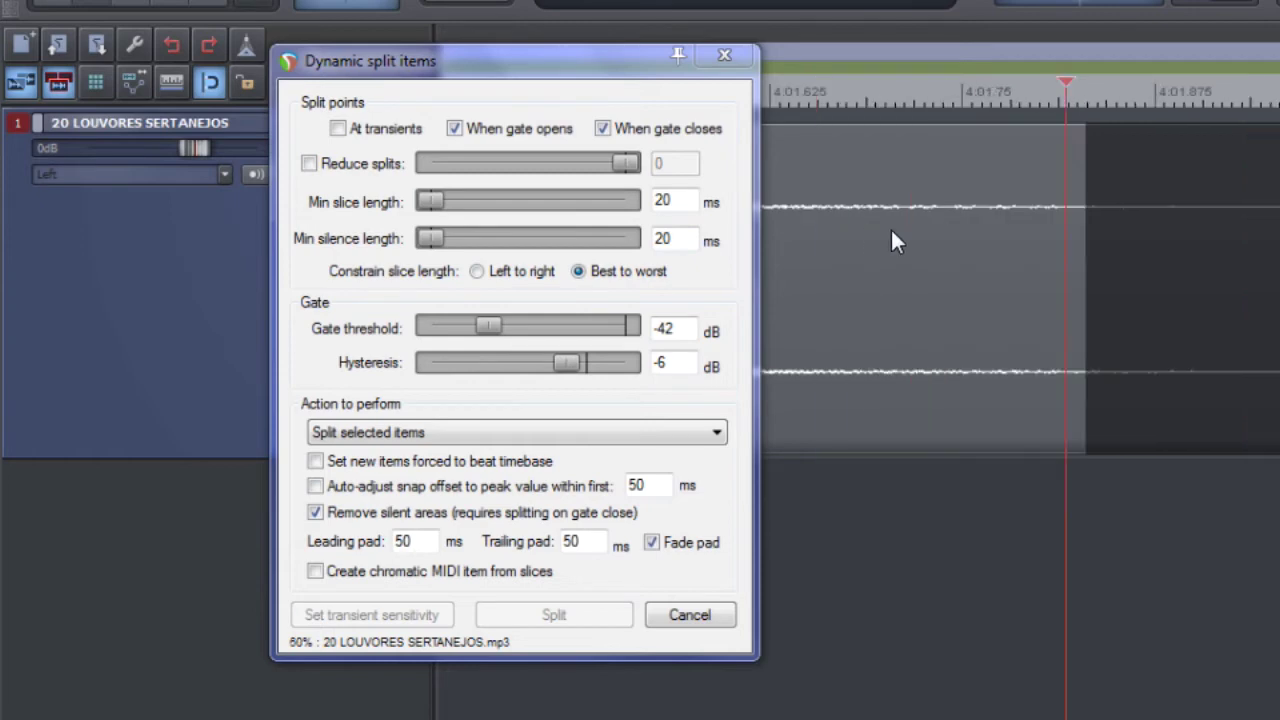
Reset the hysteresis to 0.0 dB and inspect the sound and silence slices around 4:01.75.
double_click(573, 364)
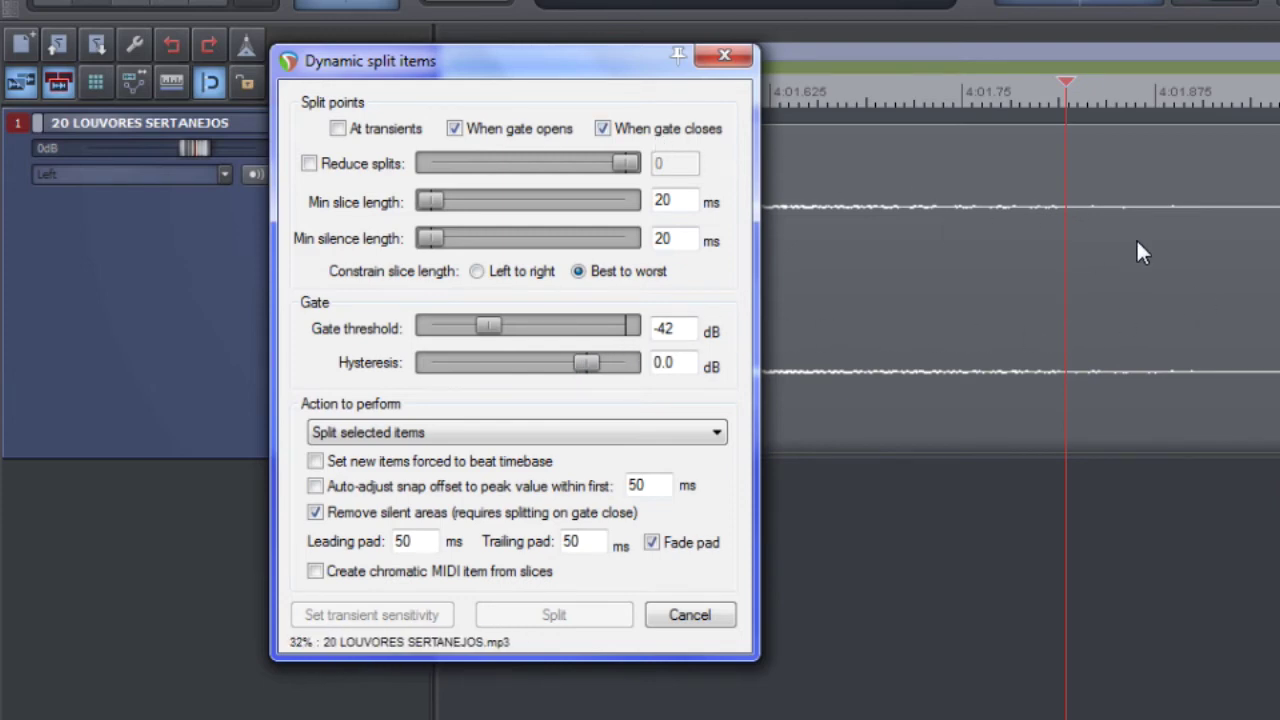
click(837, 228)
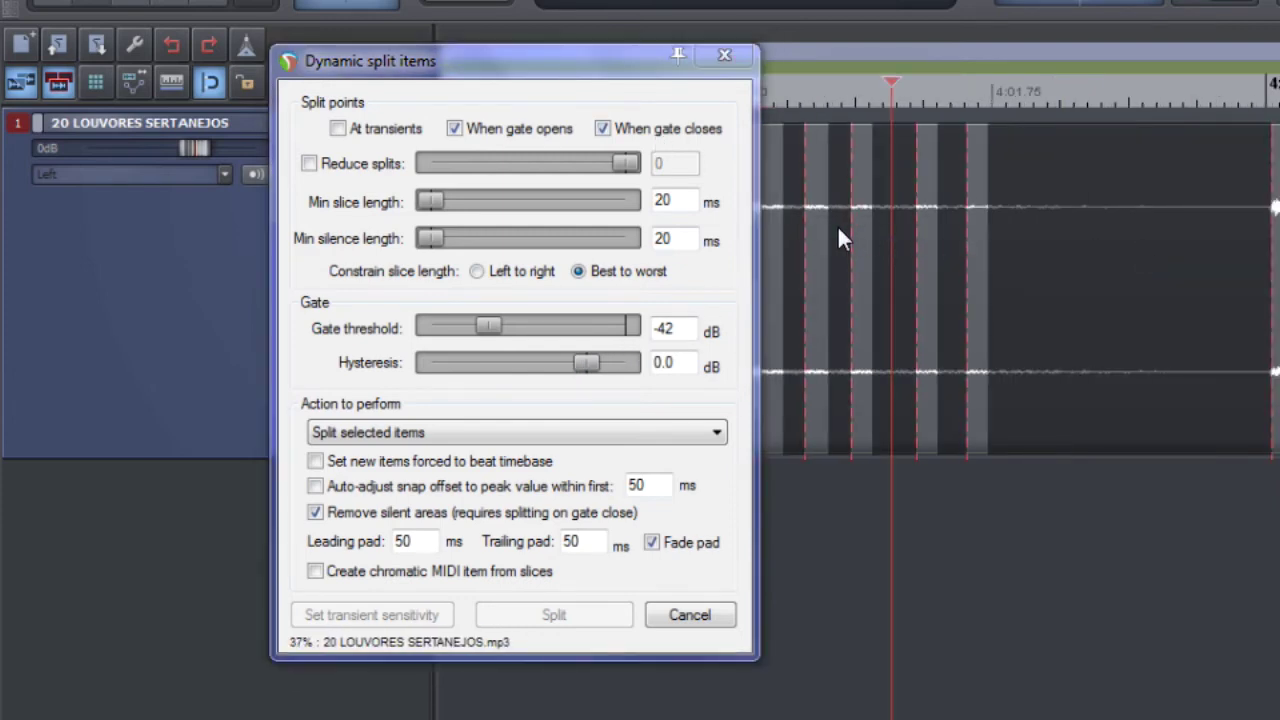
click(1103, 205)
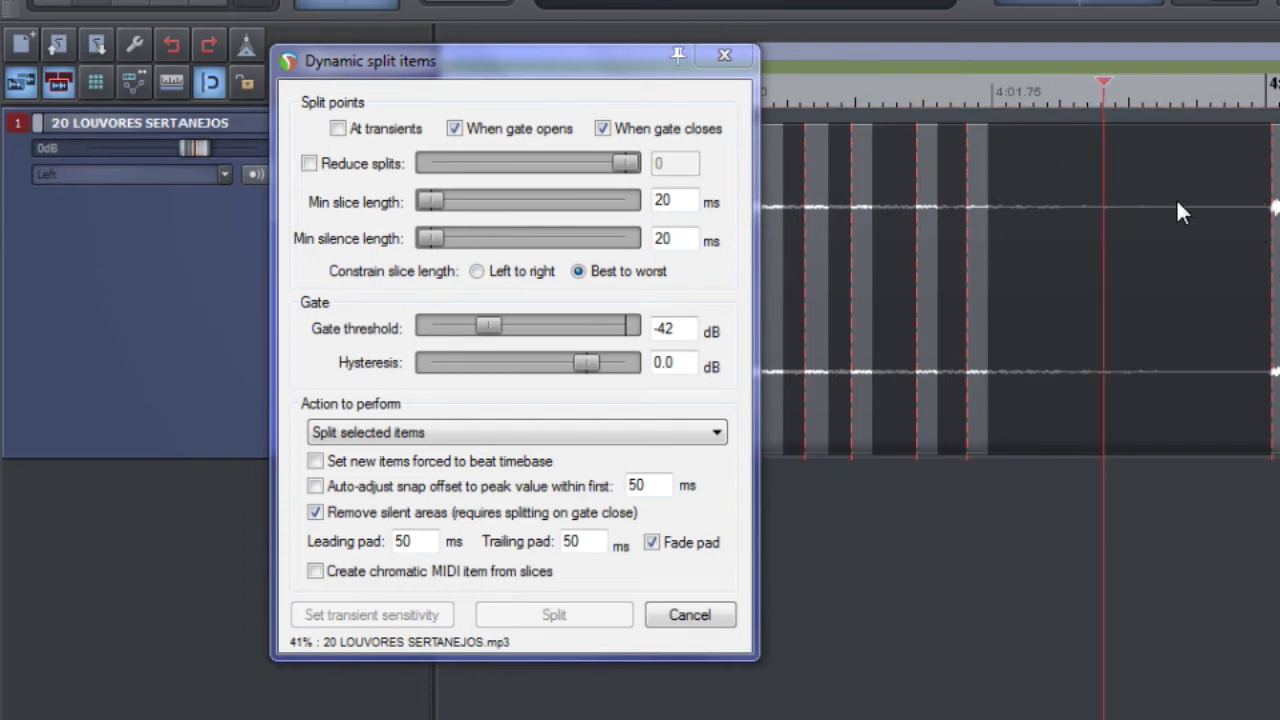
click(838, 212)
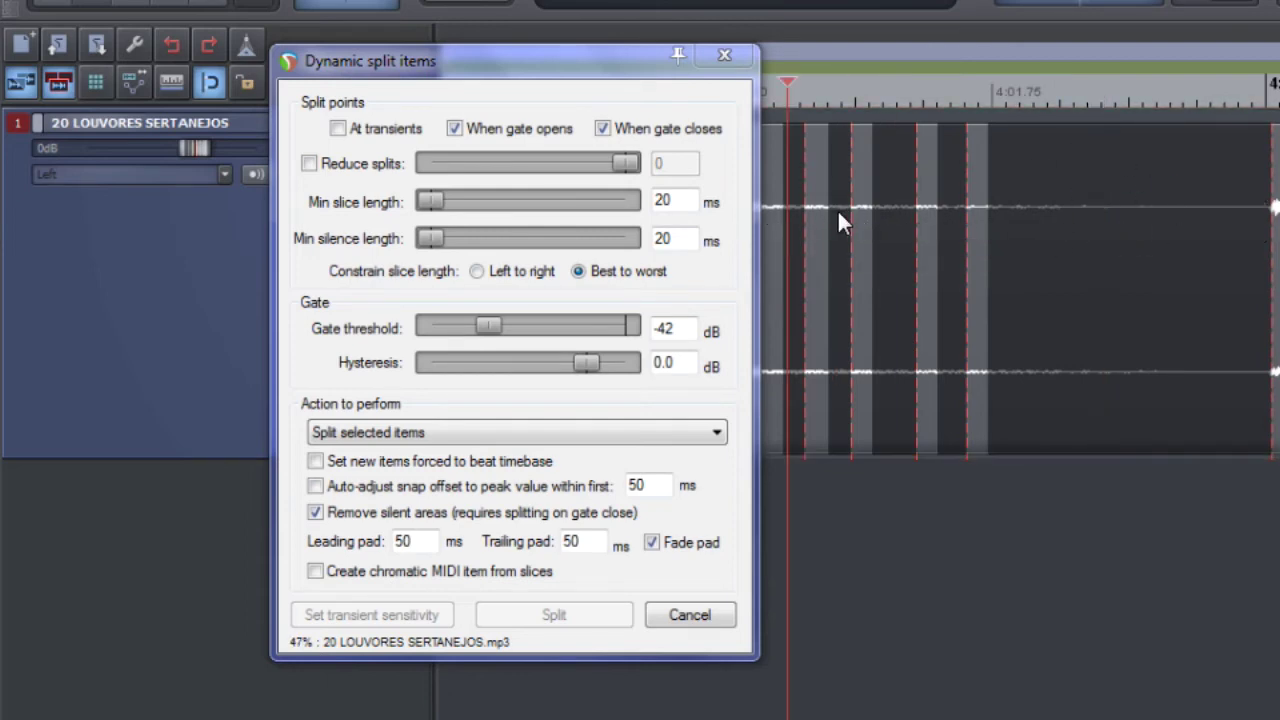
click(893, 209)
click(947, 224)
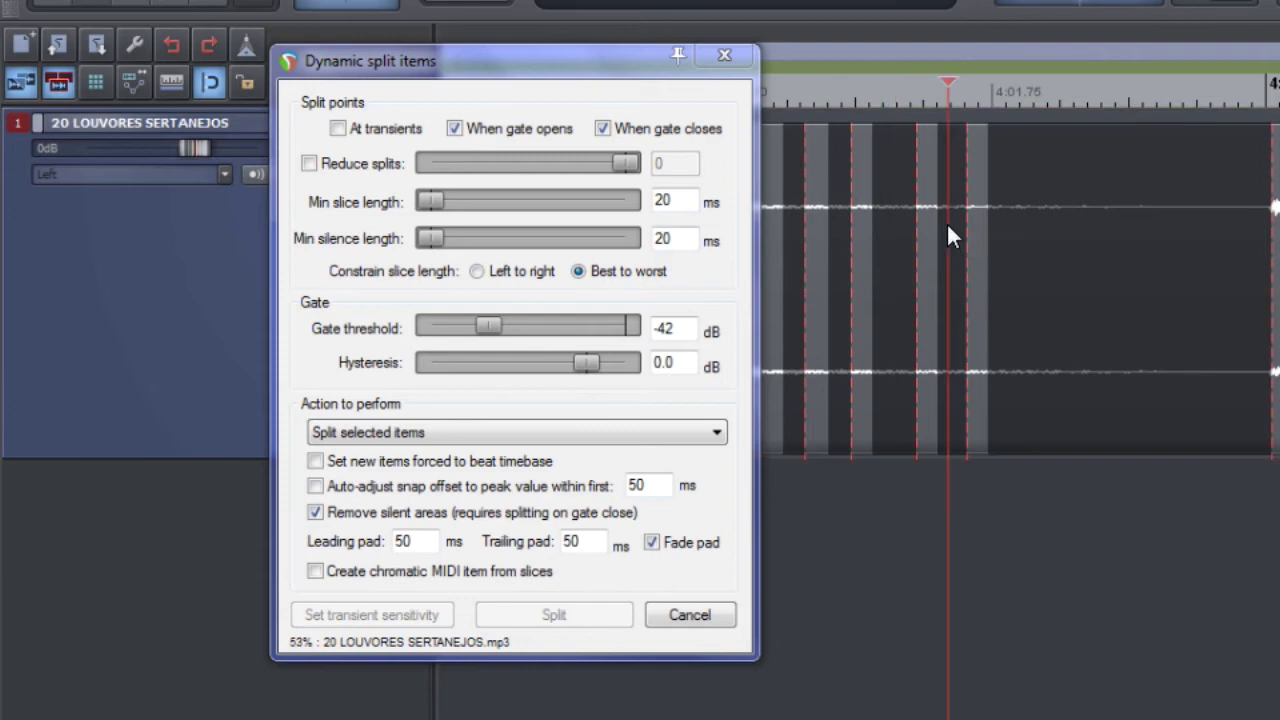
Set the hysteresis to -4 dB and check the slices around 4:01.75.
drag(590, 361, 579, 360)
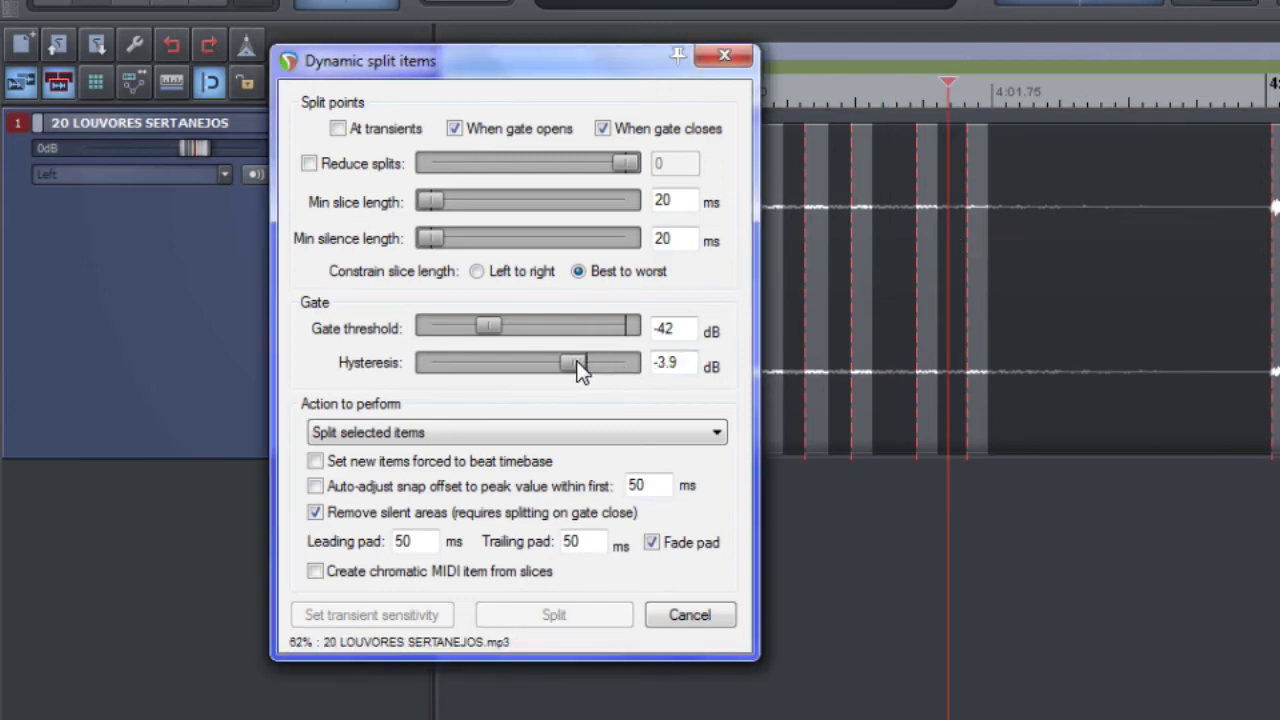
text(-4)
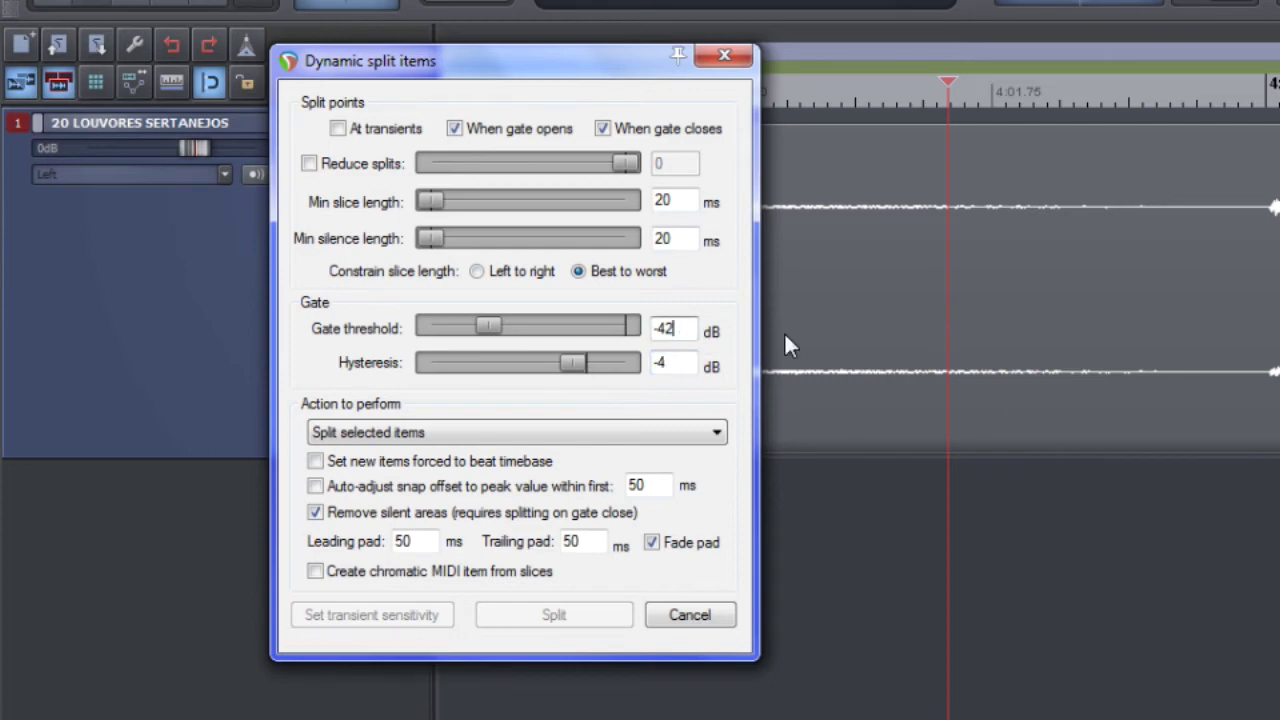
click(1125, 267)
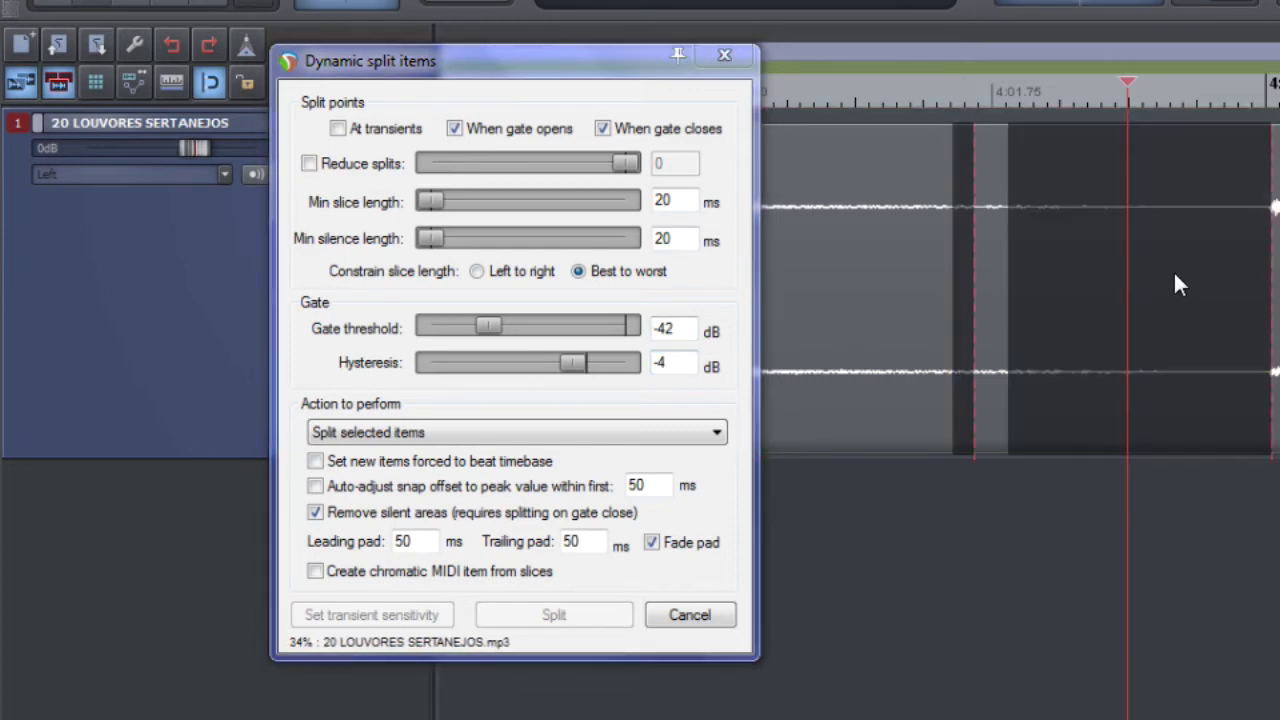
Set the hysteresis to -6 dB.
click(738, 363)
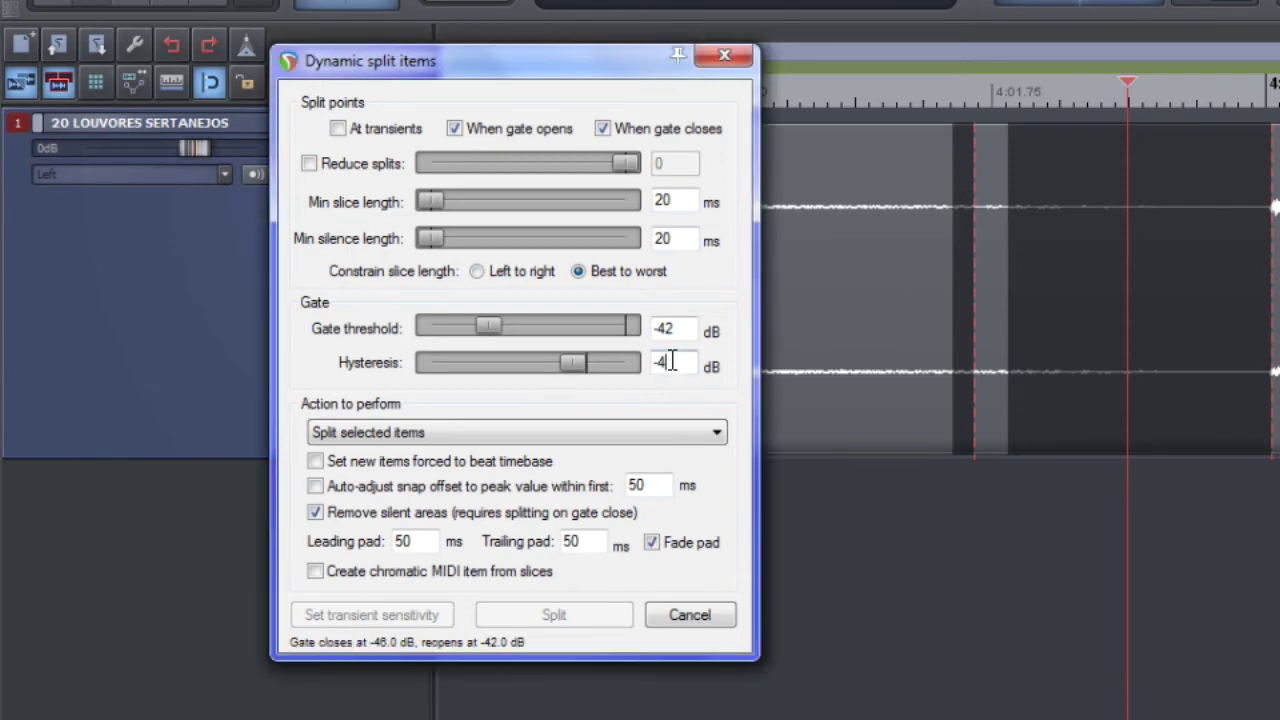
key(shift+Left)
text(1)
key(BackSpace)
text(6)
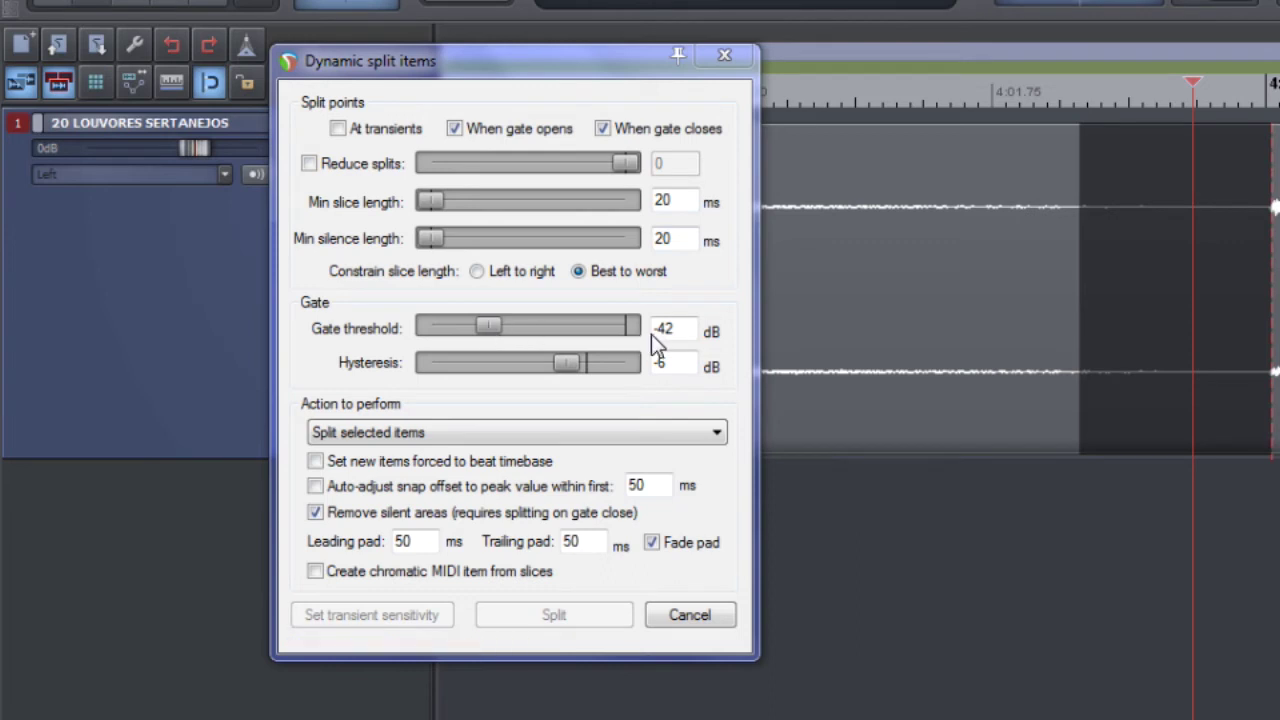
Set the gate threshold to -43 dB, leaving the hysteresis at -6 dB.
drag(686, 329, 525, 328)
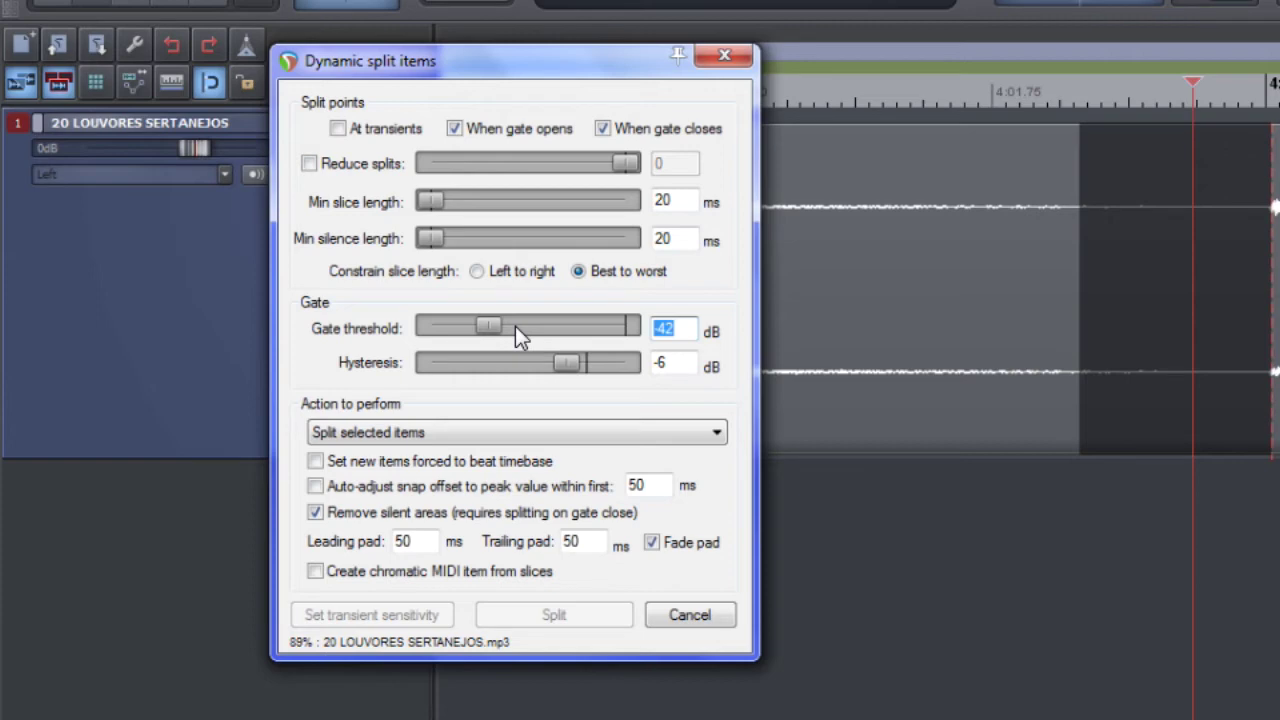
text(-43)
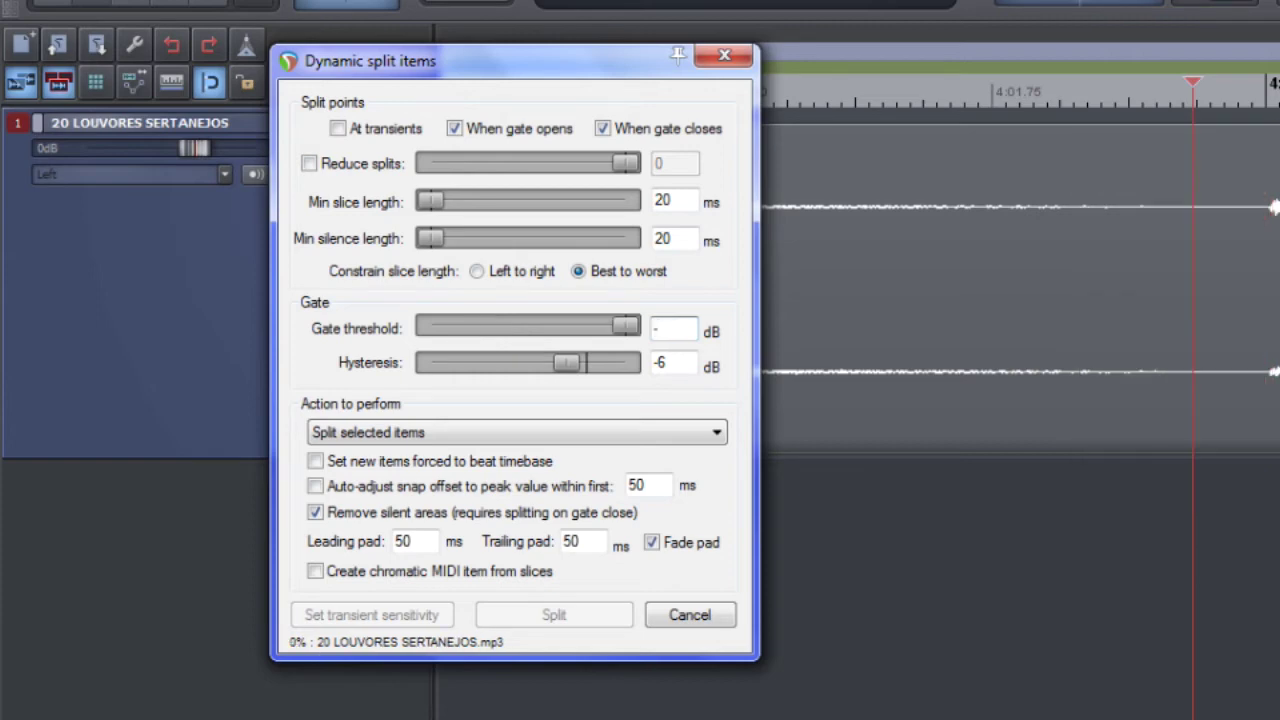
click(668, 363)
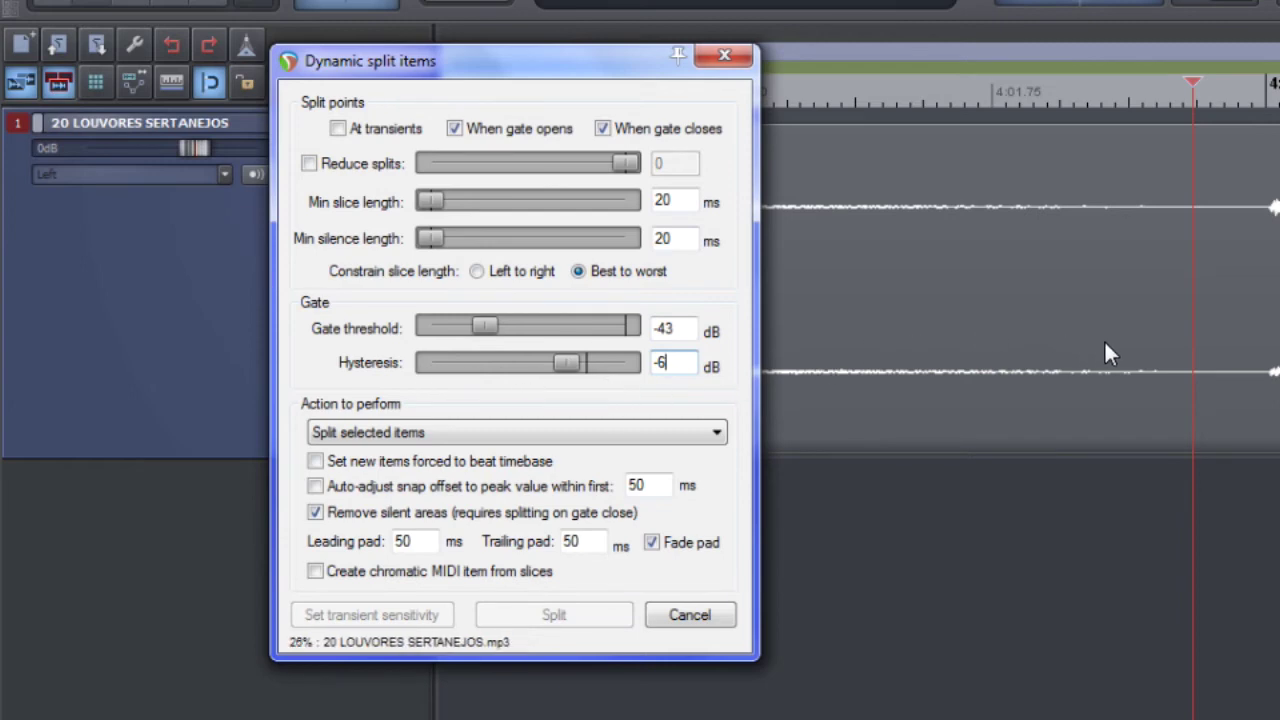
click(1109, 256)
Examine where the sound ends and the silent area begins between 4:01.75 and 4:01.875.
scroll(1130, 242, up, 3)
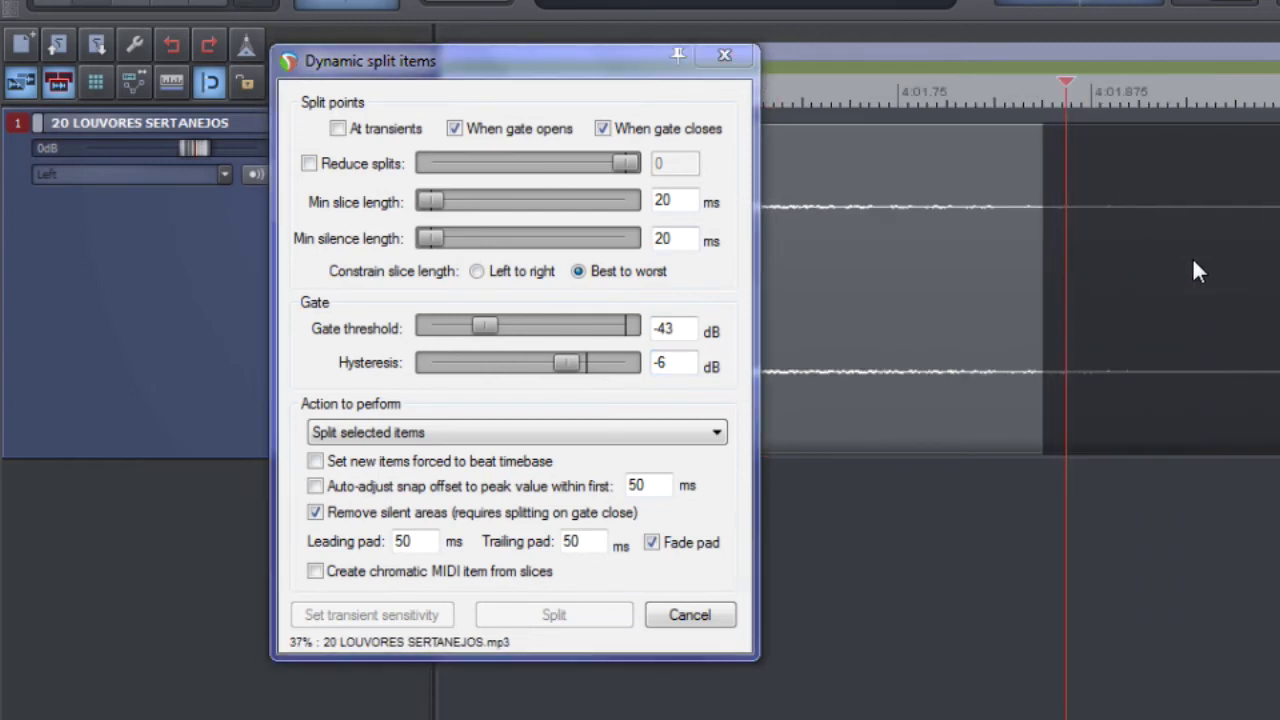
click(1022, 216)
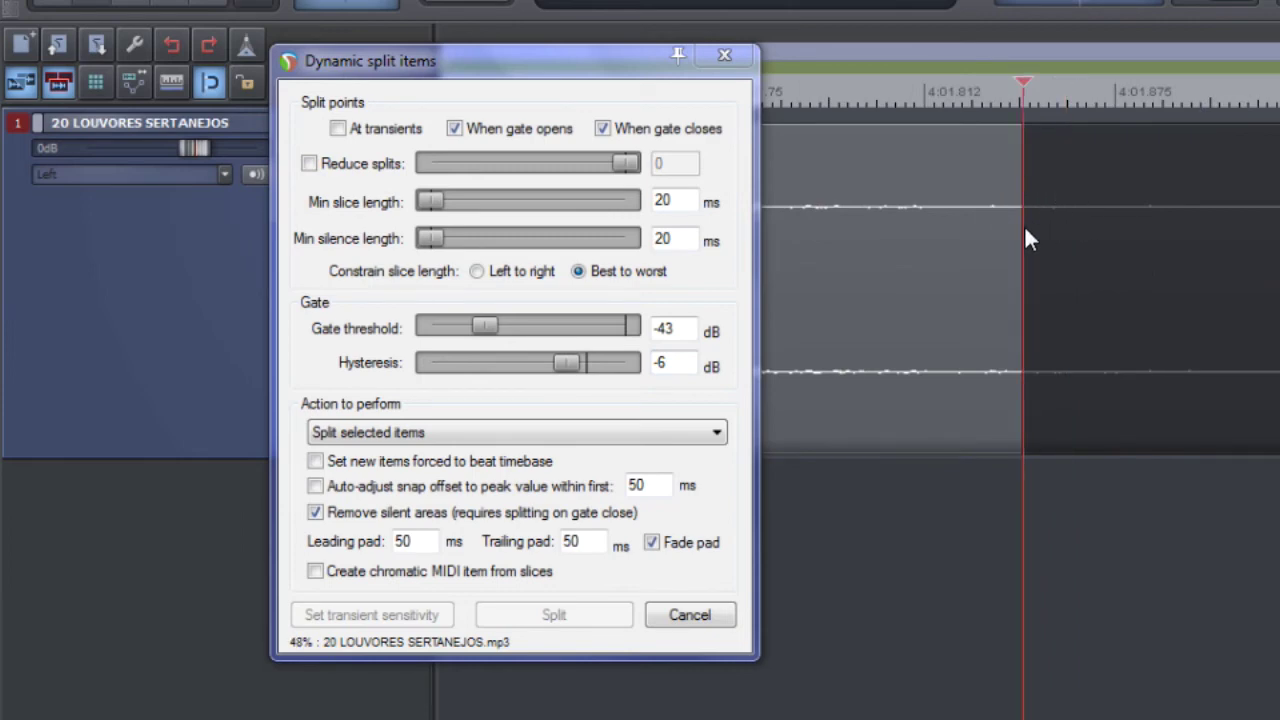
scroll(1062, 228, up, 2)
scroll(1072, 240, down, 1)
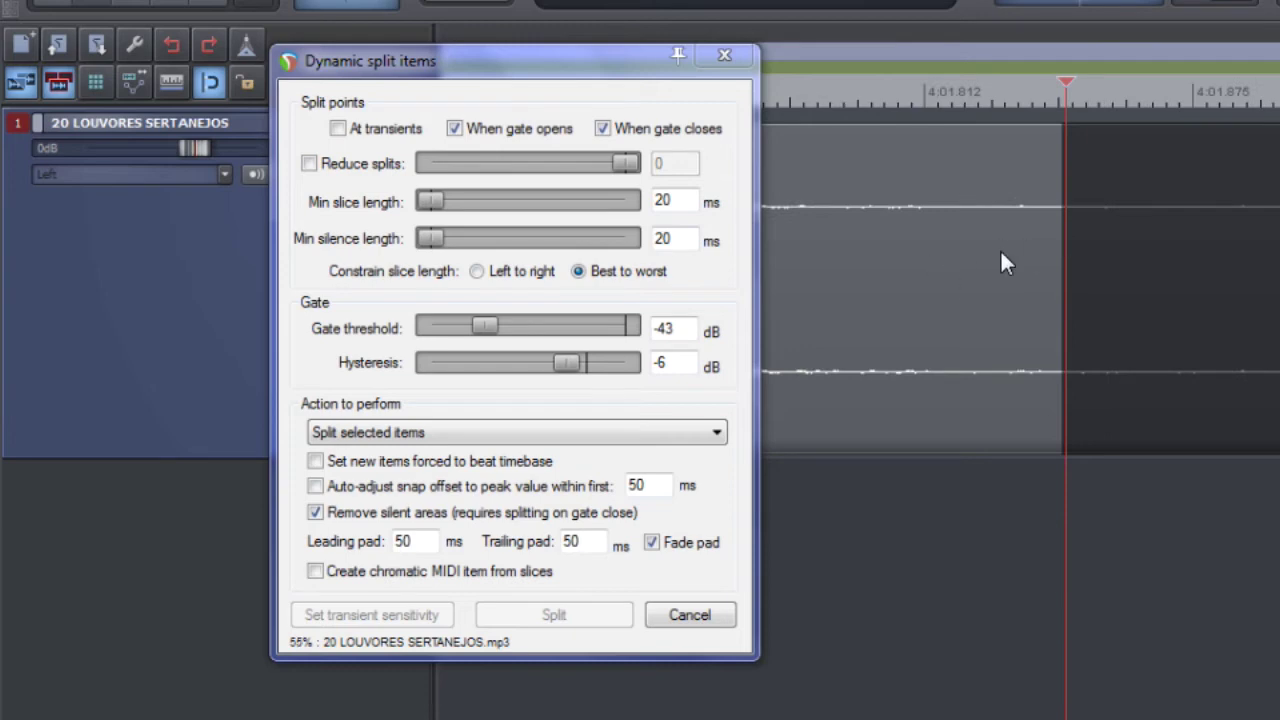
scroll(1040, 252, down, 2)
click(1177, 257)
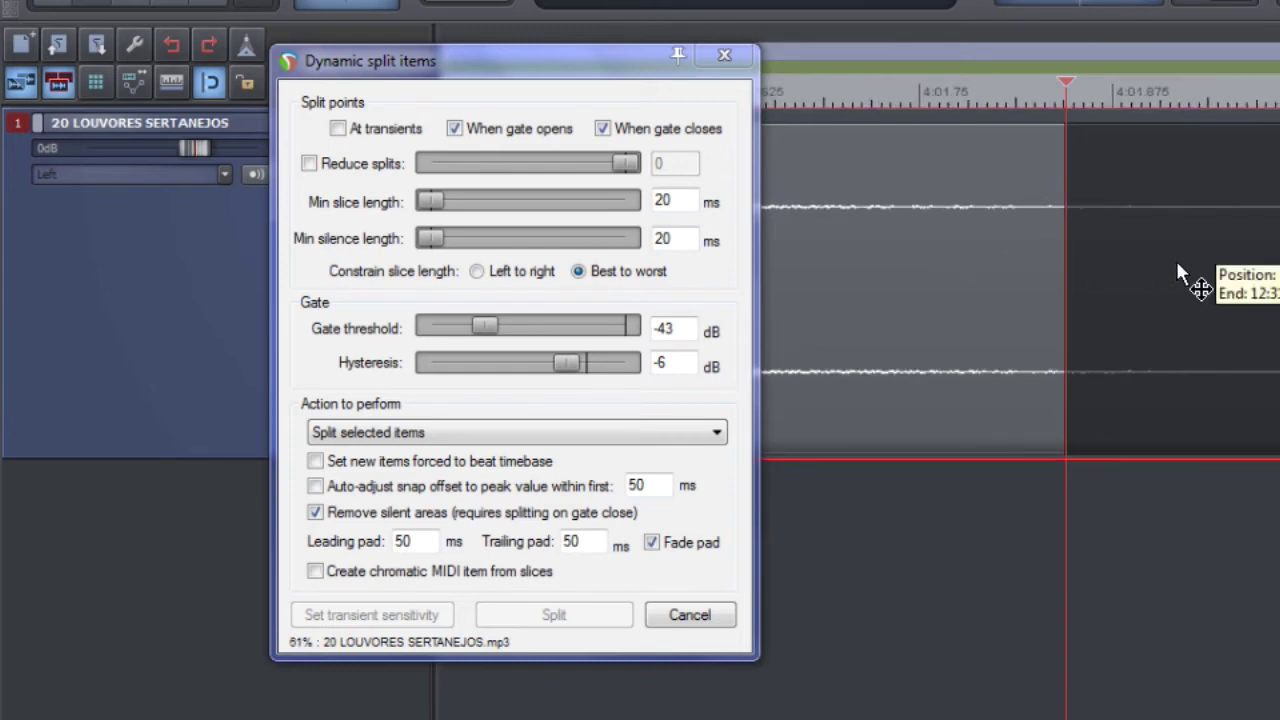
click(1243, 232)
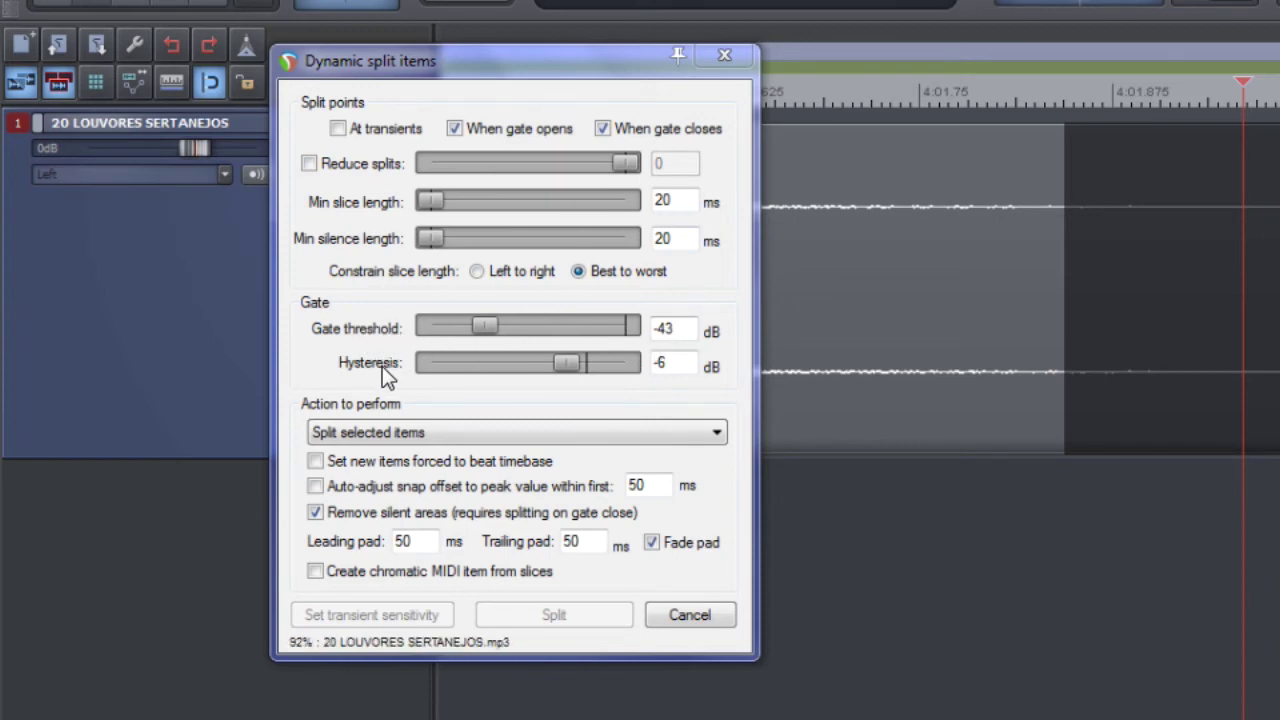
Check the hysteresis and gate threshold against the silent areas between songs near 4:02 and 7:47.
drag(671, 363, 542, 356)
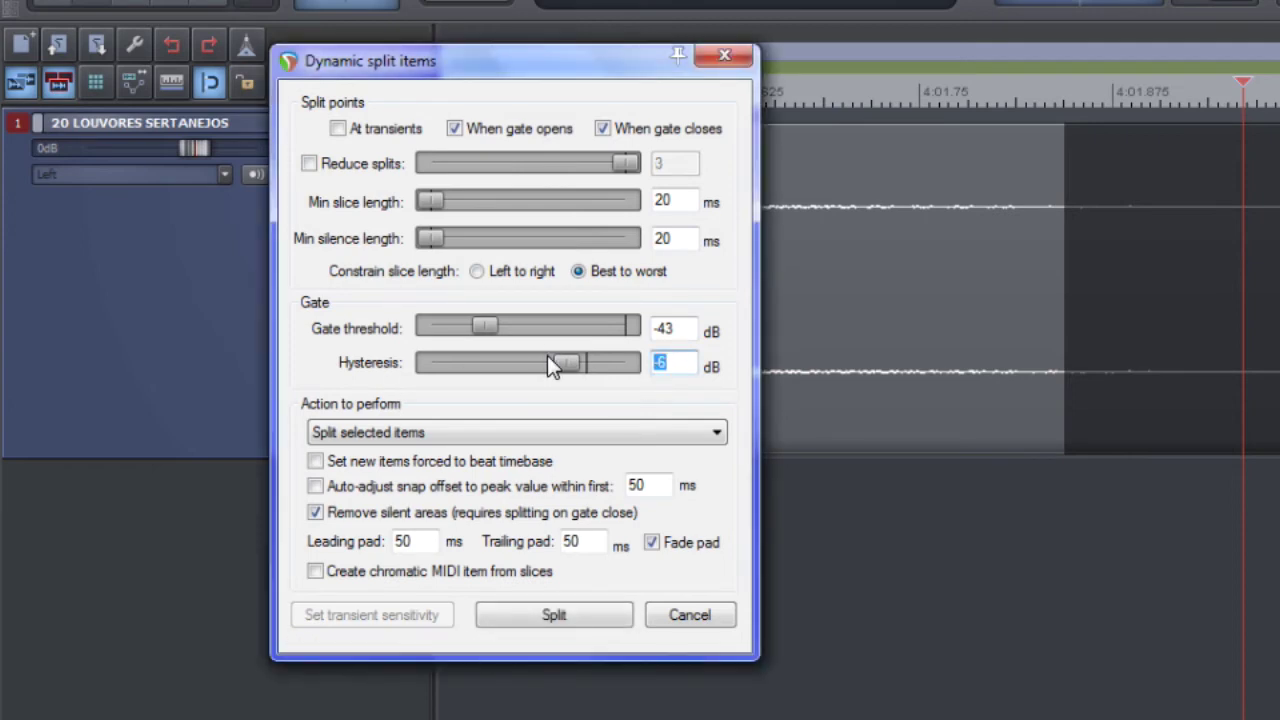
click(681, 331)
scroll(1197, 235, down, 5)
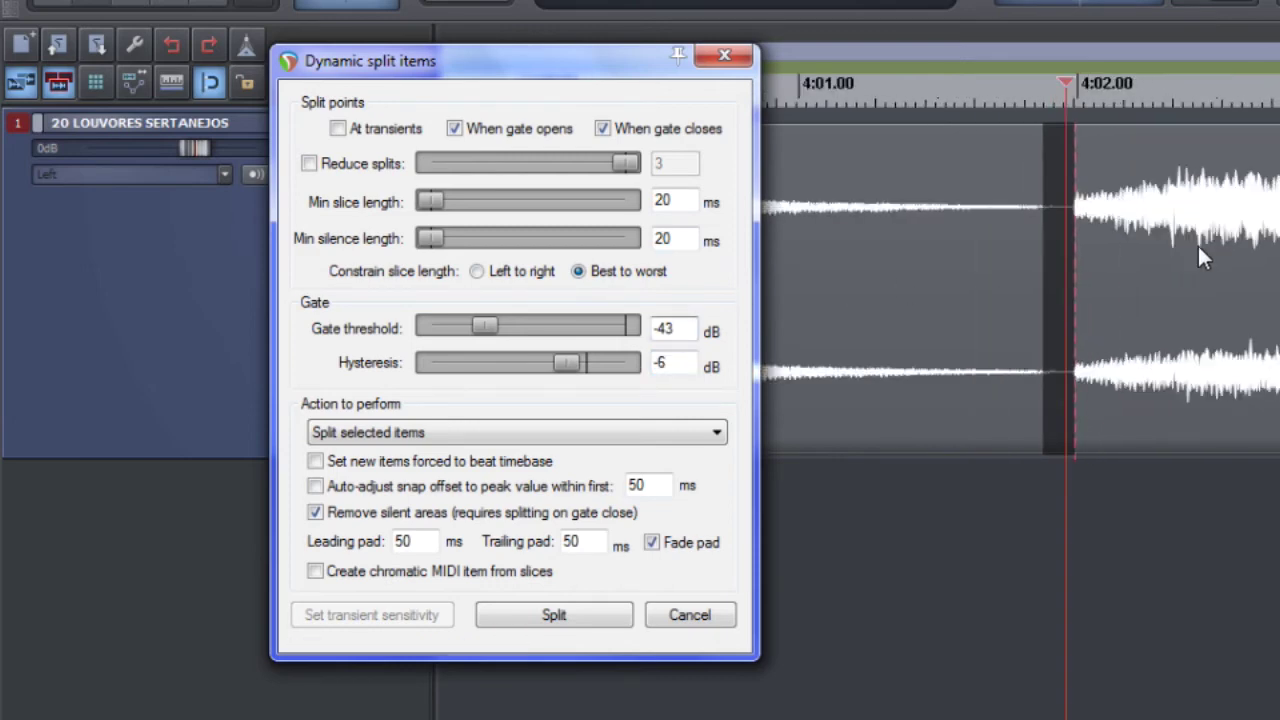
scroll(1080, 238, down, 8)
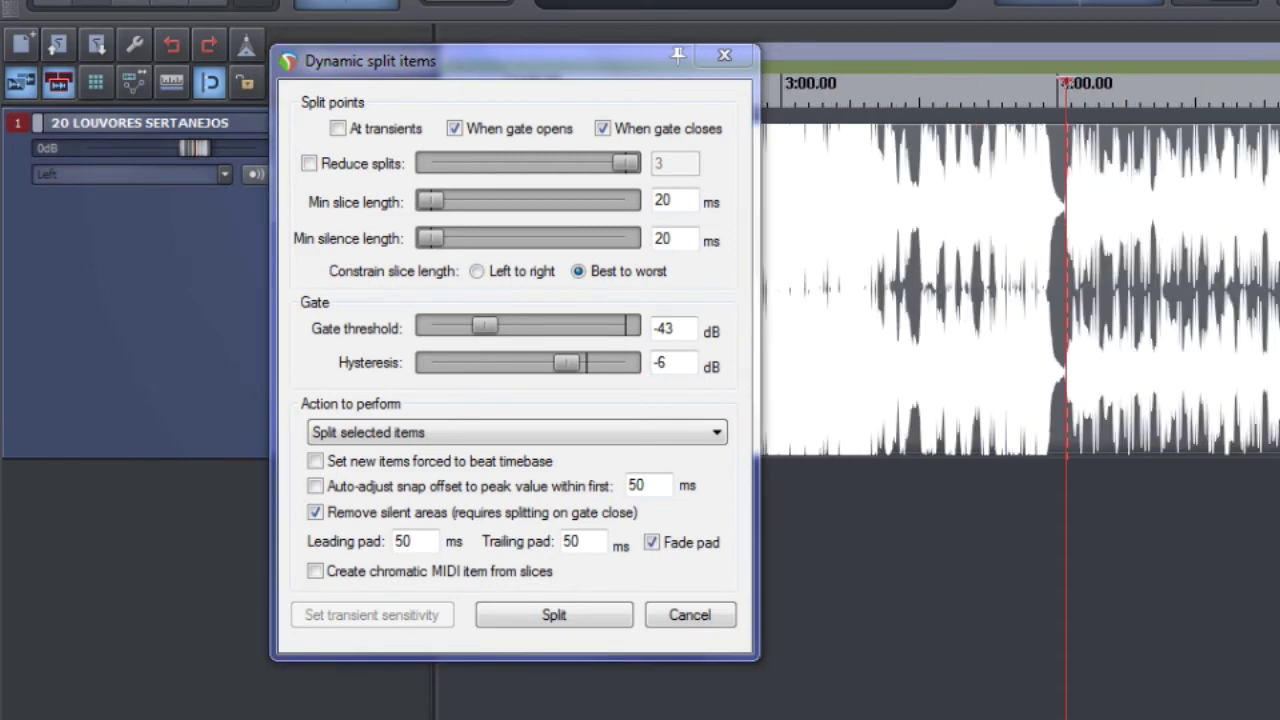
scroll(1118, 235, up, 8)
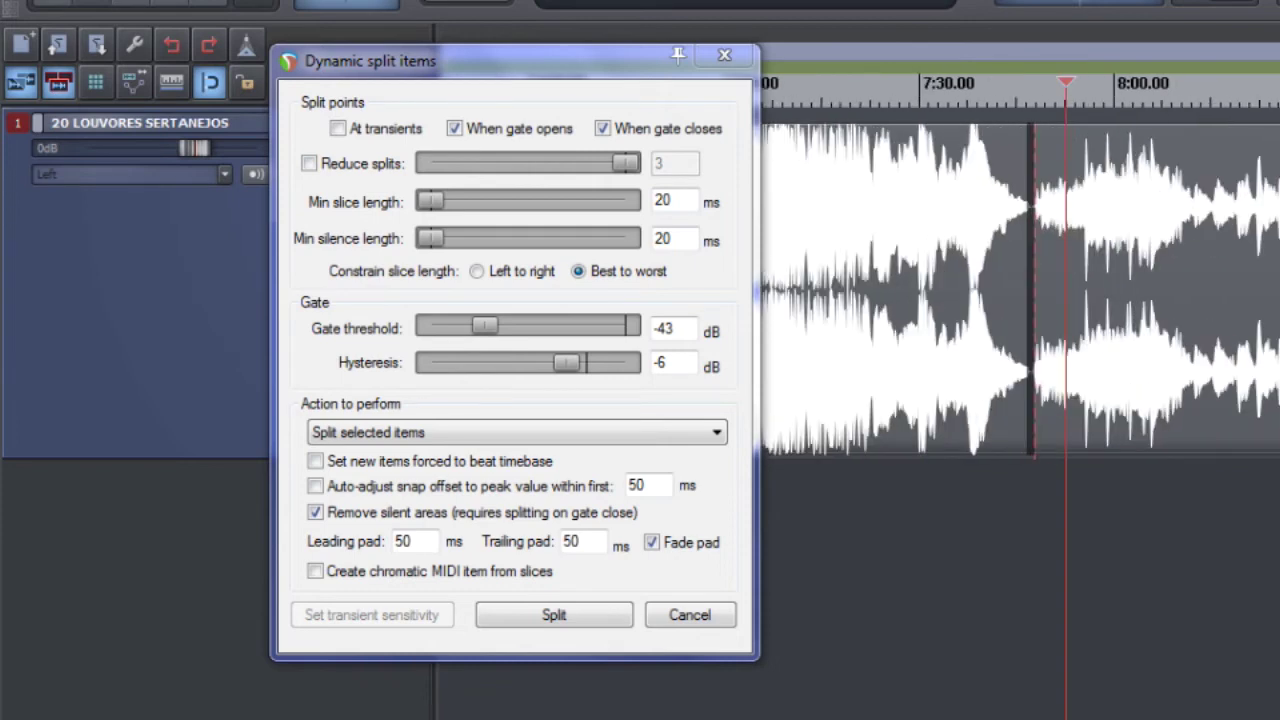
scroll(950, 222, up, 6)
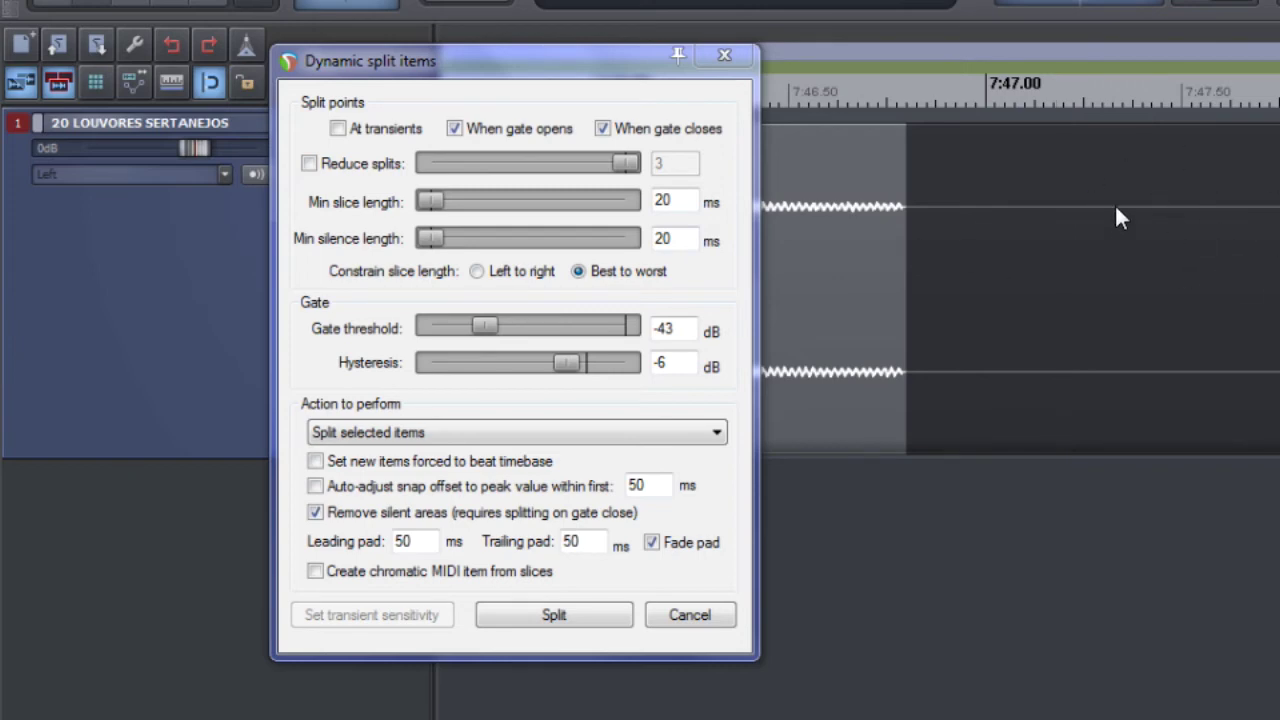
click(966, 244)
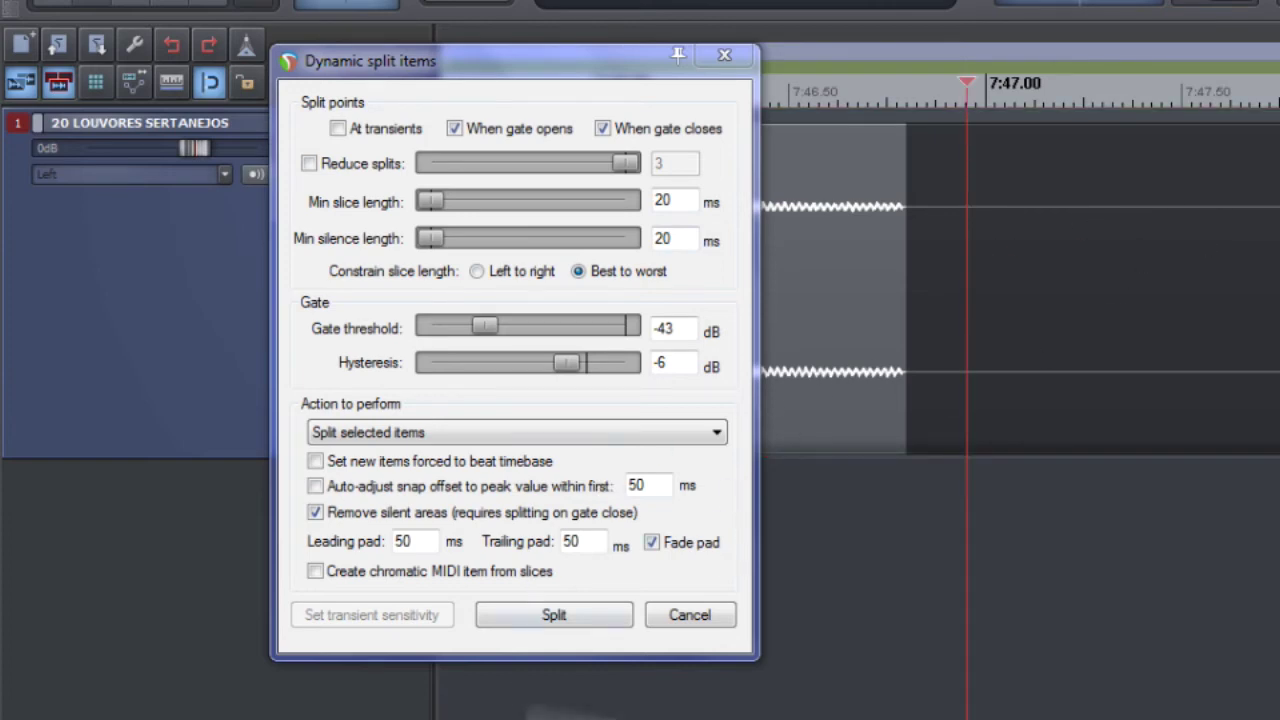
Switch to the Notepad parameter notes, read the Action to perform section, and return to the Dynamic split dialog.
click(560, 718)
scroll(939, 398, down, 1)
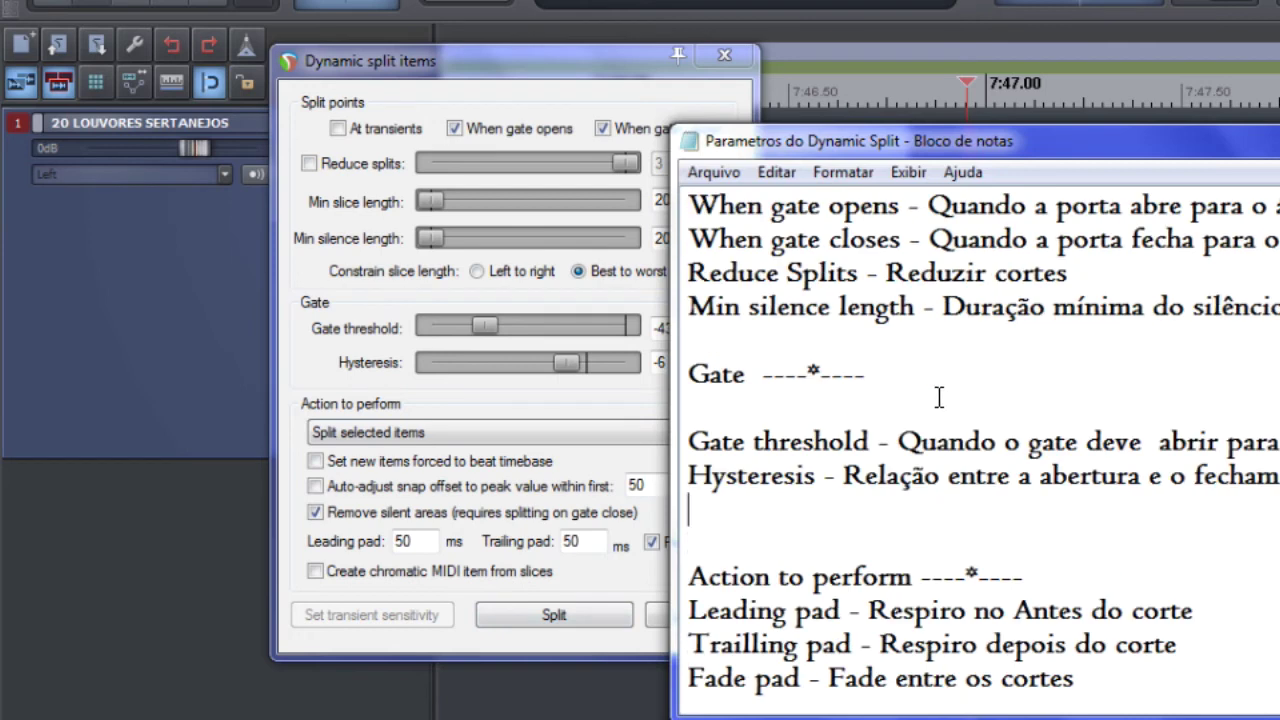
click(768, 577)
click(337, 415)
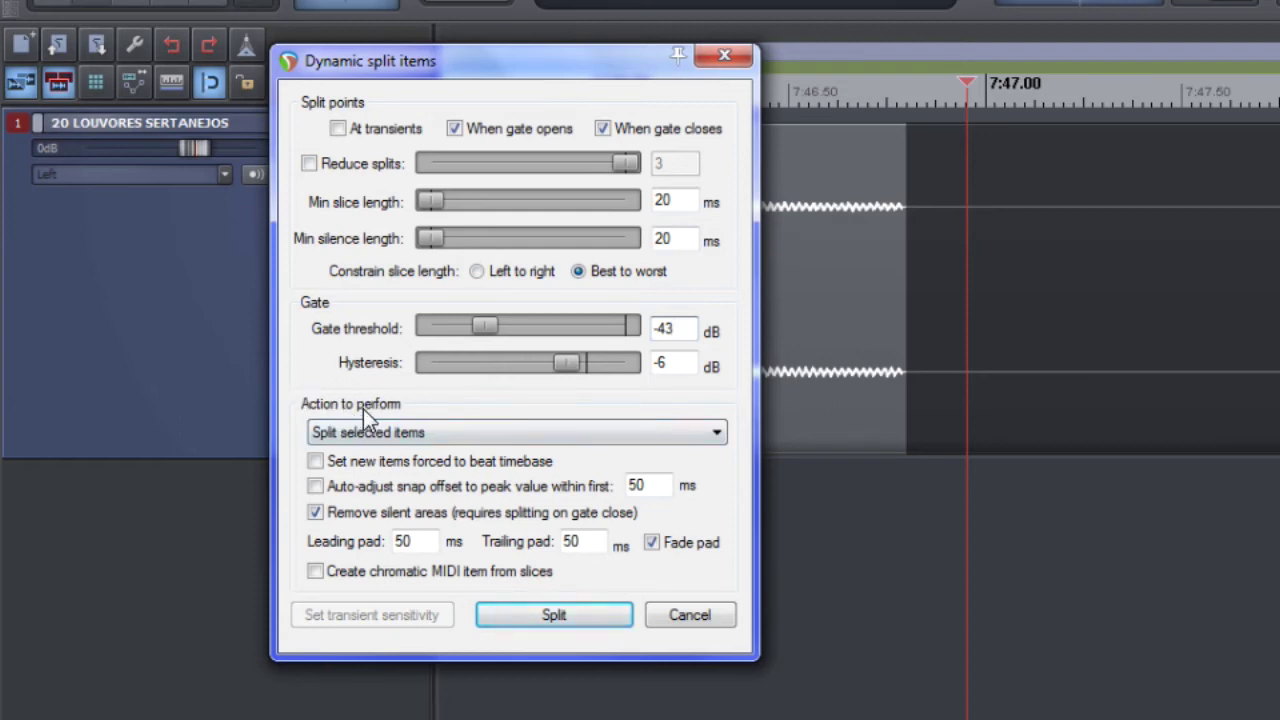
Review the available split actions and keep Split selected items as the action to perform.
click(380, 434)
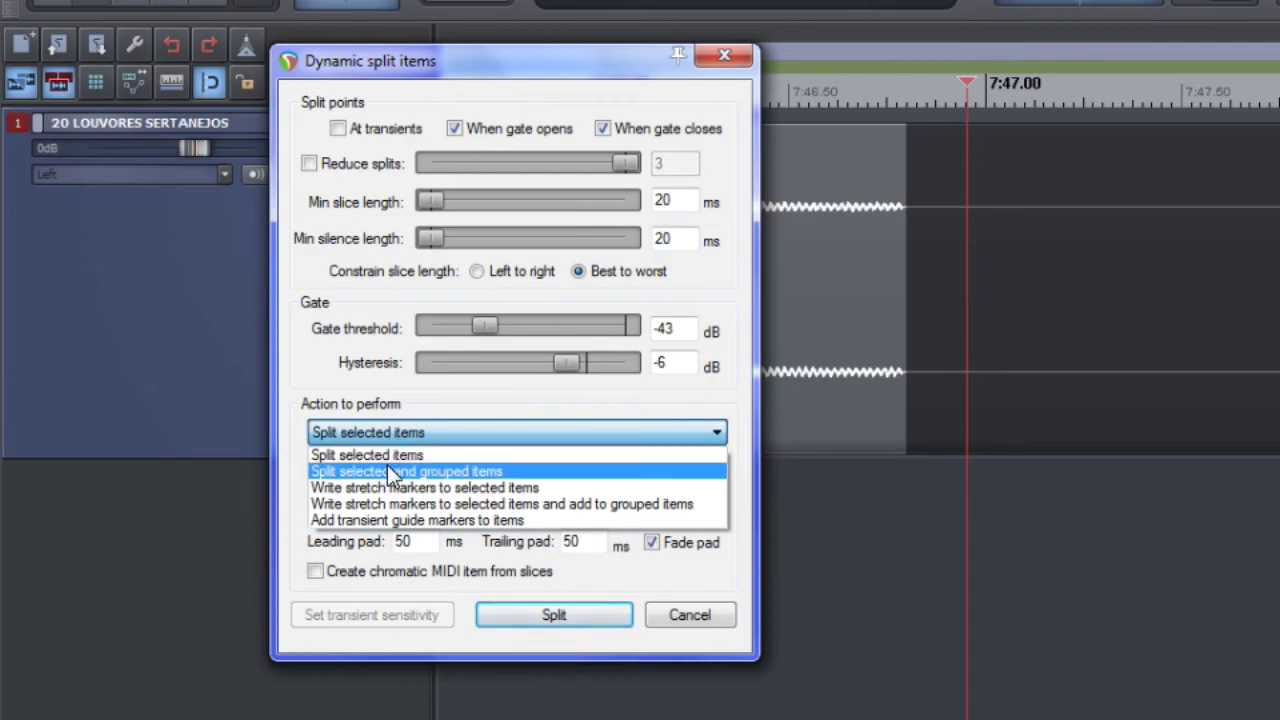
click(425, 458)
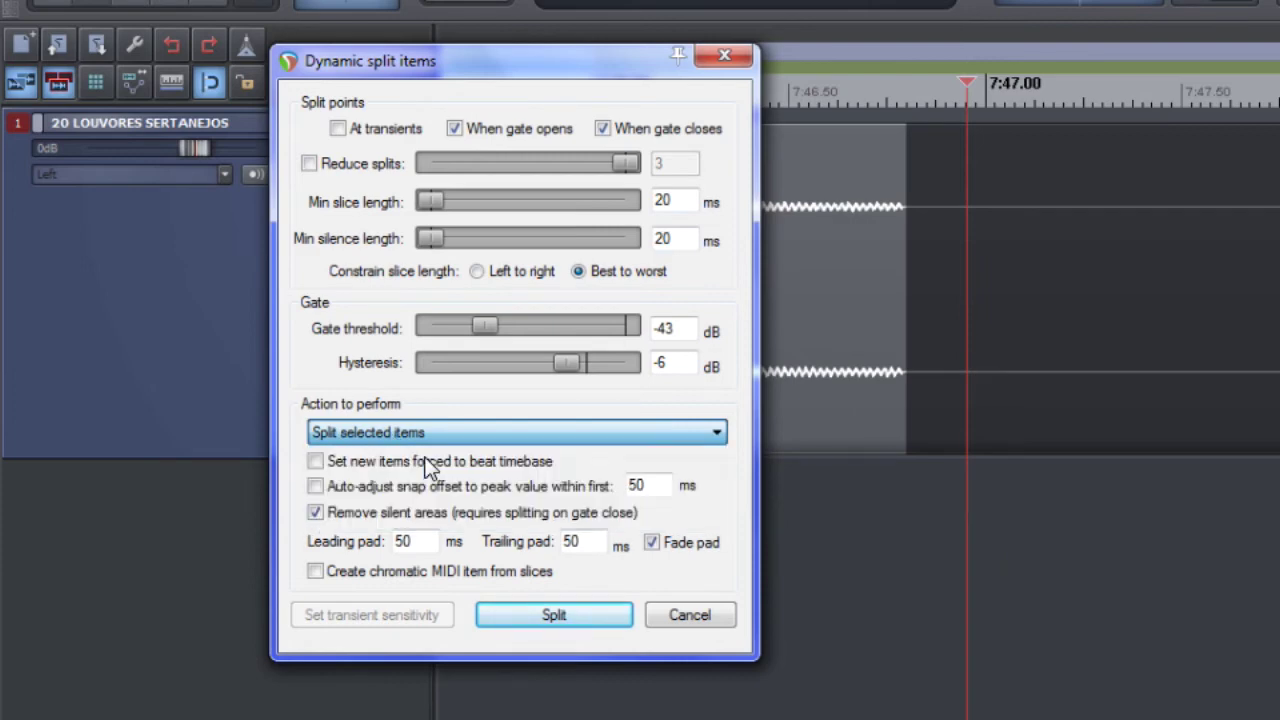
click(957, 283)
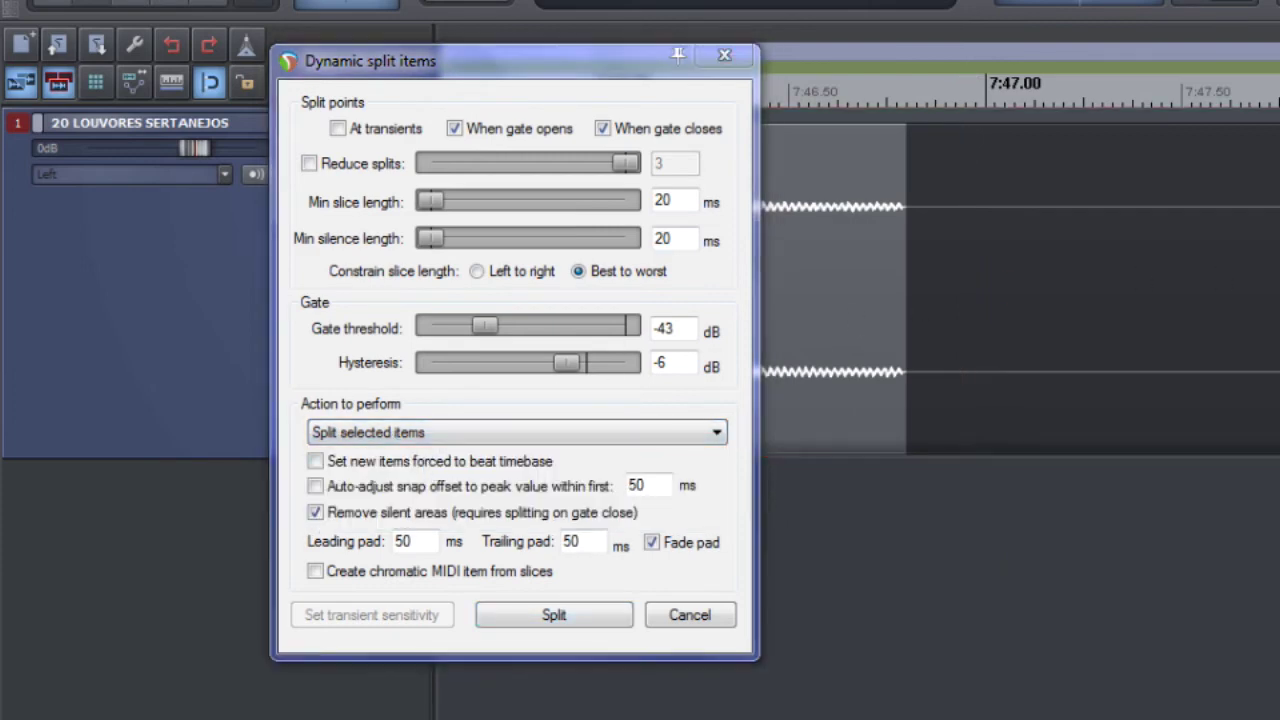
click(1037, 220)
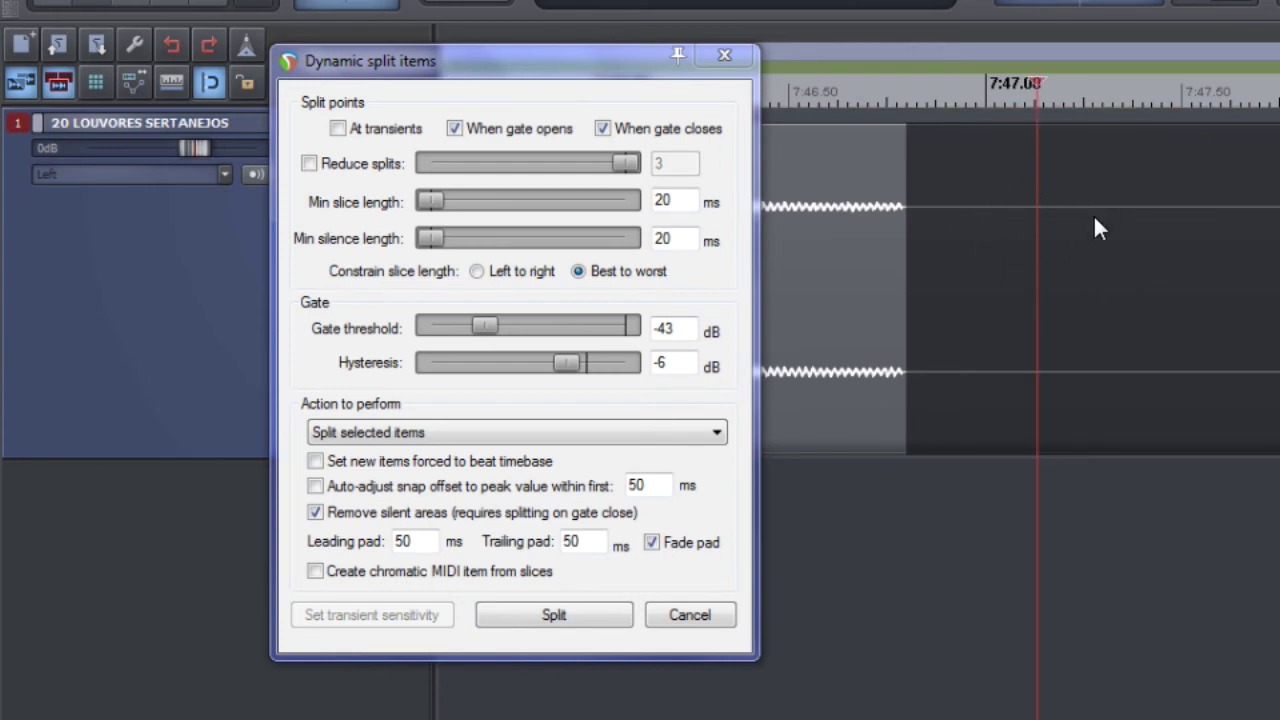
click(387, 433)
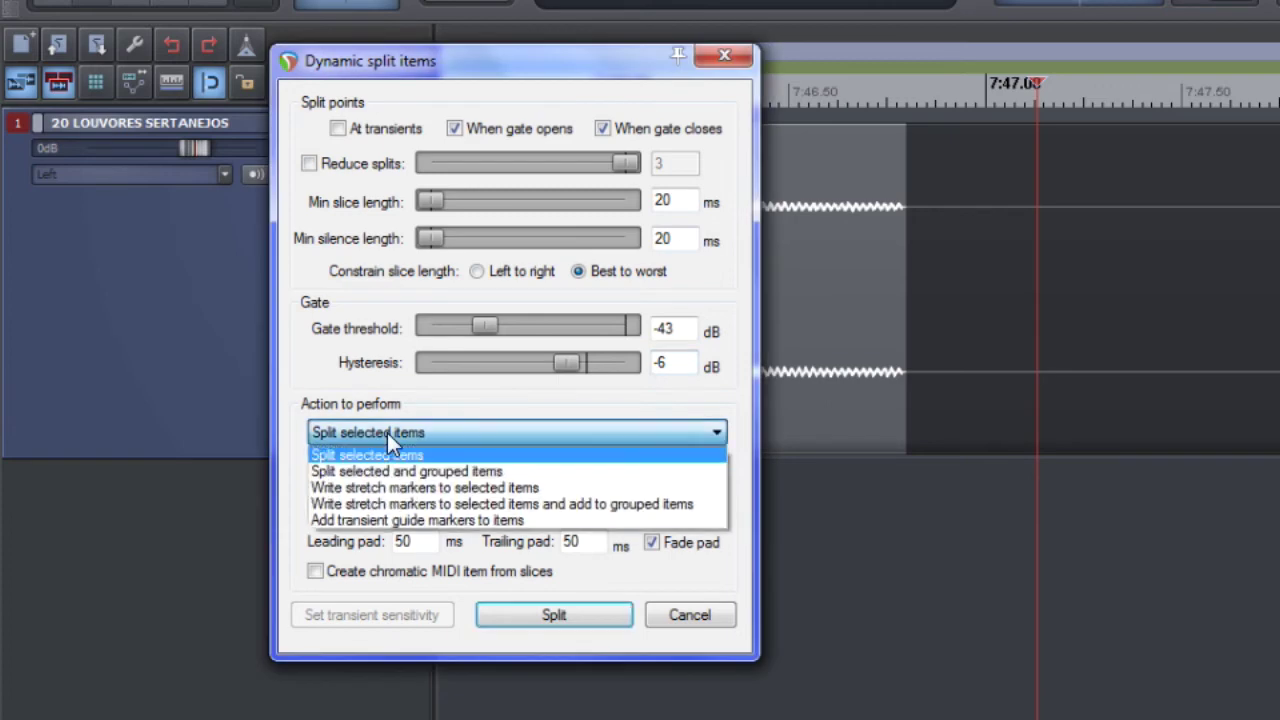
click(390, 433)
click(333, 438)
click(403, 457)
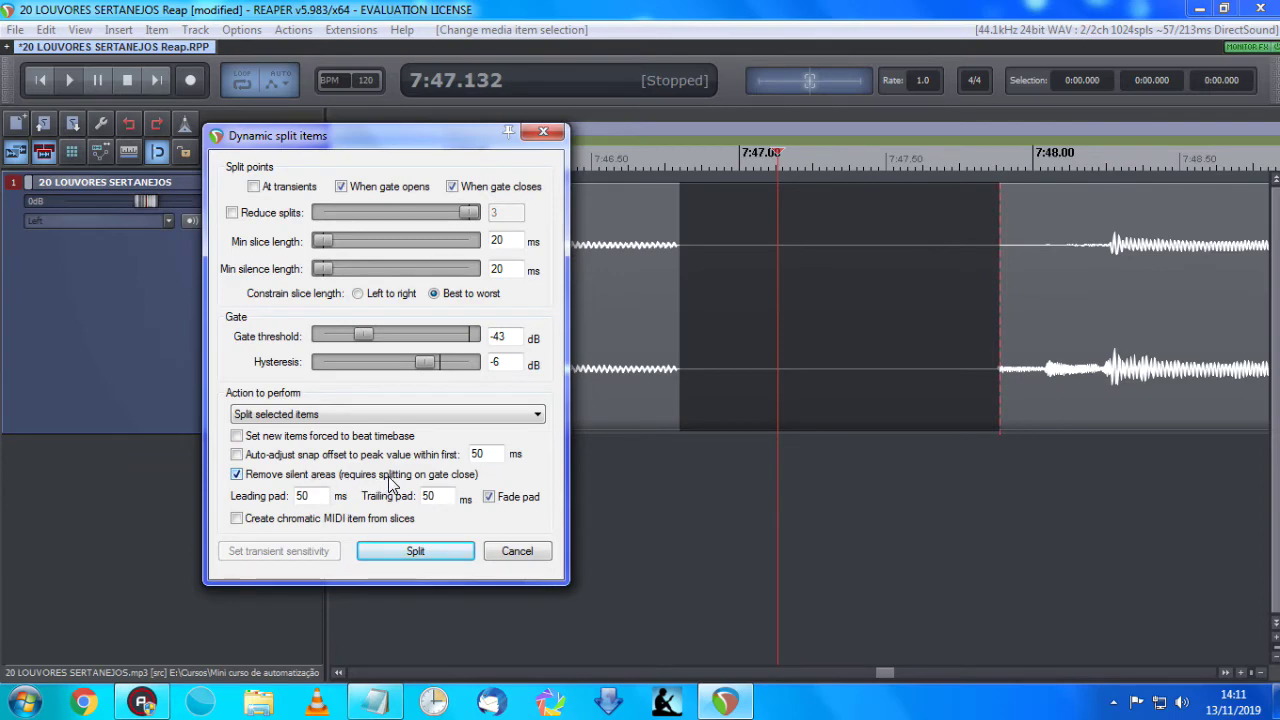
Turn off Remove silent areas to compare the split points around the 7:47 silence, and turn it back on.
click(237, 474)
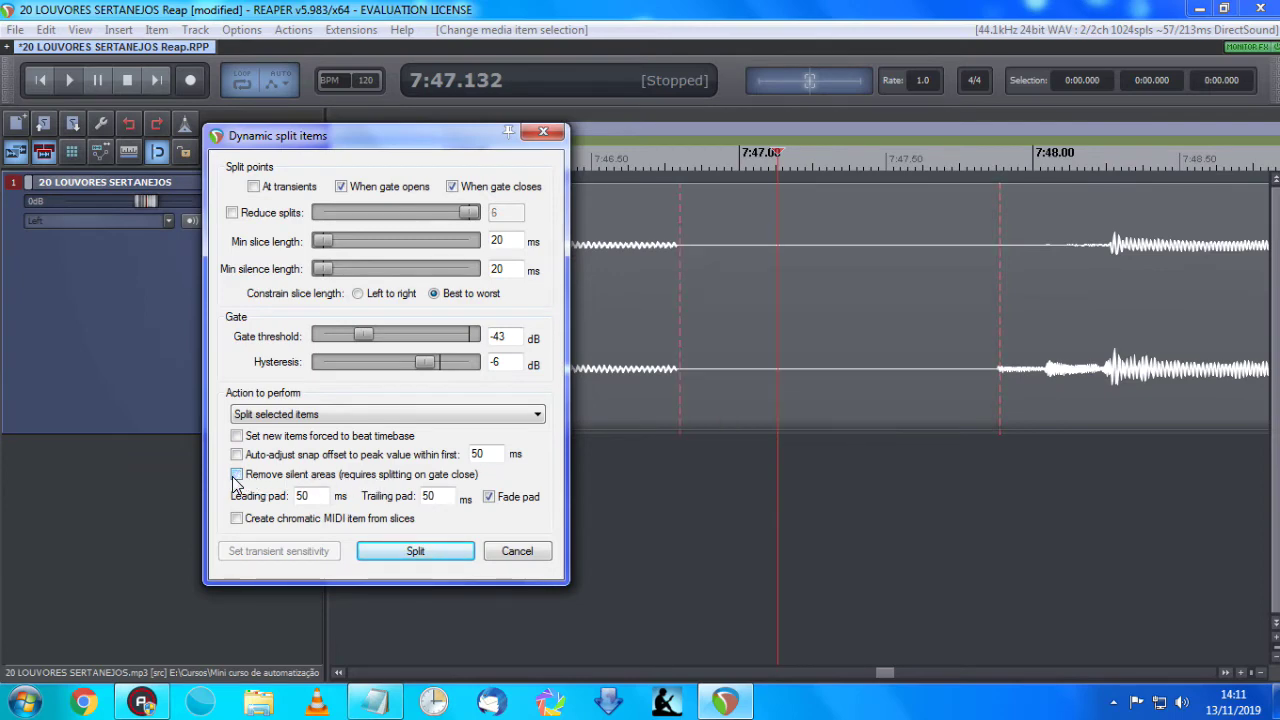
click(676, 222)
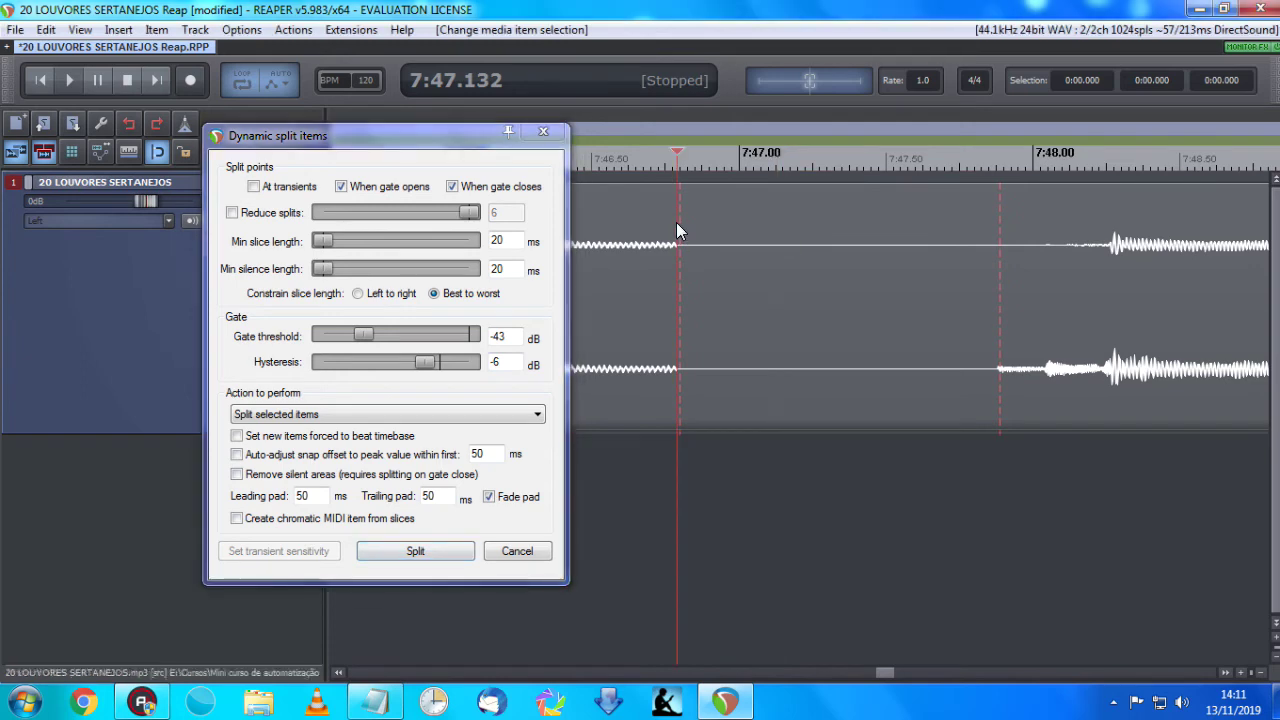
click(1000, 256)
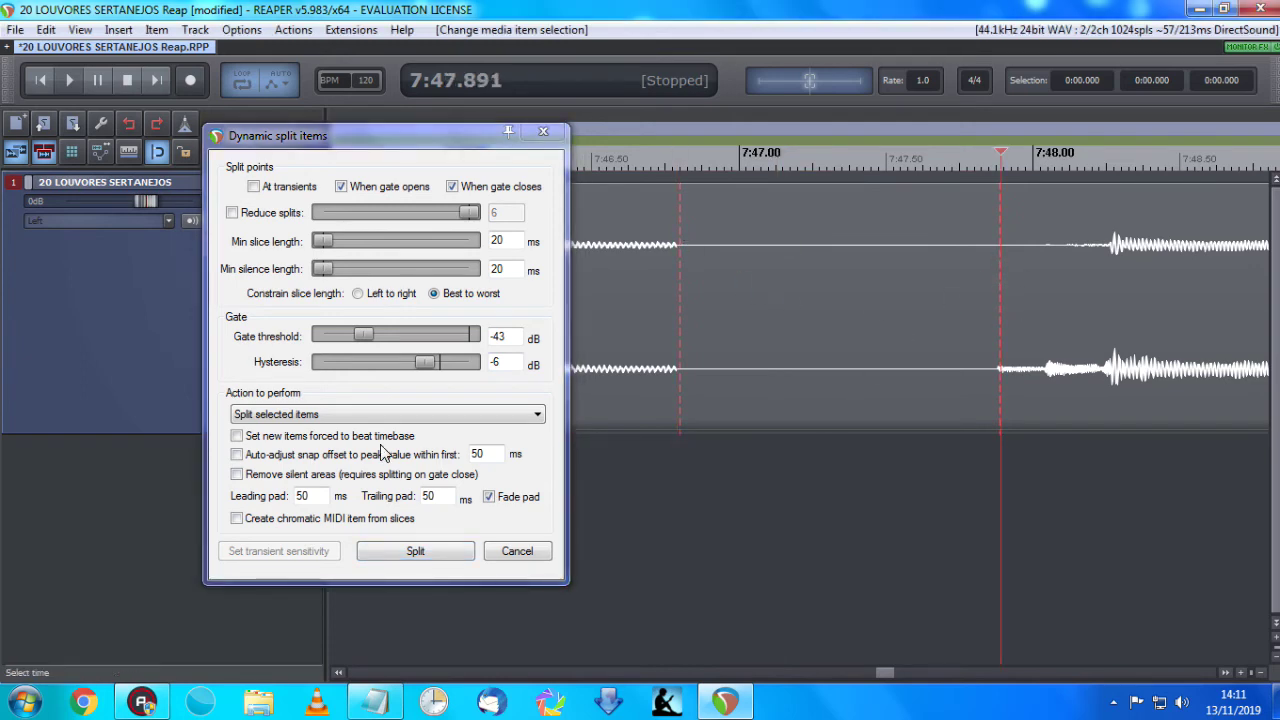
click(284, 476)
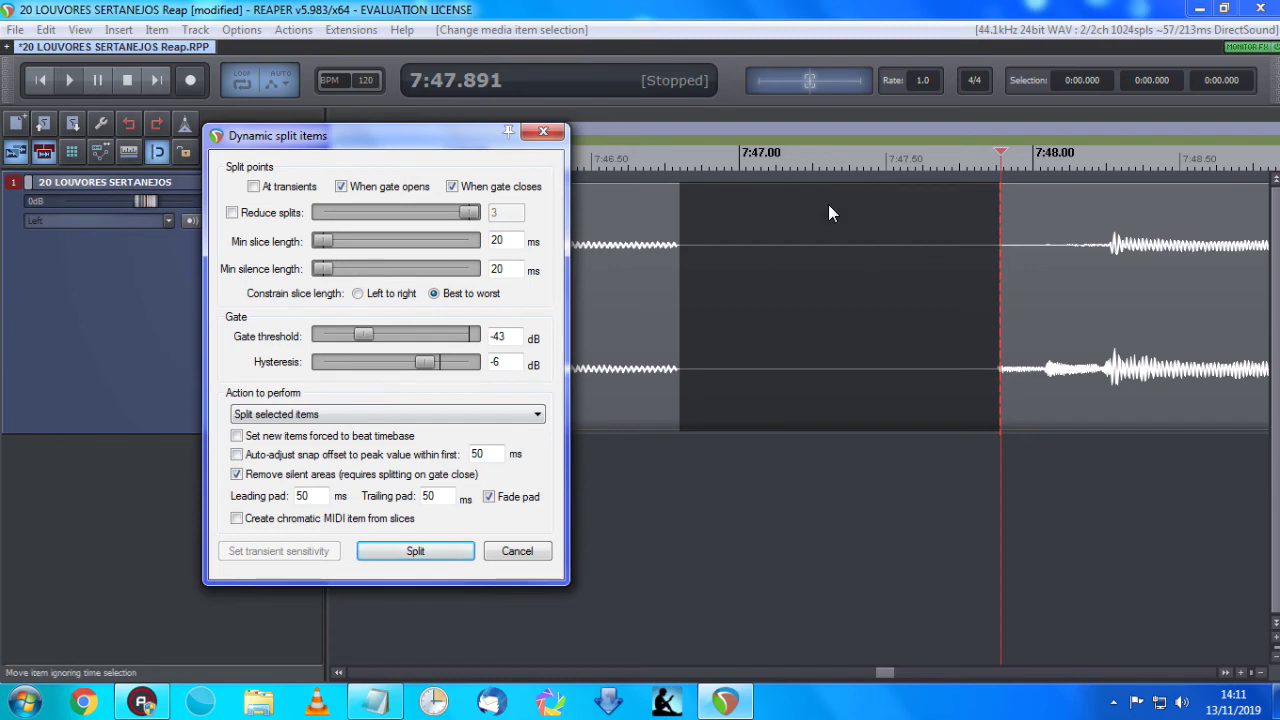
click(853, 266)
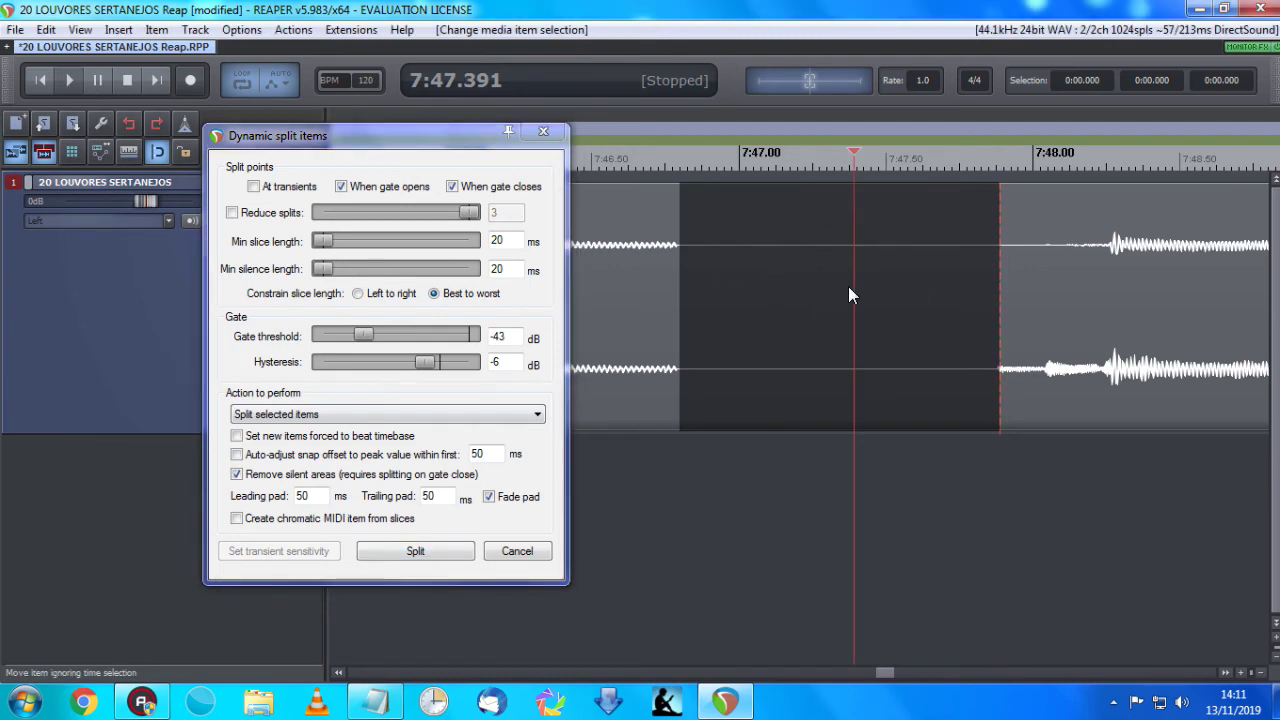
click(772, 263)
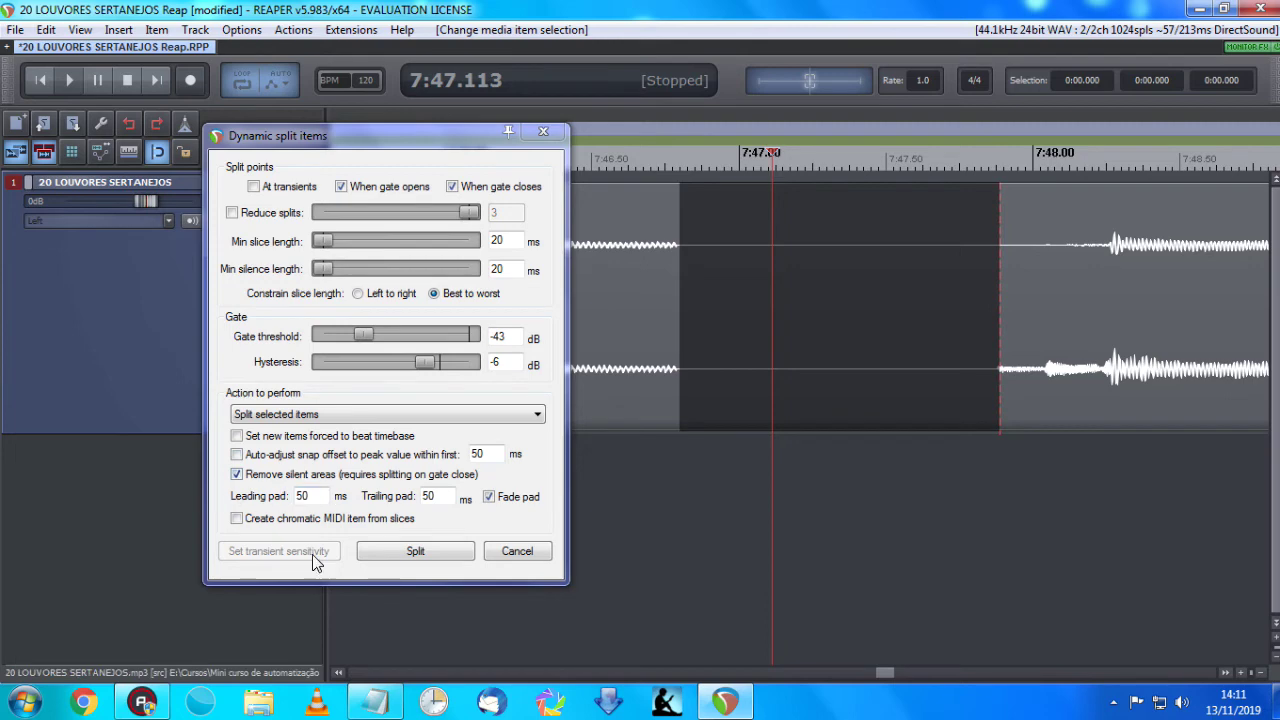
Switch to the Notepad notes, review the pad and fade entries, and move the window clear of the Dynamic split dialog.
key(alt+Tab)
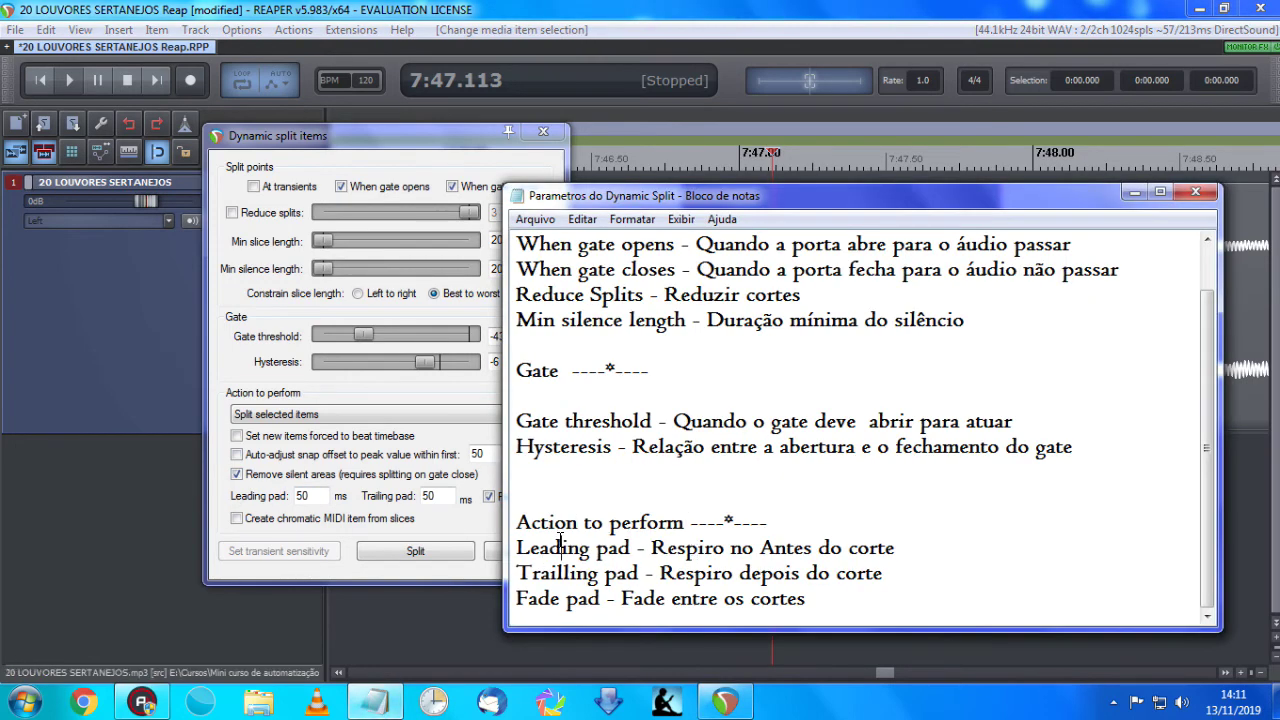
click(532, 602)
click(580, 608)
drag(638, 200, 727, 210)
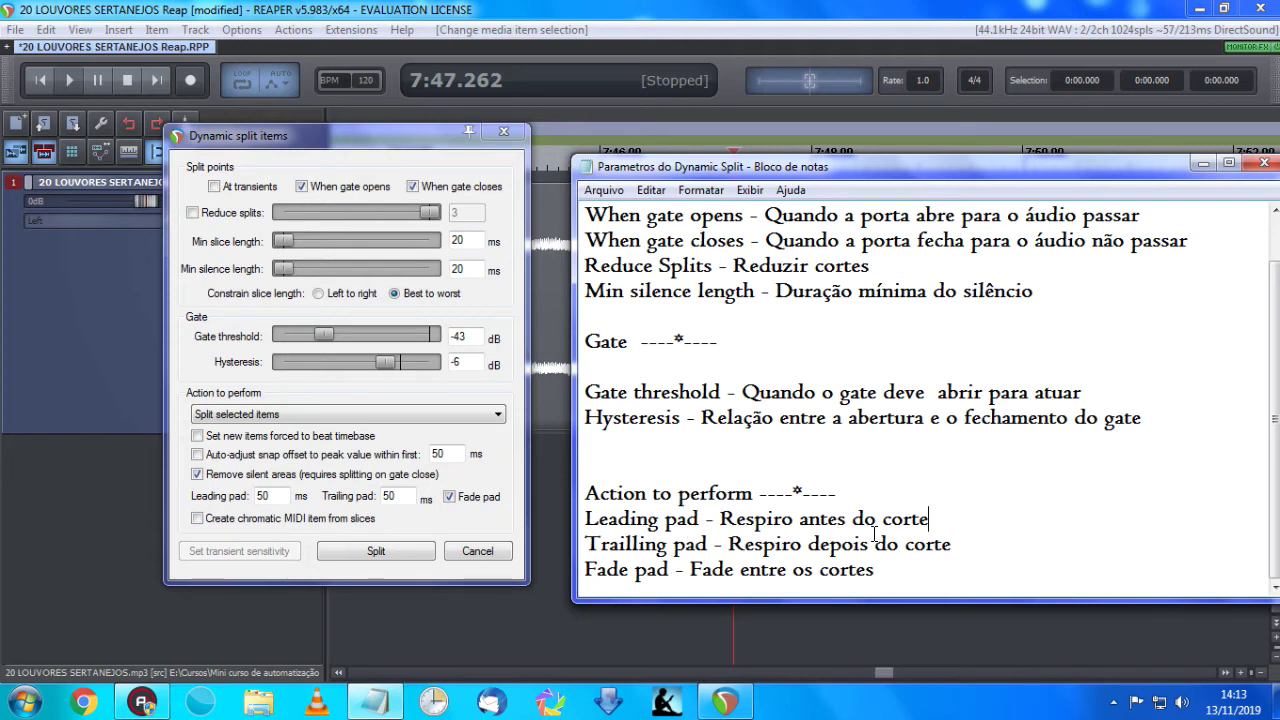
Put the Notepad notes away and set the Dynamic split trailing pad to 0 ms.
drag(856, 168, 800, 170)
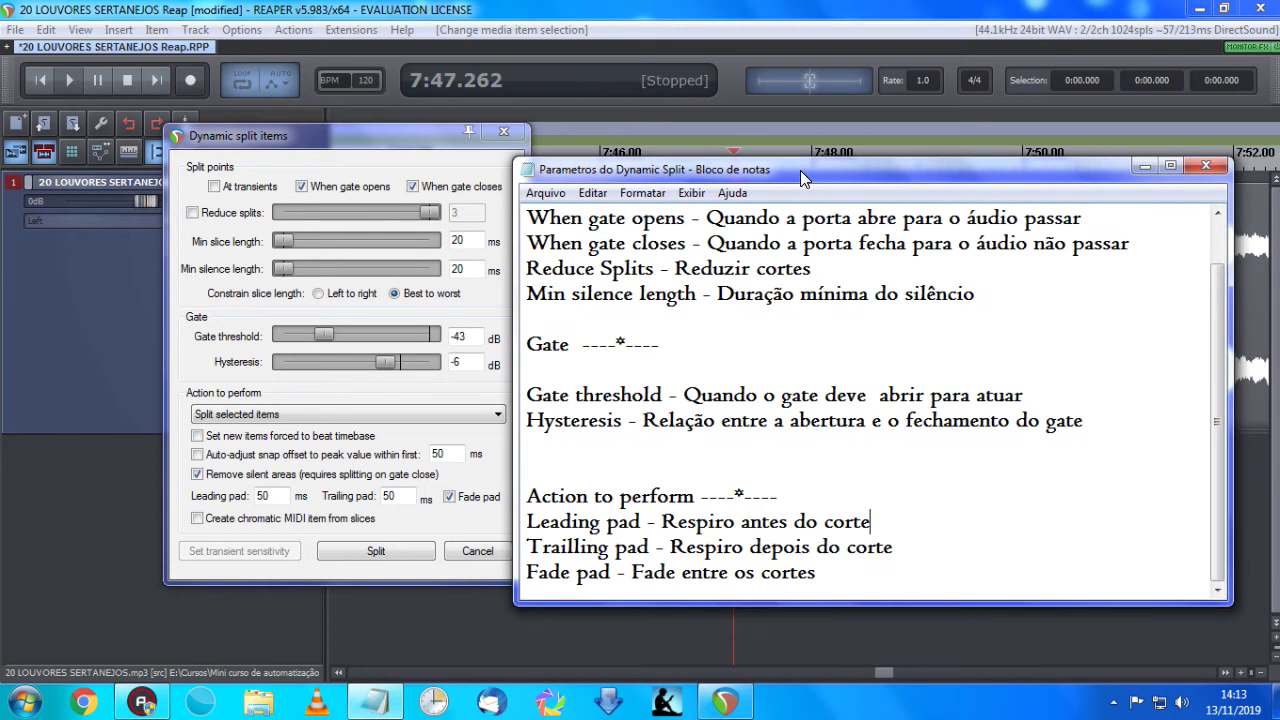
click(1142, 166)
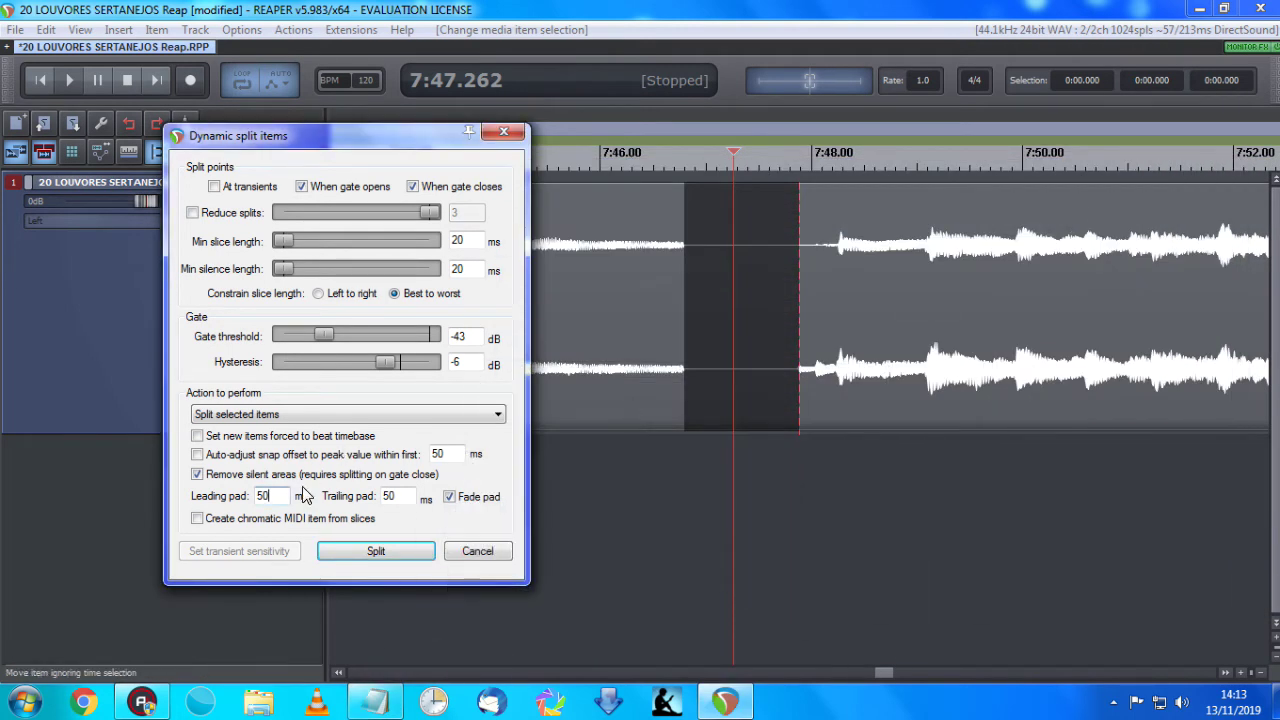
key(Tab)
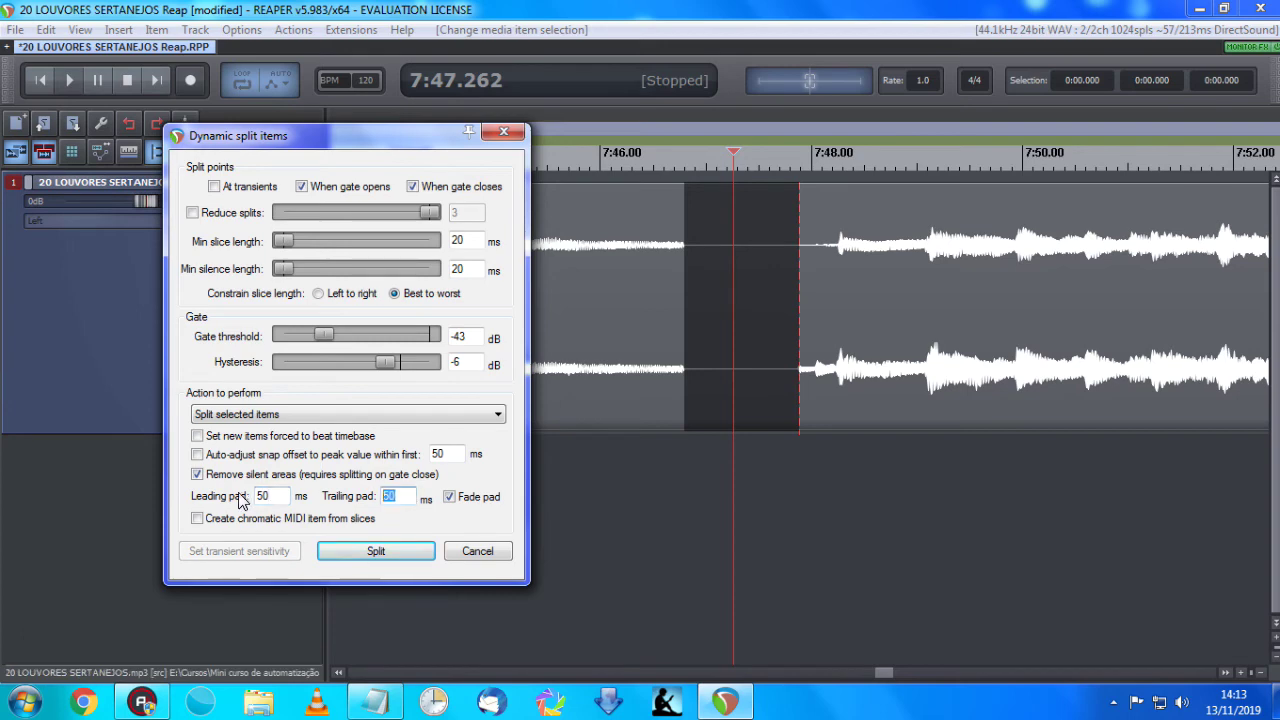
text(0)
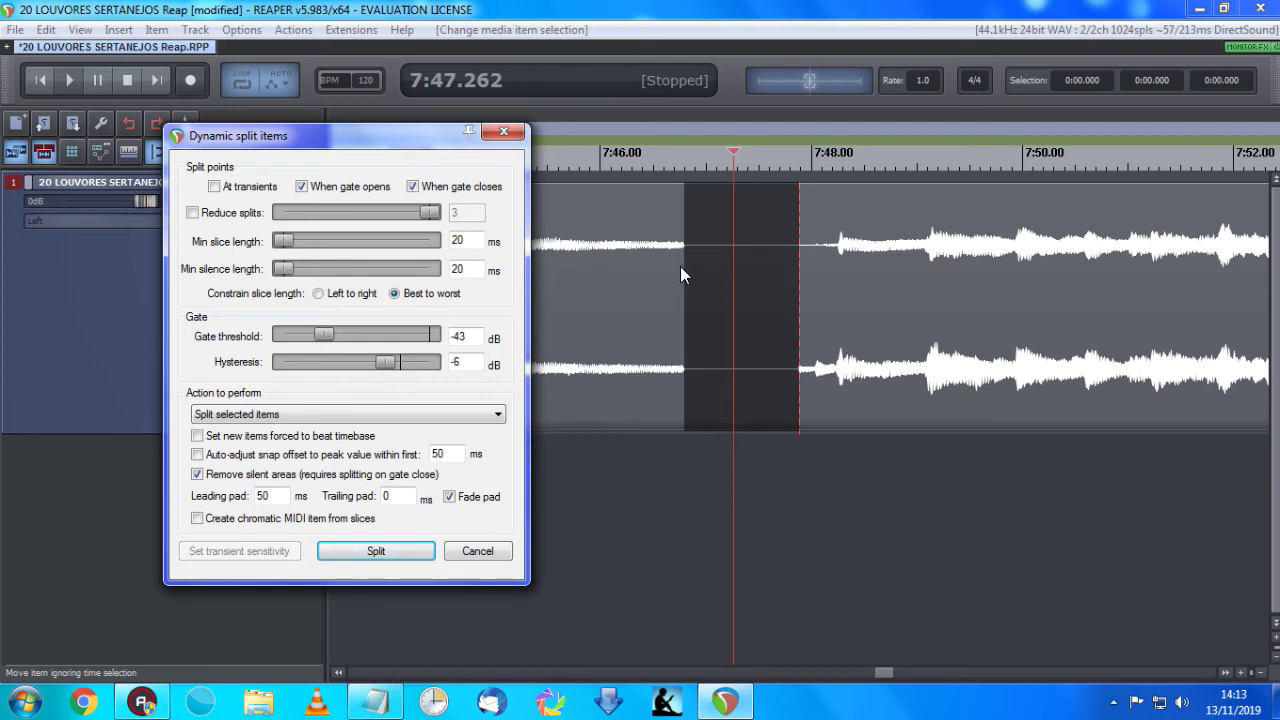
Place the edit cursor exactly at the split point where the audio resumes after the 7:47 silence, at 7:47.886.
click(797, 268)
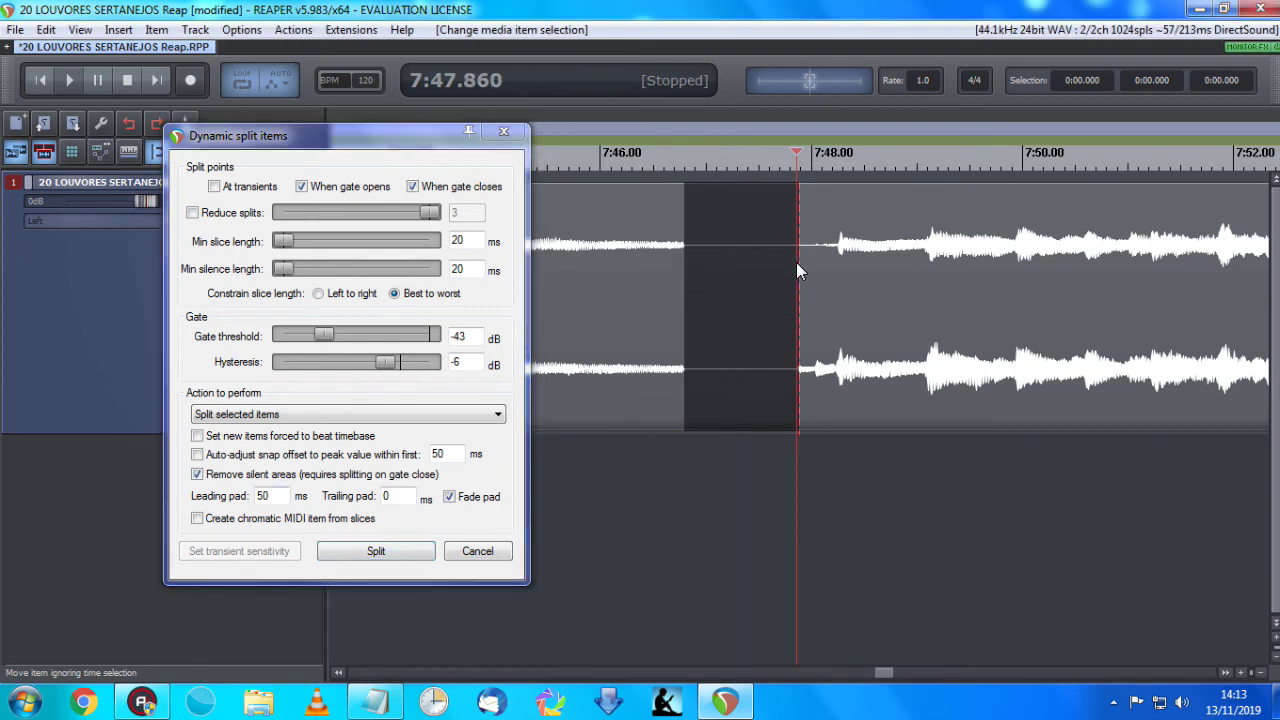
scroll(792, 268, up, 2)
scroll(796, 262, up, 5)
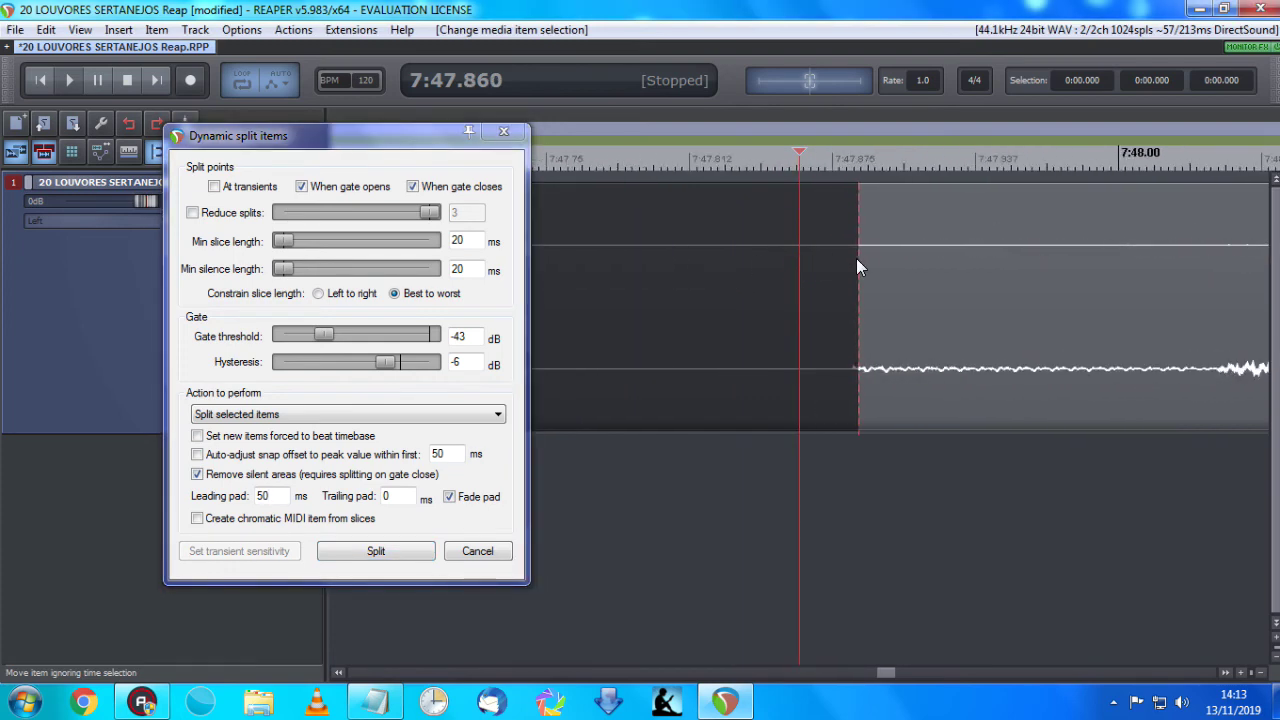
click(857, 259)
scroll(858, 252, up, 7)
click(816, 236)
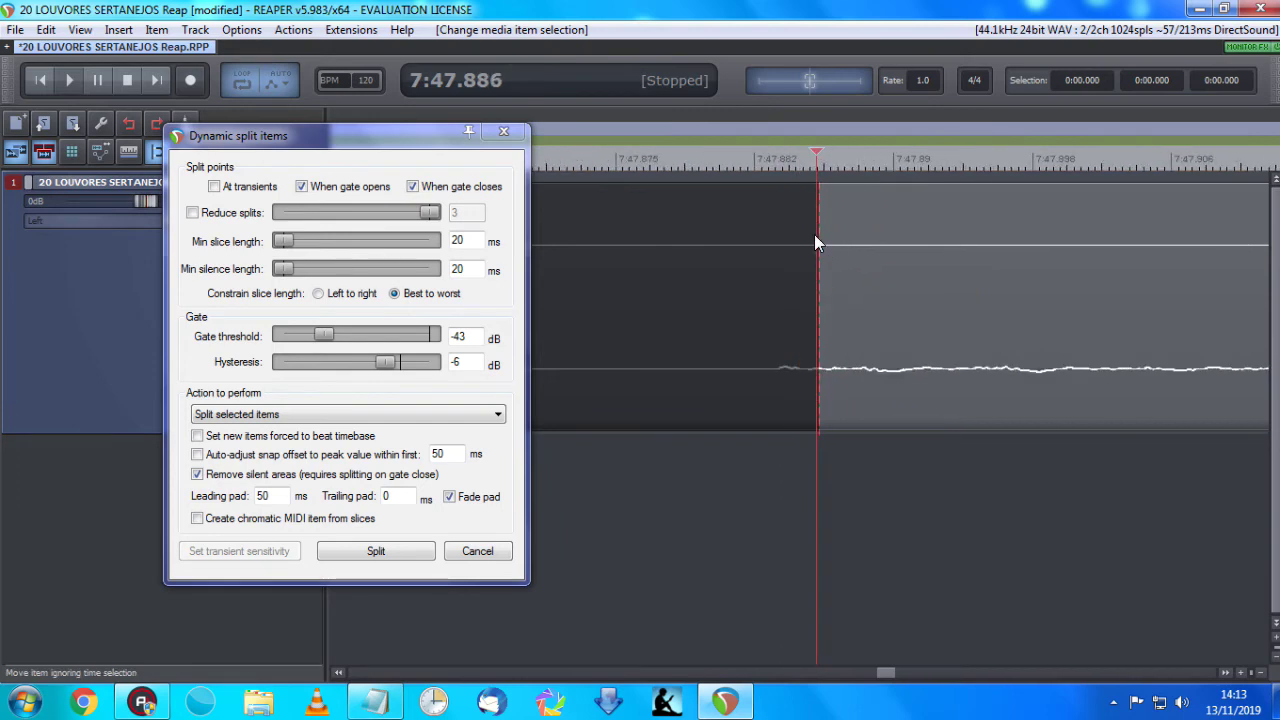
click(819, 238)
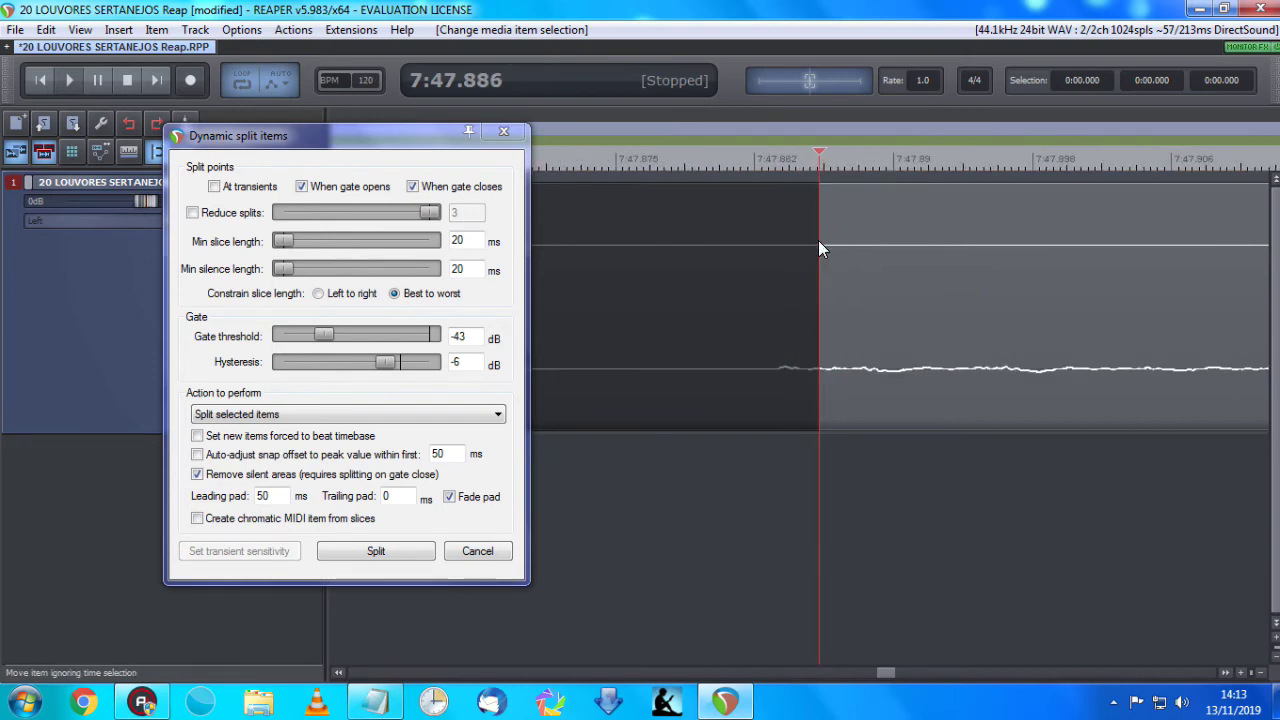
Turn off Fade pad and split the selected recording with the current Dynamic split settings.
click(452, 496)
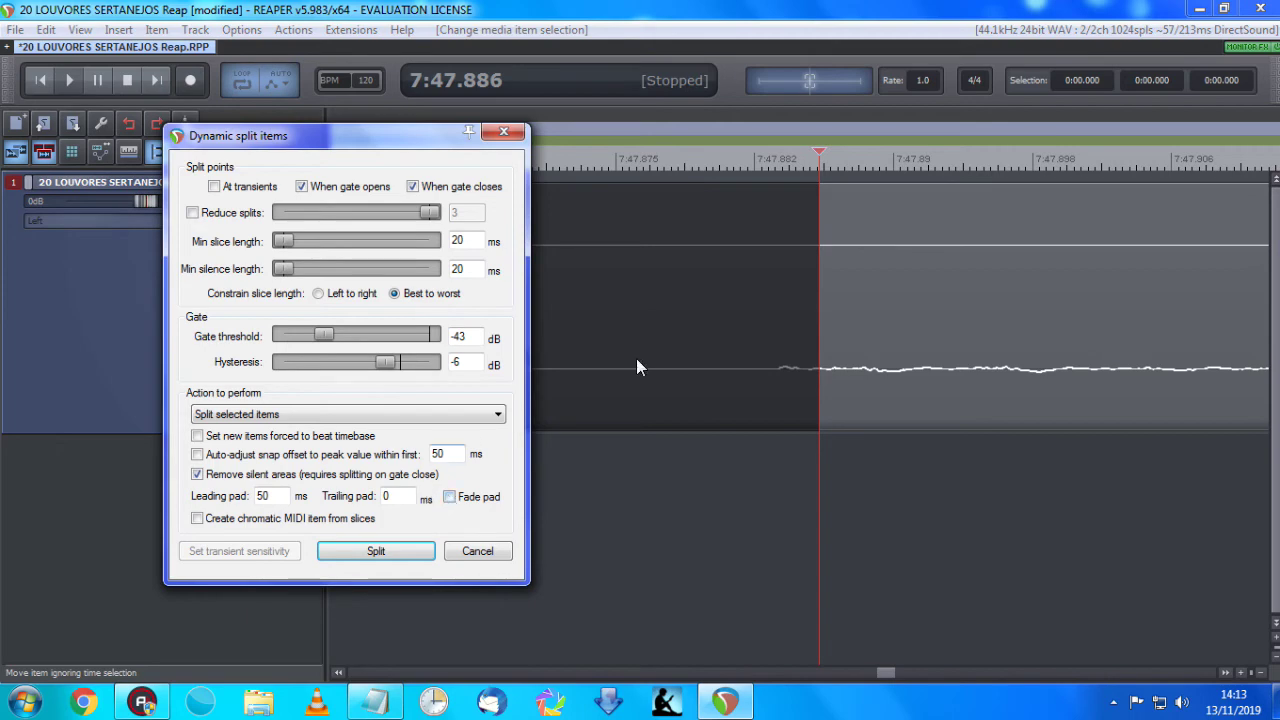
scroll(778, 302, down, 4)
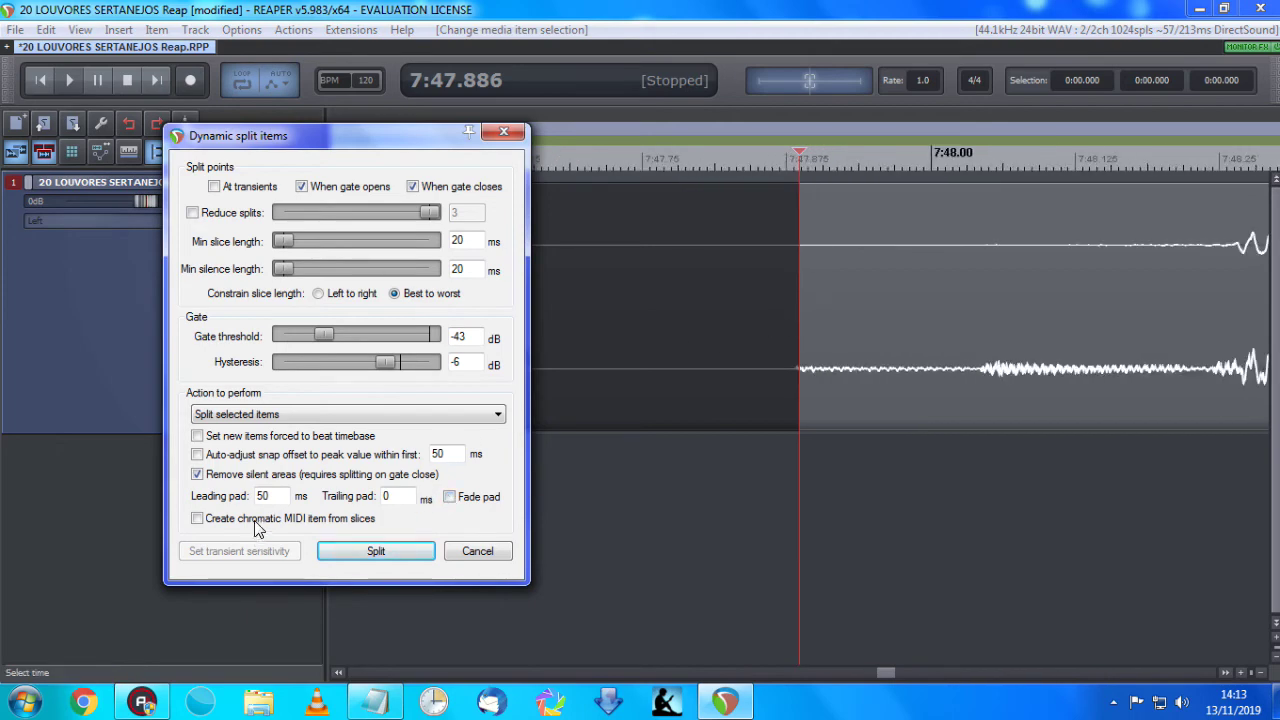
click(370, 553)
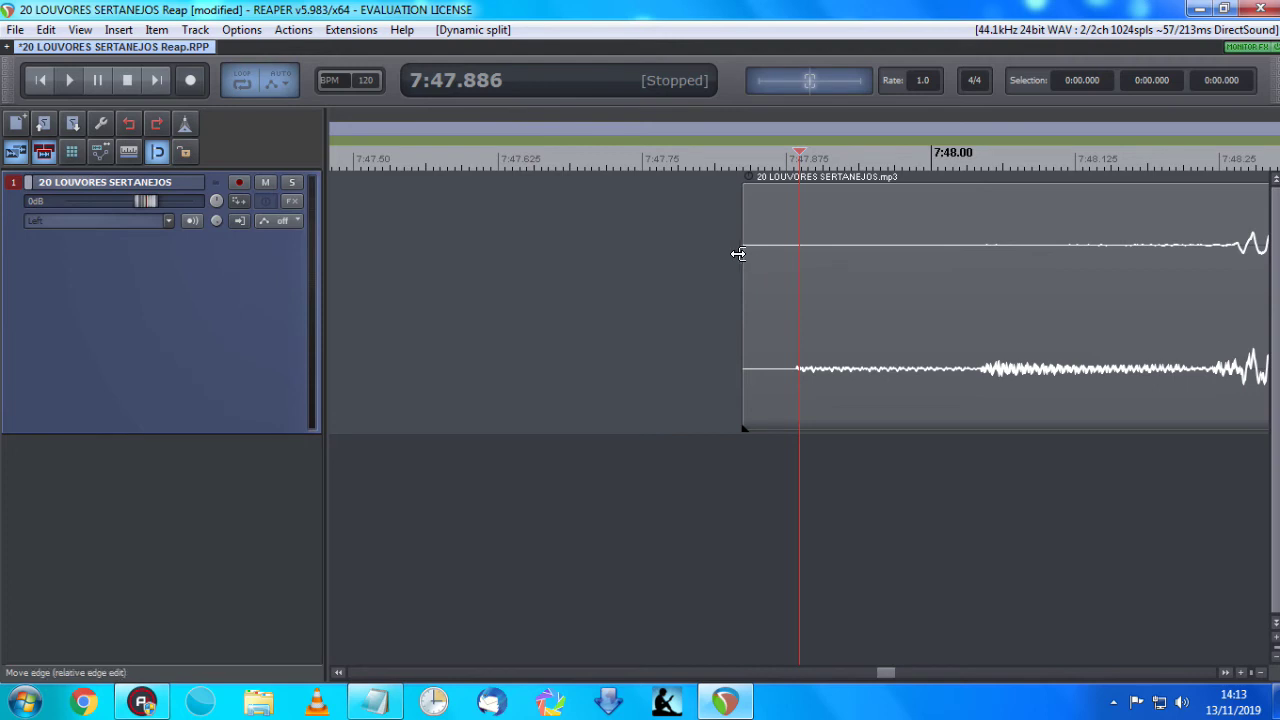
Examine the leading pad before the cursor on the item after the silence, and undo the dynamic split.
scroll(786, 220, up, 4)
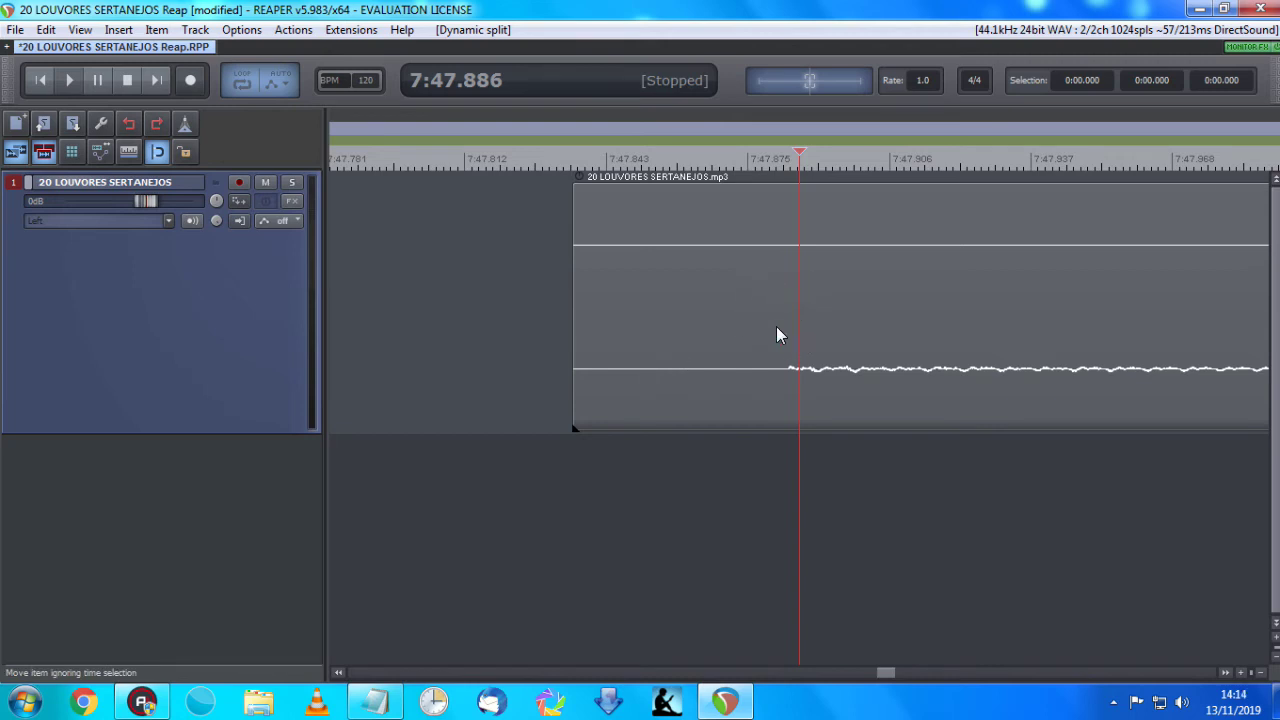
scroll(812, 362, up, 3)
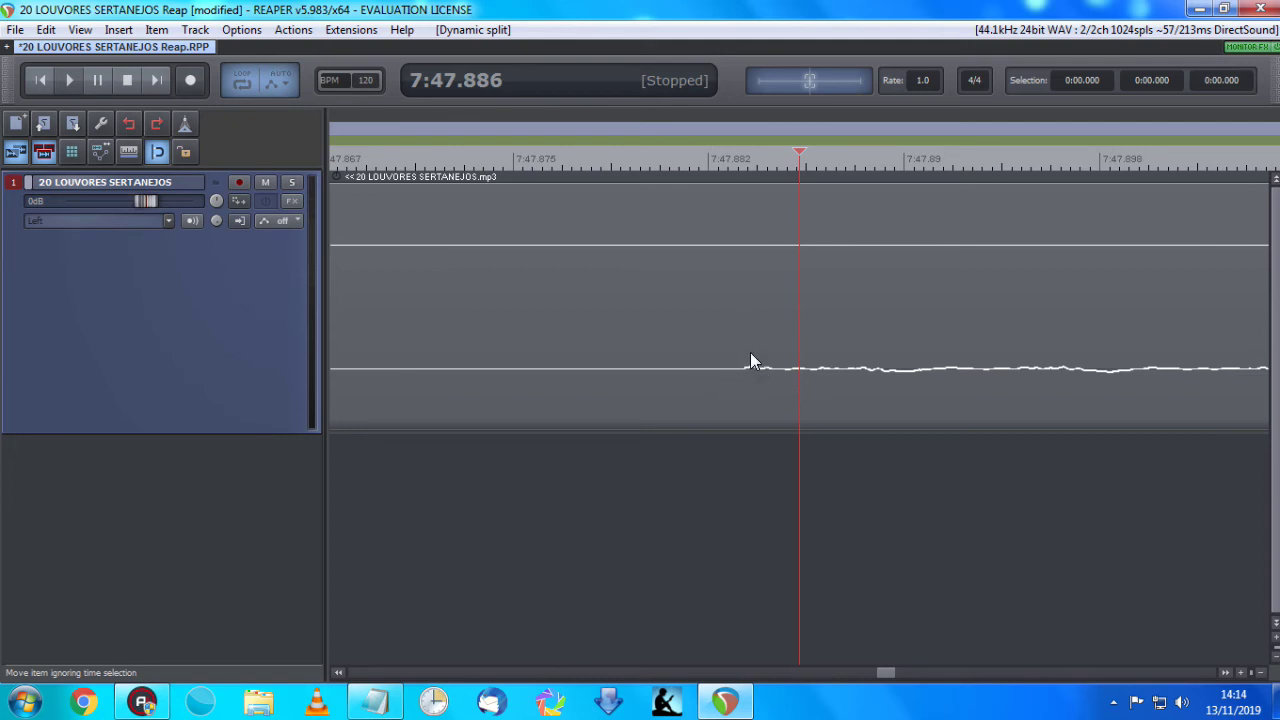
scroll(734, 287, down, 3)
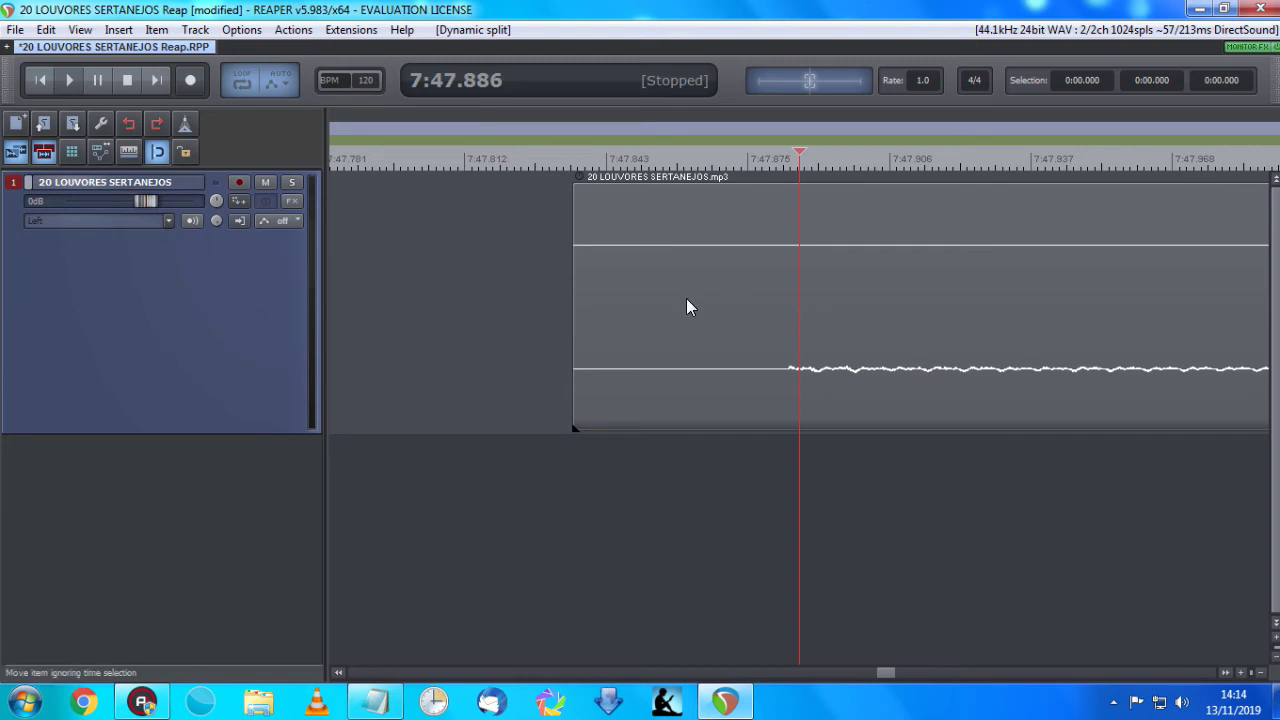
scroll(720, 309, down, 6)
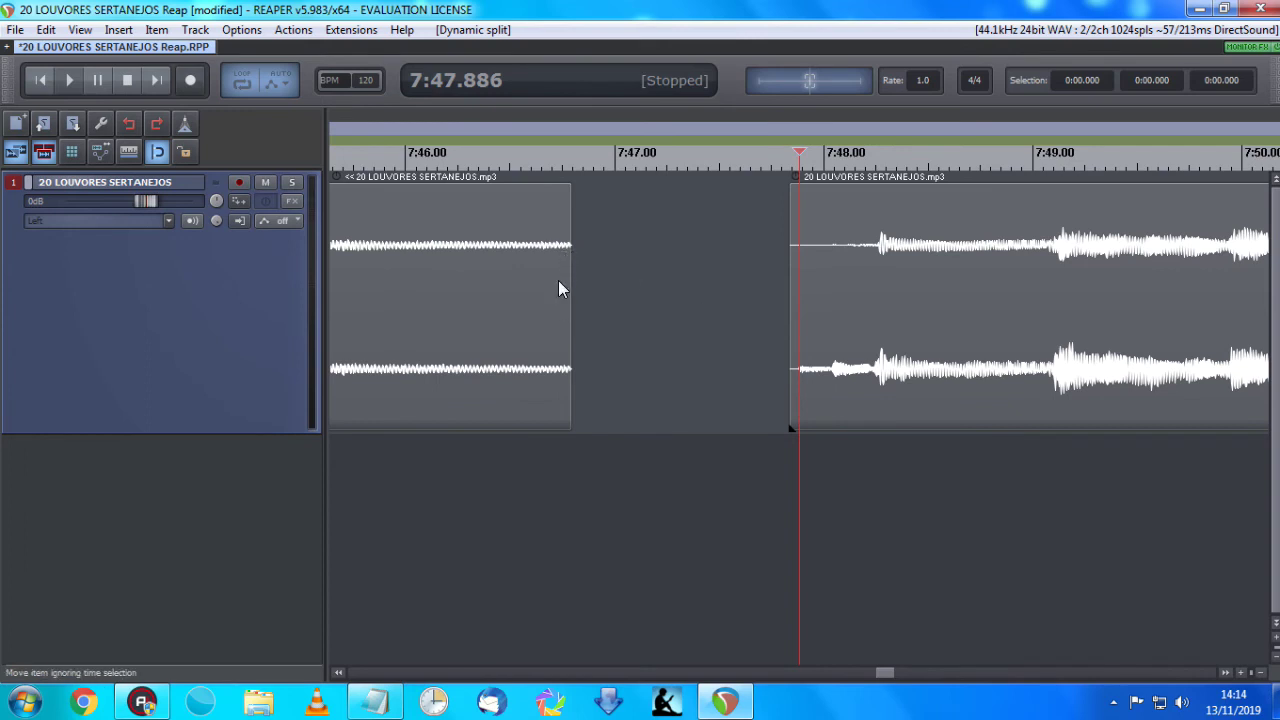
key(ctrl+z)
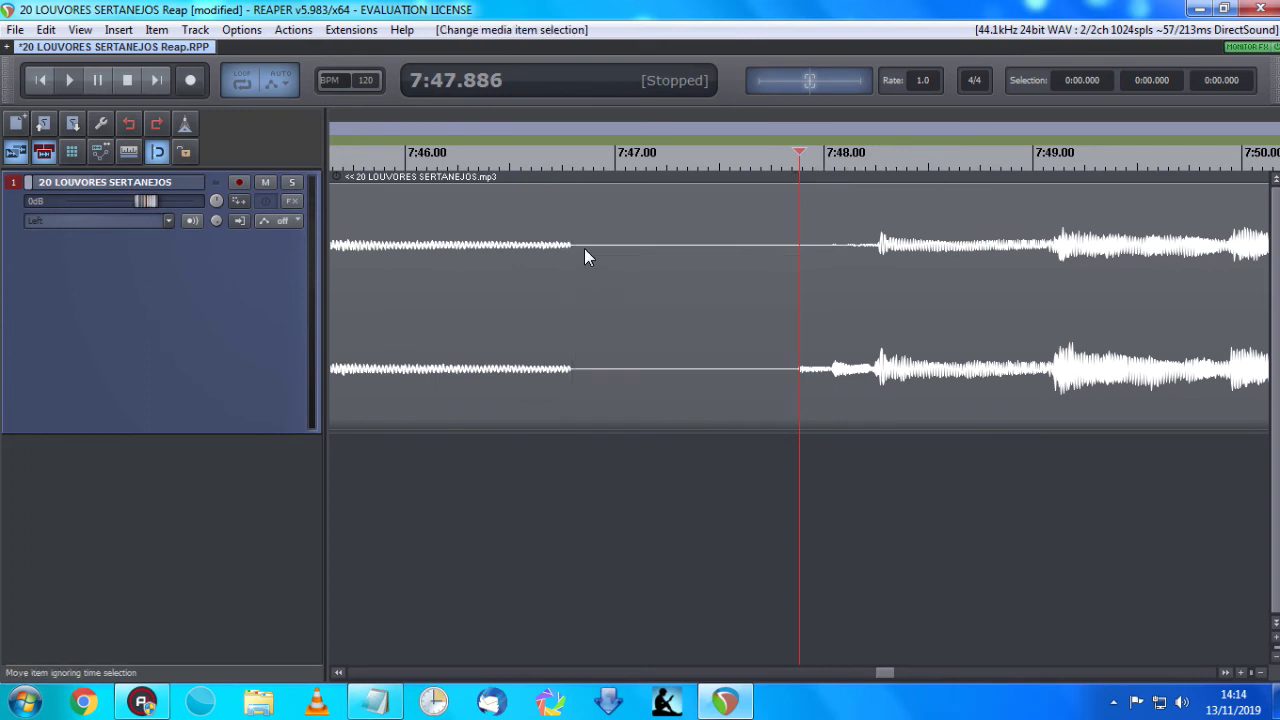
Reopen Dynamic split for the recording, check the trailing pad entry in the Notepad notes, and put the notes away.
key(d)
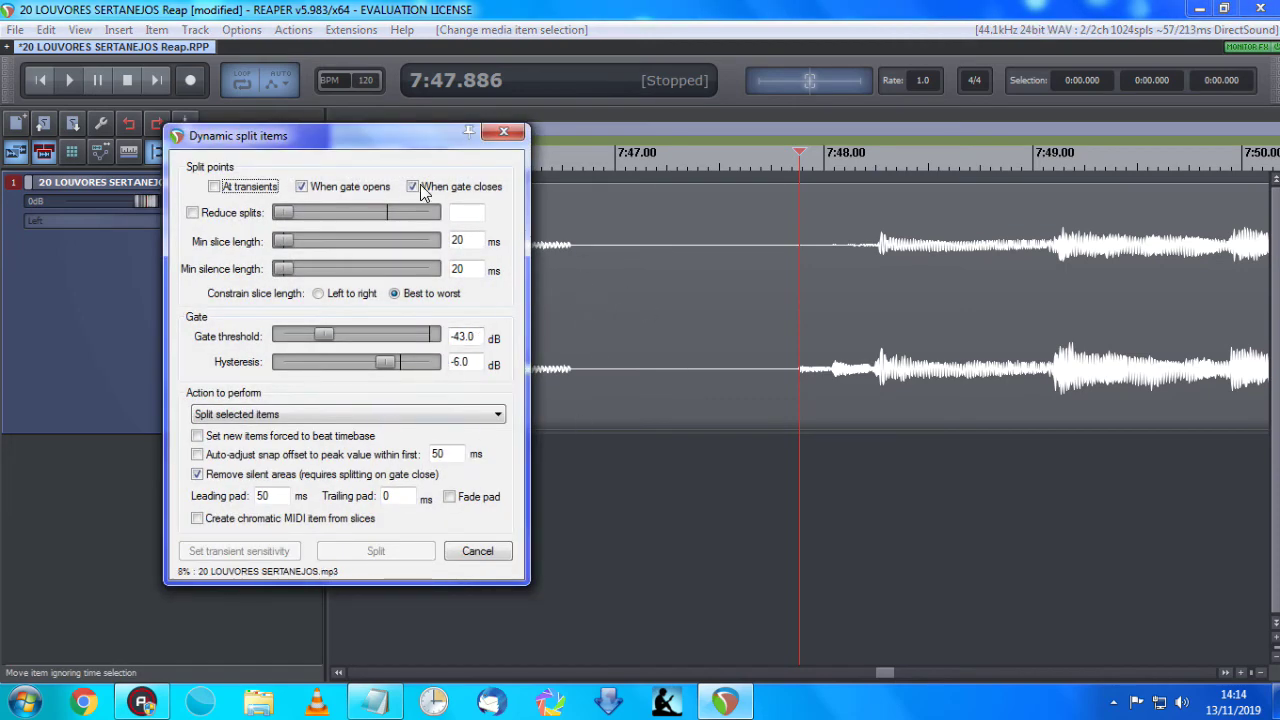
drag(360, 155, 310, 154)
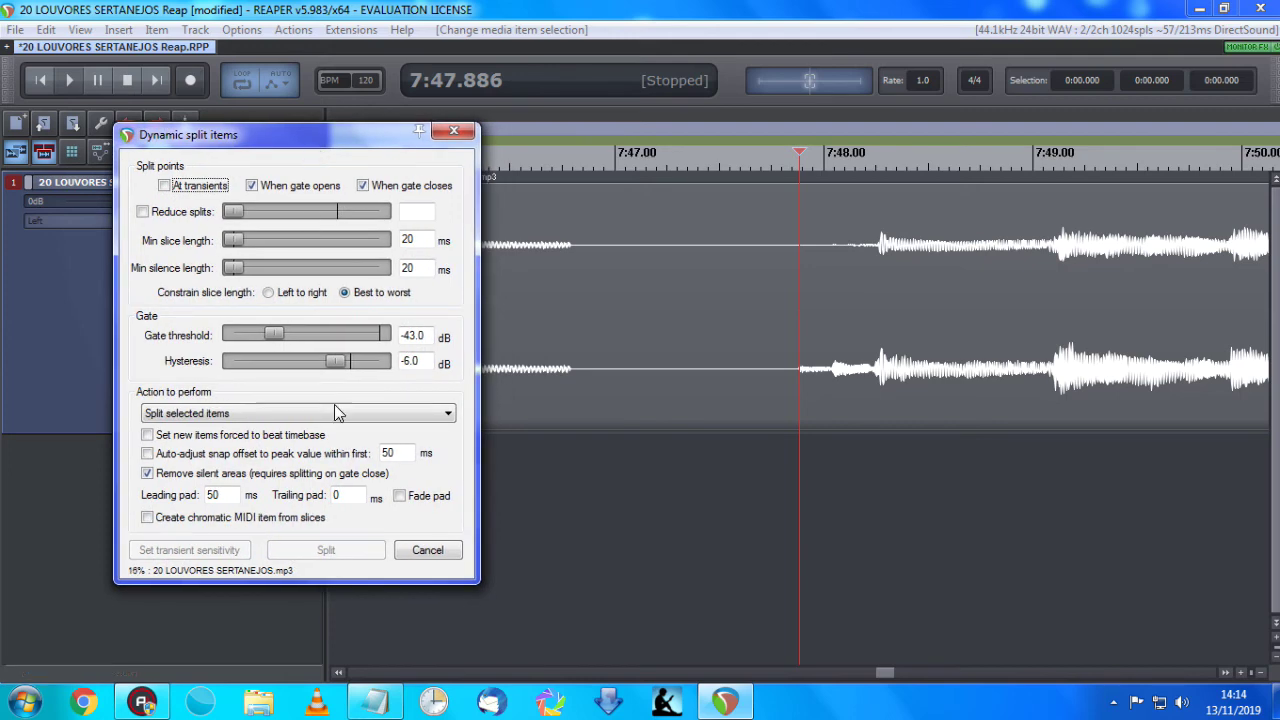
drag(354, 495, 319, 497)
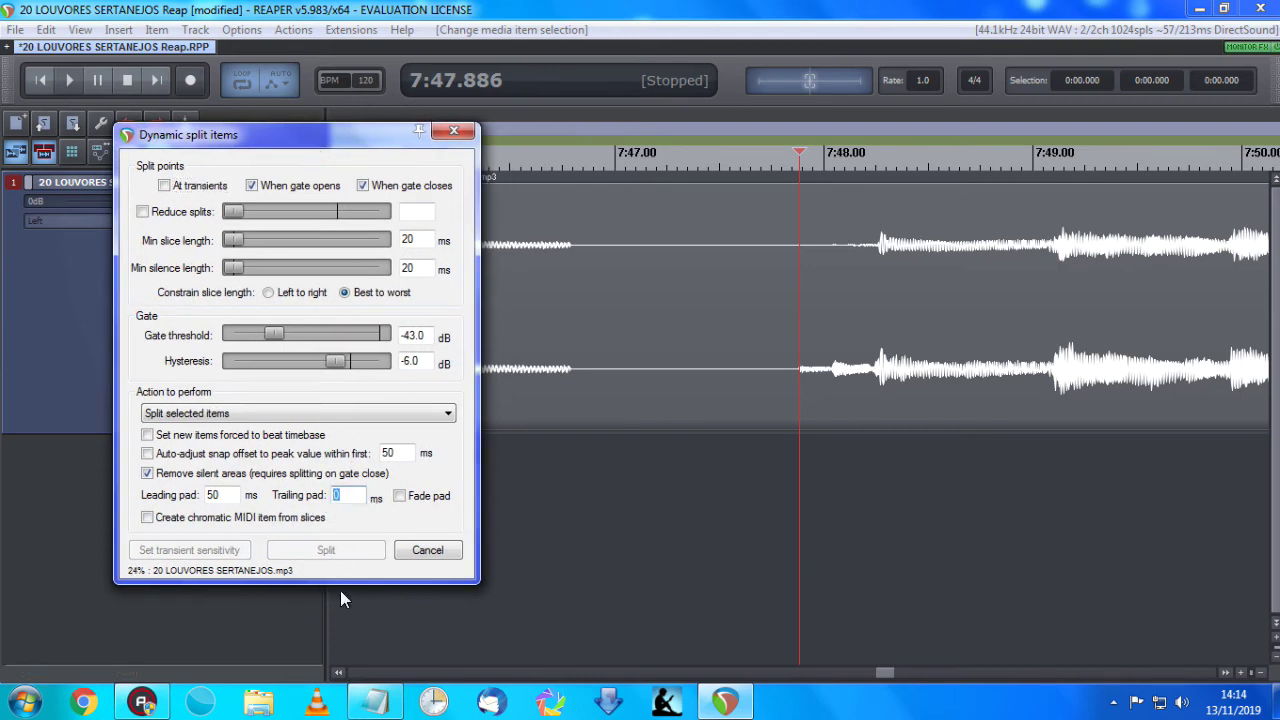
click(376, 711)
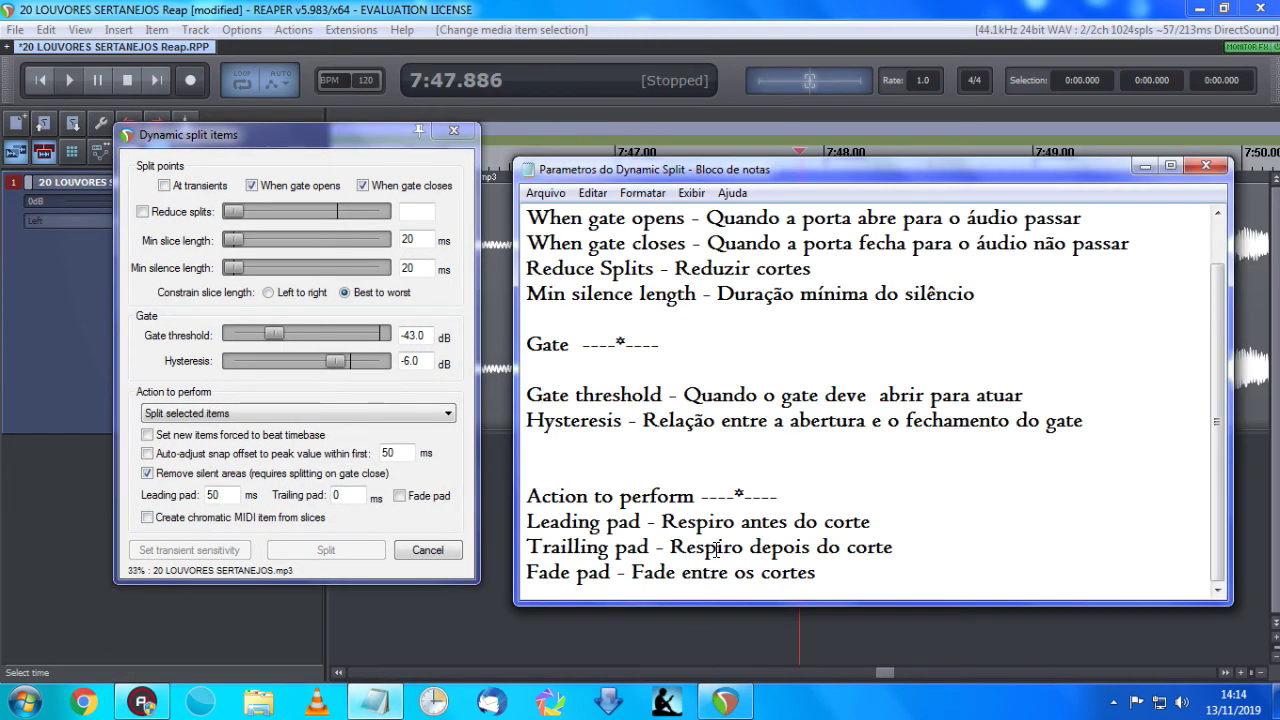
click(906, 549)
click(1145, 166)
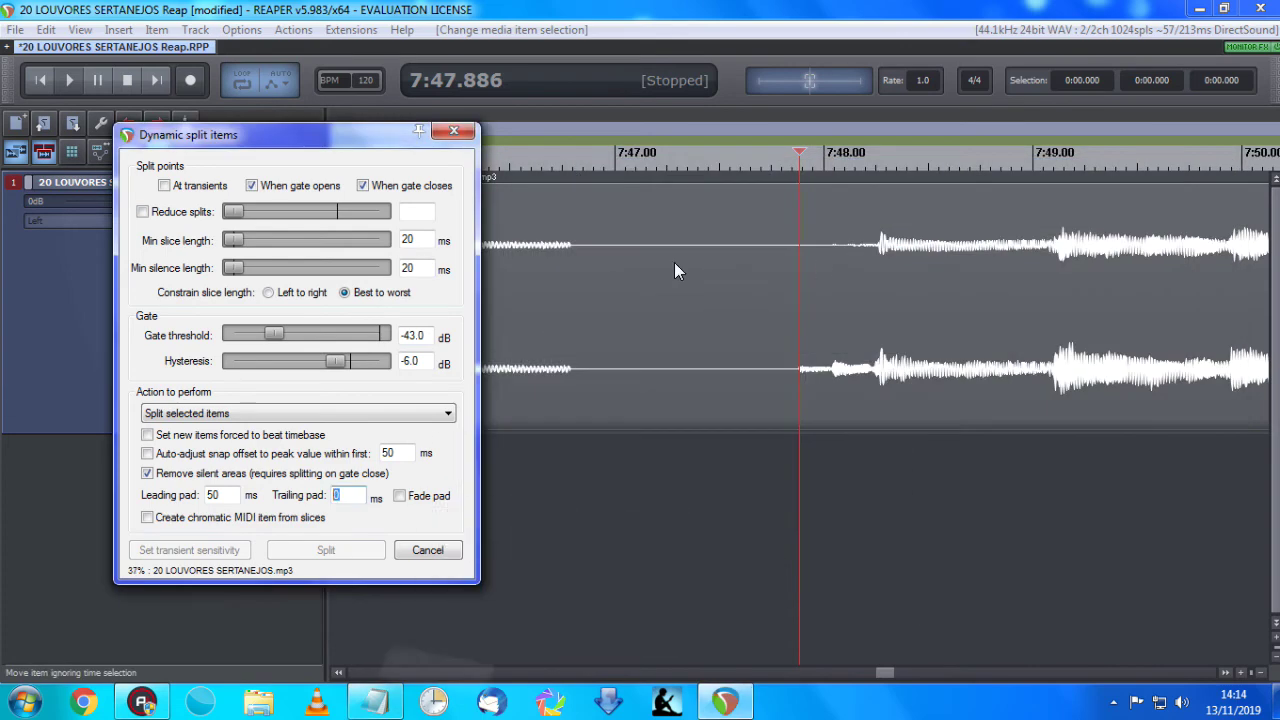
Inspect where the audio ends before the 7:47 silence, placing the edit cursor just past it at 7:46.810.
click(570, 276)
scroll(680, 262, up, 6)
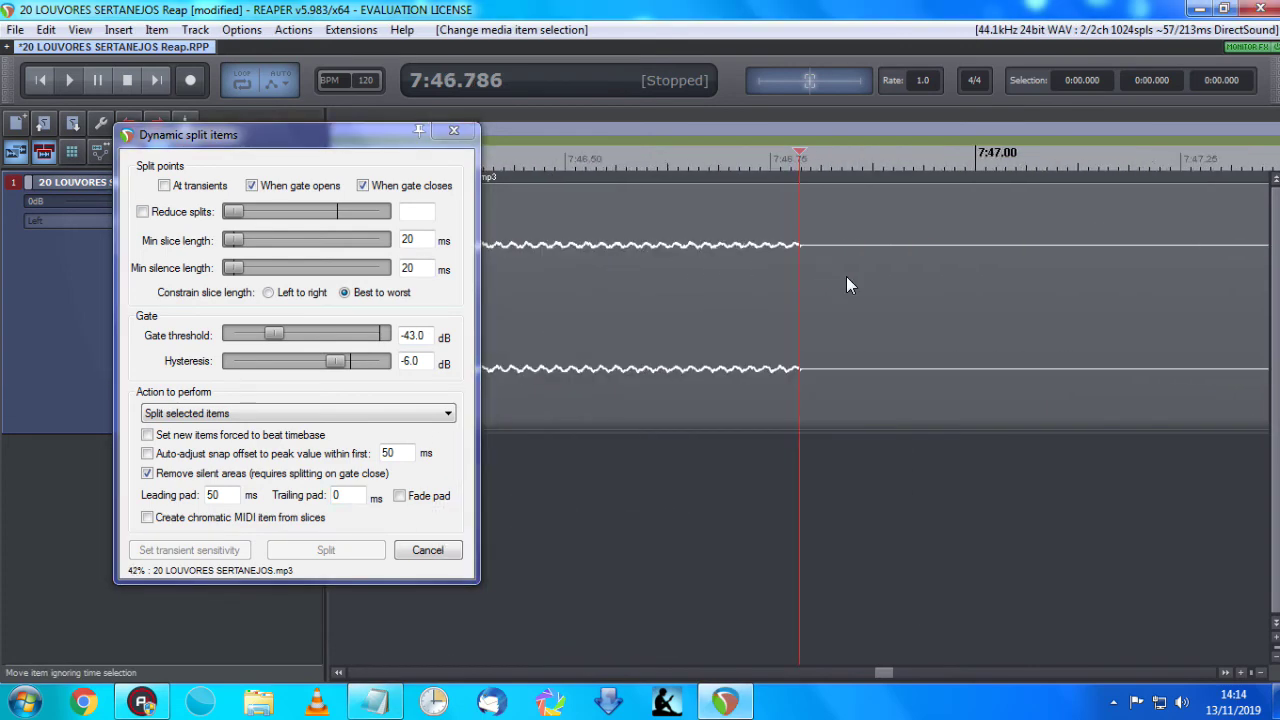
click(818, 274)
scroll(826, 284, down, 6)
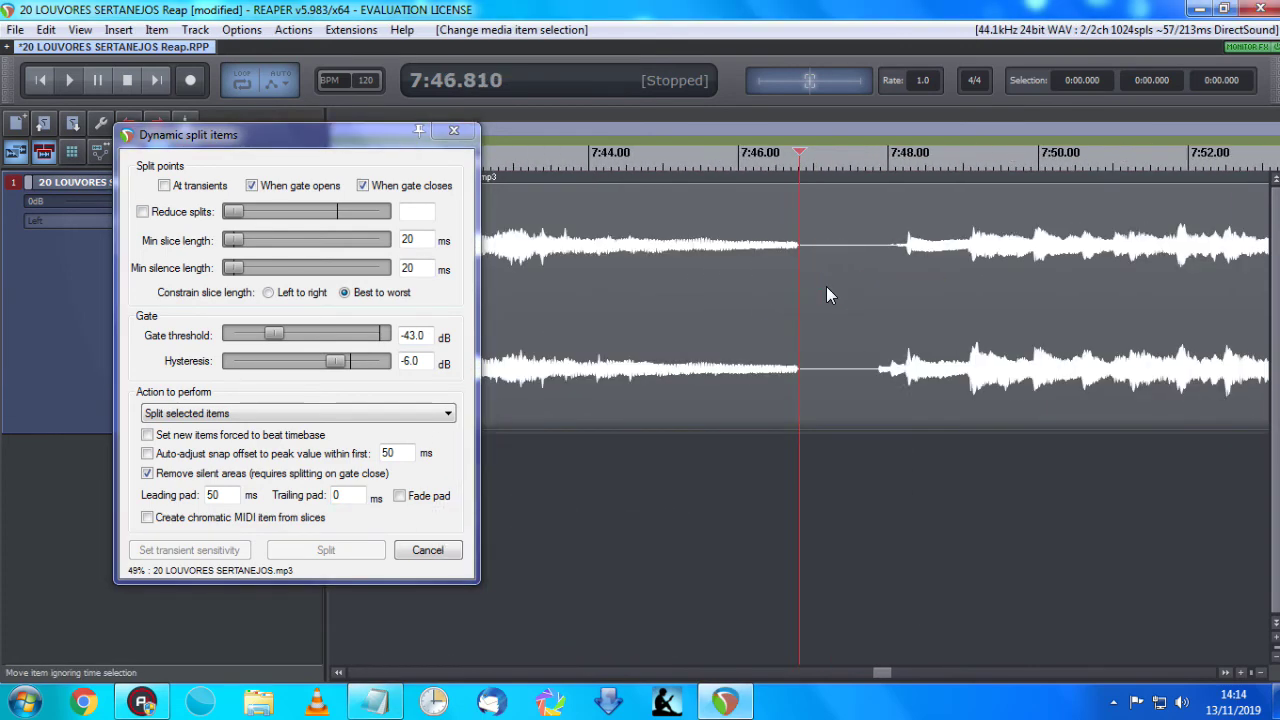
scroll(826, 294, down, 3)
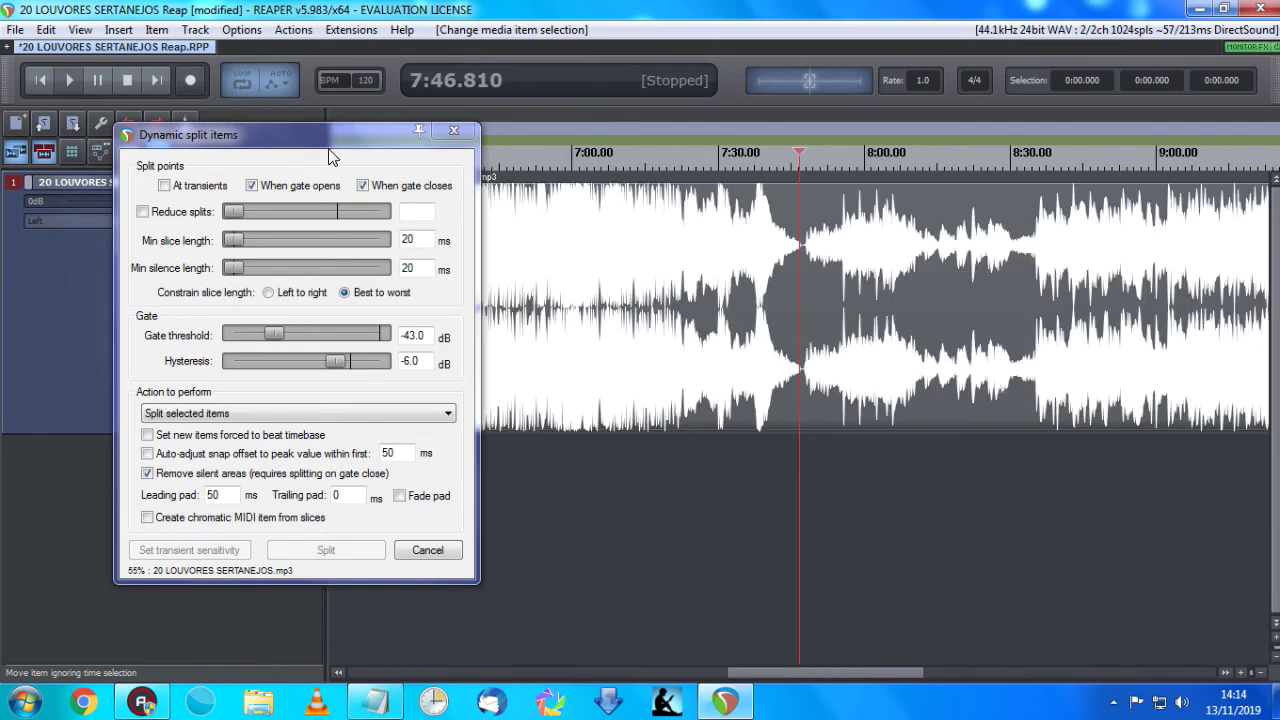
Move the Dynamic split dialog aside and place the edit cursor where the silent area before 4:02 begins, at 4:01.844.
drag(290, 144, 228, 170)
click(529, 271)
scroll(529, 271, down, 4)
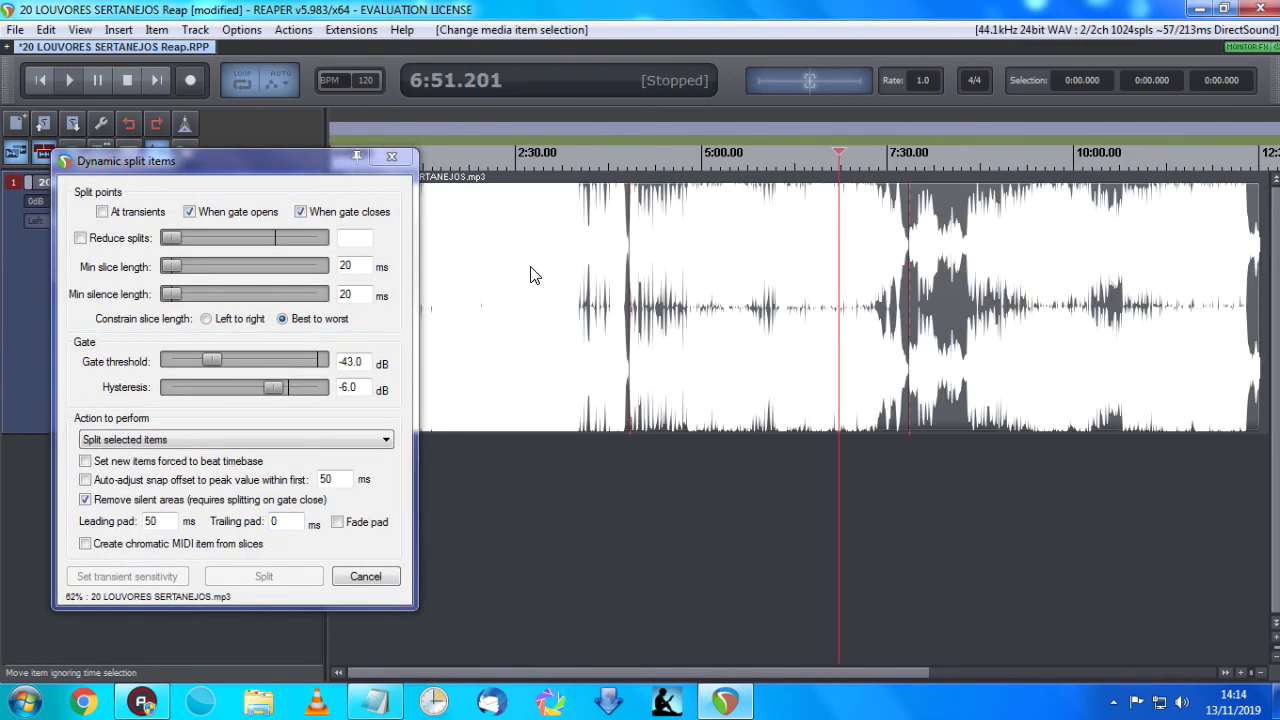
click(632, 270)
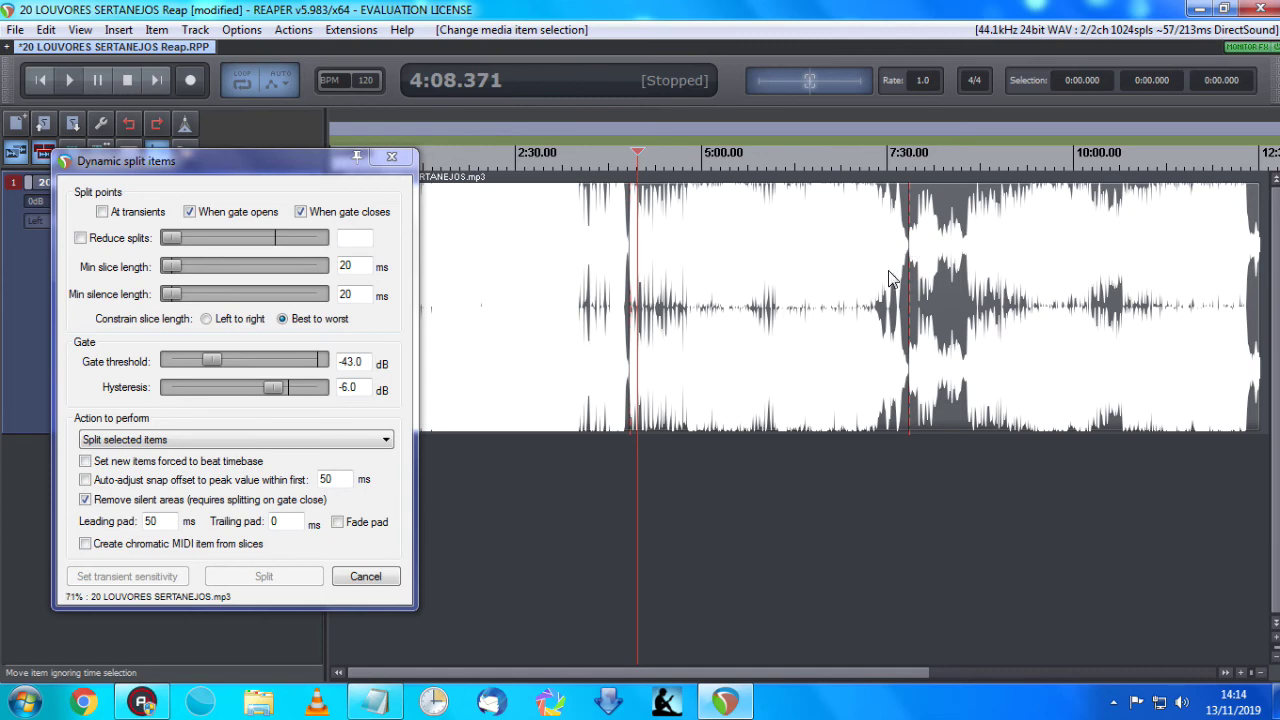
scroll(620, 263, up, 10)
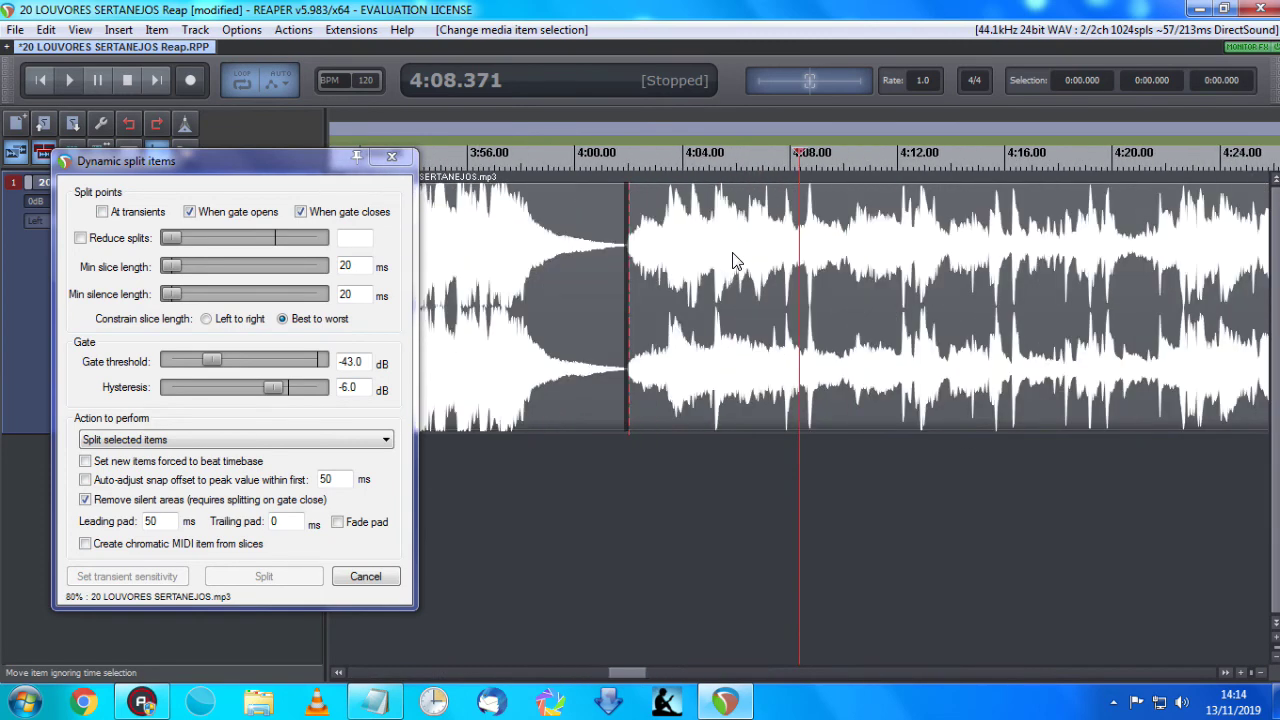
click(620, 266)
scroll(738, 240, up, 12)
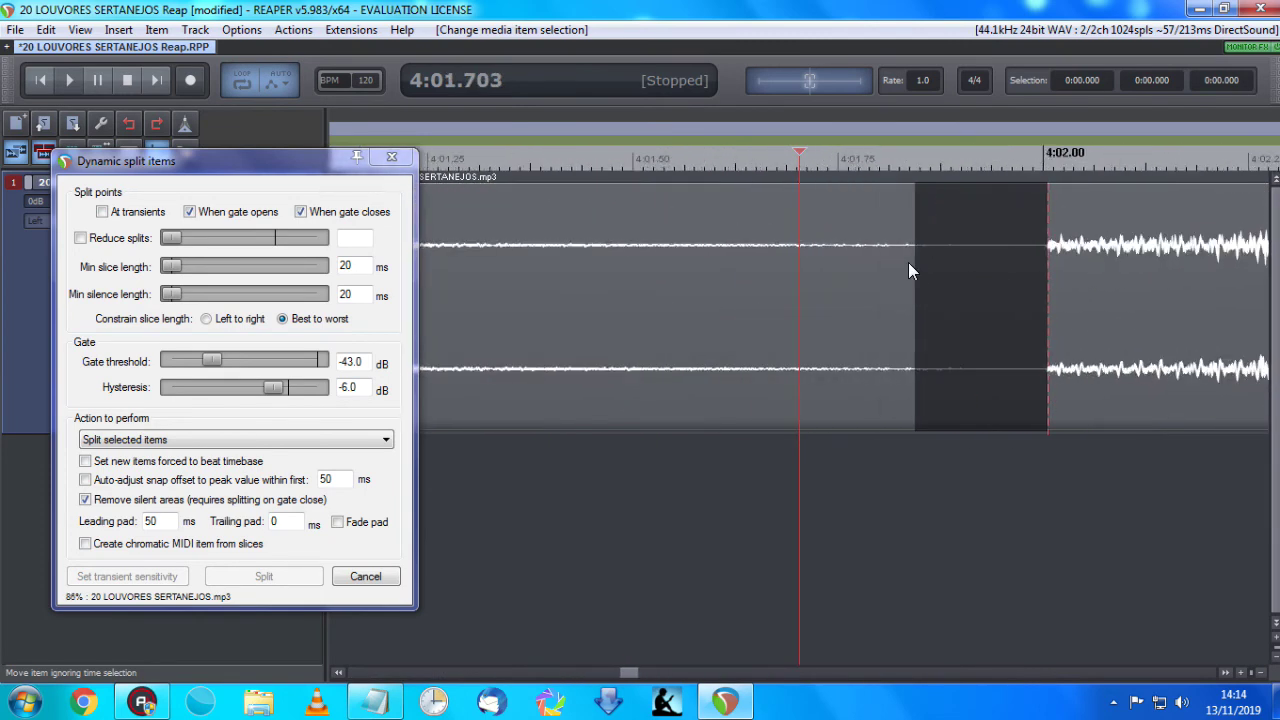
click(918, 262)
scroll(984, 266, up, 3)
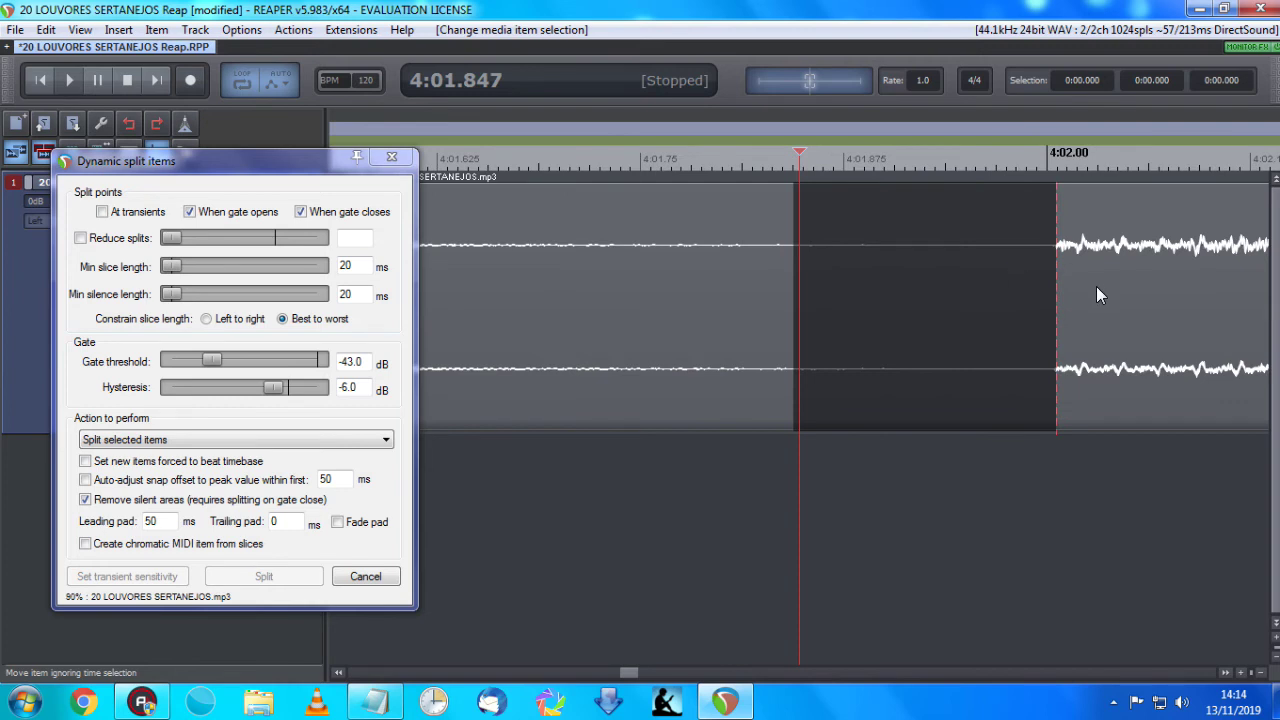
click(793, 340)
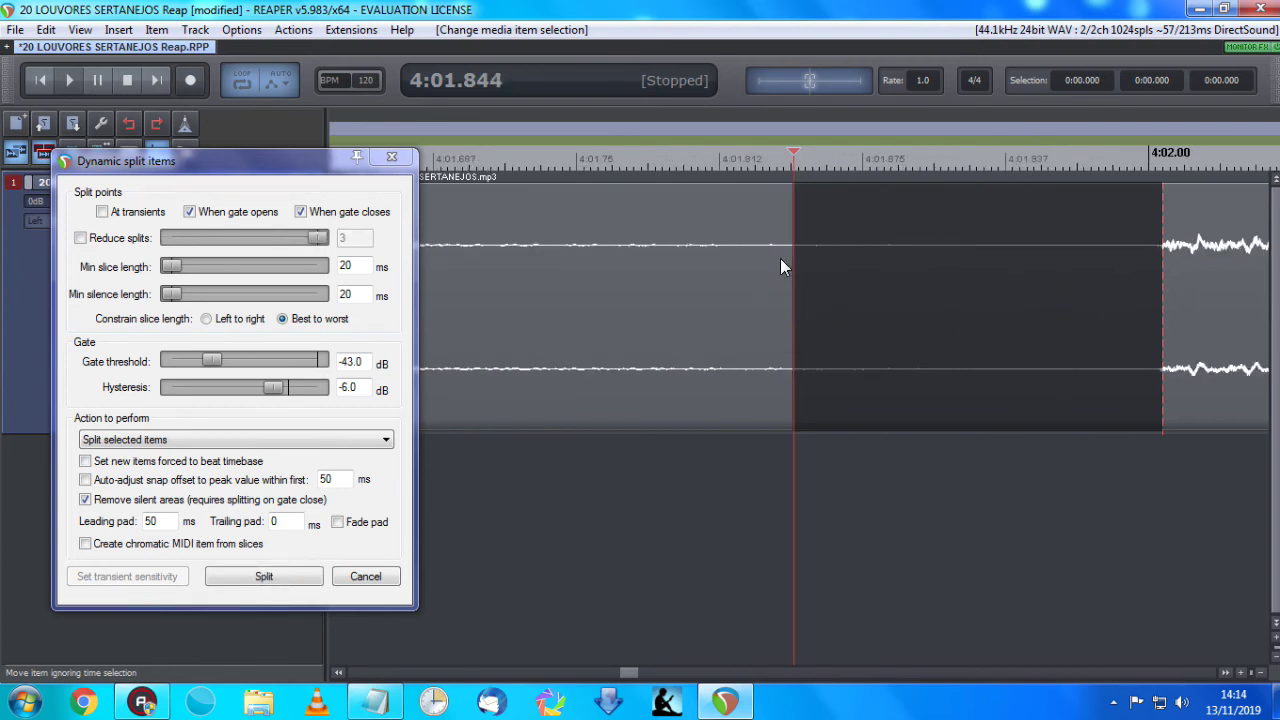
scroll(820, 262, up, 2)
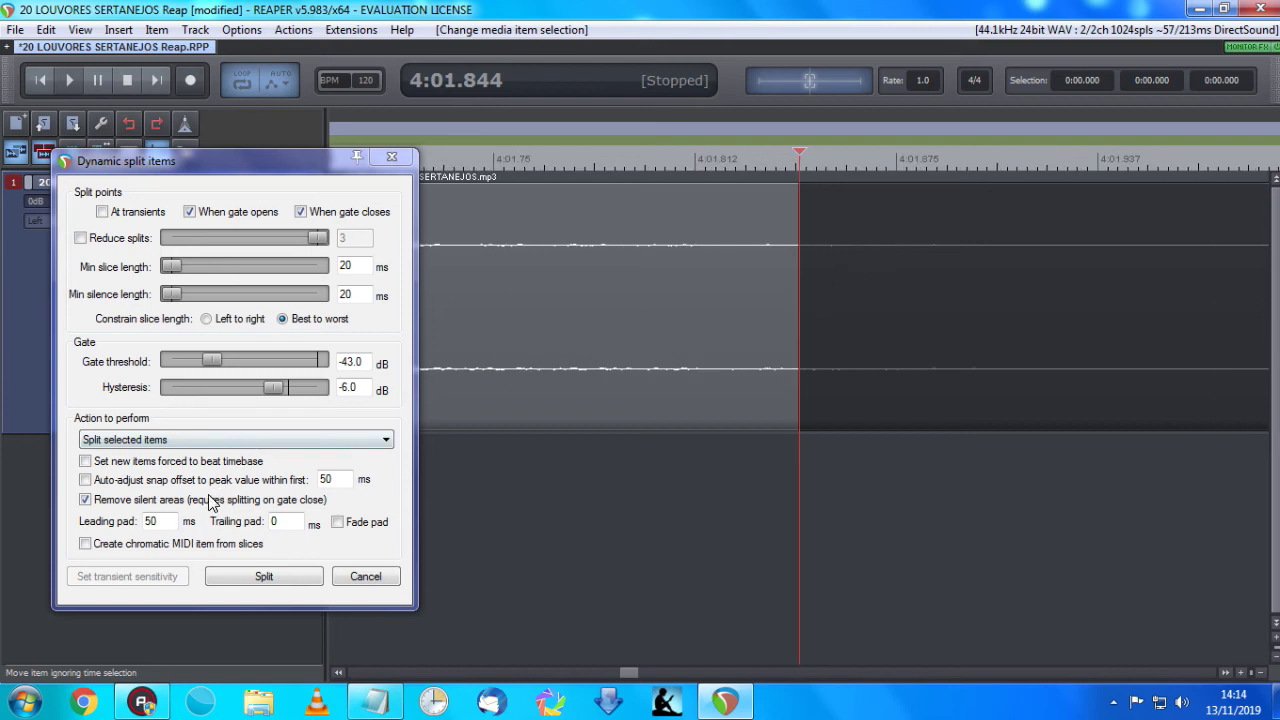
Set the trailing pad to 80 ms and compare the start of the silent area before 4:02 with the edit cursor.
double_click(300, 528)
scroll(846, 392, up, 2)
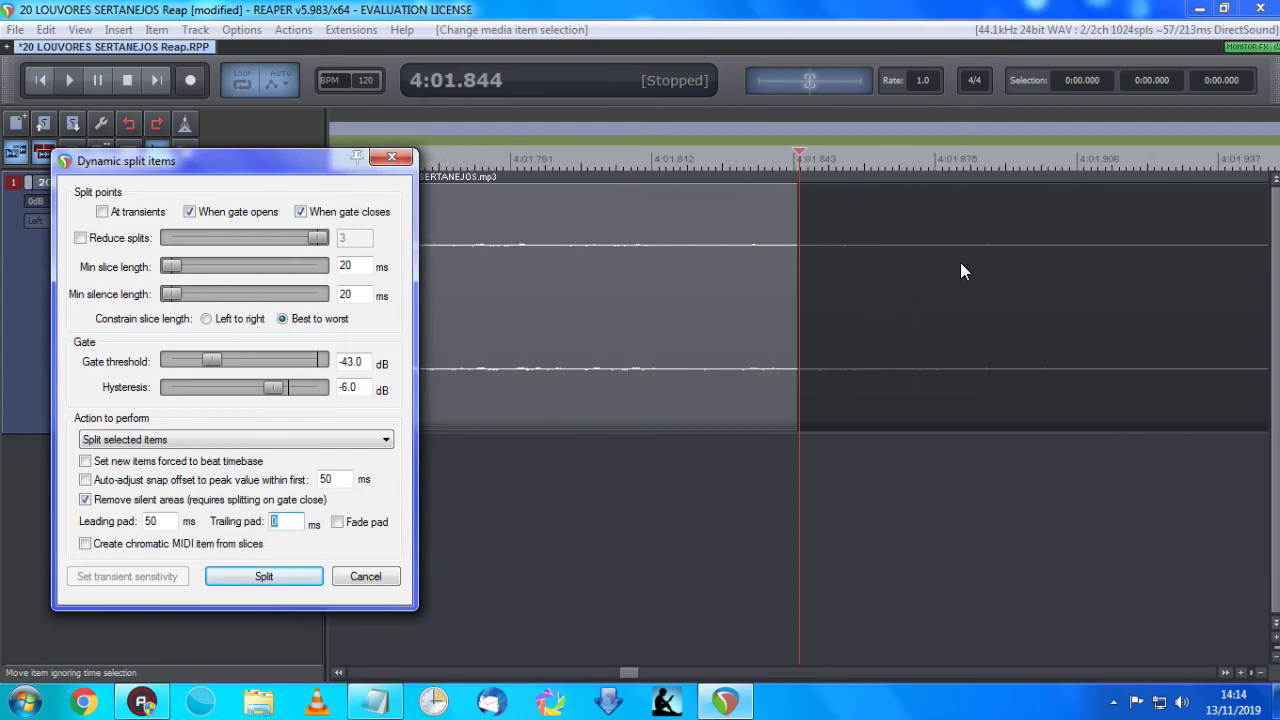
text(80)
scroll(864, 240, up, 3)
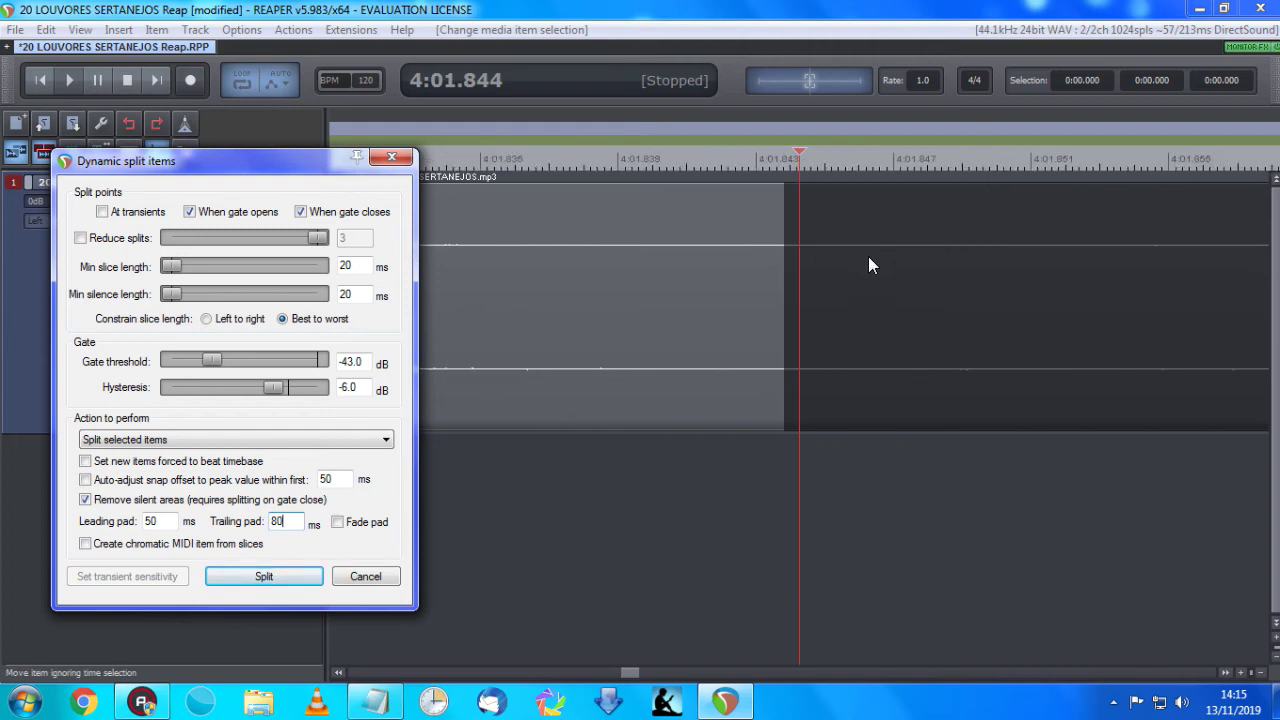
scroll(870, 256, down, 5)
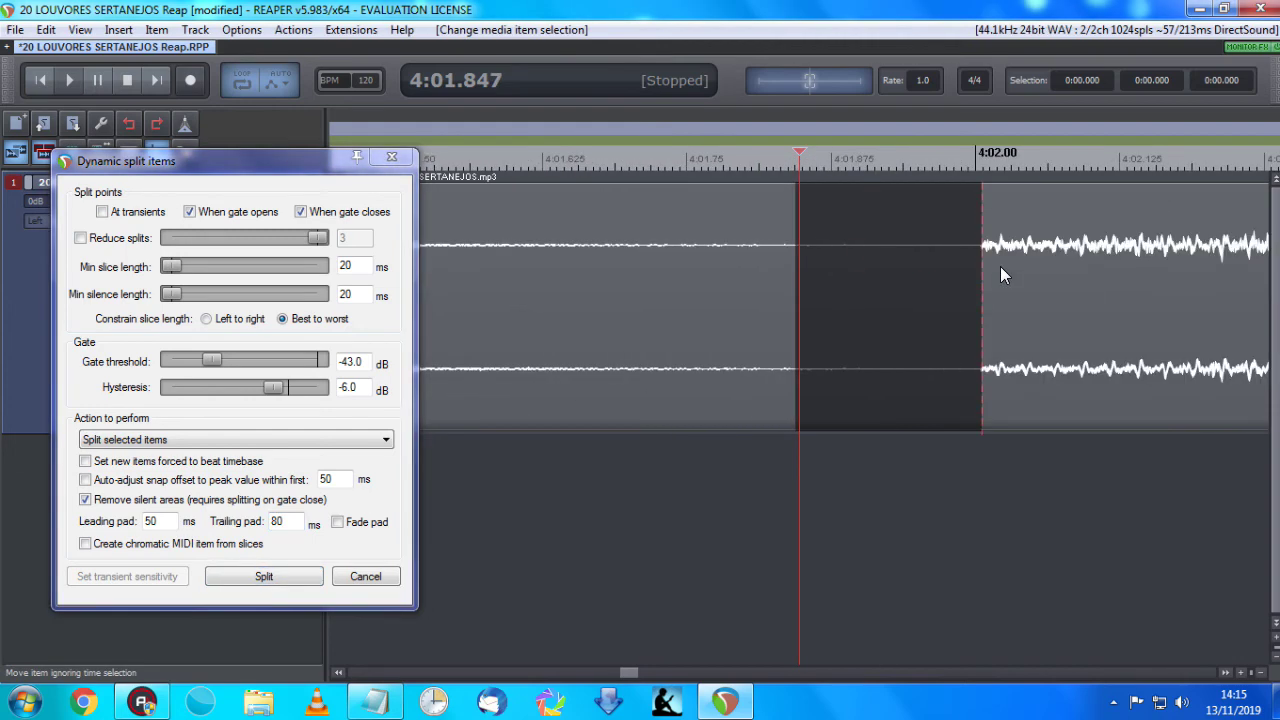
scroll(1000, 266, up, 6)
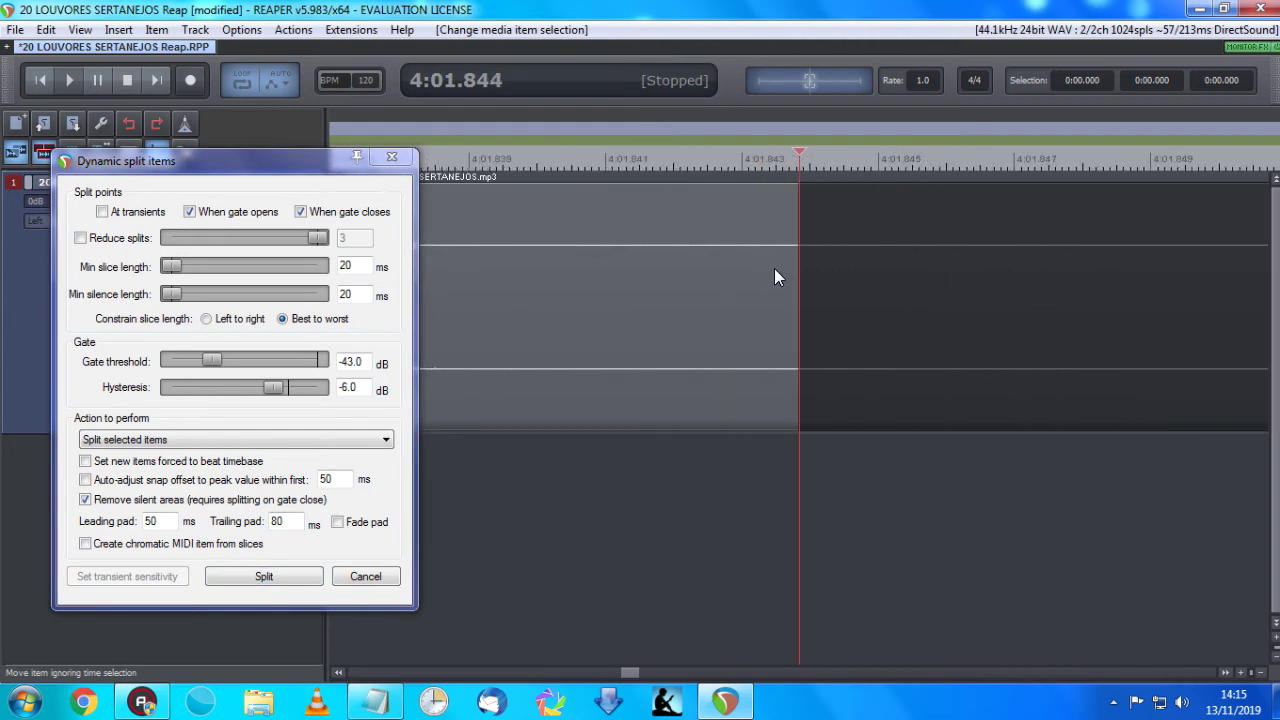
Try splitting the recording with the 50 ms leading and 80 ms trailing pads, inspect the gap before 4:02, and undo the split.
scroll(905, 270, up, 1)
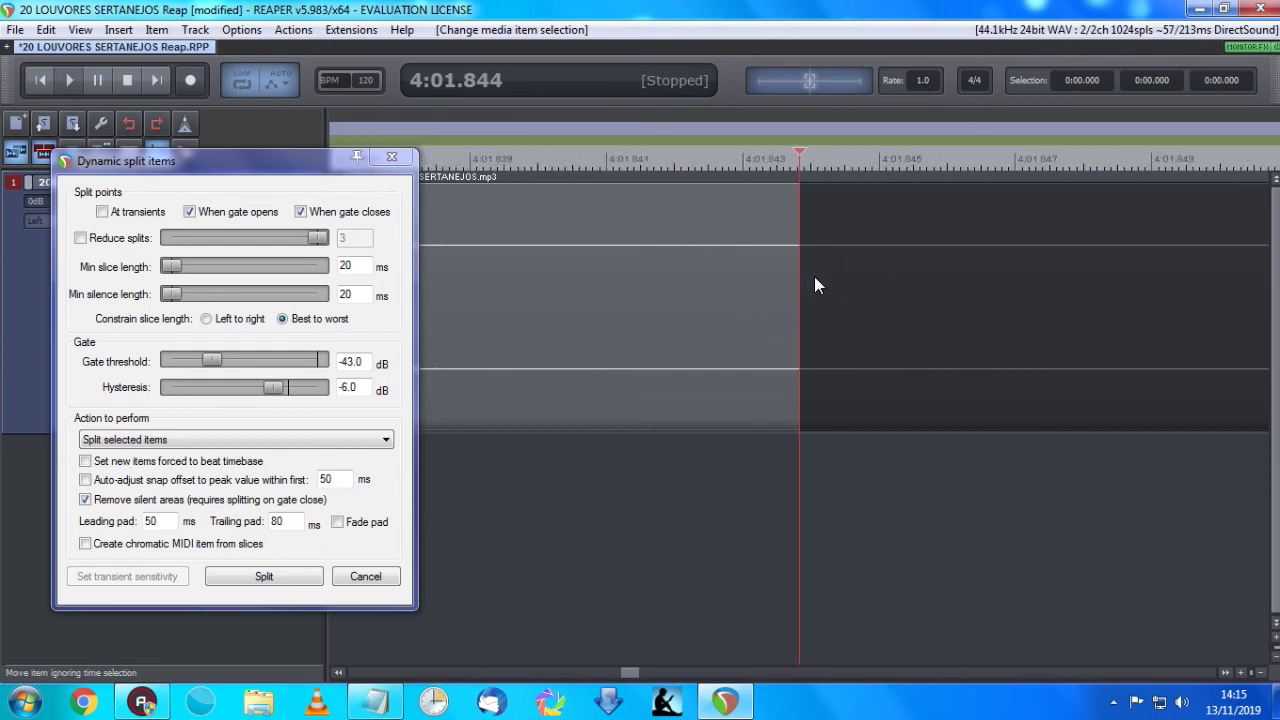
scroll(825, 280, down, 5)
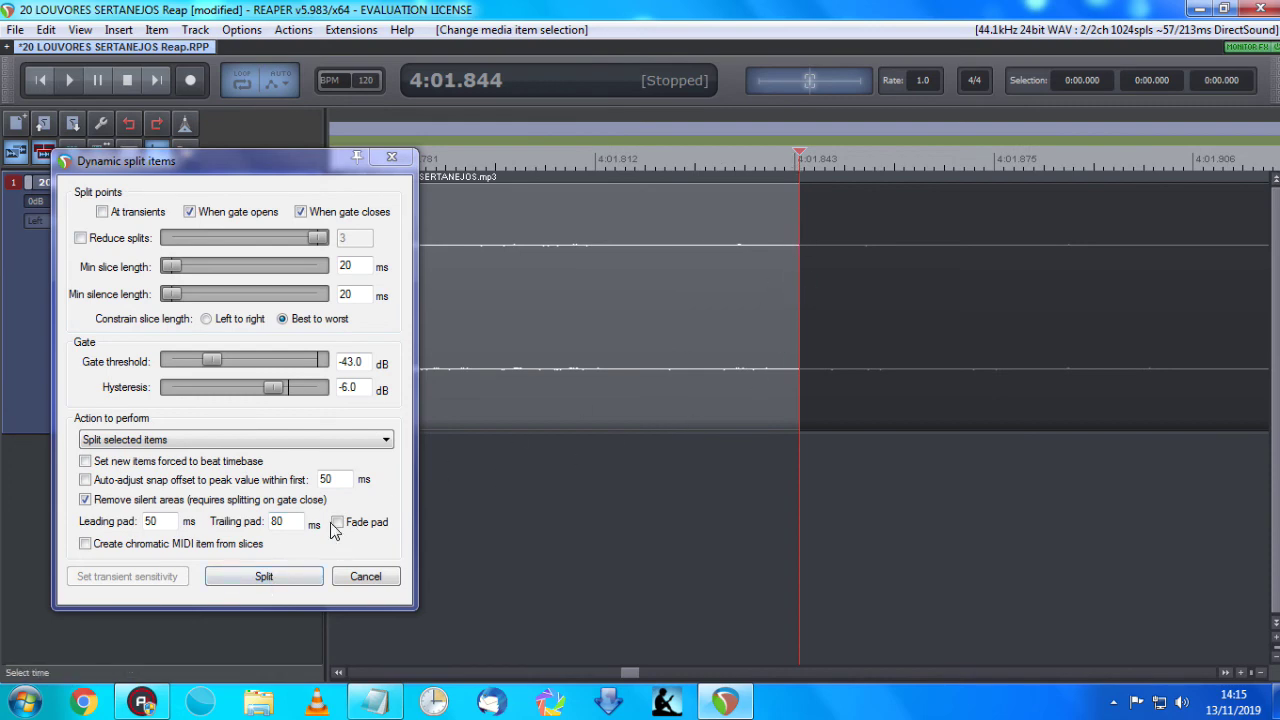
scroll(807, 358, down, 1)
click(256, 576)
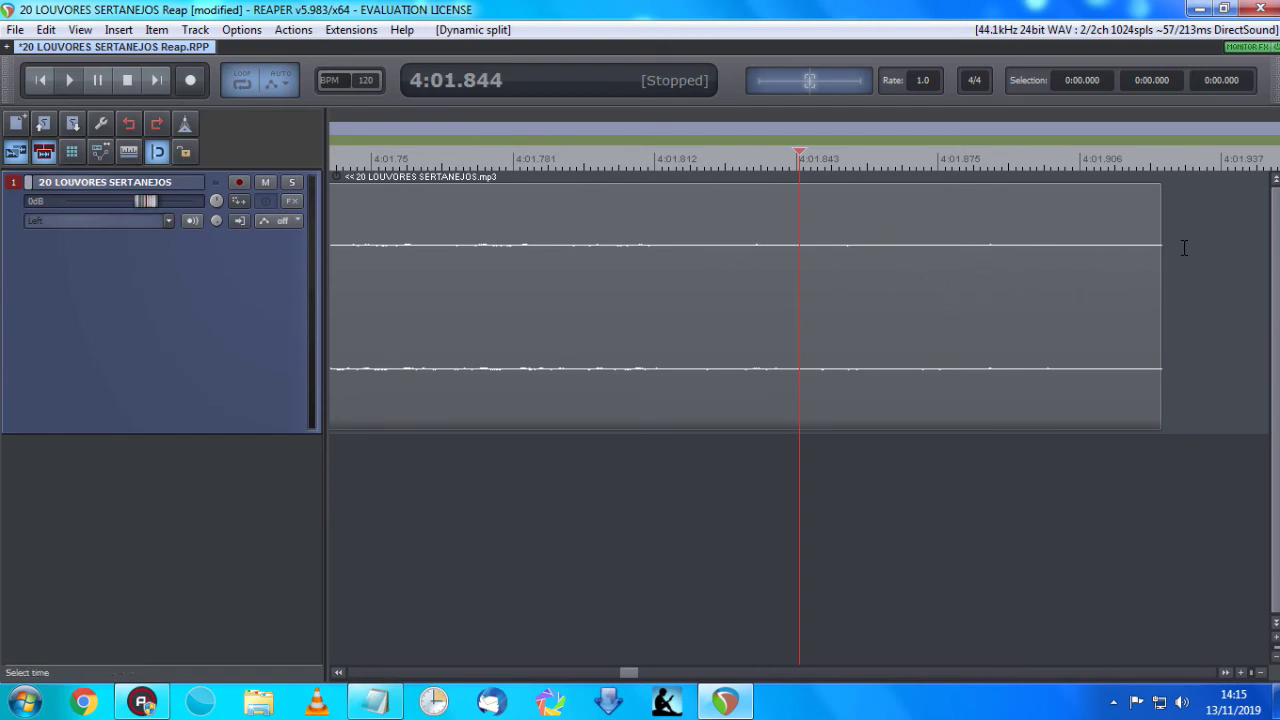
scroll(1090, 308, down, 6)
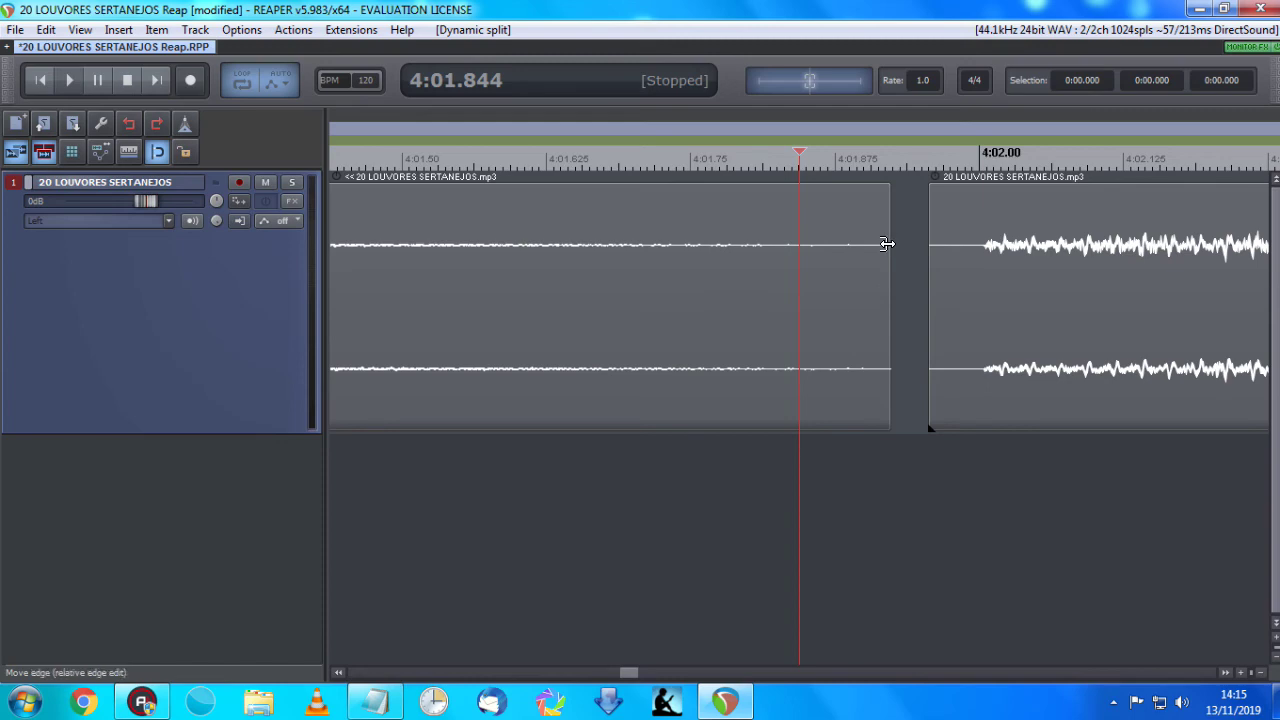
key(ctrl+z)
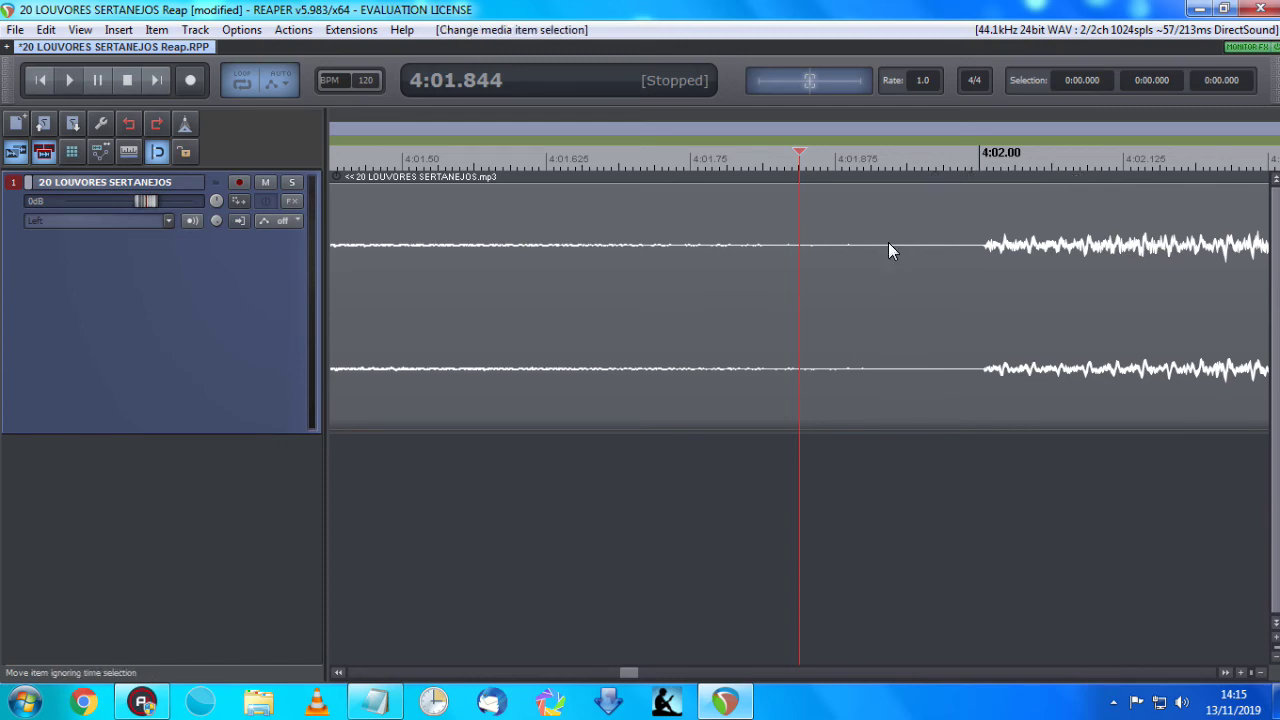
Turn on Fade pad in Dynamic split and place the edit cursor where the silent area near 4:02 ends, at 4:02.006.
key(d)
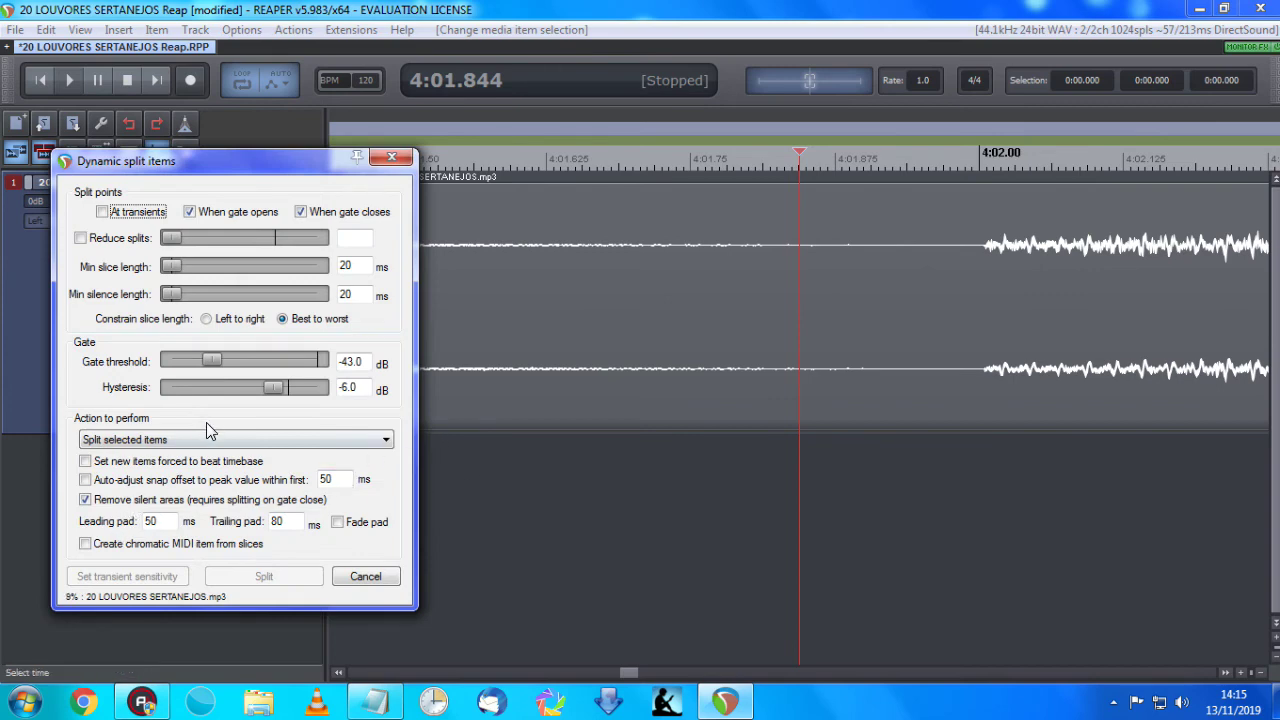
click(339, 523)
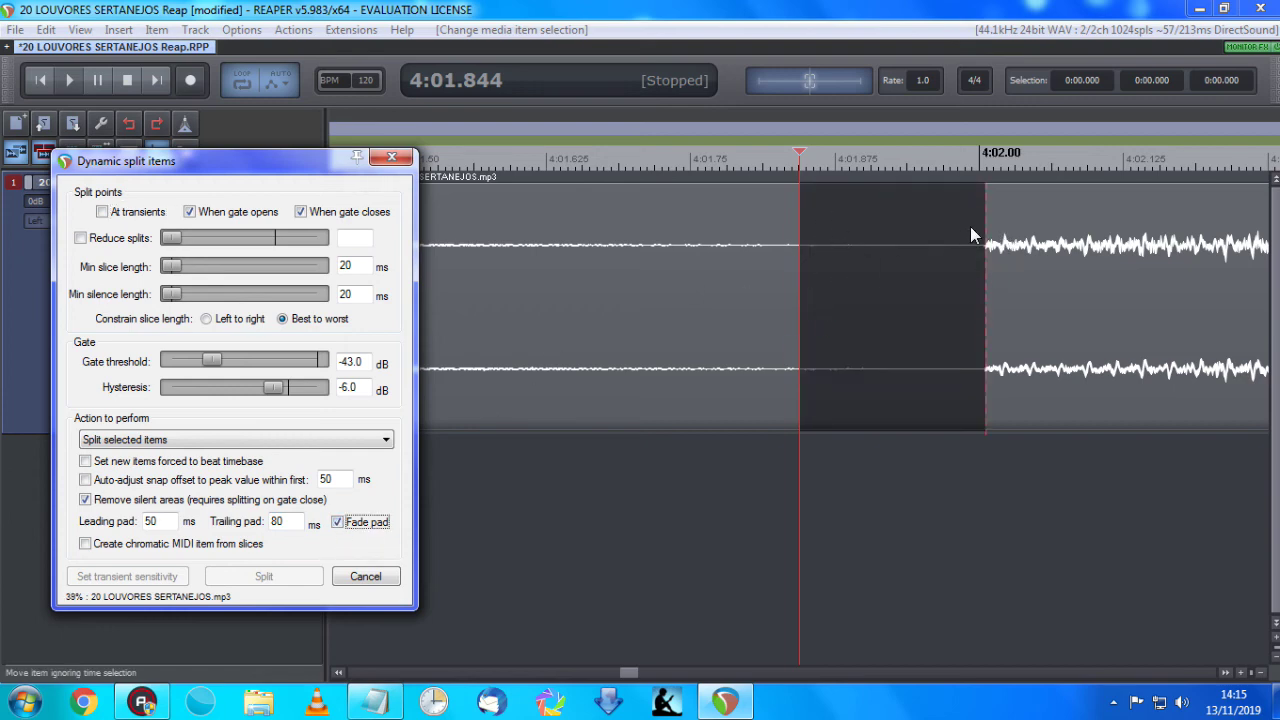
click(982, 250)
scroll(982, 250, up, 3)
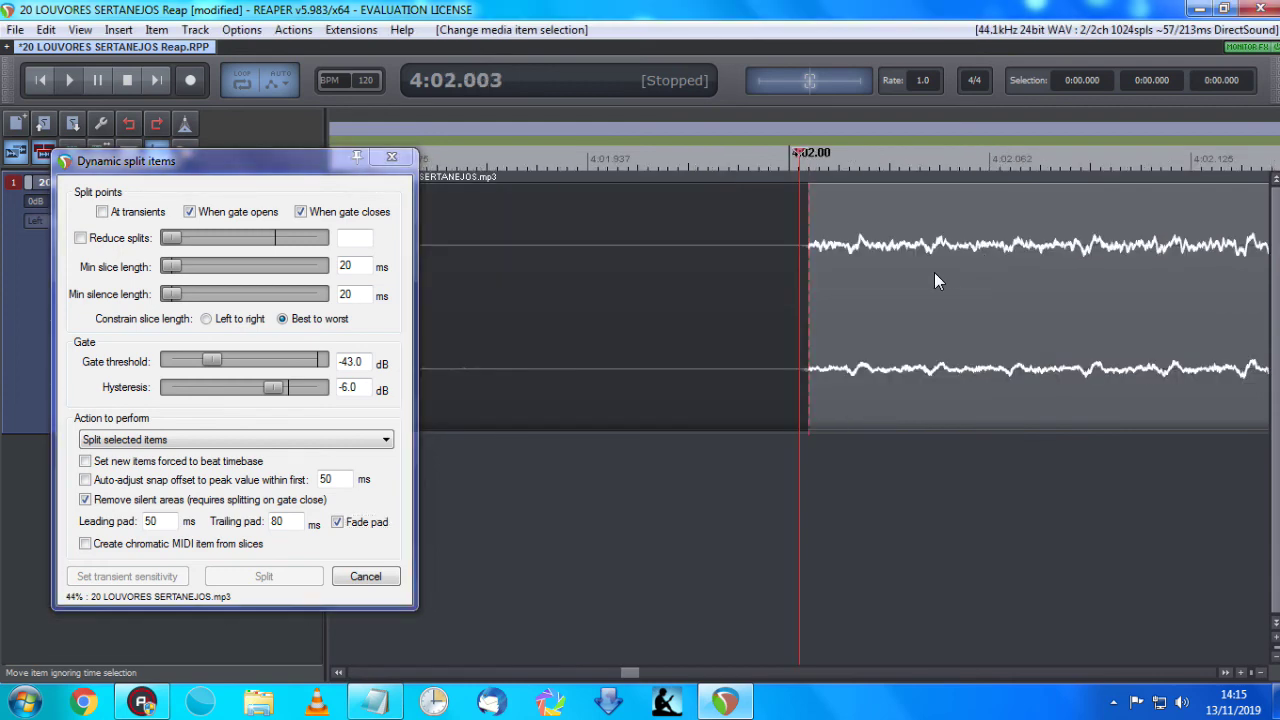
click(810, 268)
scroll(810, 270, up, 2)
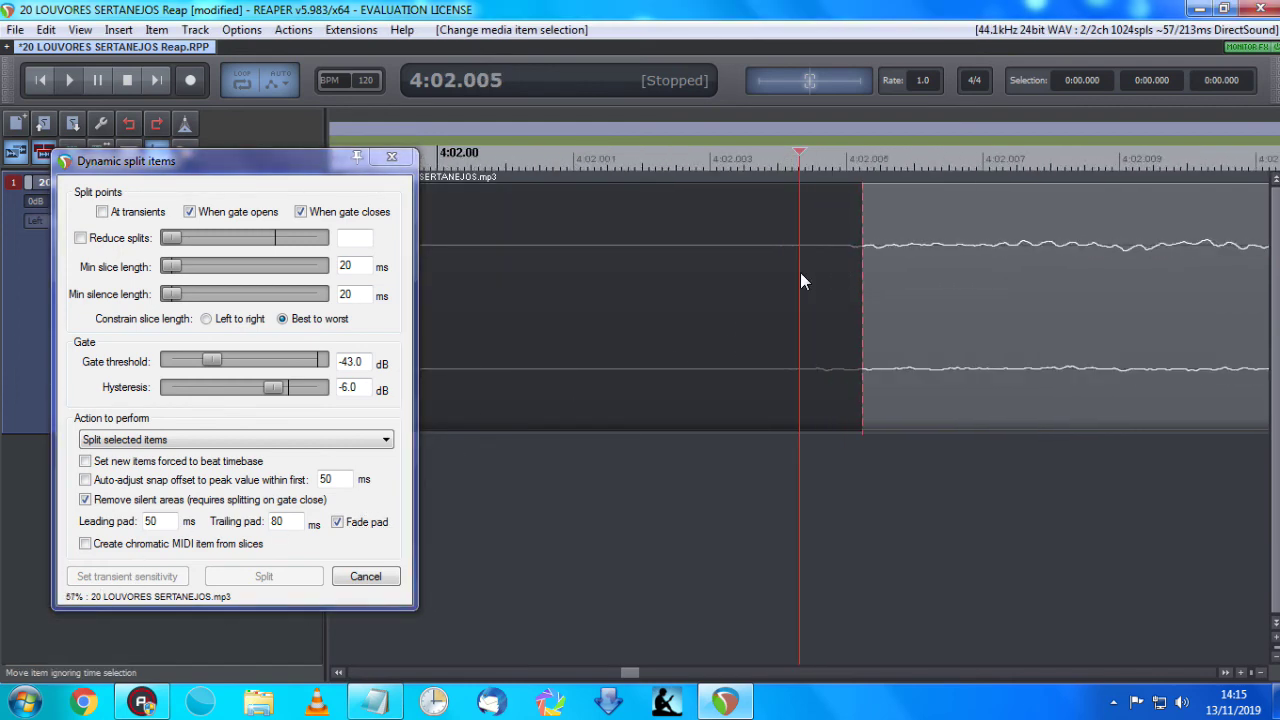
click(866, 259)
click(855, 257)
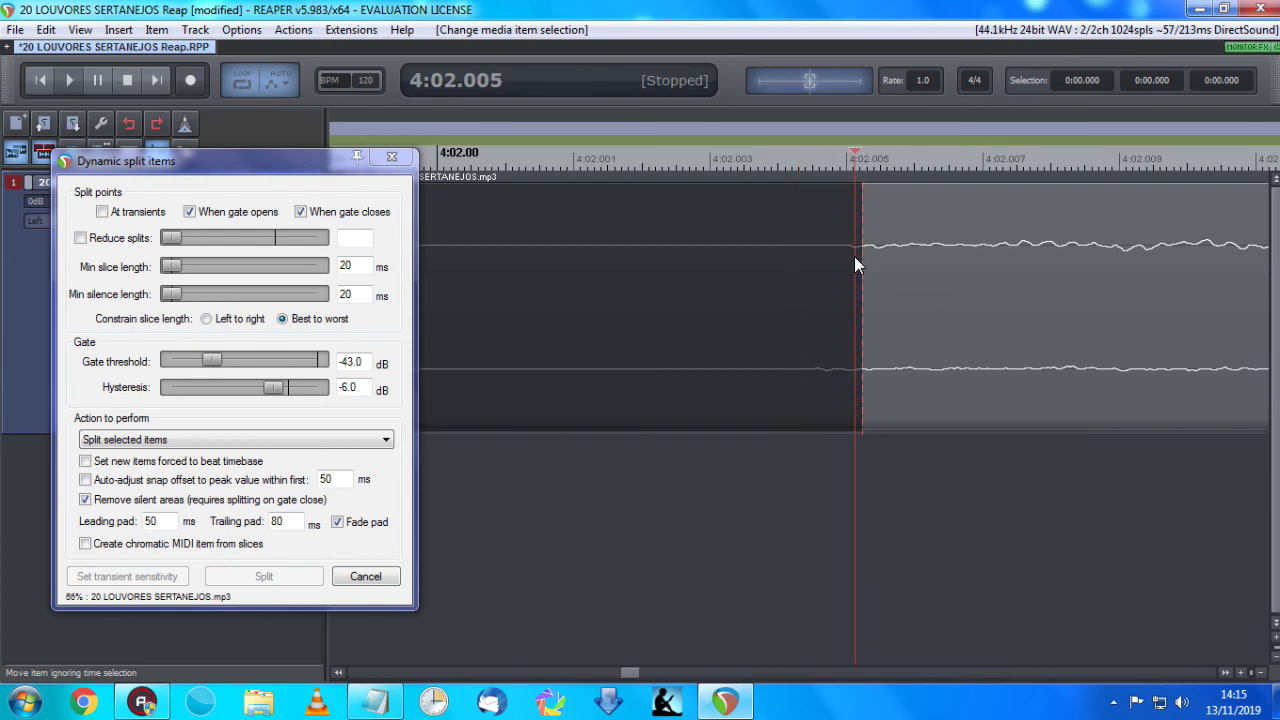
click(859, 264)
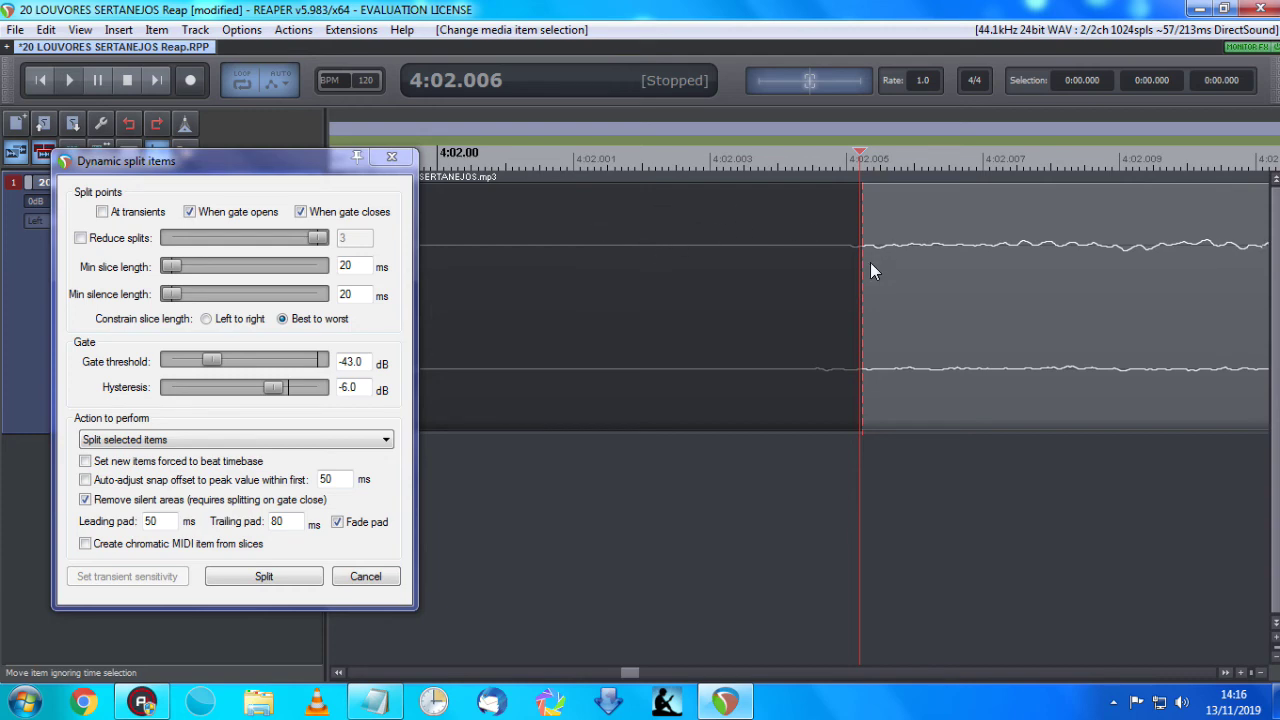
Split the recording with Fade pad enabled and inspect the fades on both sides of the gap before 4:02.
scroll(870, 270, down, 6)
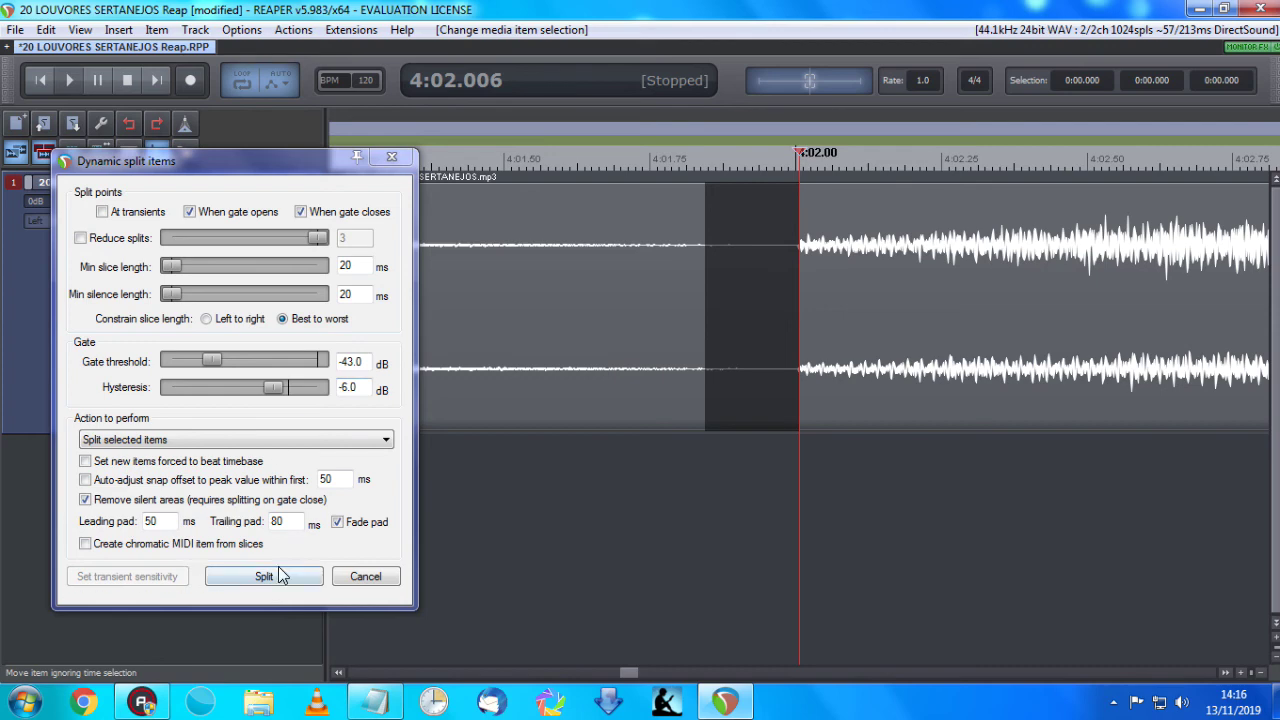
click(264, 579)
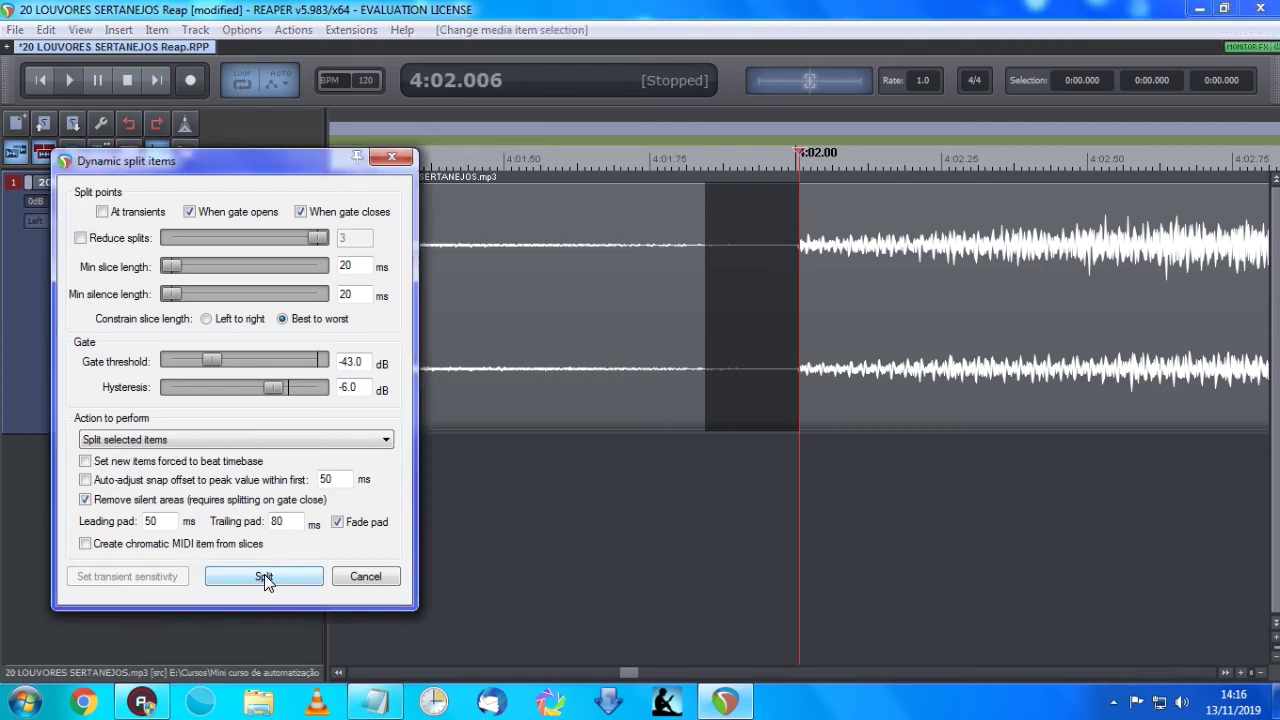
scroll(806, 369, up, 2)
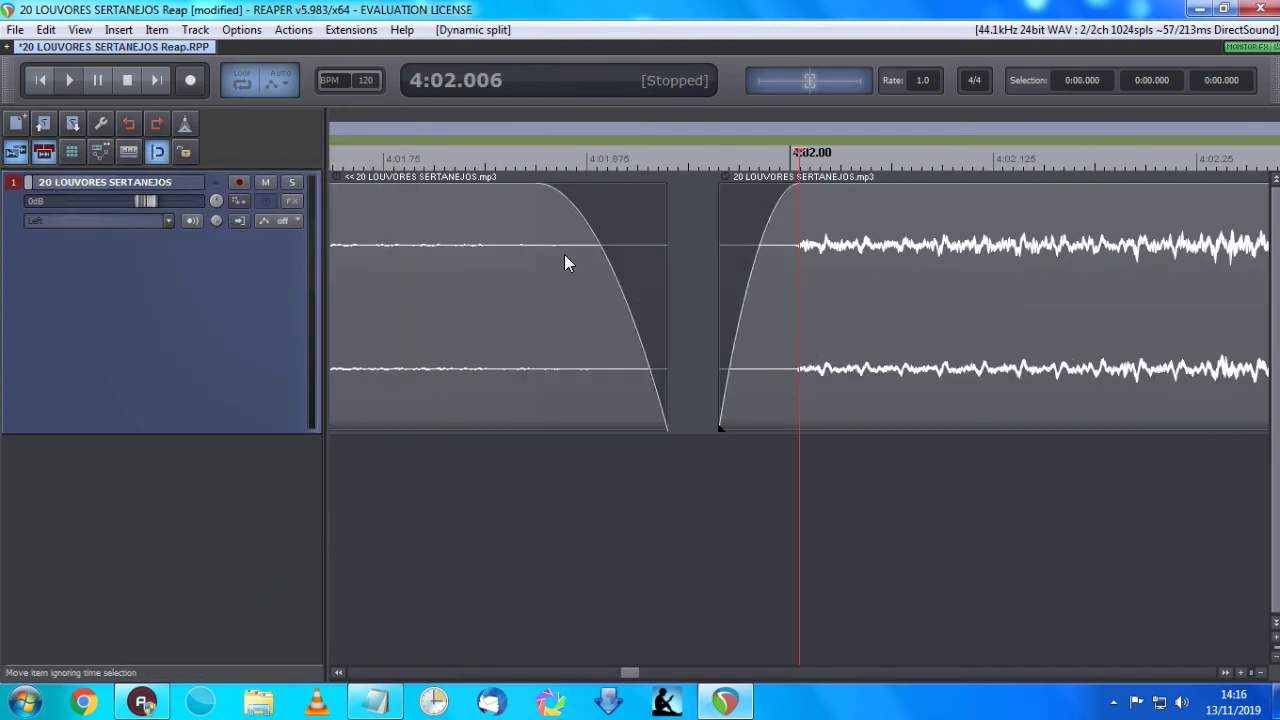
scroll(564, 254, up, 2)
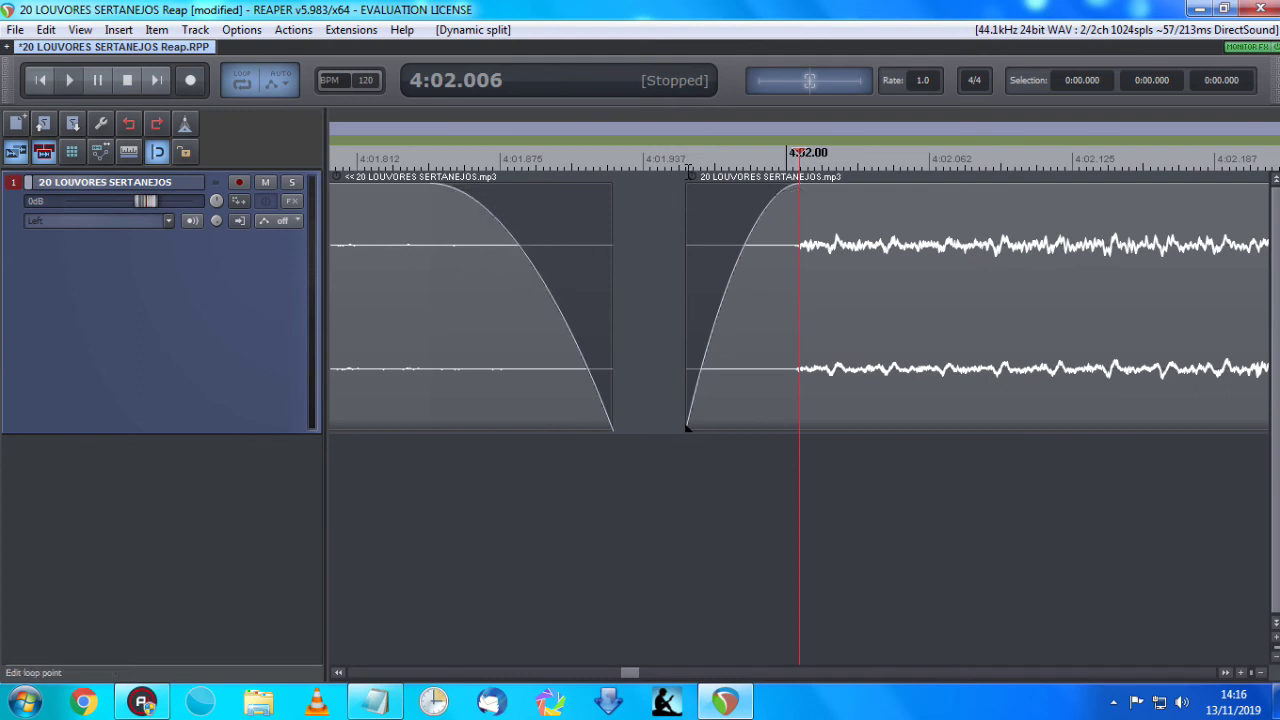
click(670, 306)
Inspect the fade-out and fade-in around the gap between the second and third songs, near 7:47.
scroll(872, 314, down, 10)
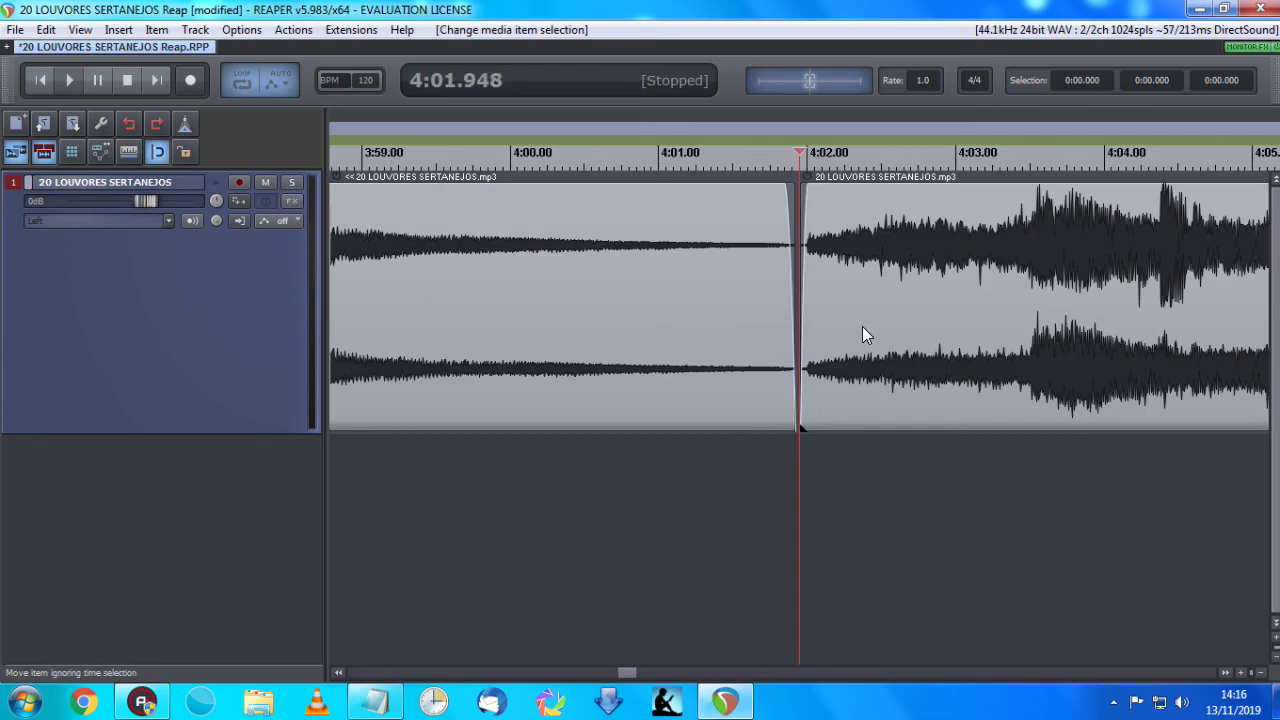
scroll(812, 317, down, 15)
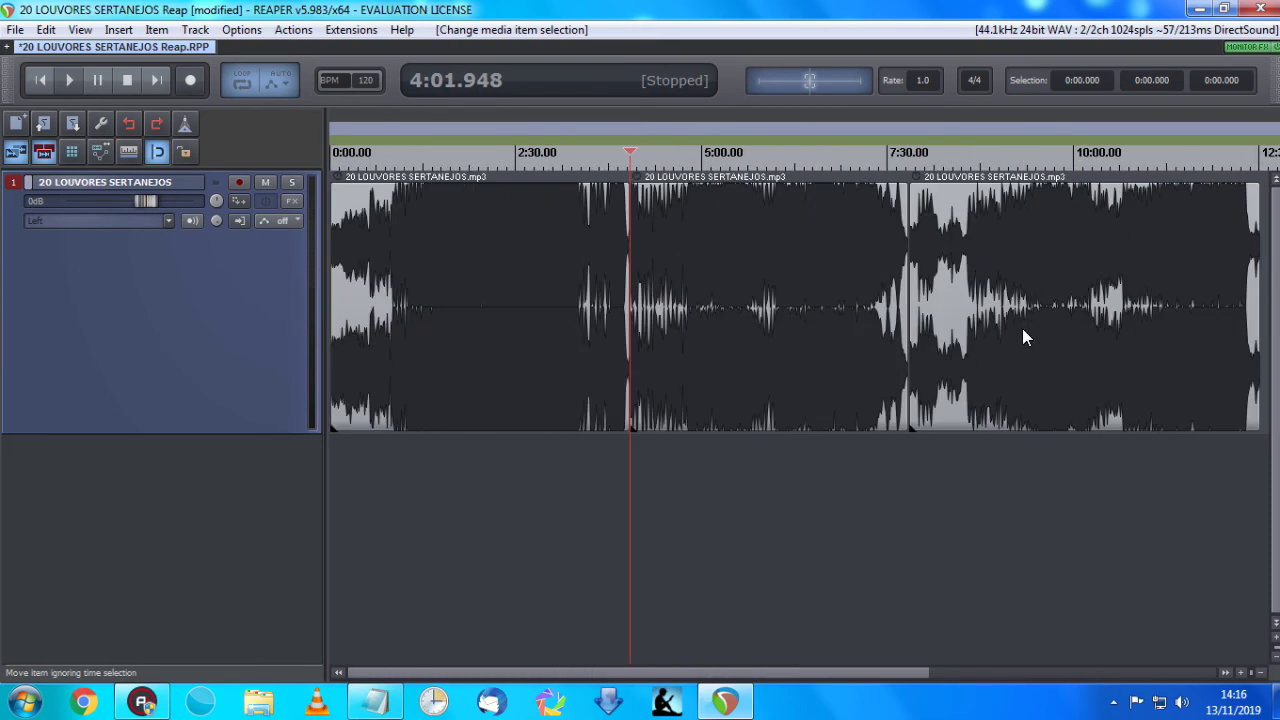
click(739, 300)
scroll(830, 266, up, 12)
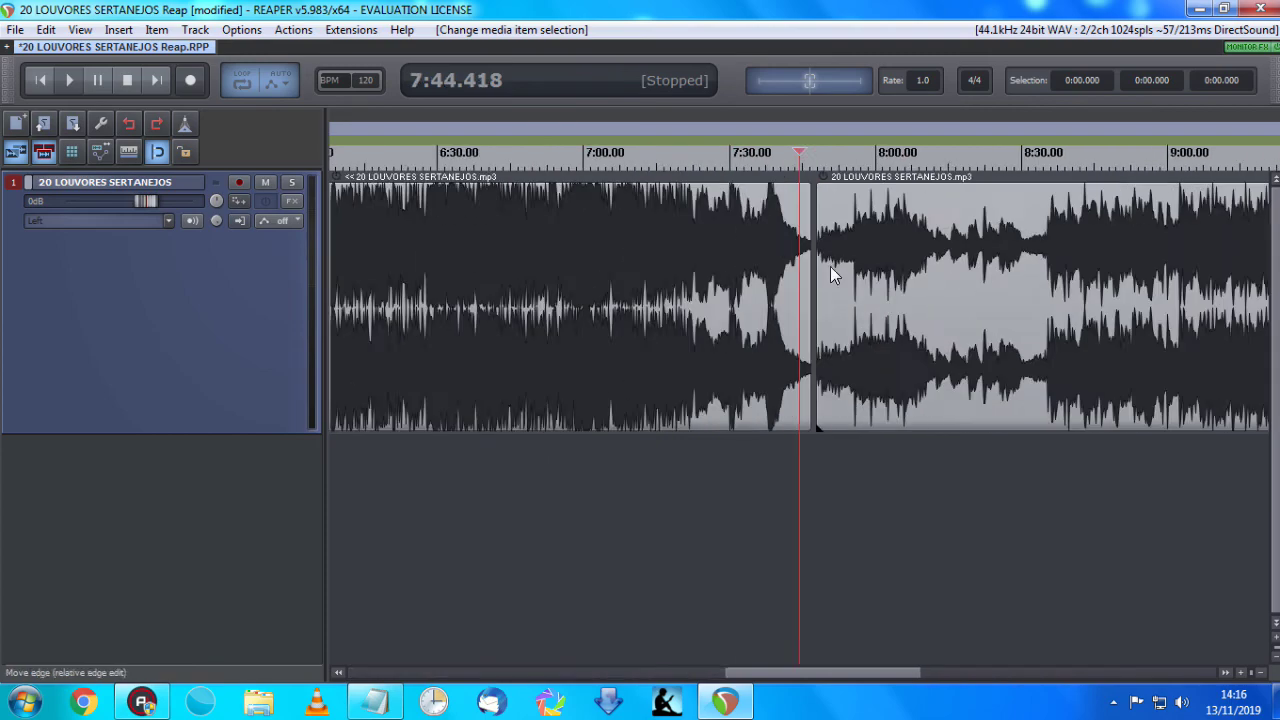
scroll(925, 284, up, 5)
scroll(1020, 354, down, 7)
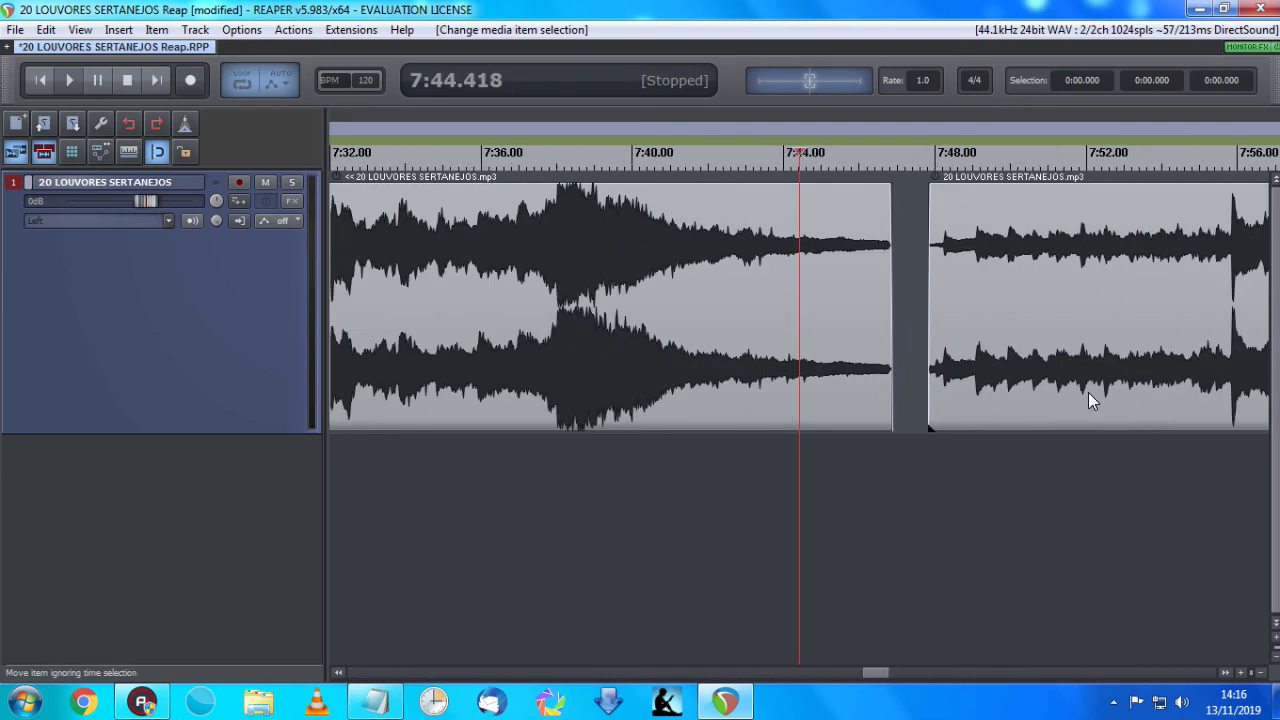
click(910, 258)
scroll(918, 270, up, 8)
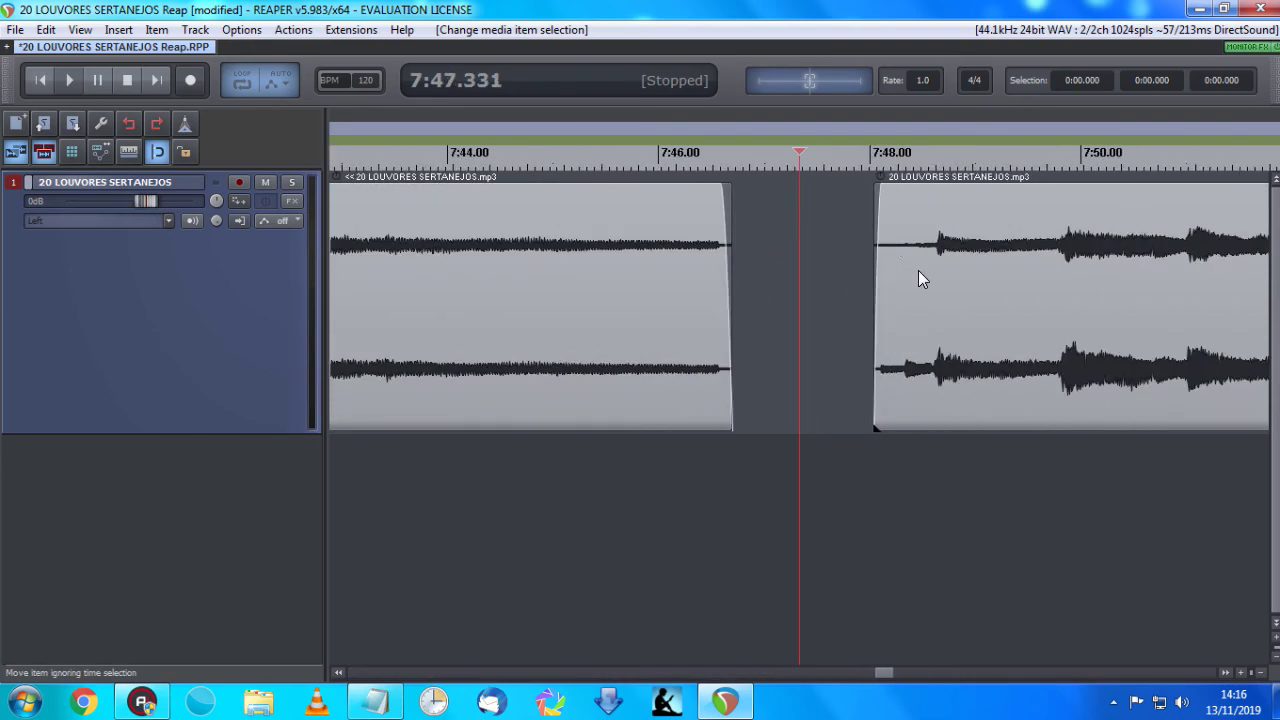
click(579, 410)
scroll(602, 458, up, 6)
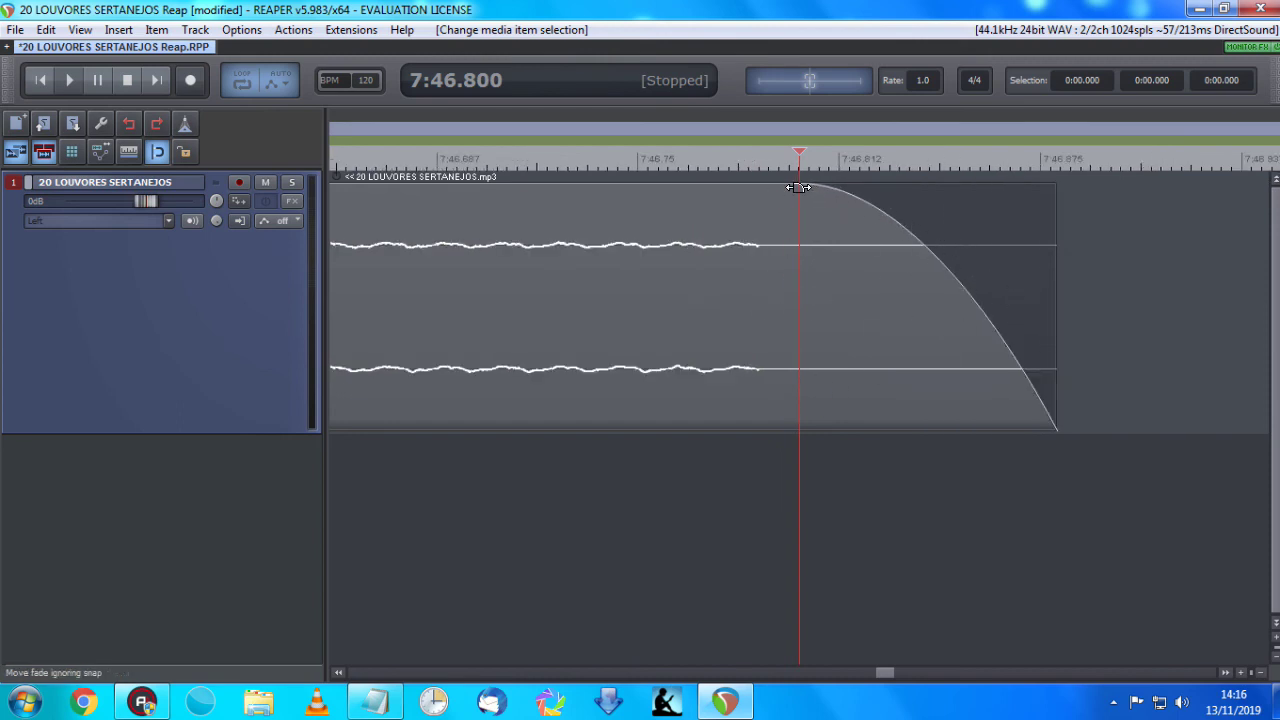
scroll(948, 290, down, 6)
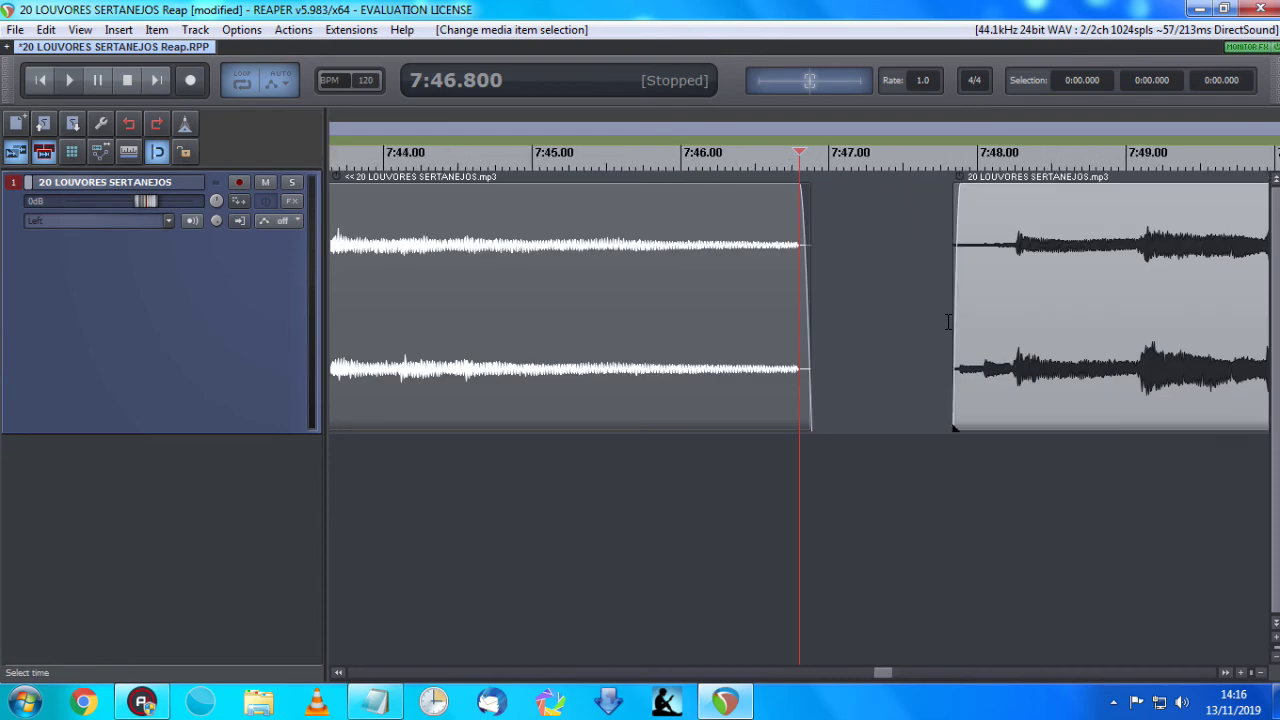
click(952, 186)
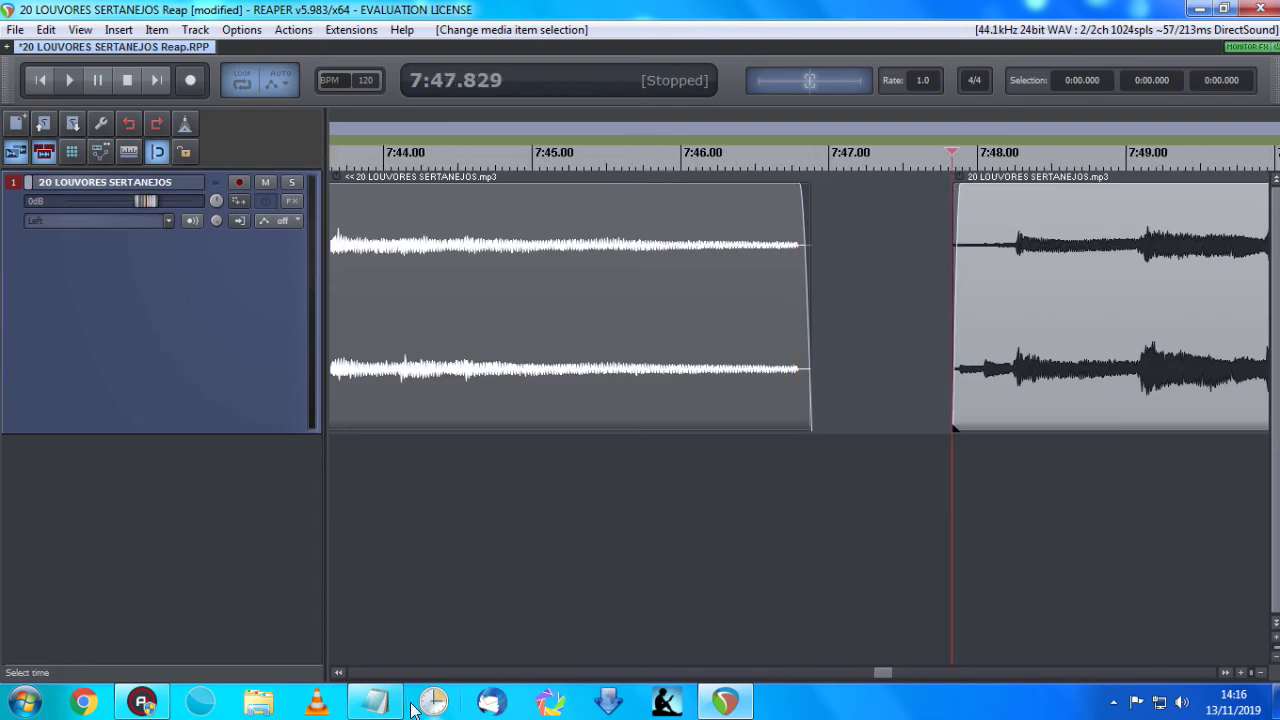
Read the Dynamic Split parameter notes in Notepad, put them away, and return to the split items.
click(378, 702)
scroll(861, 420, up, 1)
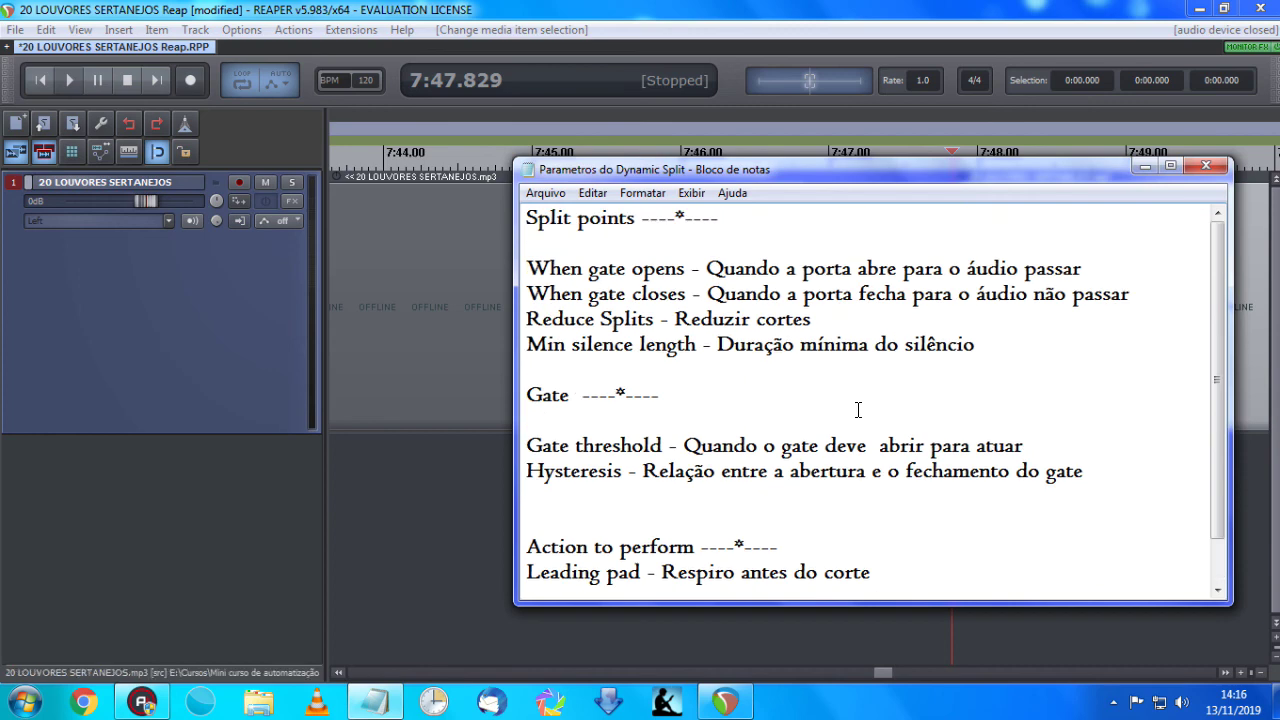
scroll(850, 385, down, 1)
scroll(846, 372, up, 1)
click(1144, 167)
scroll(890, 304, down, 8)
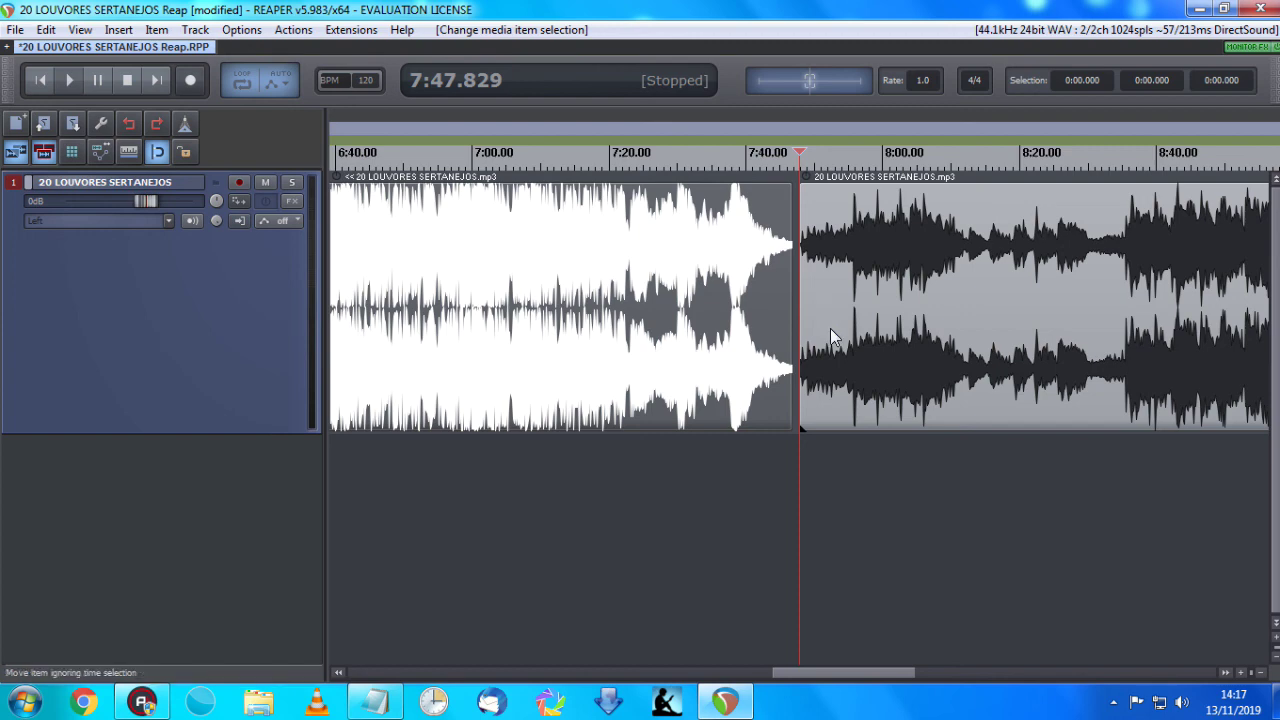
Bring back the Notepad notes, move their window aside, review all entries down to Fade pad, and minimize them.
click(375, 700)
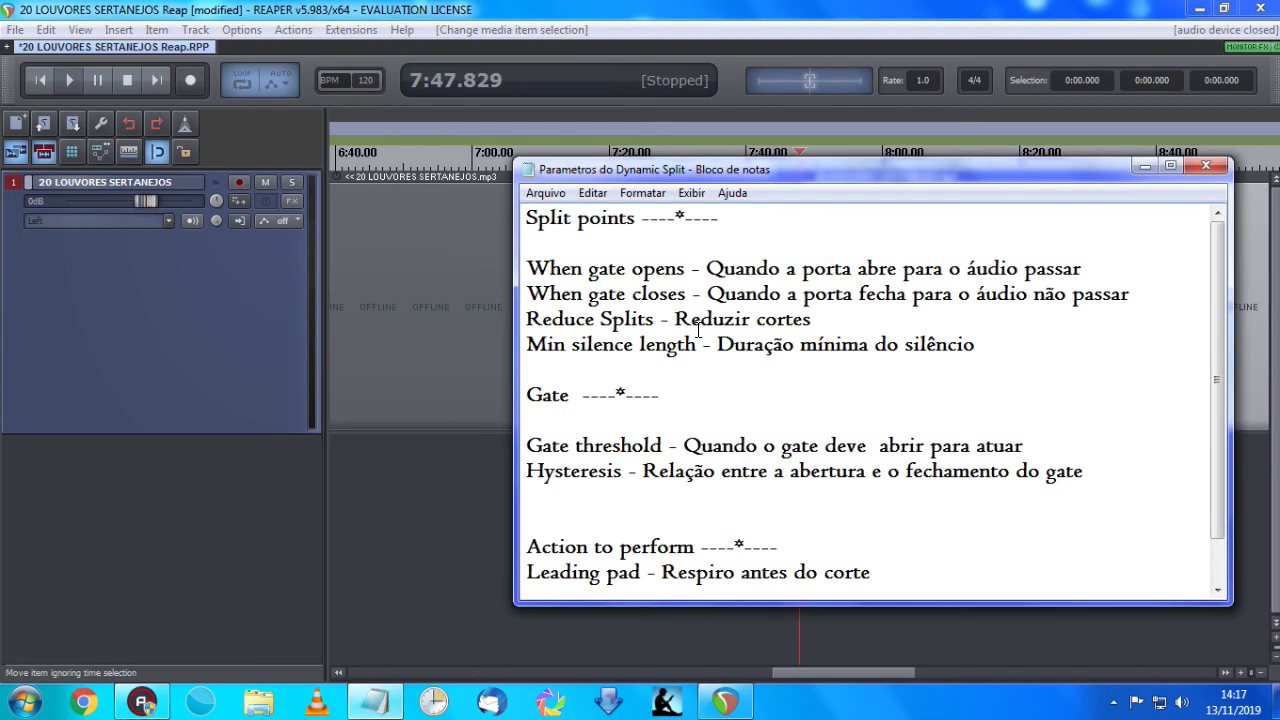
scroll(666, 250, down, 1)
drag(652, 174, 523, 174)
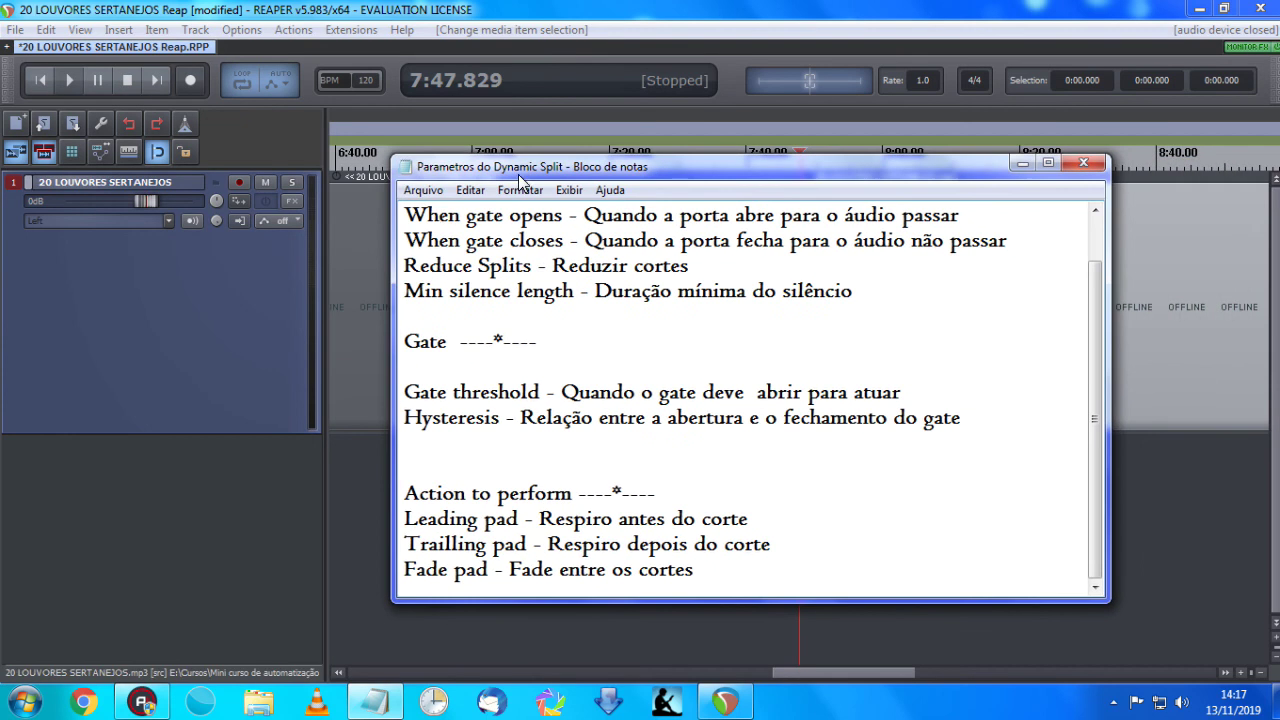
scroll(574, 282, up, 1)
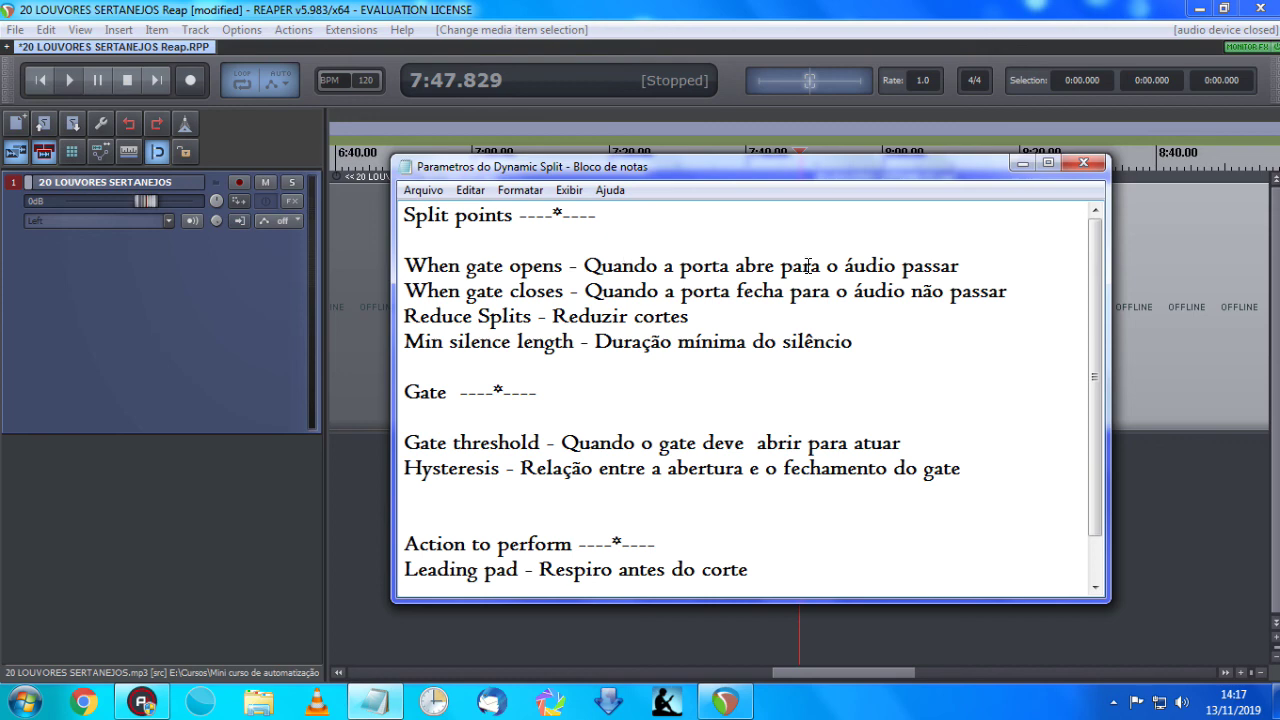
click(1020, 163)
Examine the end of the third song near 12:30, including its closing fade, and return to the overview of all items.
scroll(809, 291, down, 10)
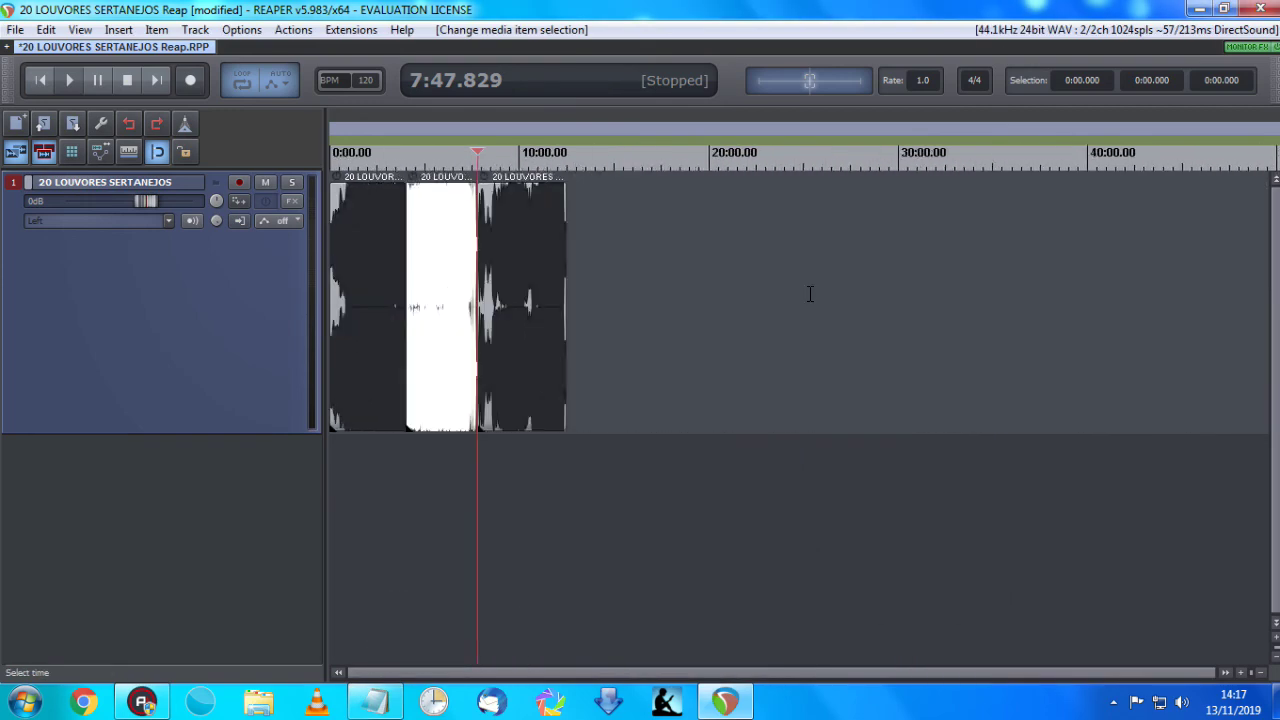
scroll(545, 277, up, 6)
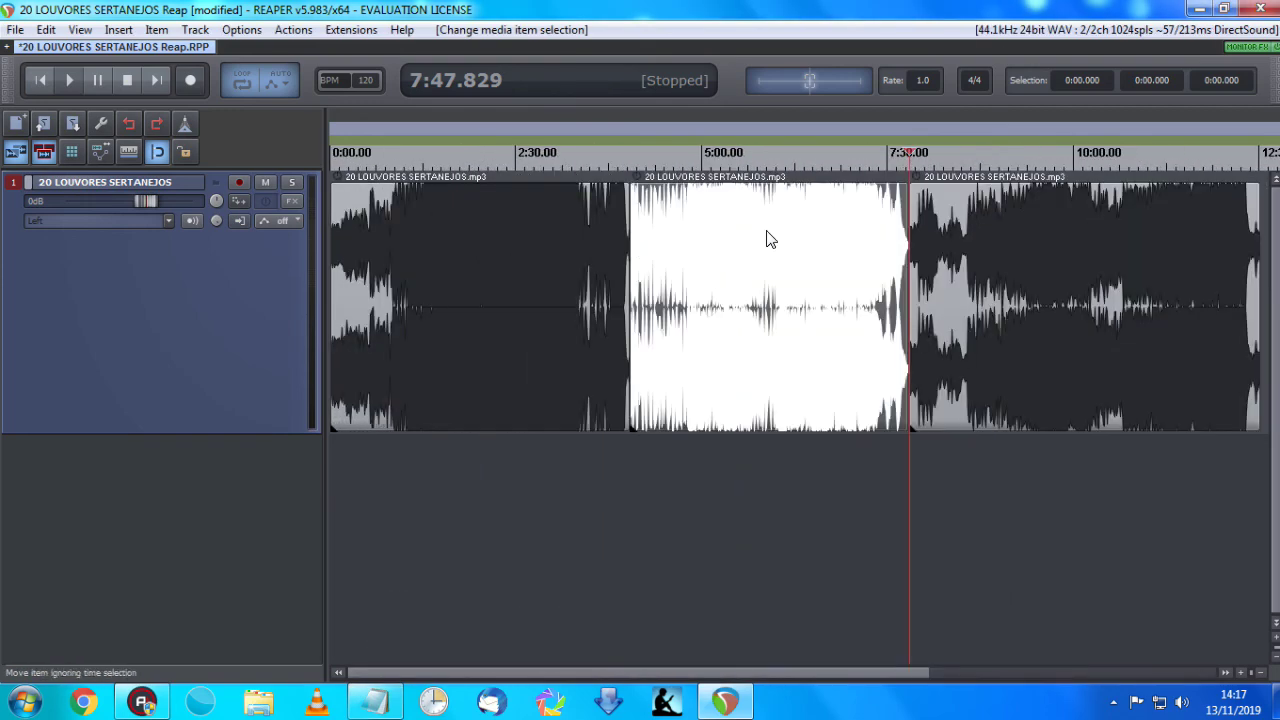
scroll(920, 255, down, 3)
click(788, 152)
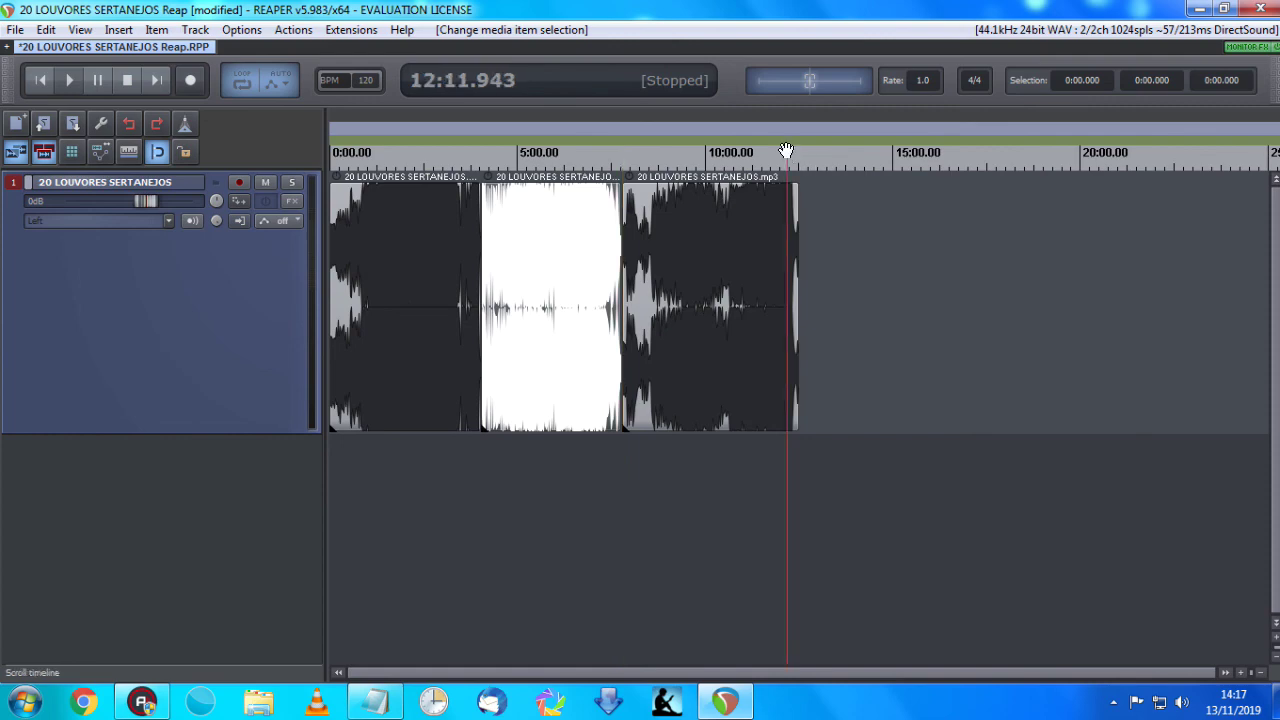
scroll(836, 222, up, 8)
click(1154, 152)
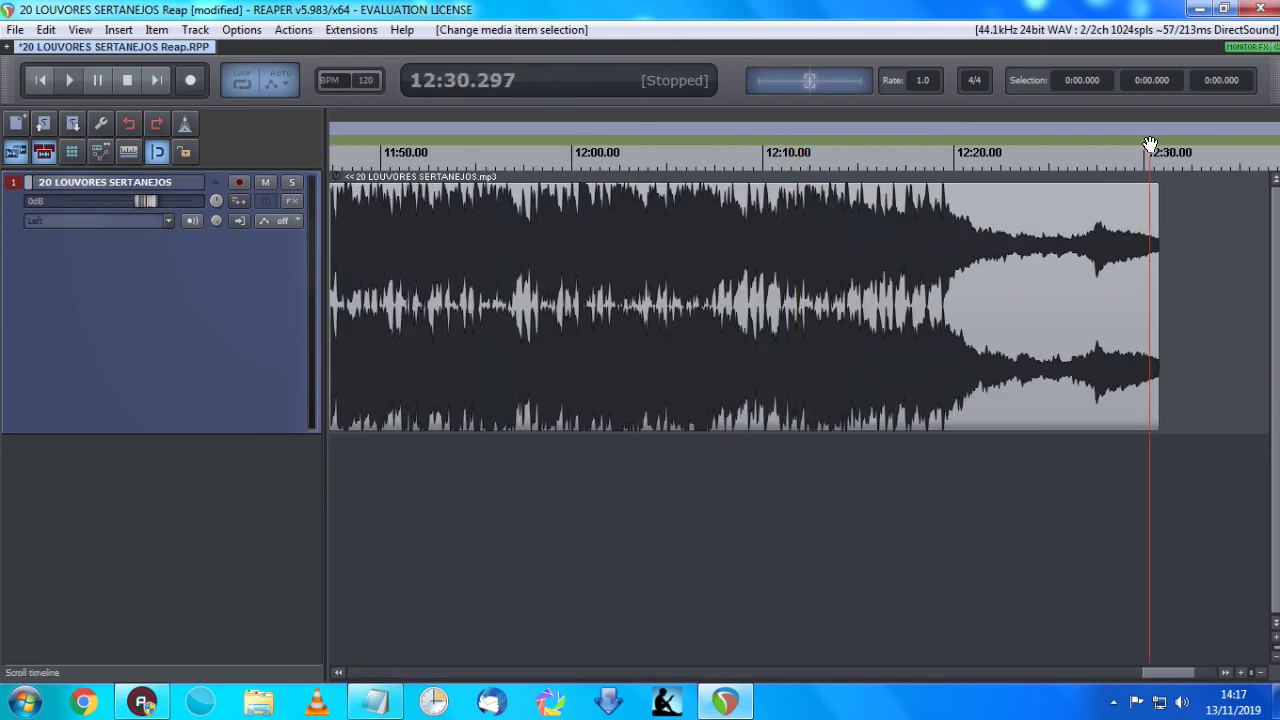
scroll(1100, 200, up, 6)
click(846, 162)
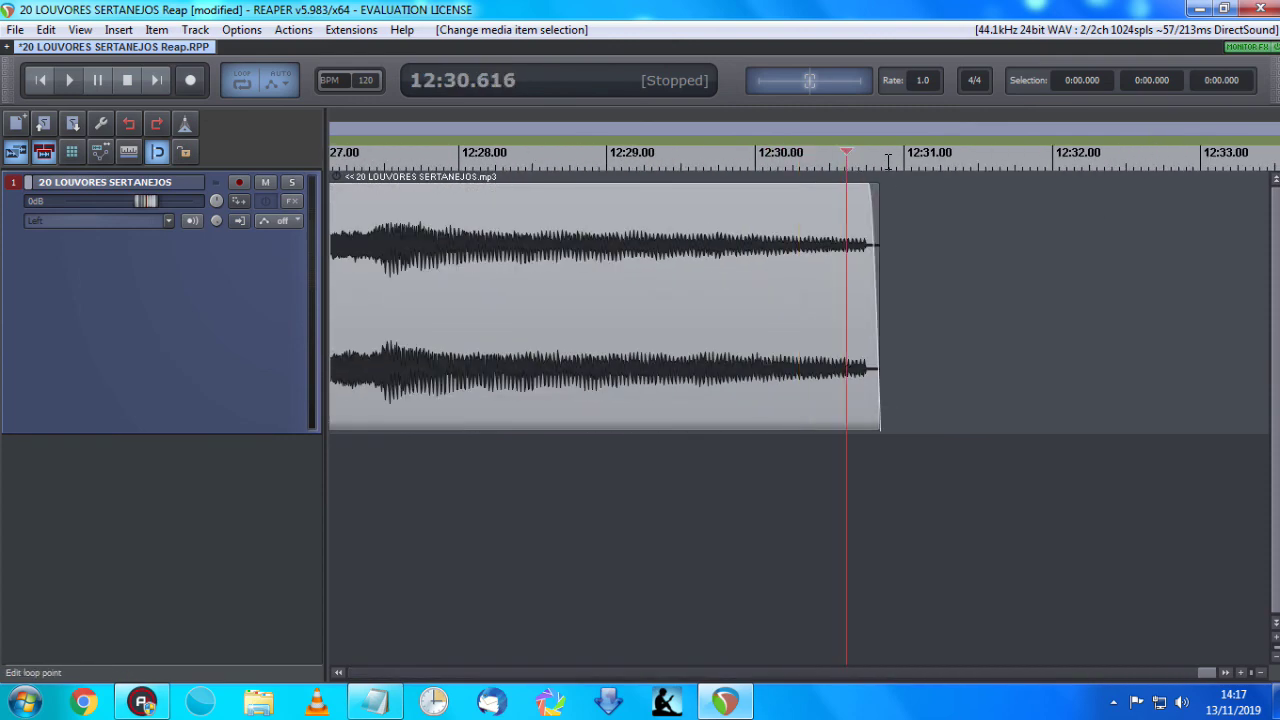
click(894, 162)
scroll(824, 193, down, 2)
click(769, 234)
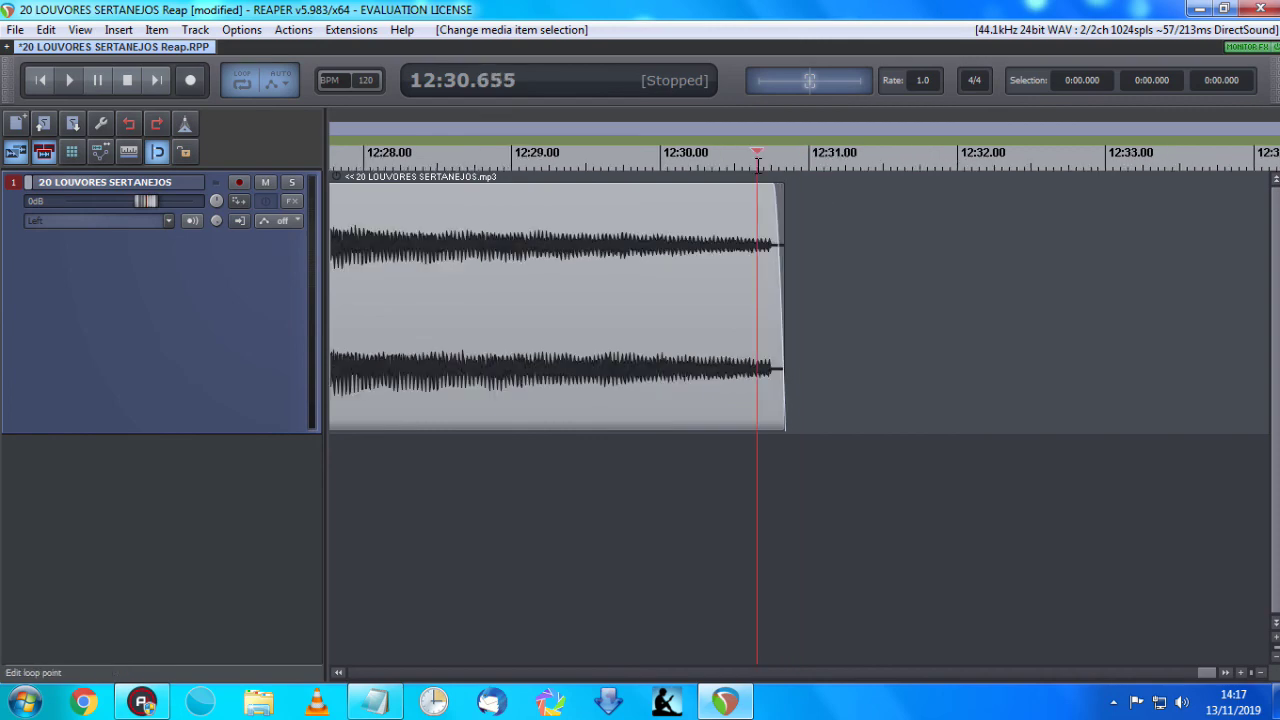
scroll(772, 234, down, 3)
scroll(650, 294, down, 8)
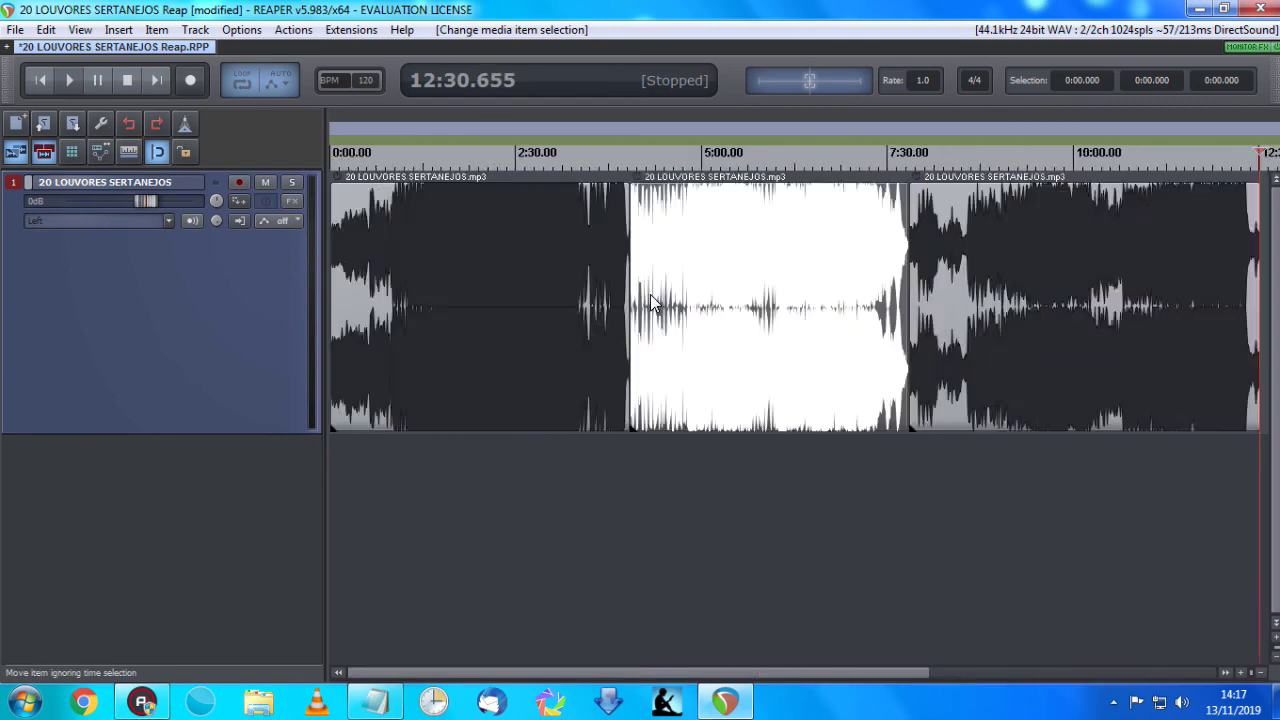
Look over the separated songs with the edit cursor, leaving it at 3:40.662, and briefly show the Notepad notes.
click(585, 210)
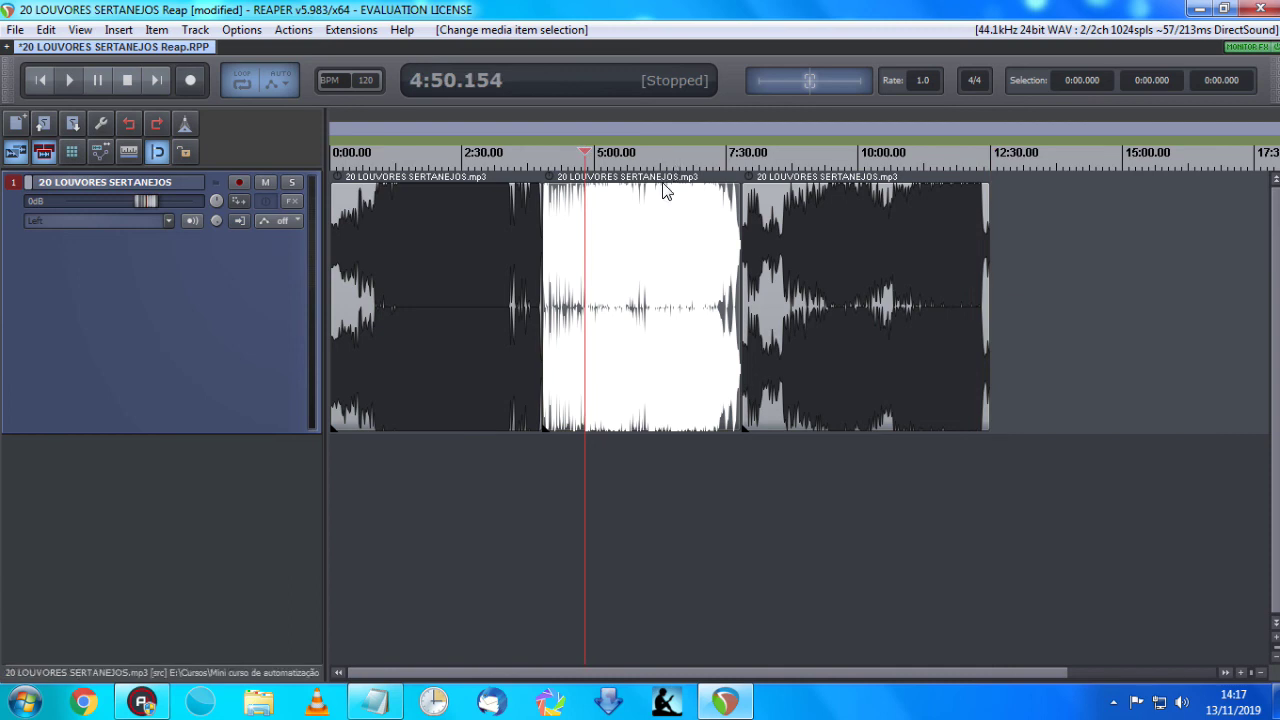
click(531, 155)
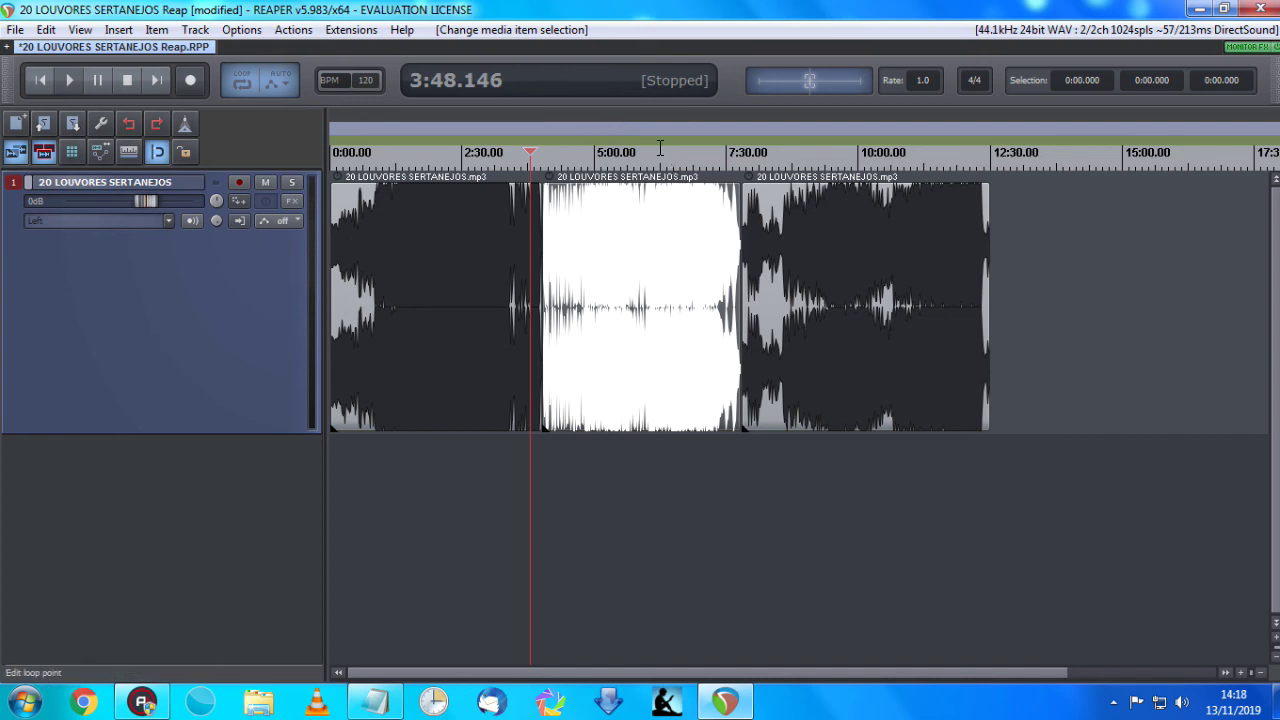
click(729, 157)
click(524, 157)
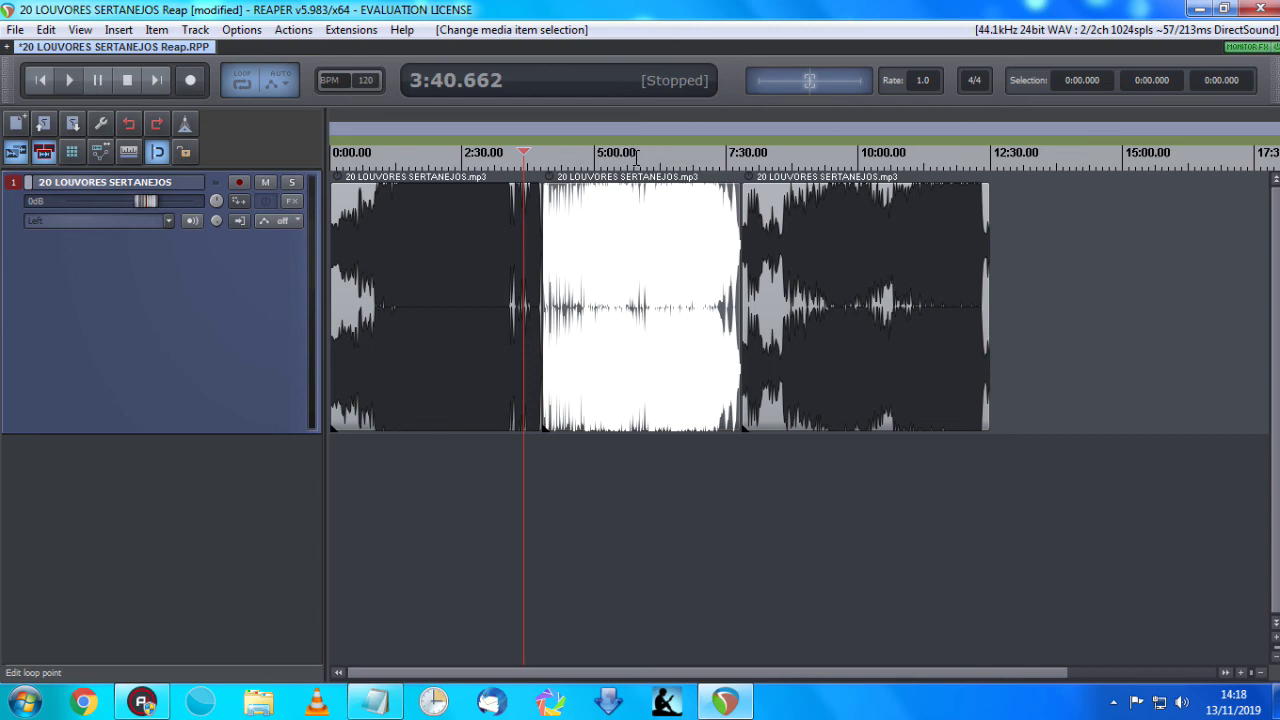
click(376, 702)
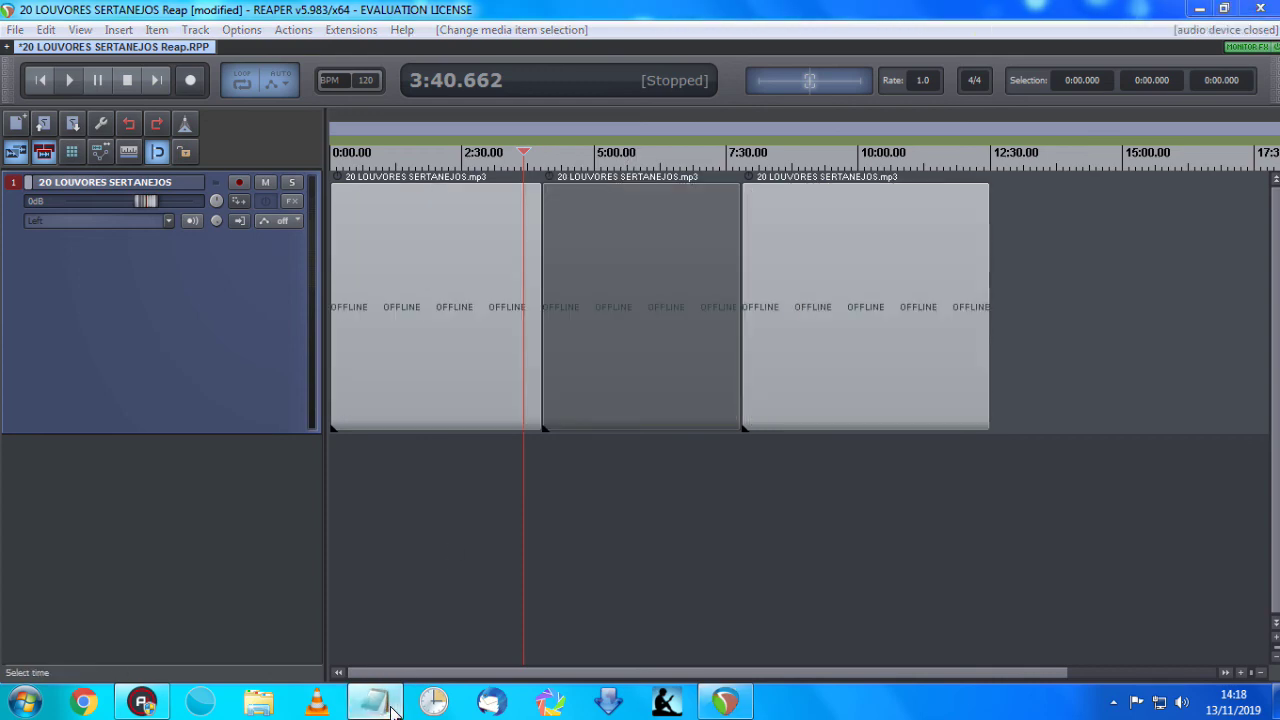
click(1016, 162)
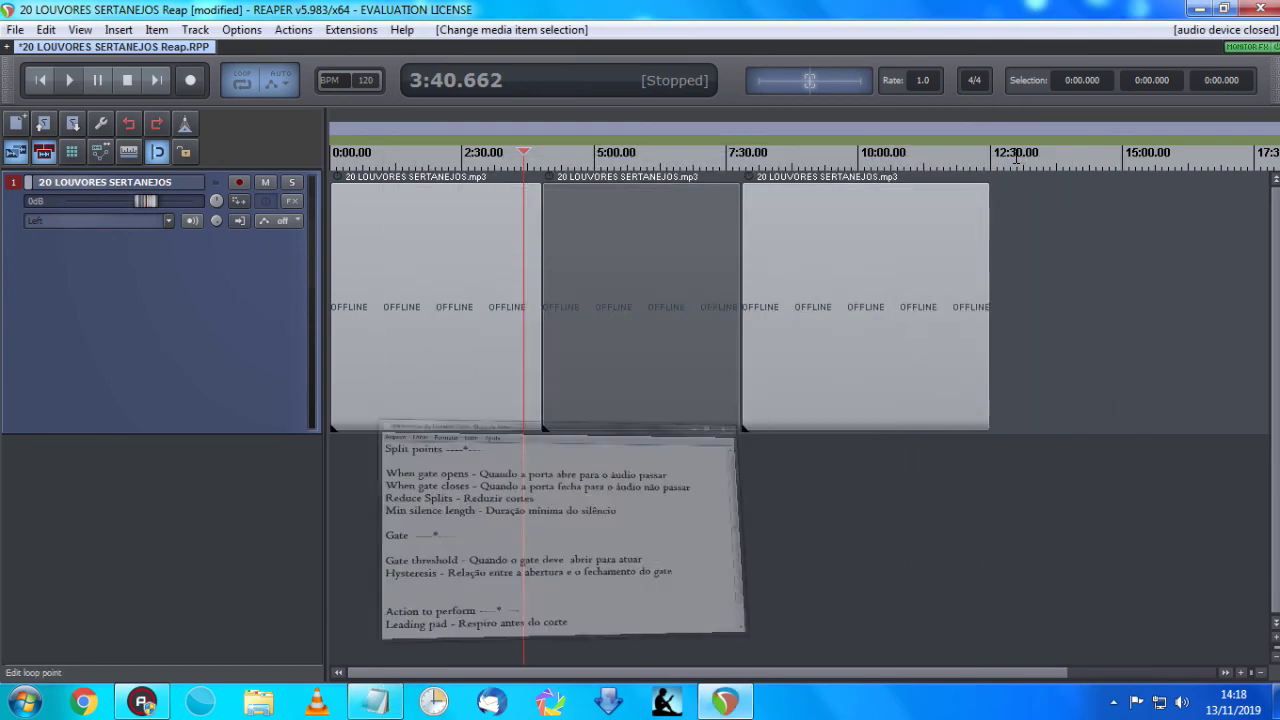